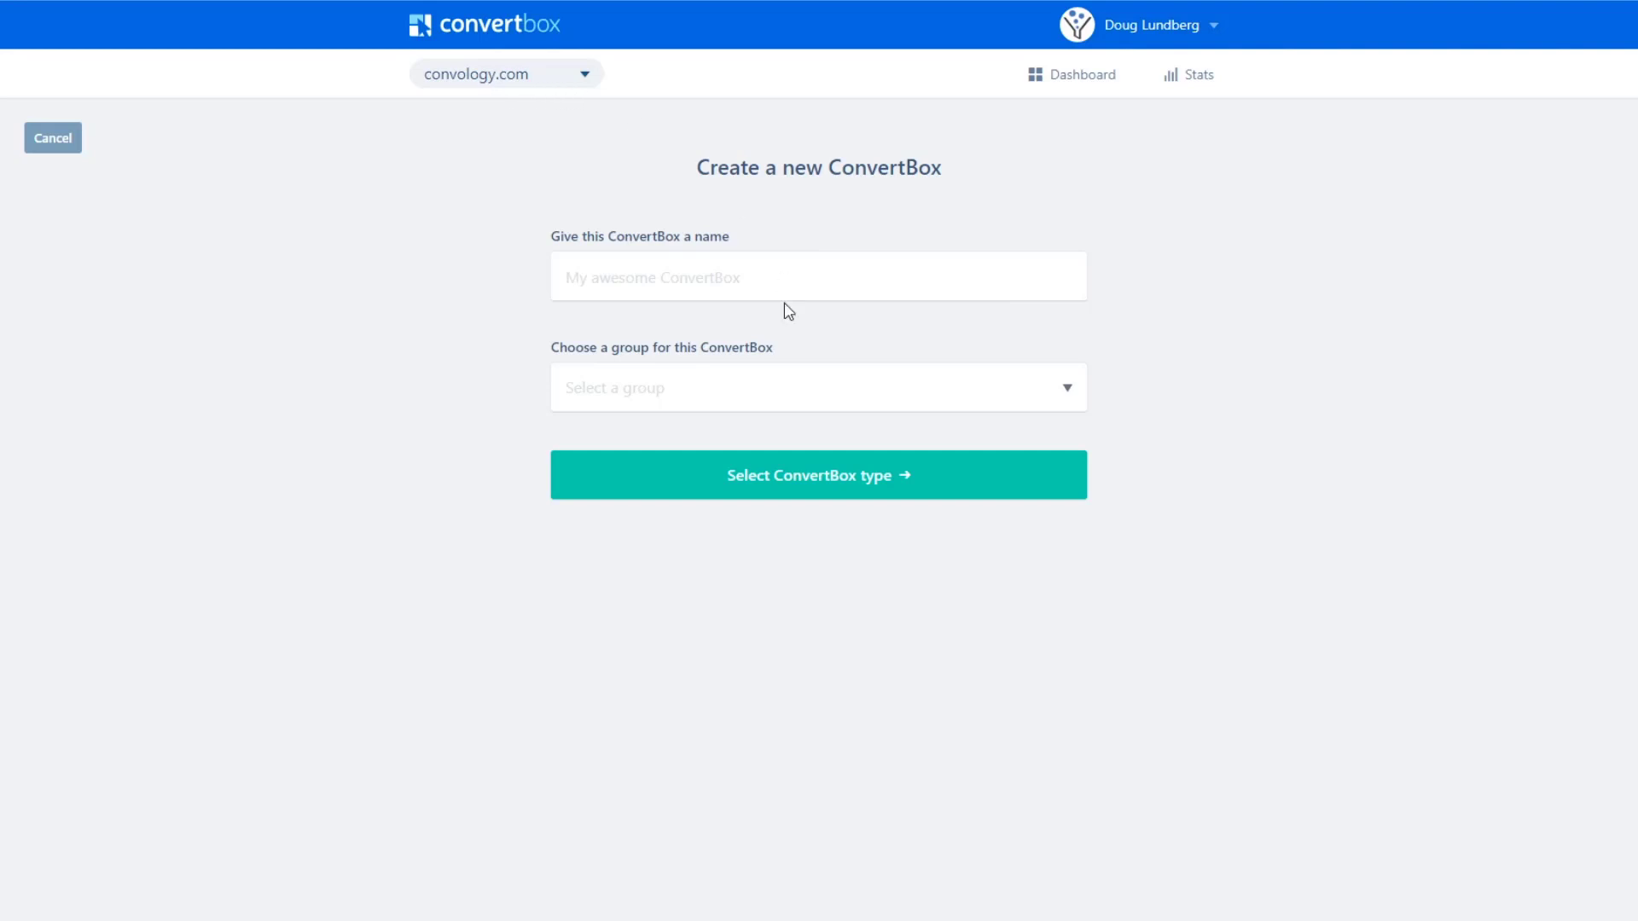
# Step: Name the new ConvertBox "Test"
pyautogui.click(744, 293)
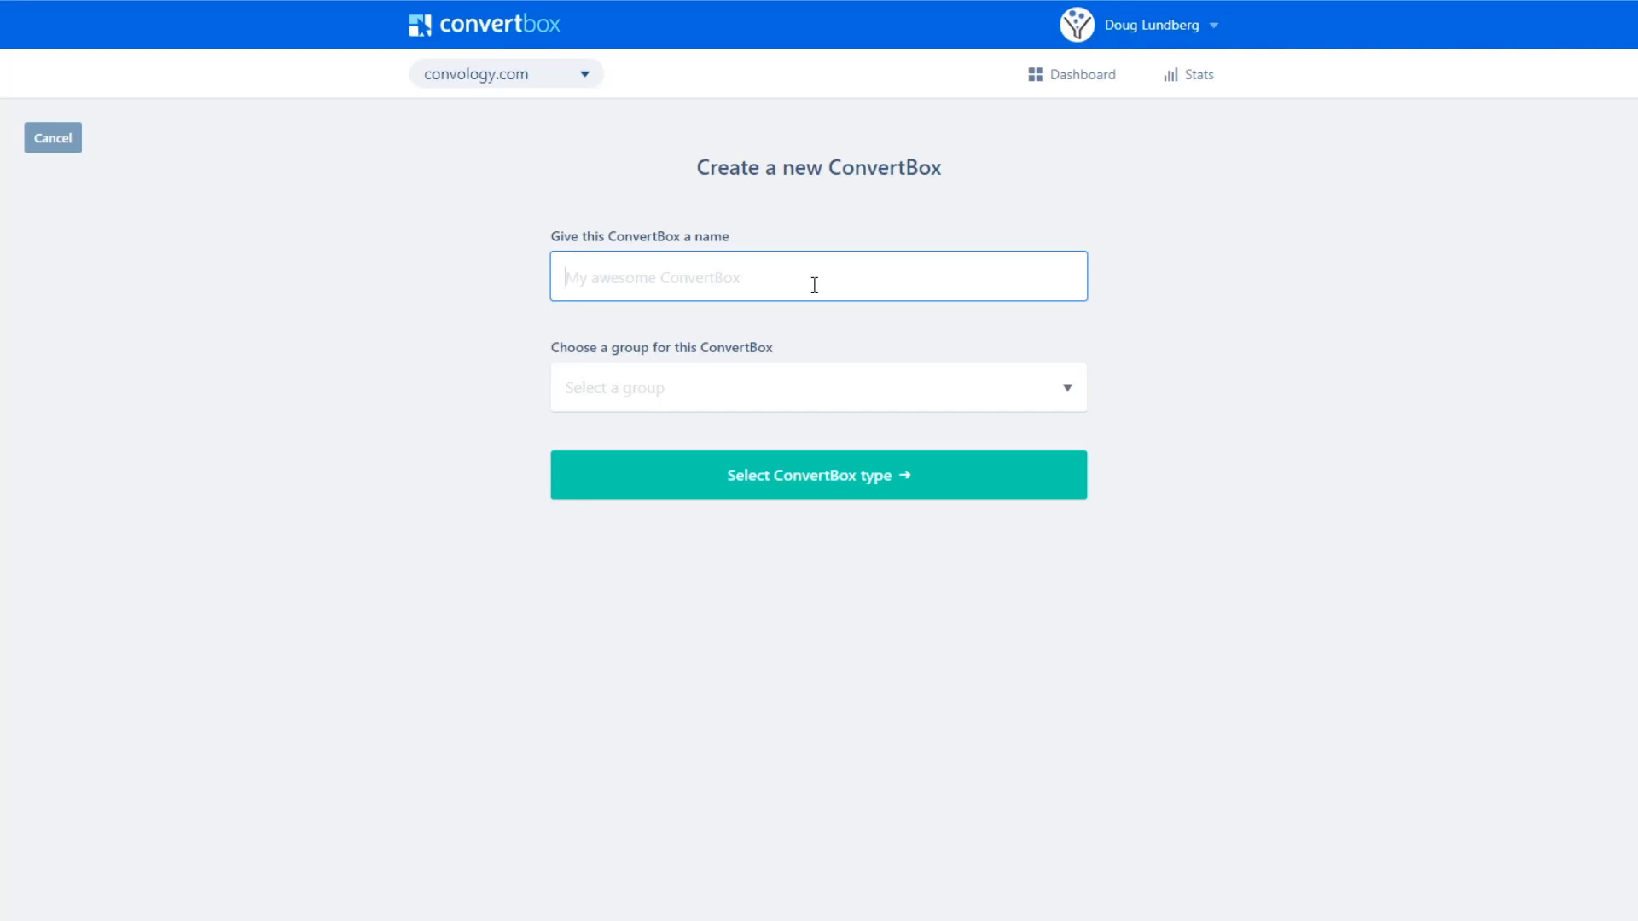
pyautogui.write('Test')
pyautogui.press('Tab')
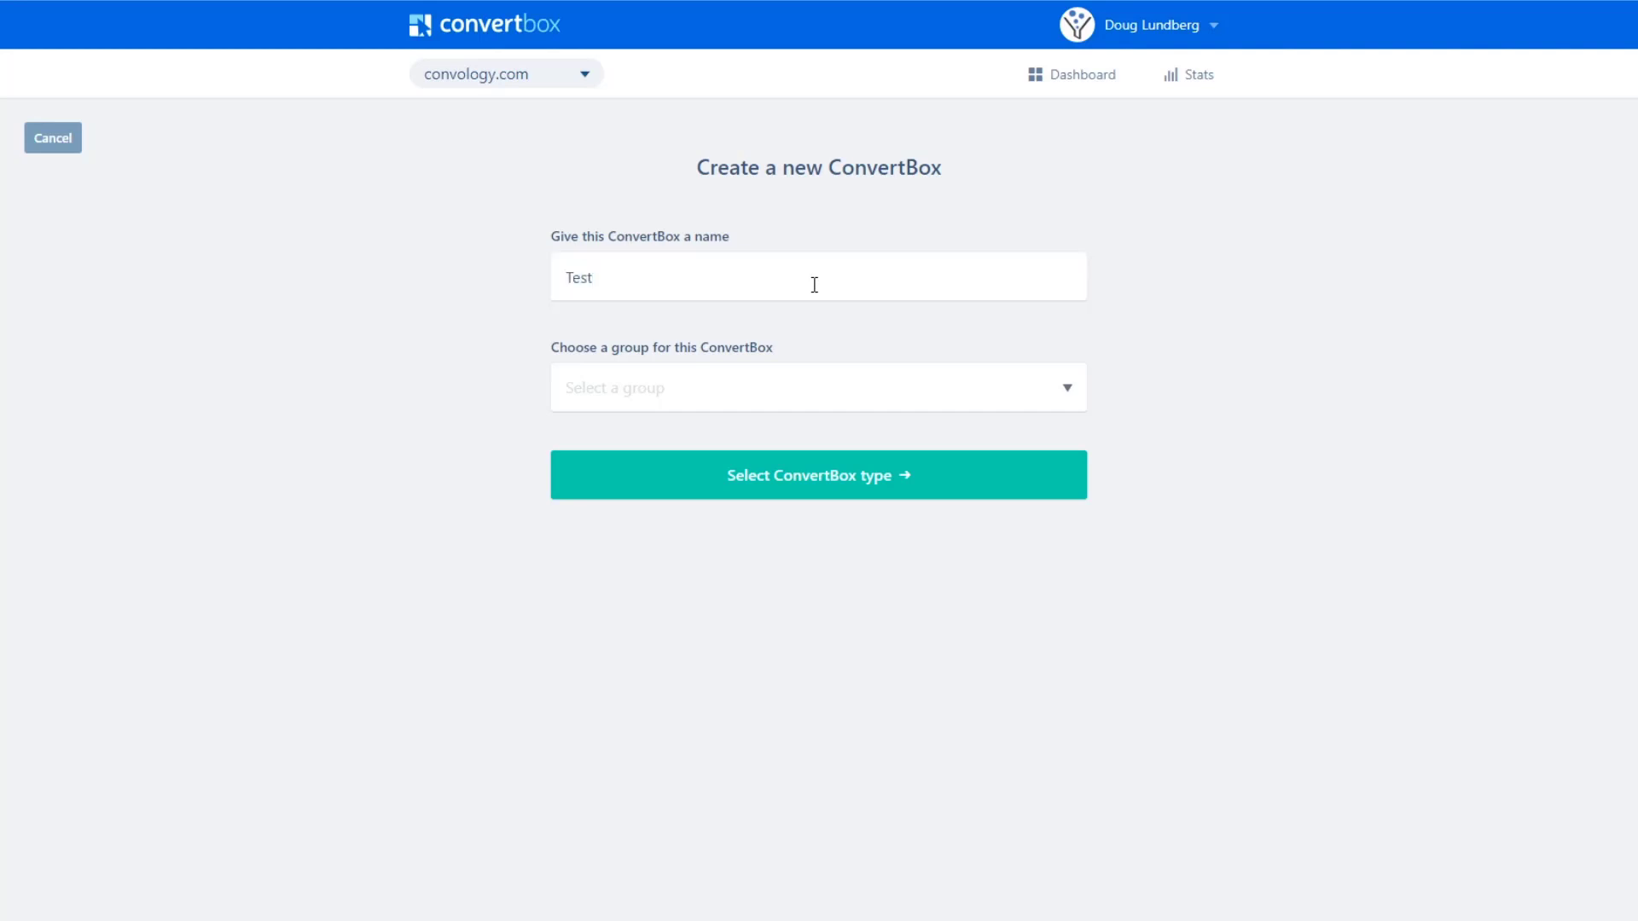
pyautogui.click(820, 290)
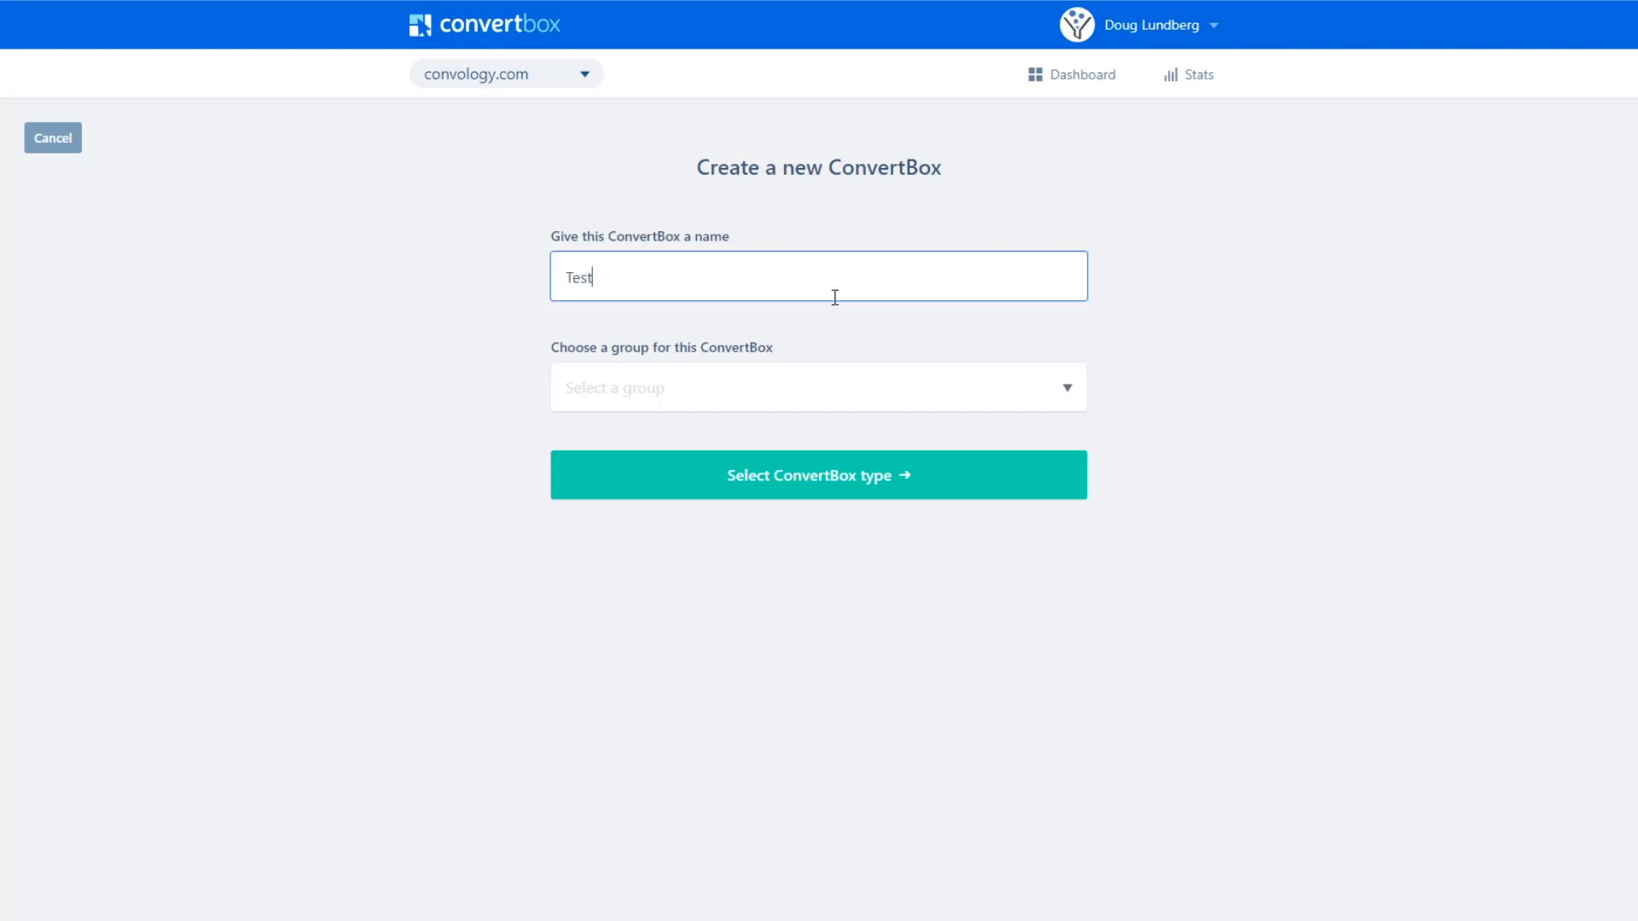
pyautogui.click(435, 365)
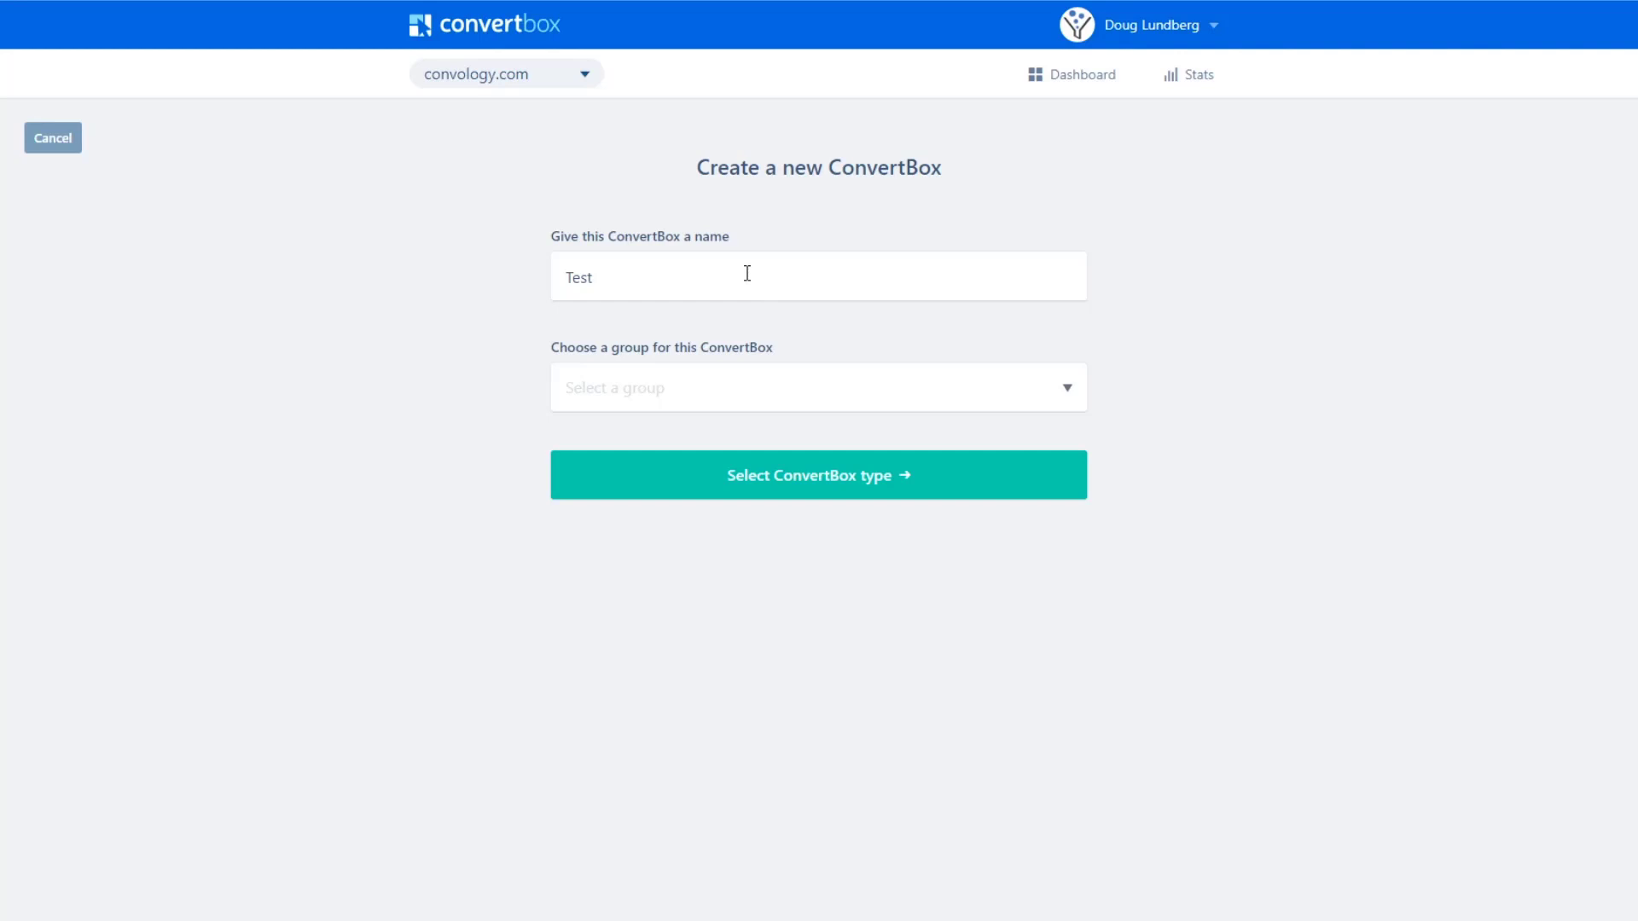
# Step: Assign the ConvertBox to the Segmentation group and continue to the ConvertBox type selection
pyautogui.click(755, 388)
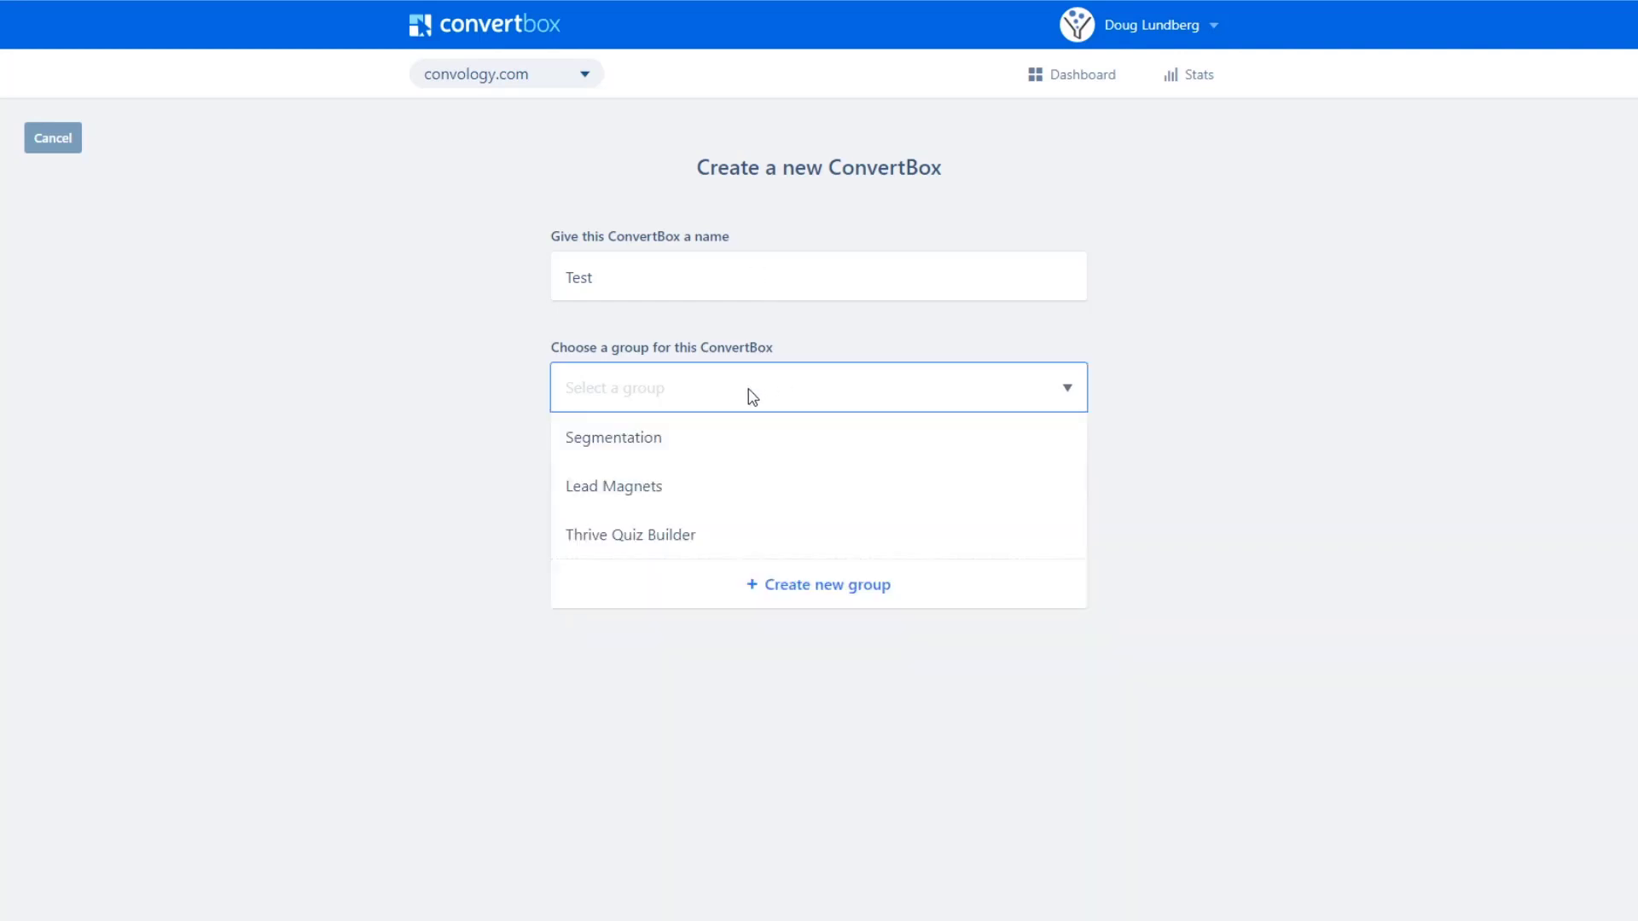
pyautogui.click(636, 443)
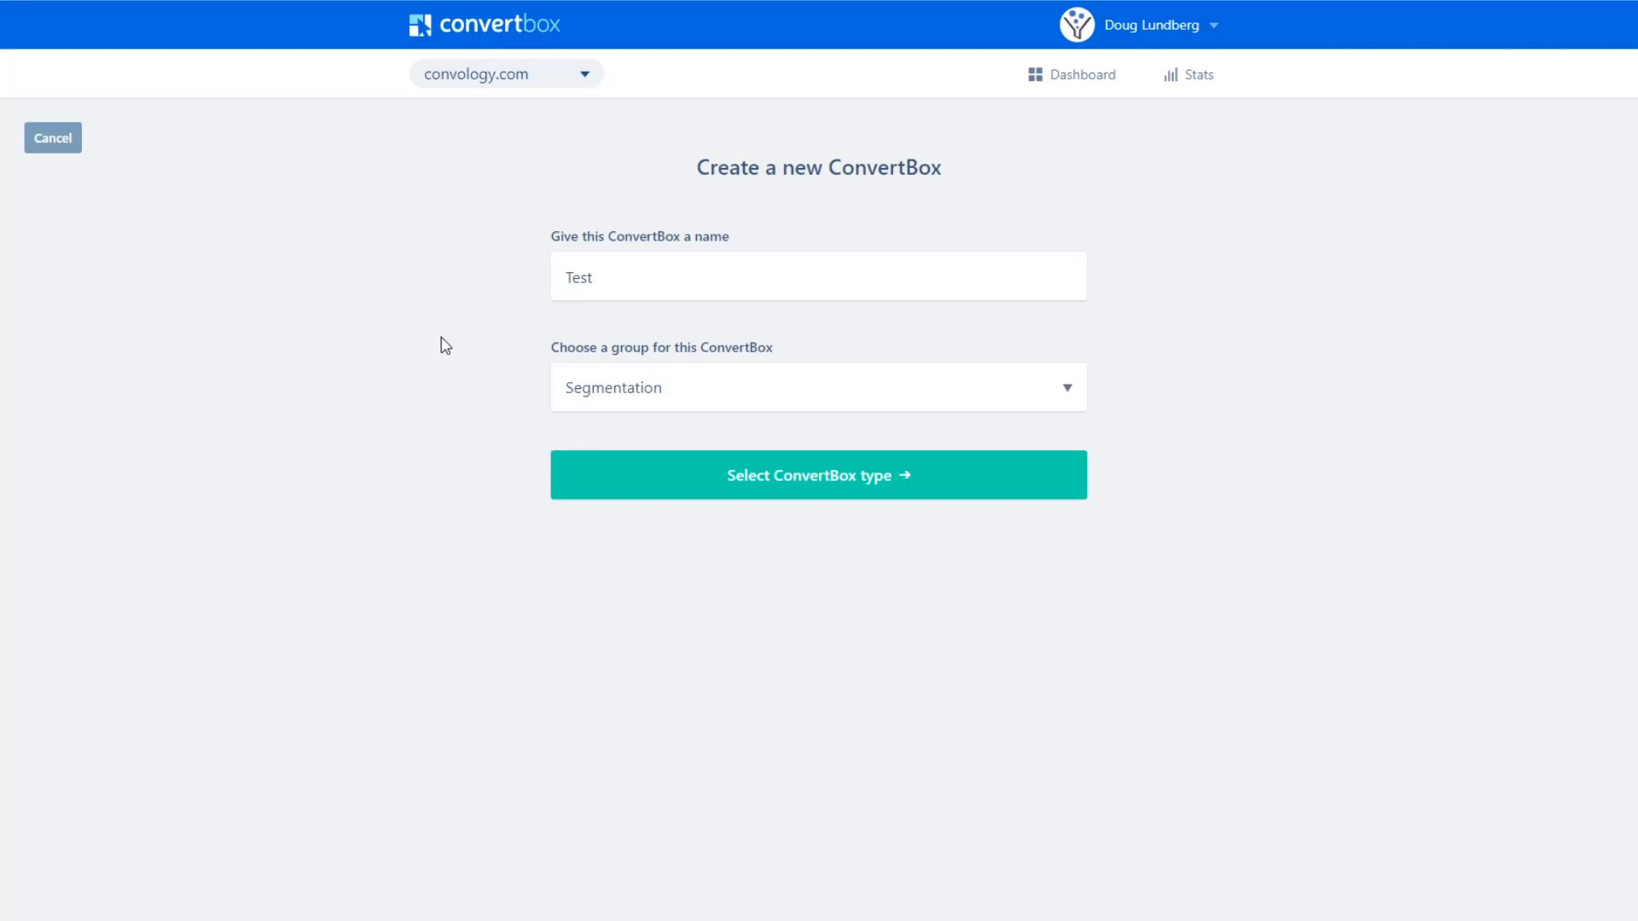
pyautogui.click(821, 488)
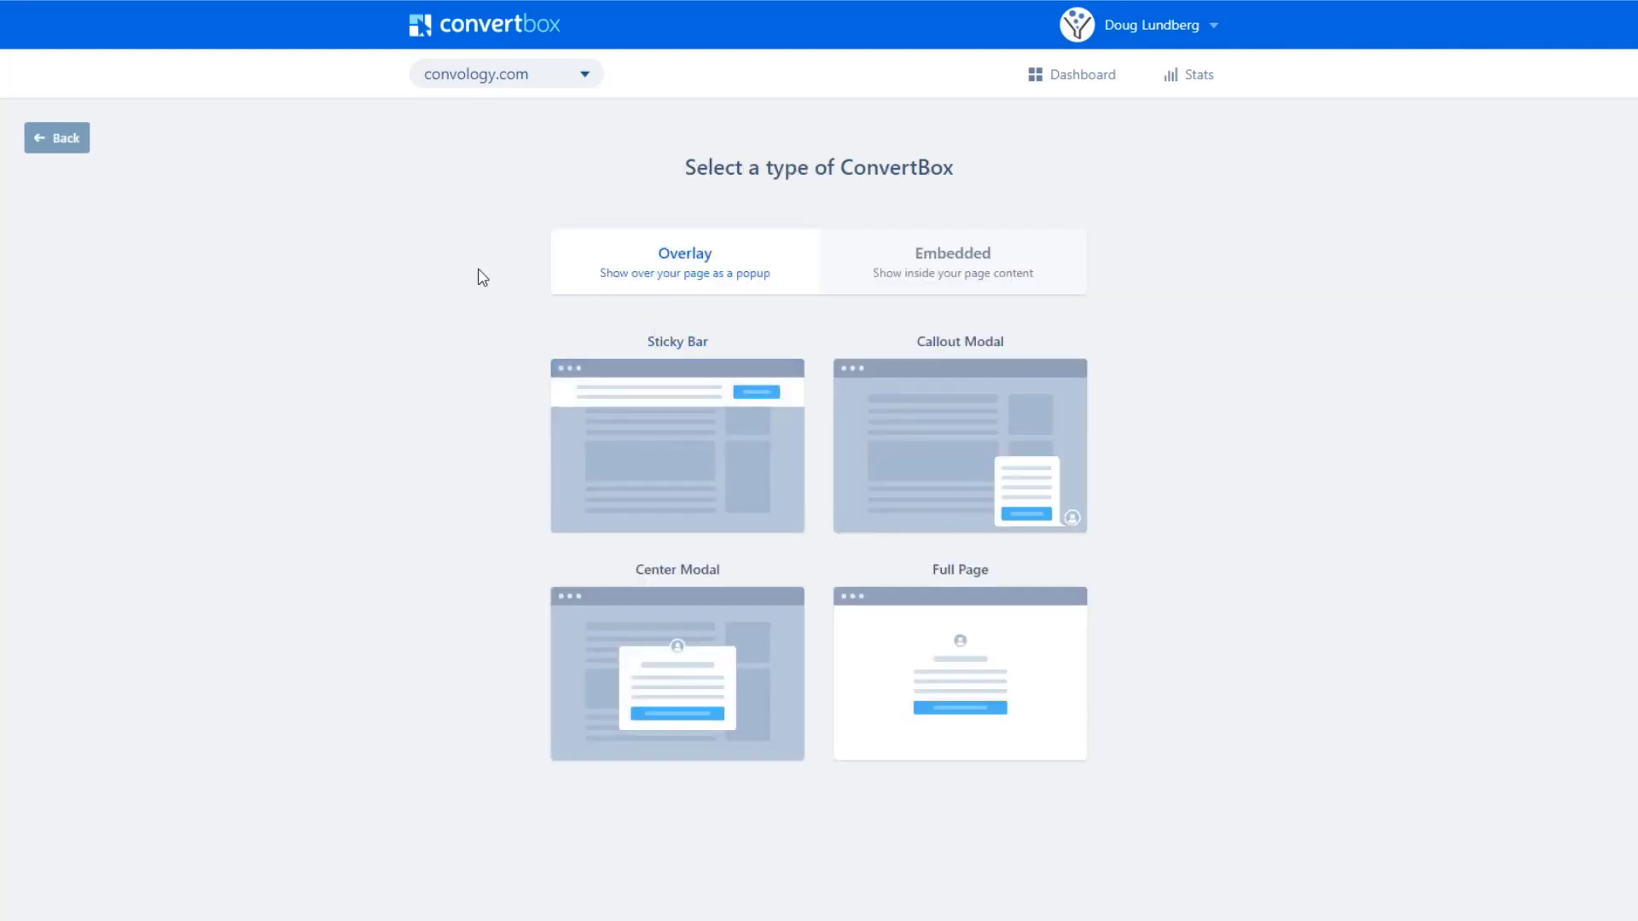
# Step: Look over the overlay and embedded types and choose the Callout Modal overlay for the ConvertBox
pyautogui.moveTo(985, 347)
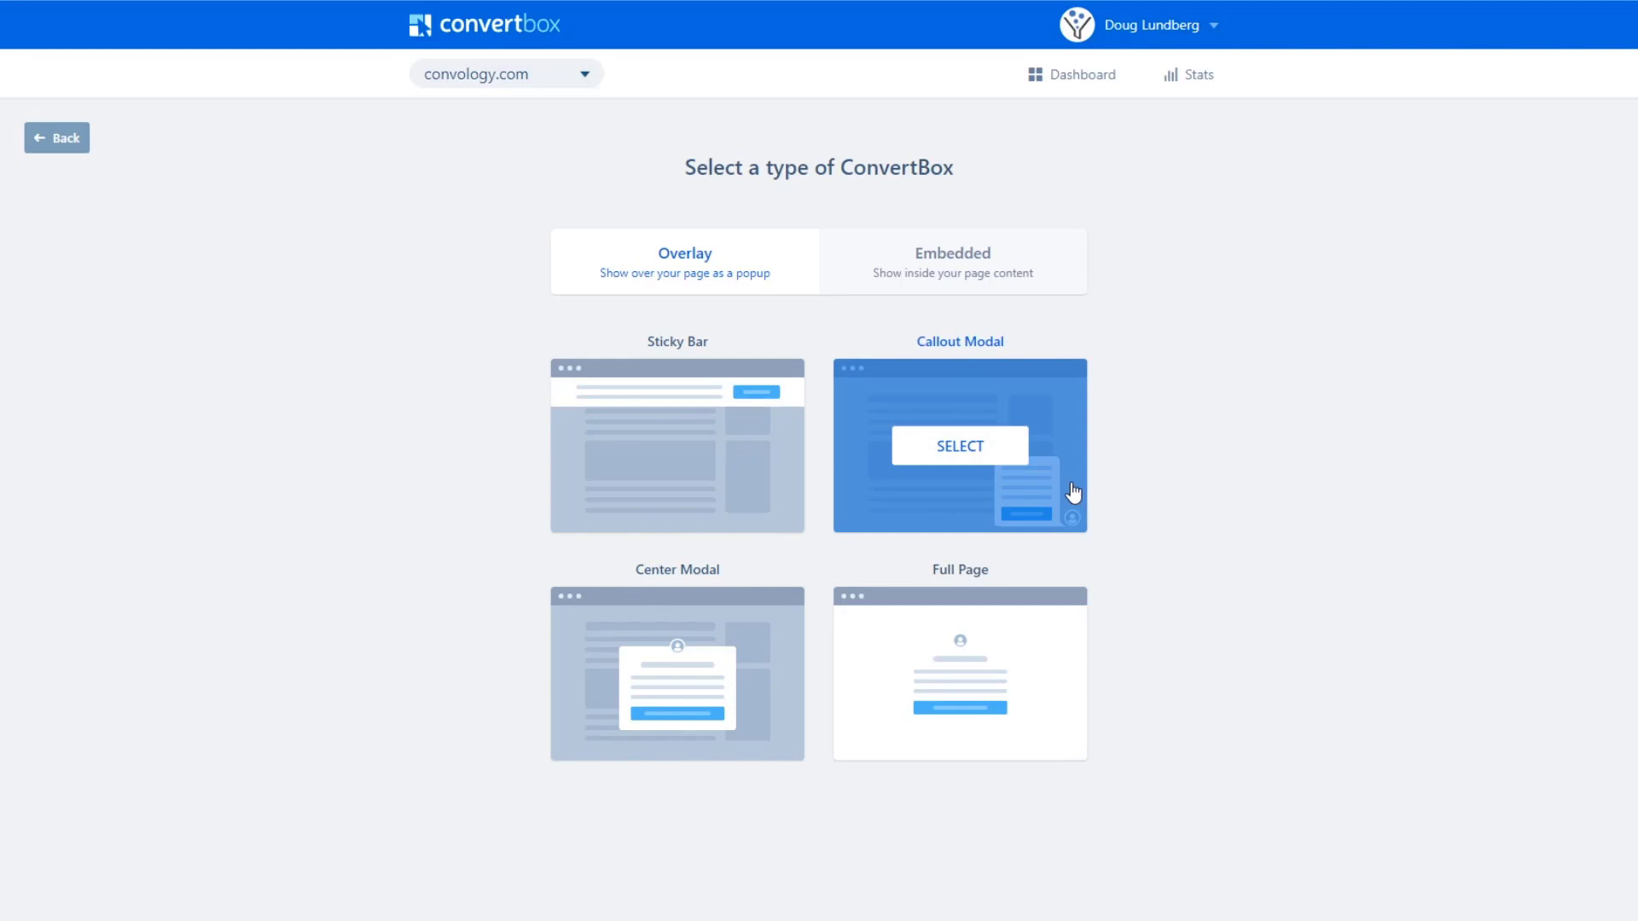
pyautogui.moveTo(737, 720)
pyautogui.moveTo(712, 636)
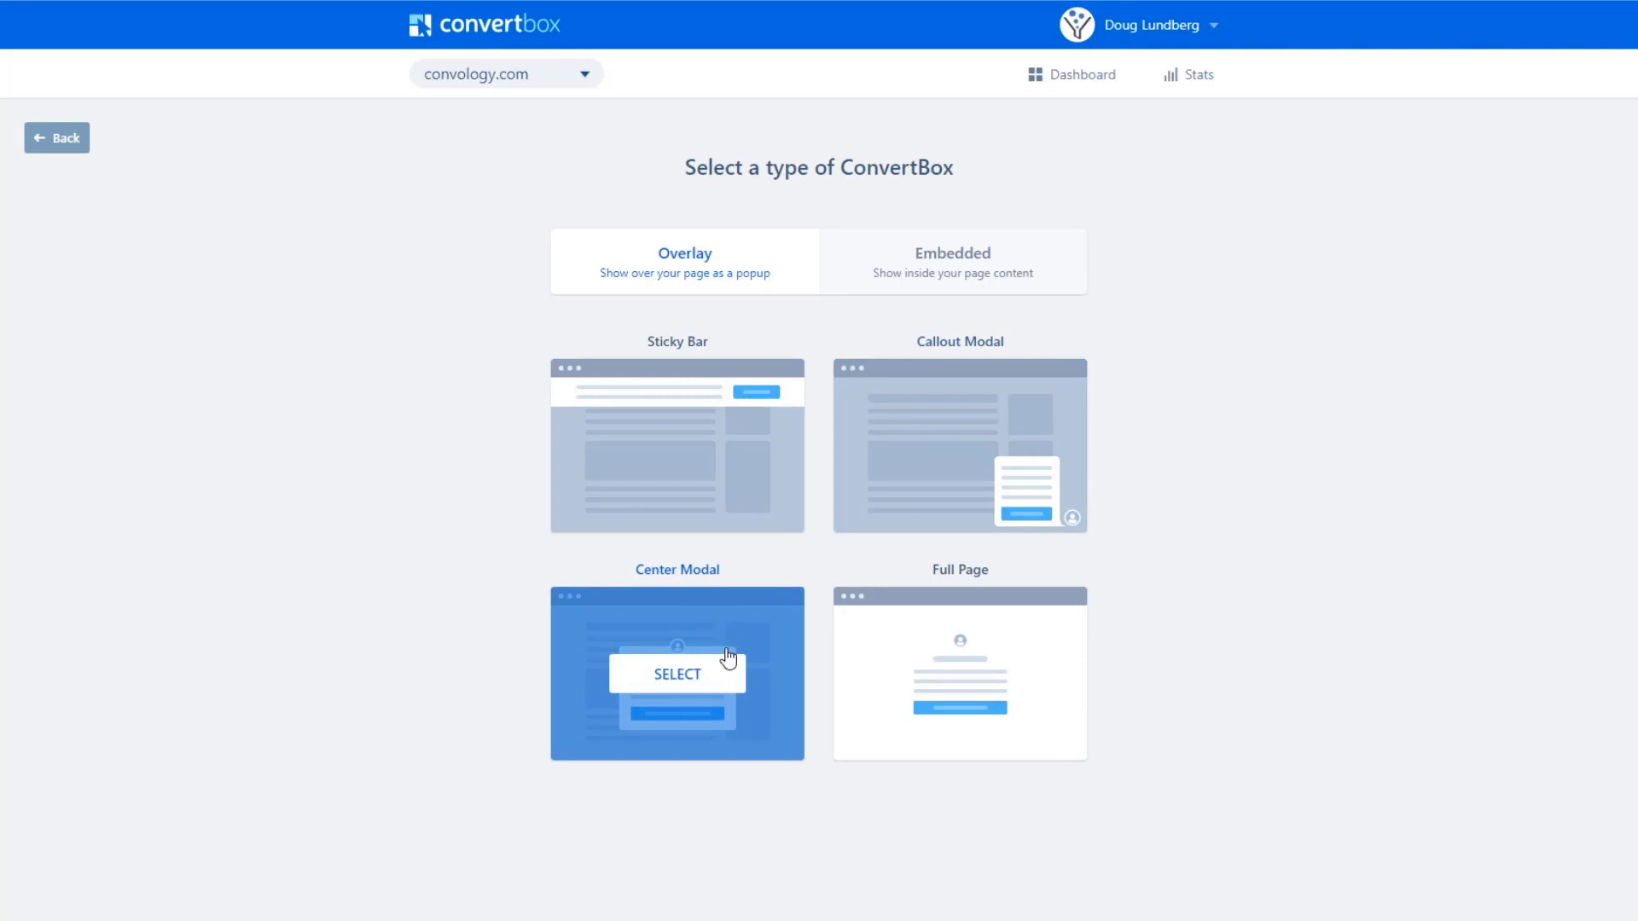
pyautogui.moveTo(985, 447)
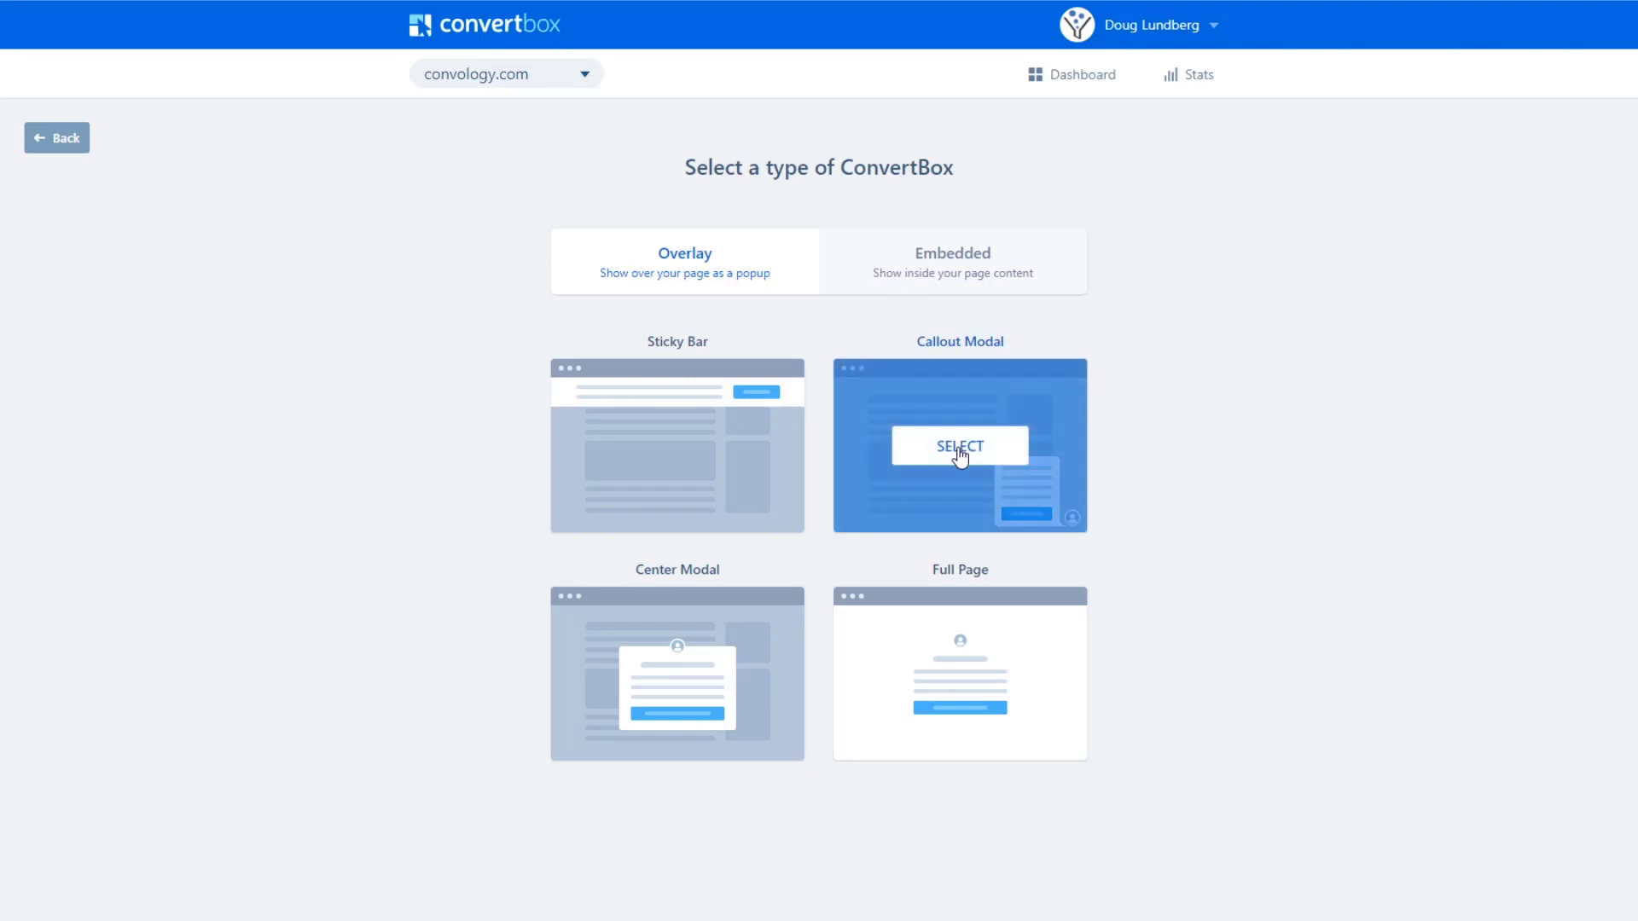
pyautogui.click(936, 285)
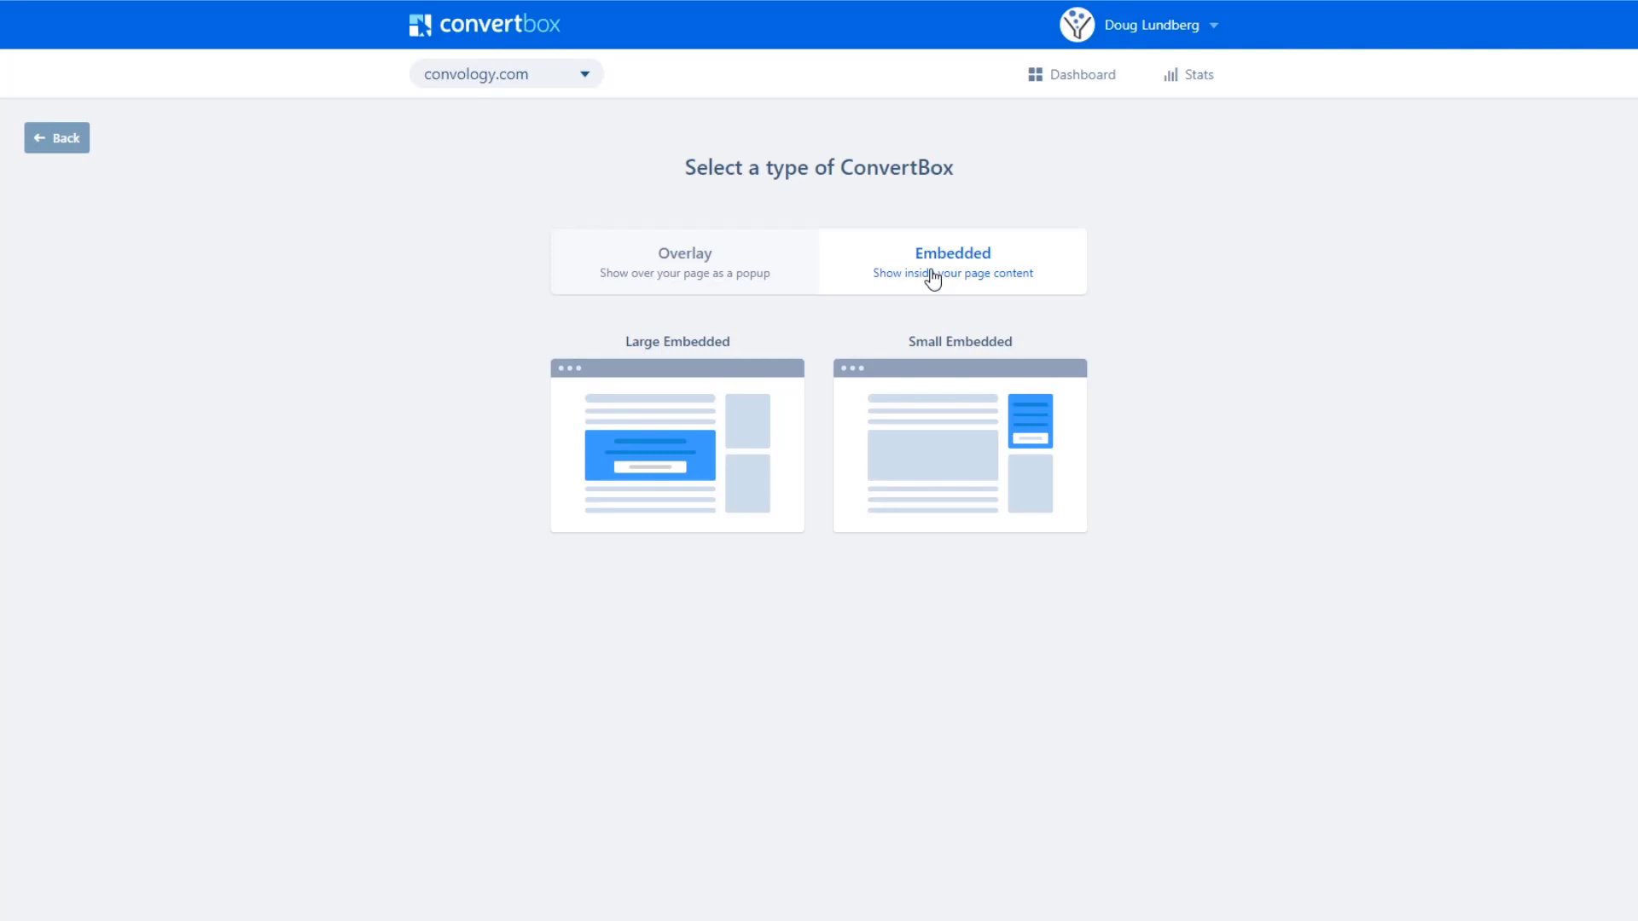
pyautogui.click(742, 275)
pyautogui.moveTo(1049, 402)
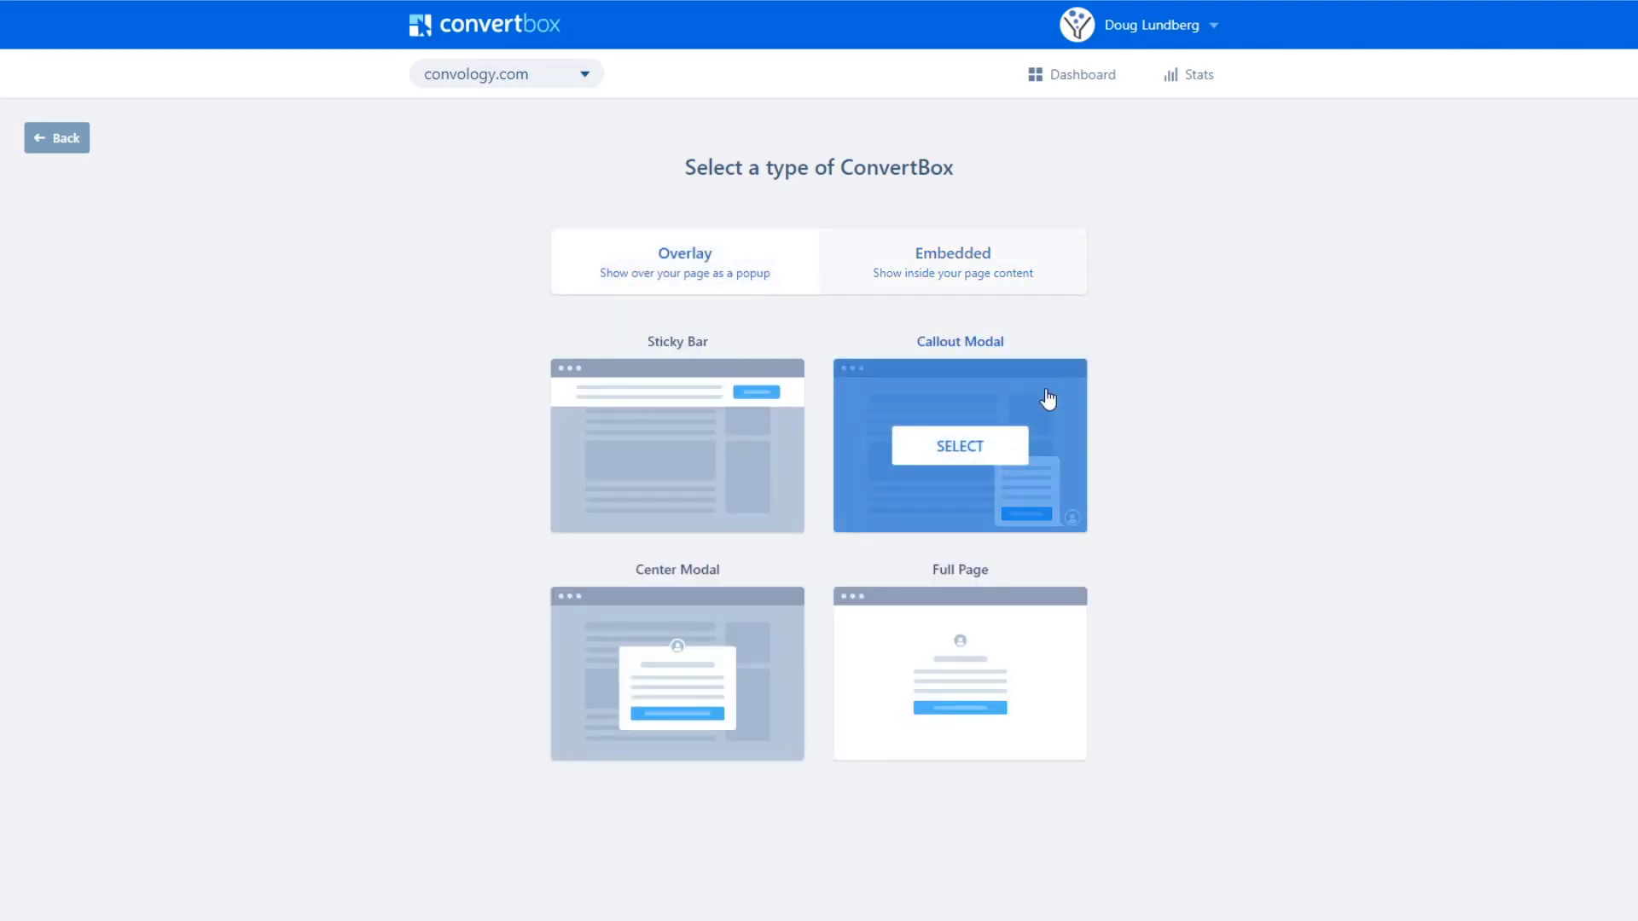
pyautogui.click(977, 455)
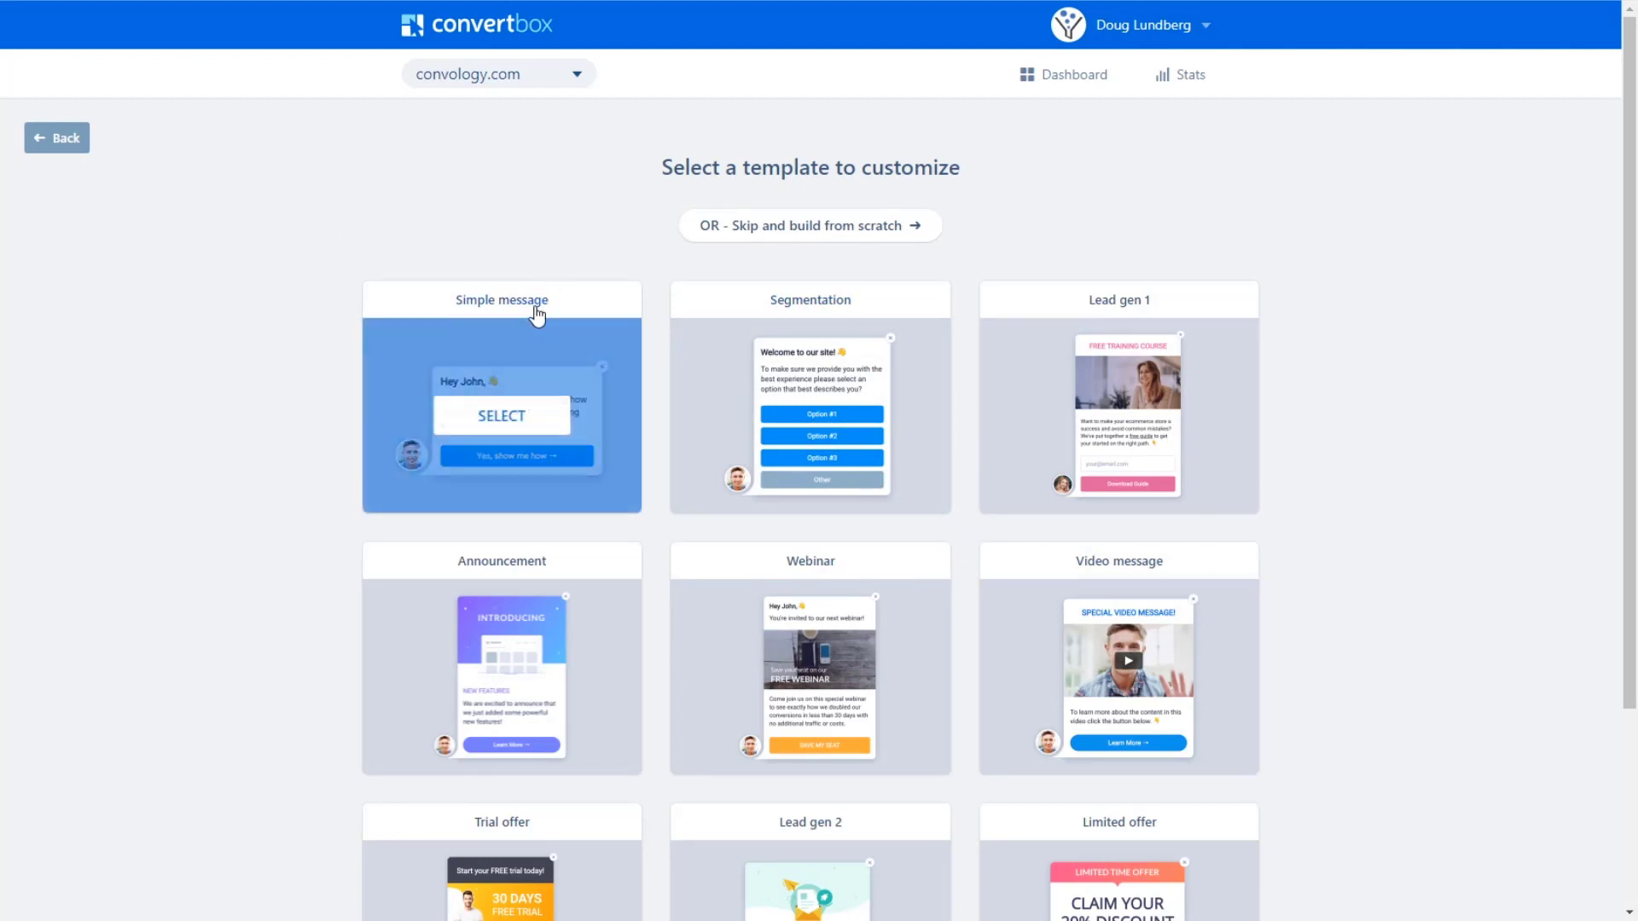
# Step: Browse the callout templates and select the Lead gen 1 template to customize
pyautogui.scroll(-1, 537, 307)
pyautogui.moveTo(748, 348)
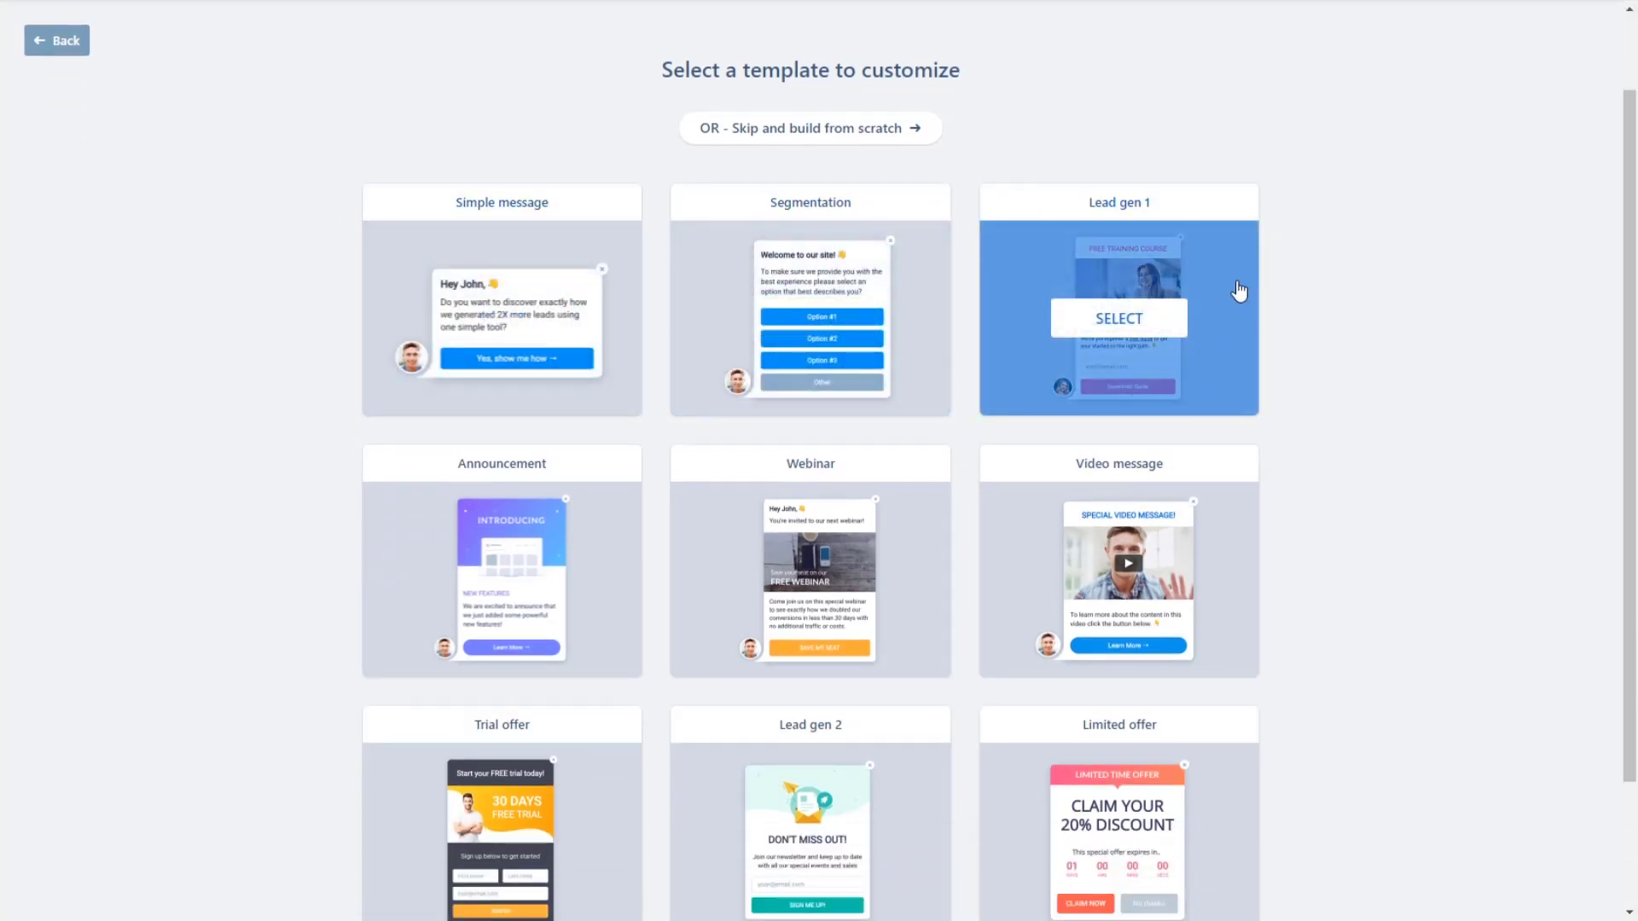
pyautogui.scroll(1, 1410, 222)
pyautogui.scroll(-3, 1399, 311)
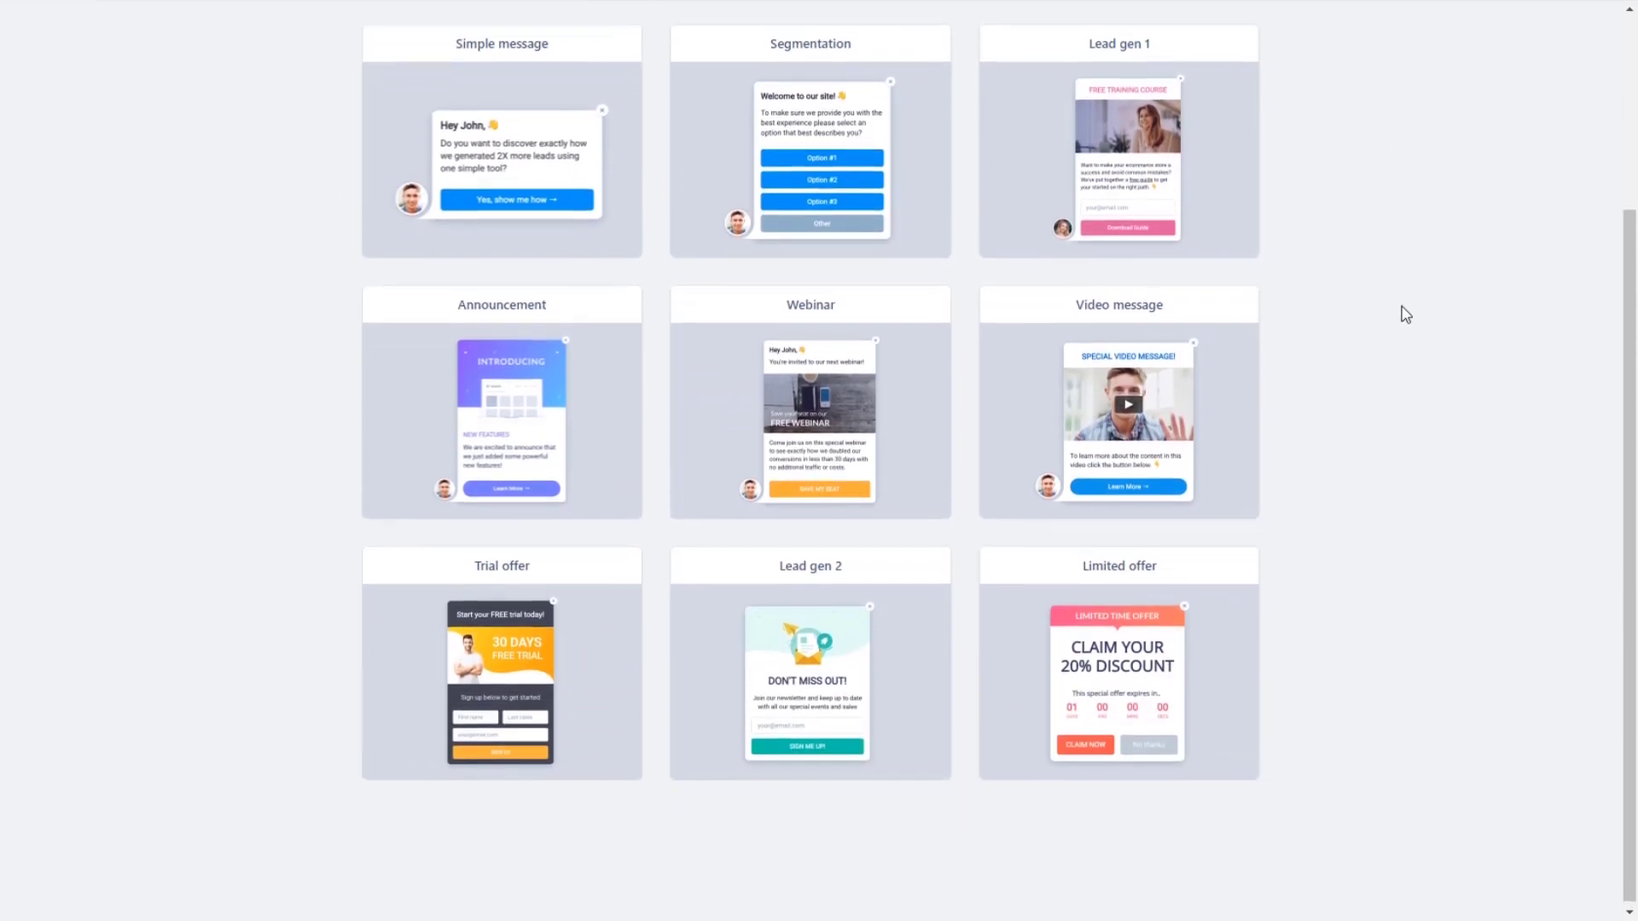
pyautogui.scroll(3, 1345, 293)
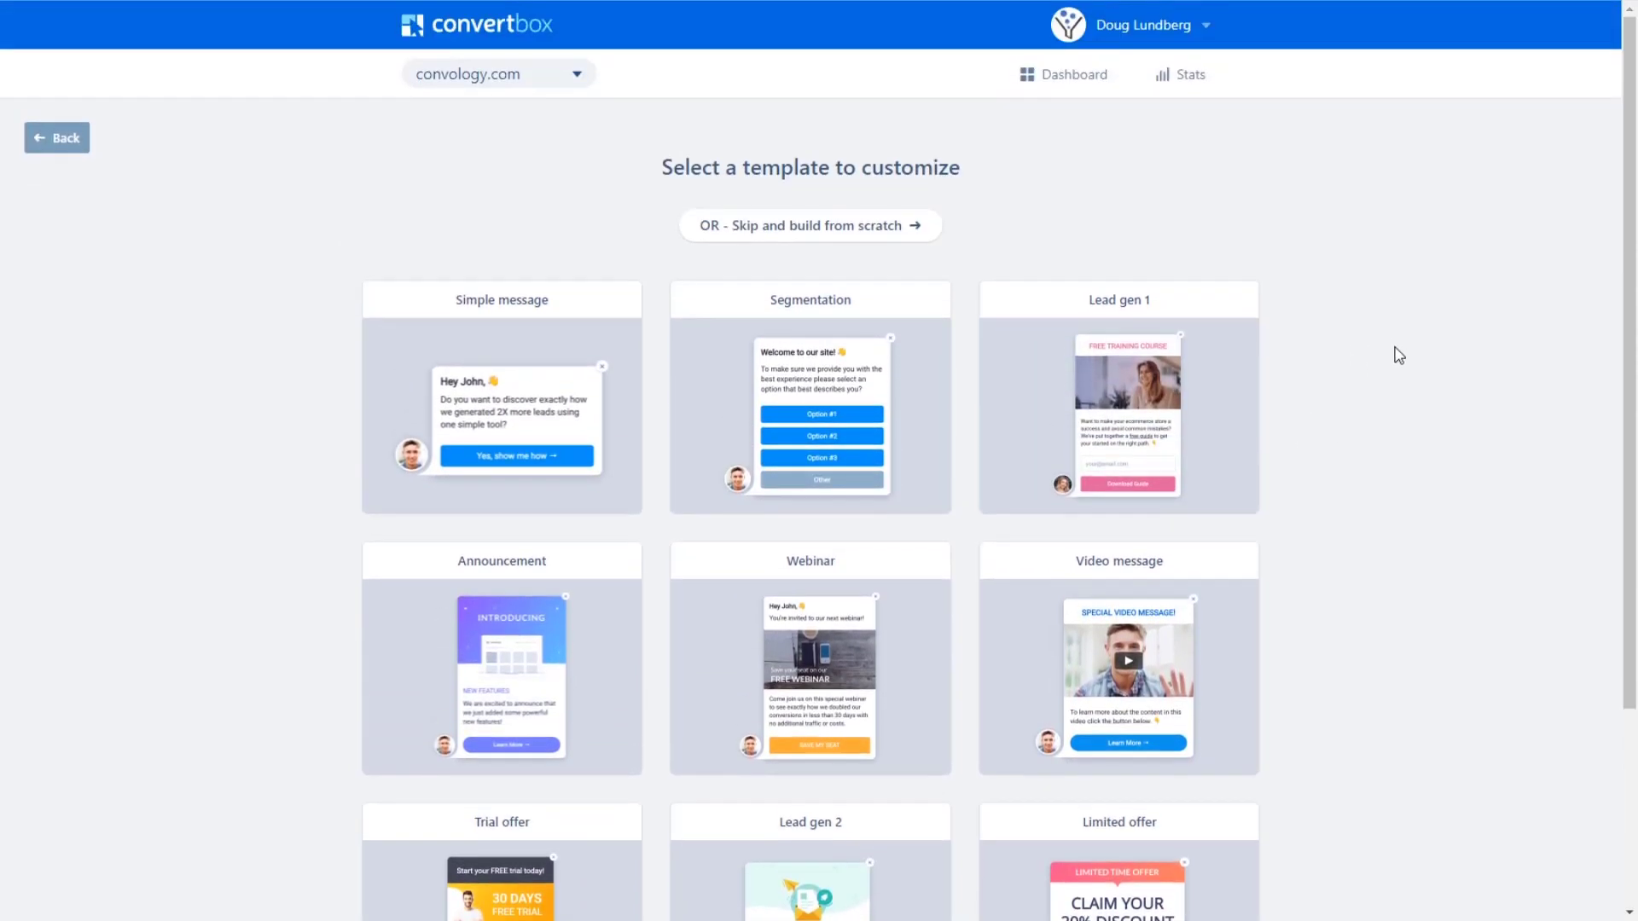
pyautogui.scroll(-2, 1399, 356)
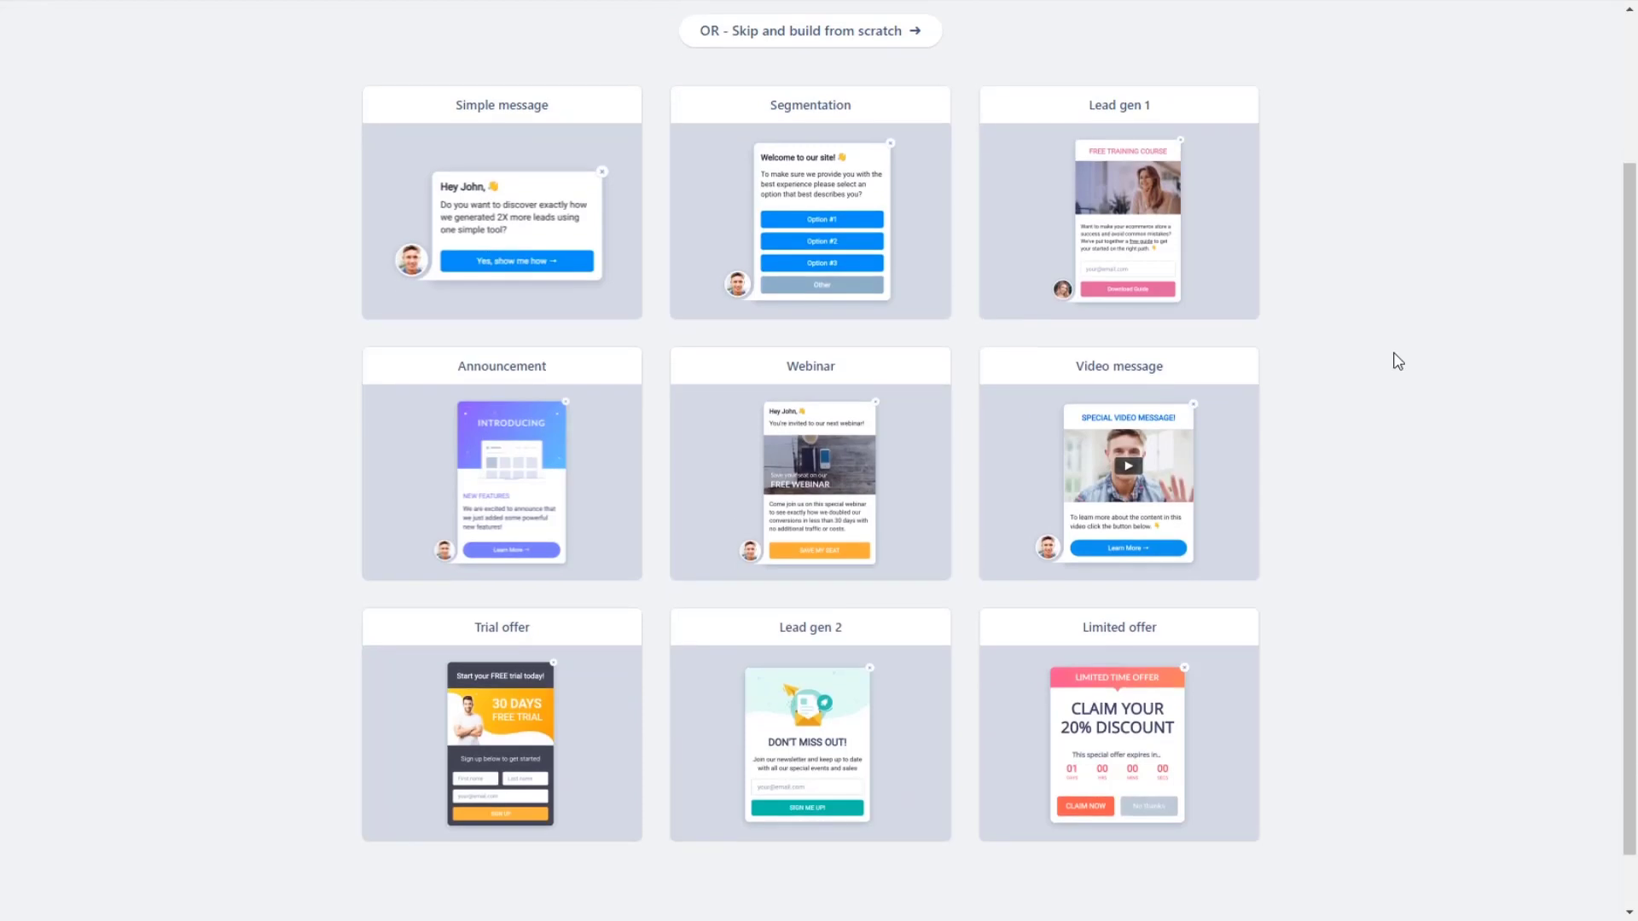
pyautogui.moveTo(762, 441)
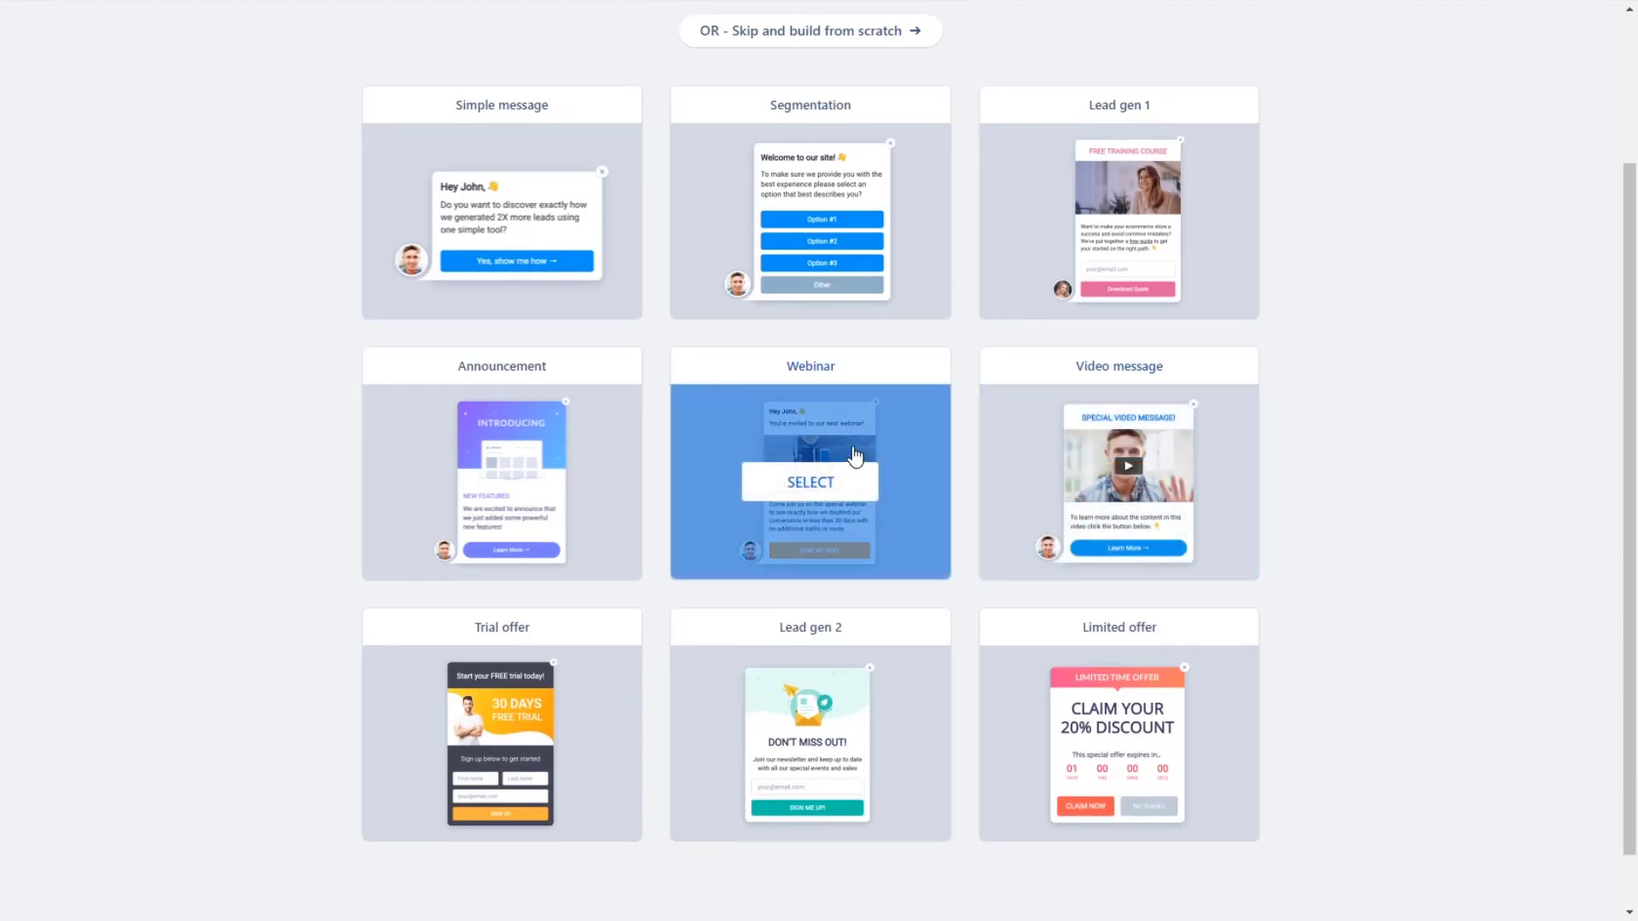
pyautogui.moveTo(1109, 471)
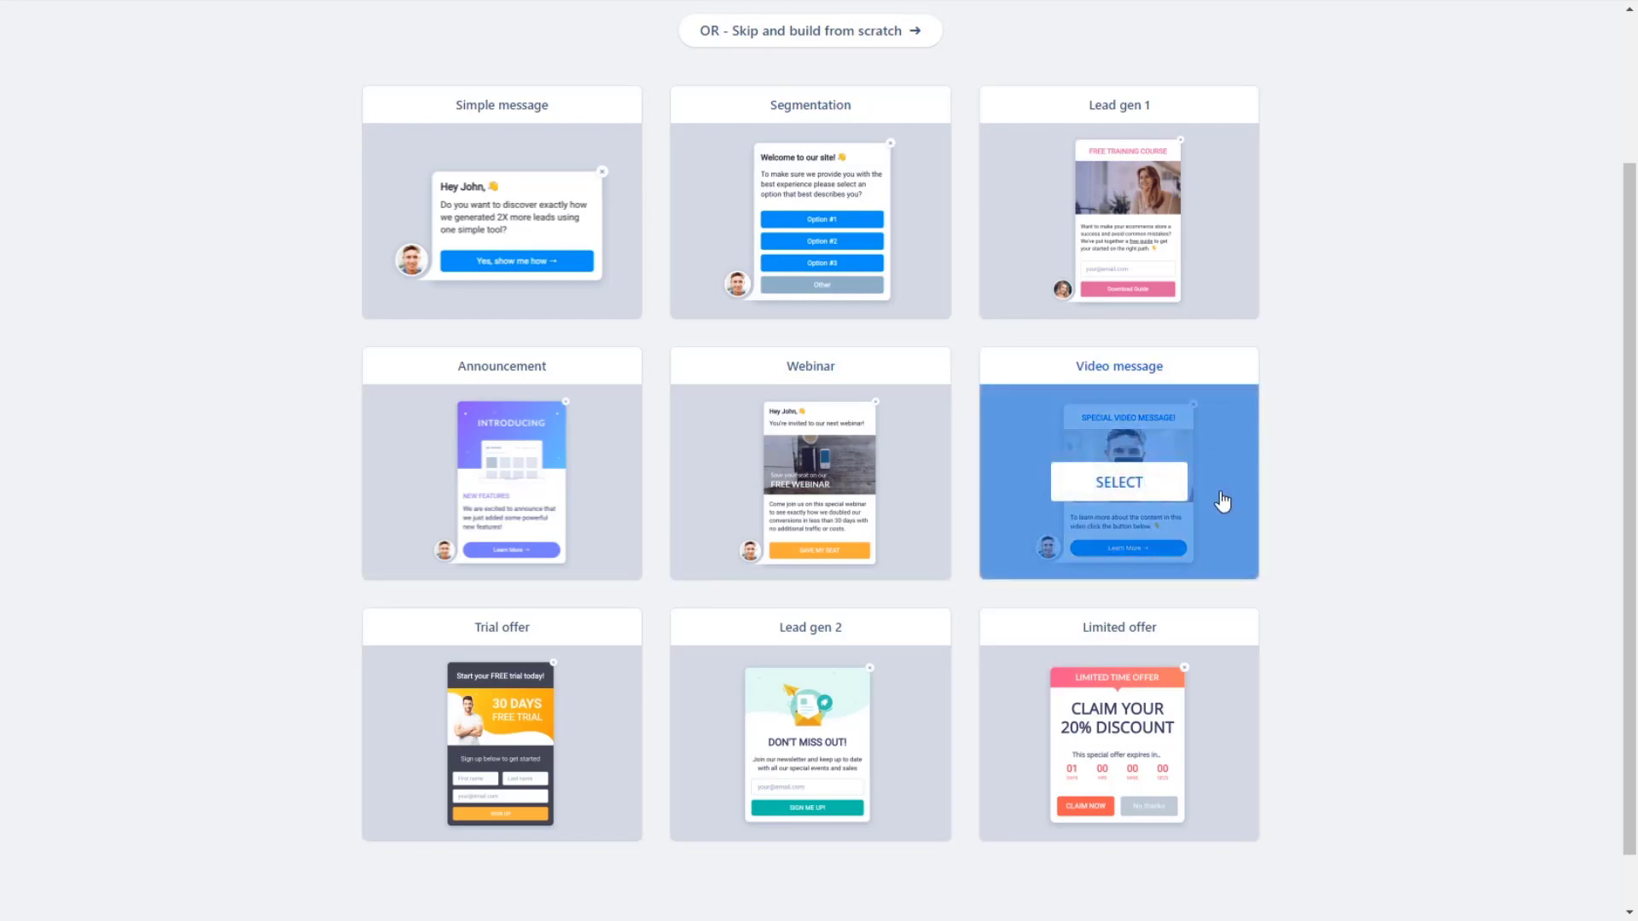
pyautogui.moveTo(1258, 503)
pyautogui.moveTo(859, 166)
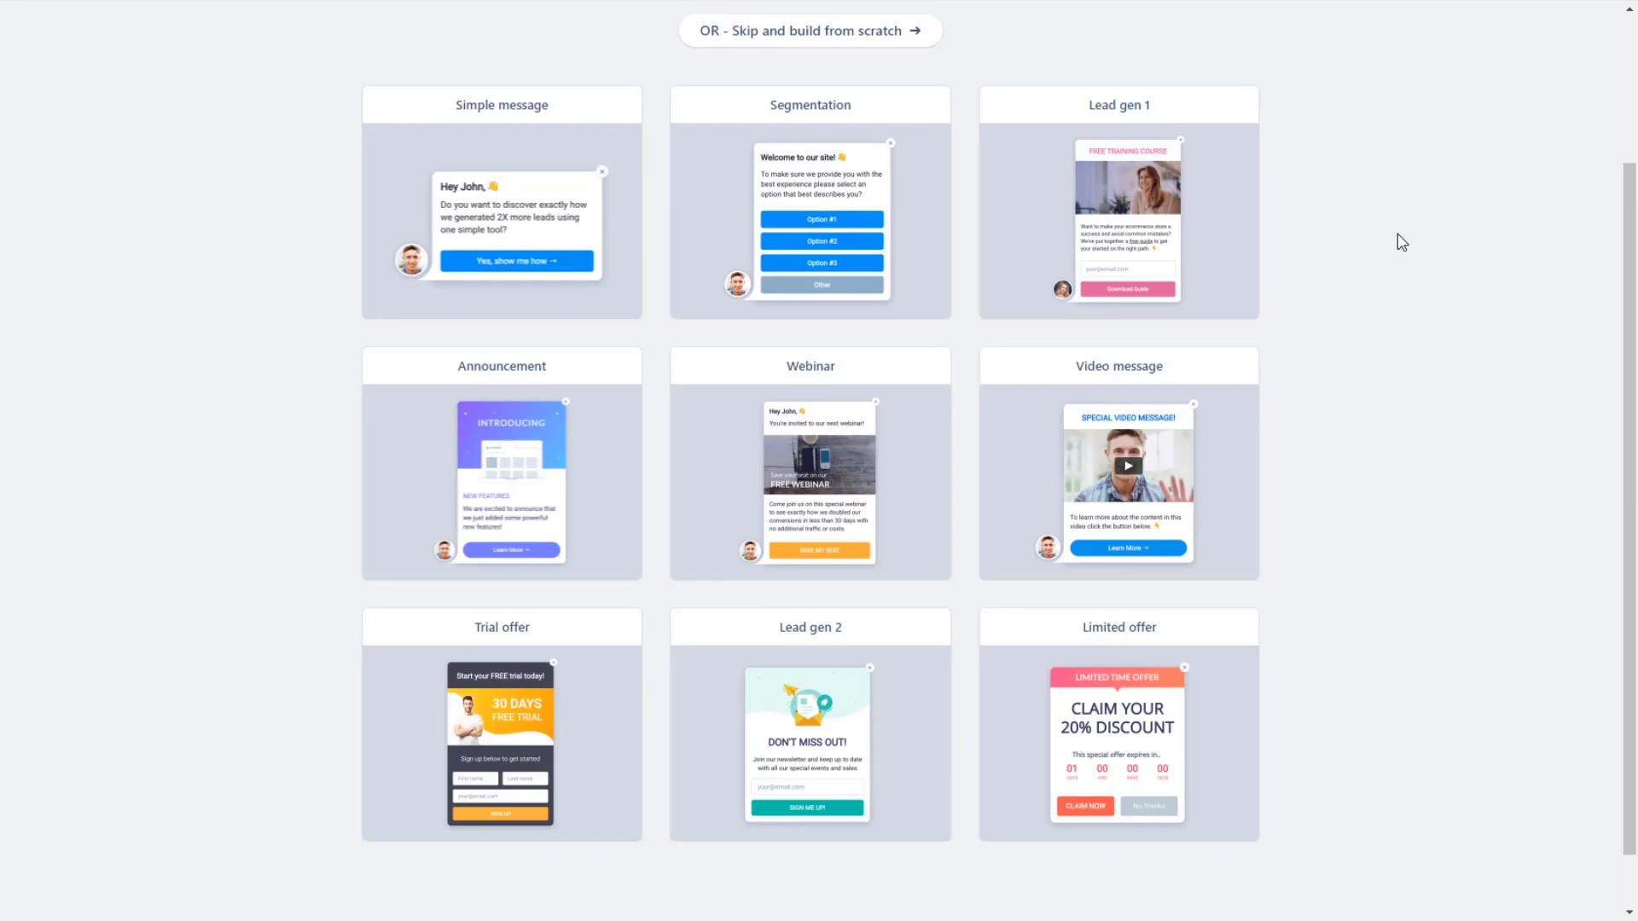
pyautogui.click(1134, 222)
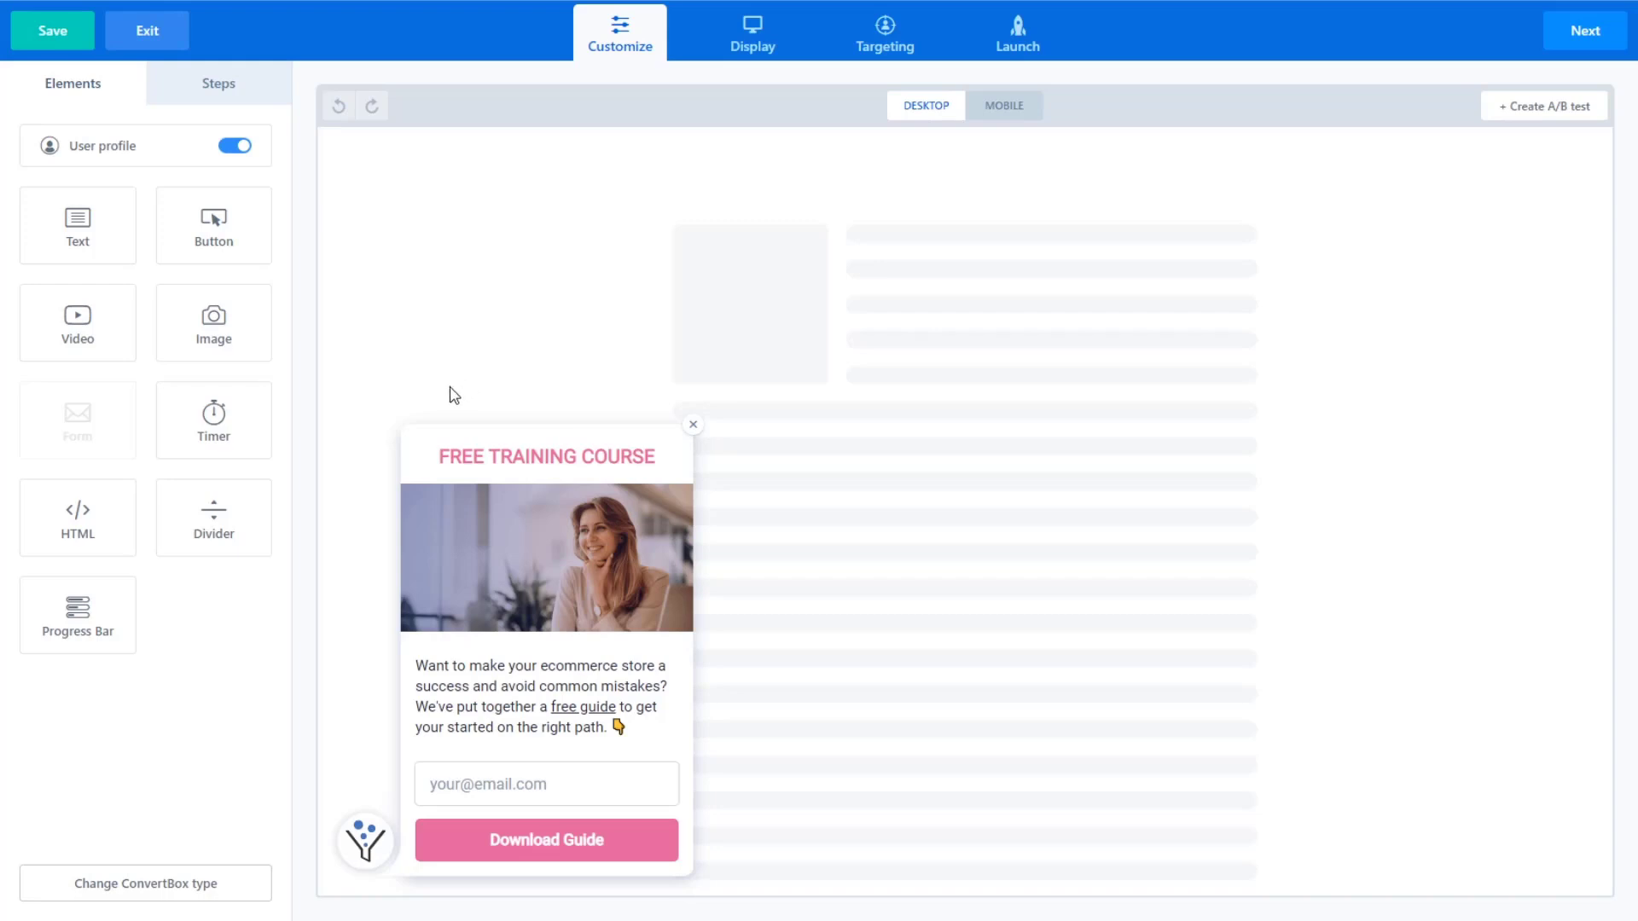
# Step: Set the callout's page position to the lower-right corner of the page
pyautogui.click(407, 471)
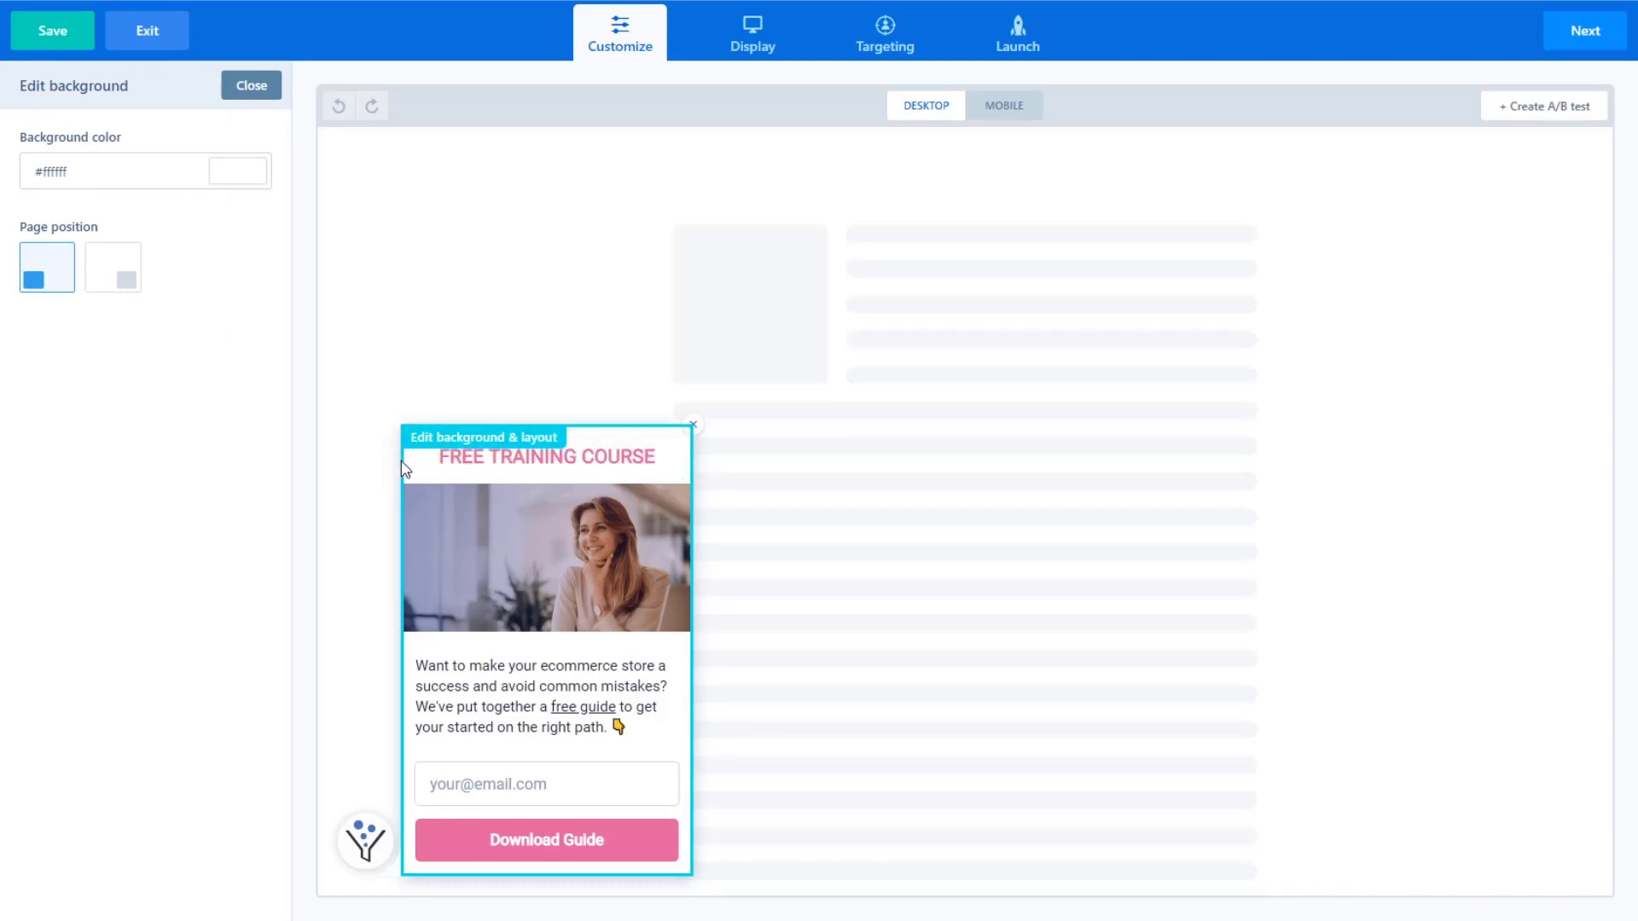
pyautogui.click(114, 279)
pyautogui.click(34, 279)
pyautogui.click(101, 277)
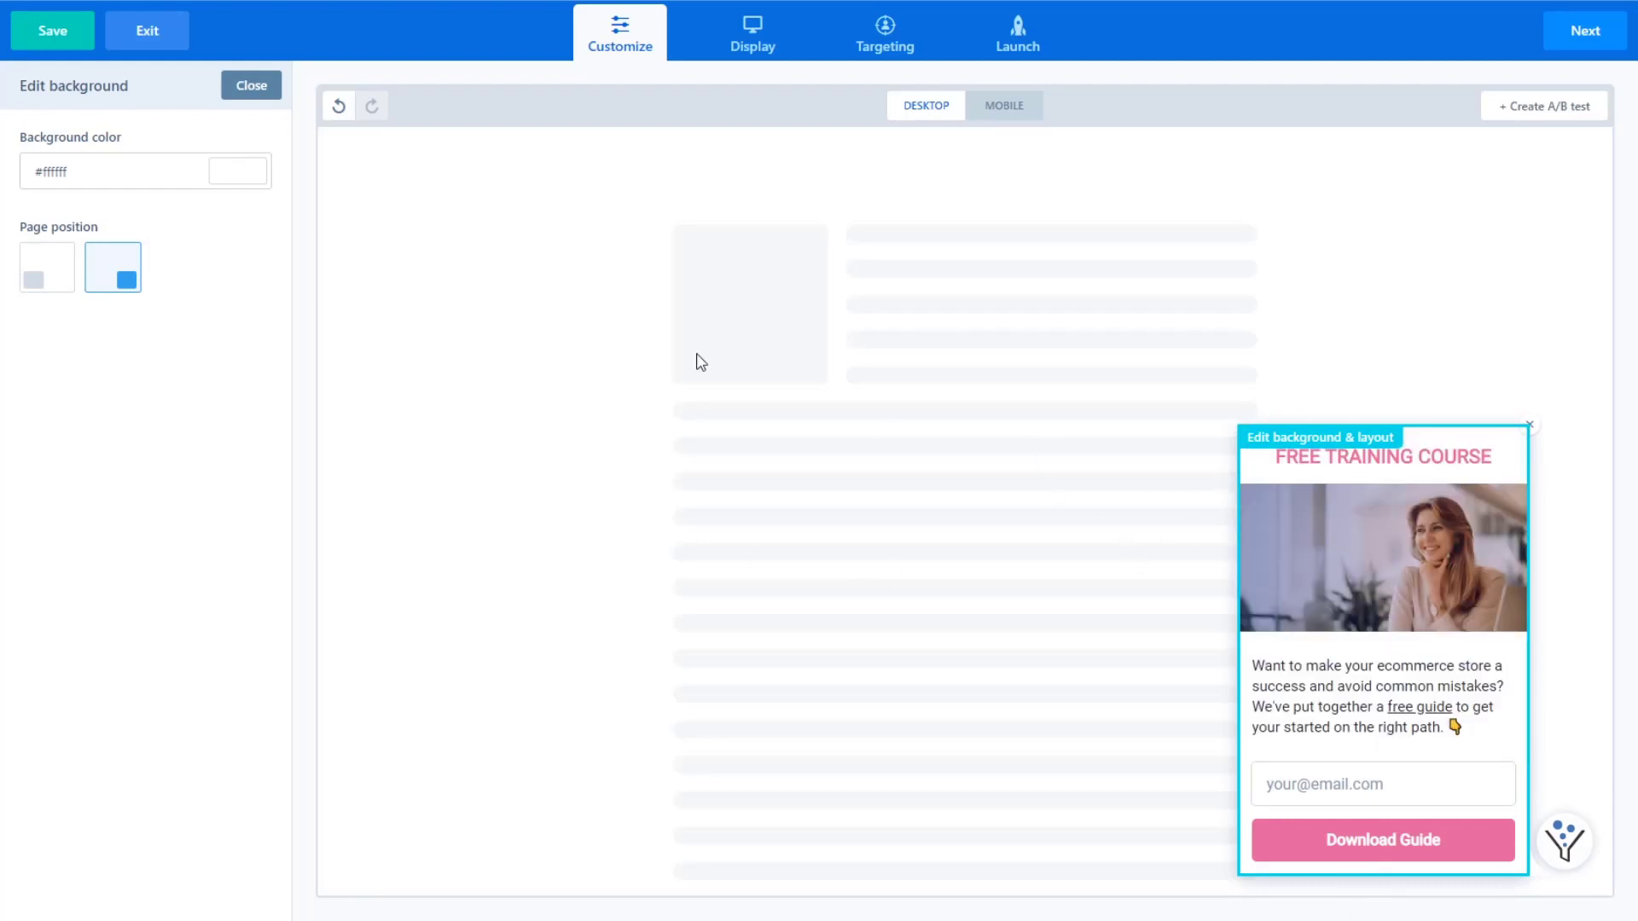
pyautogui.click(253, 94)
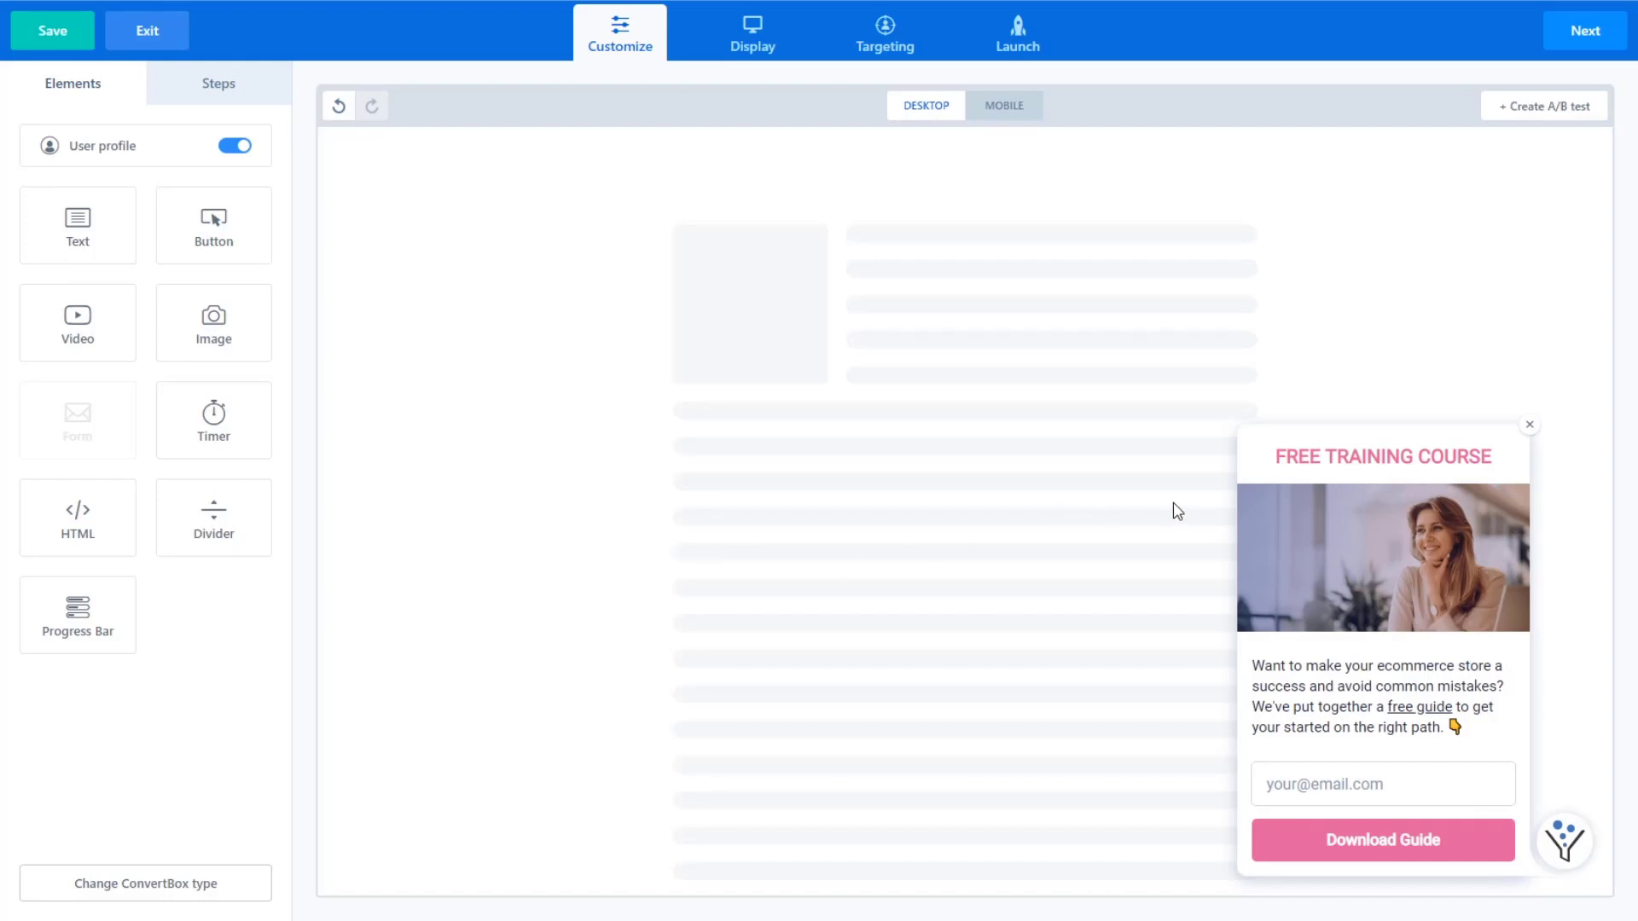
# Step: Change the text color of the "FREE TRAINING COURSE" heading to blue, rgb(1, 125, 208)
pyautogui.click(1389, 459)
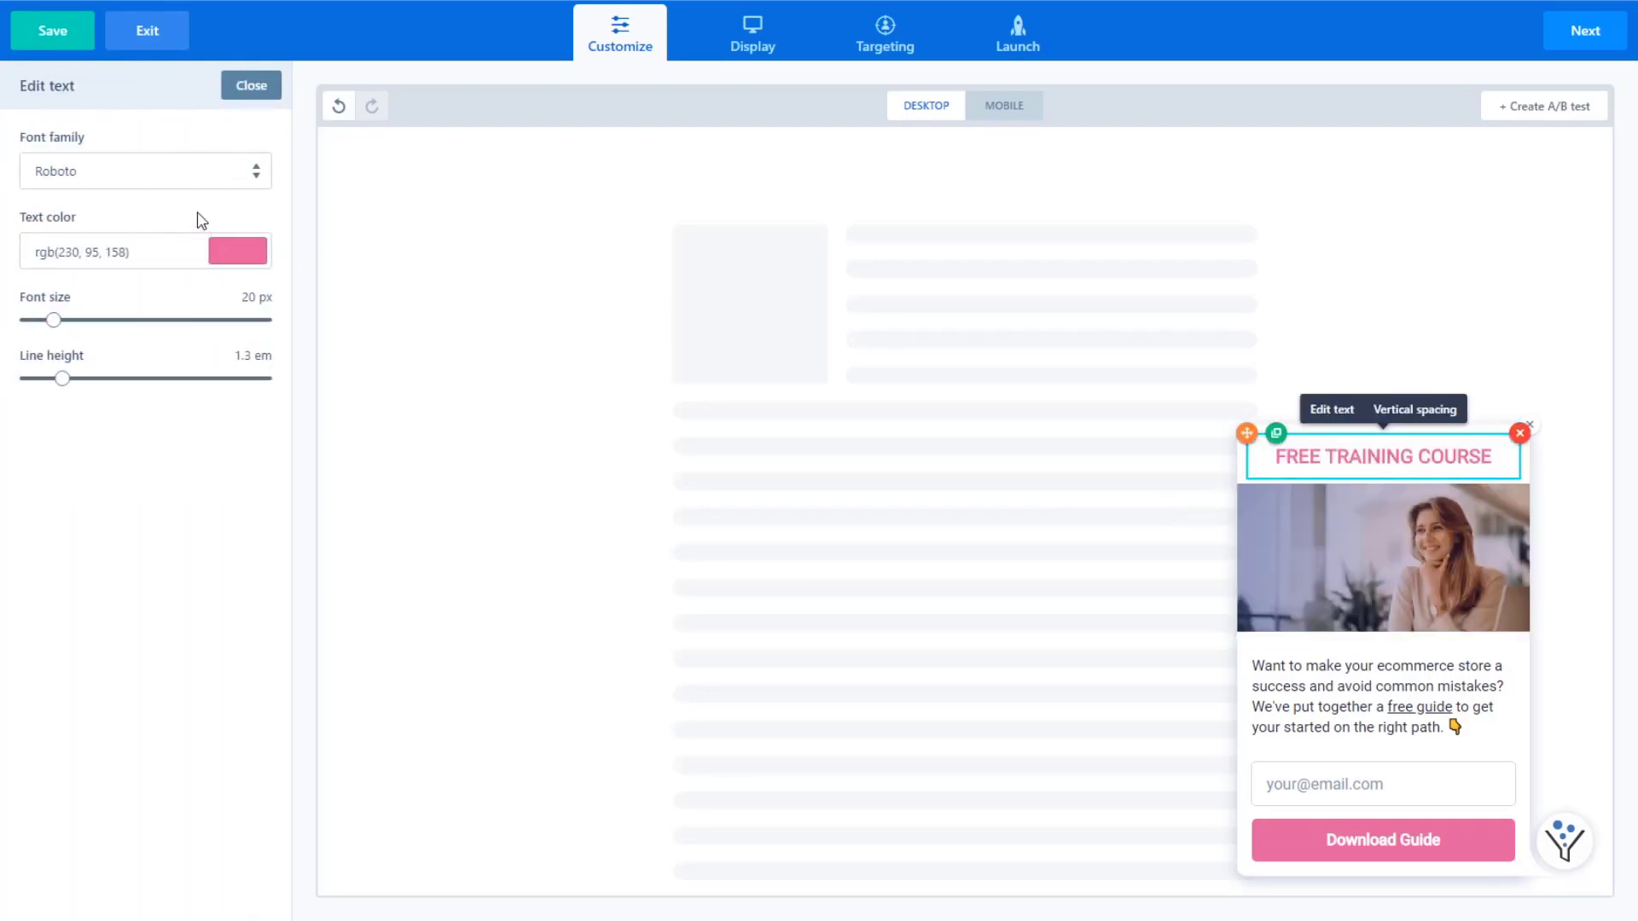
pyautogui.click(241, 259)
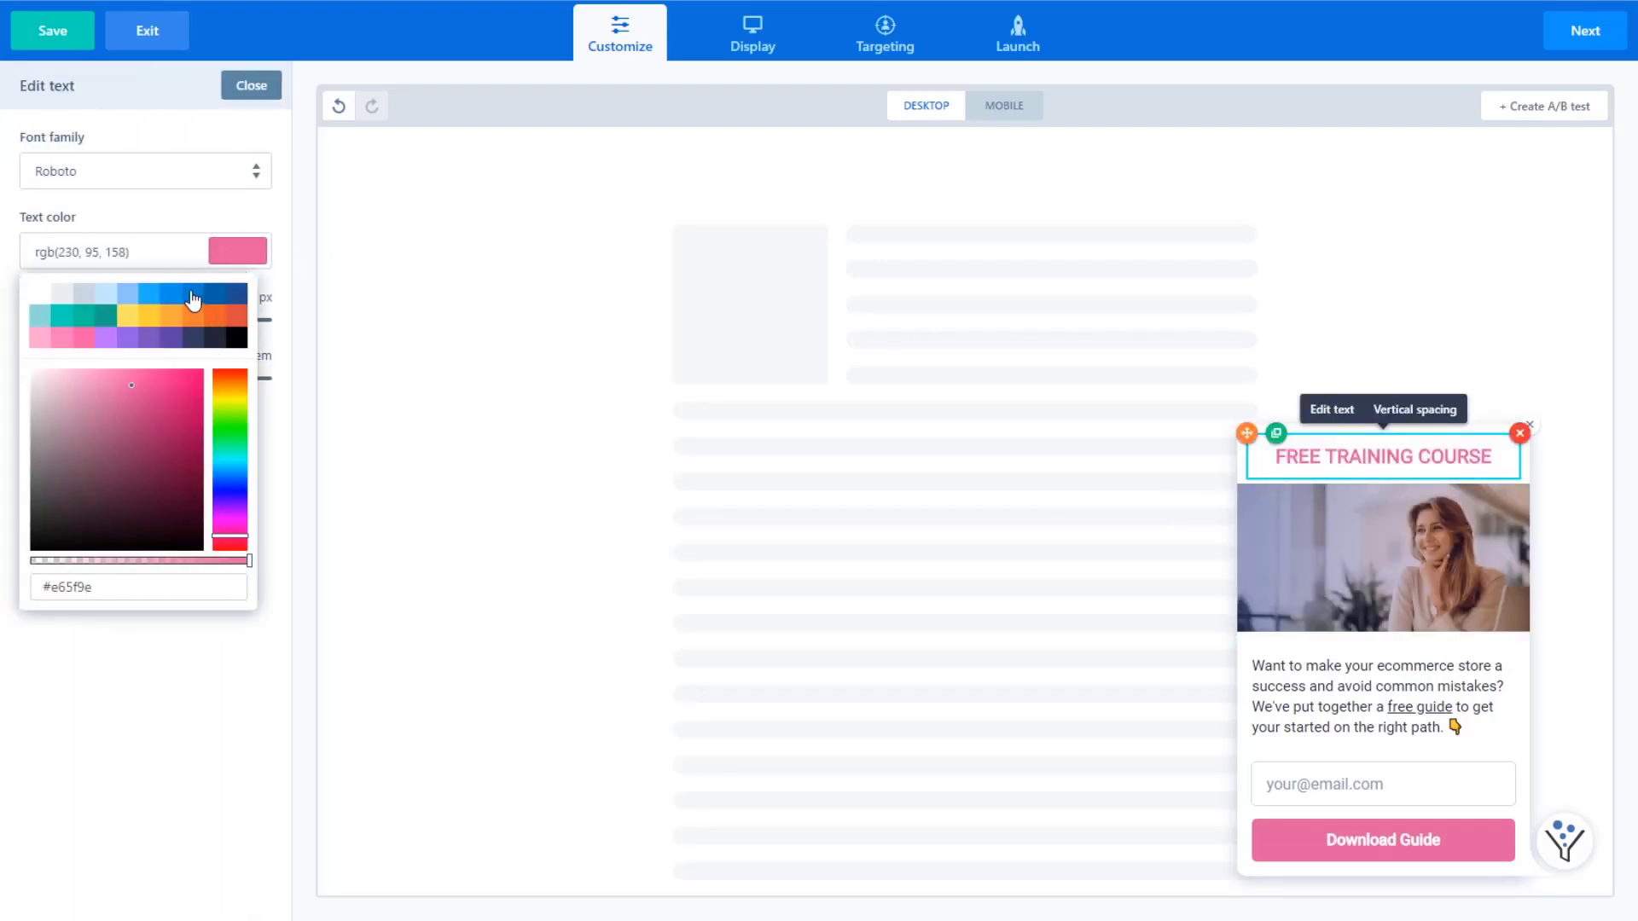
pyautogui.click(194, 298)
pyautogui.click(188, 789)
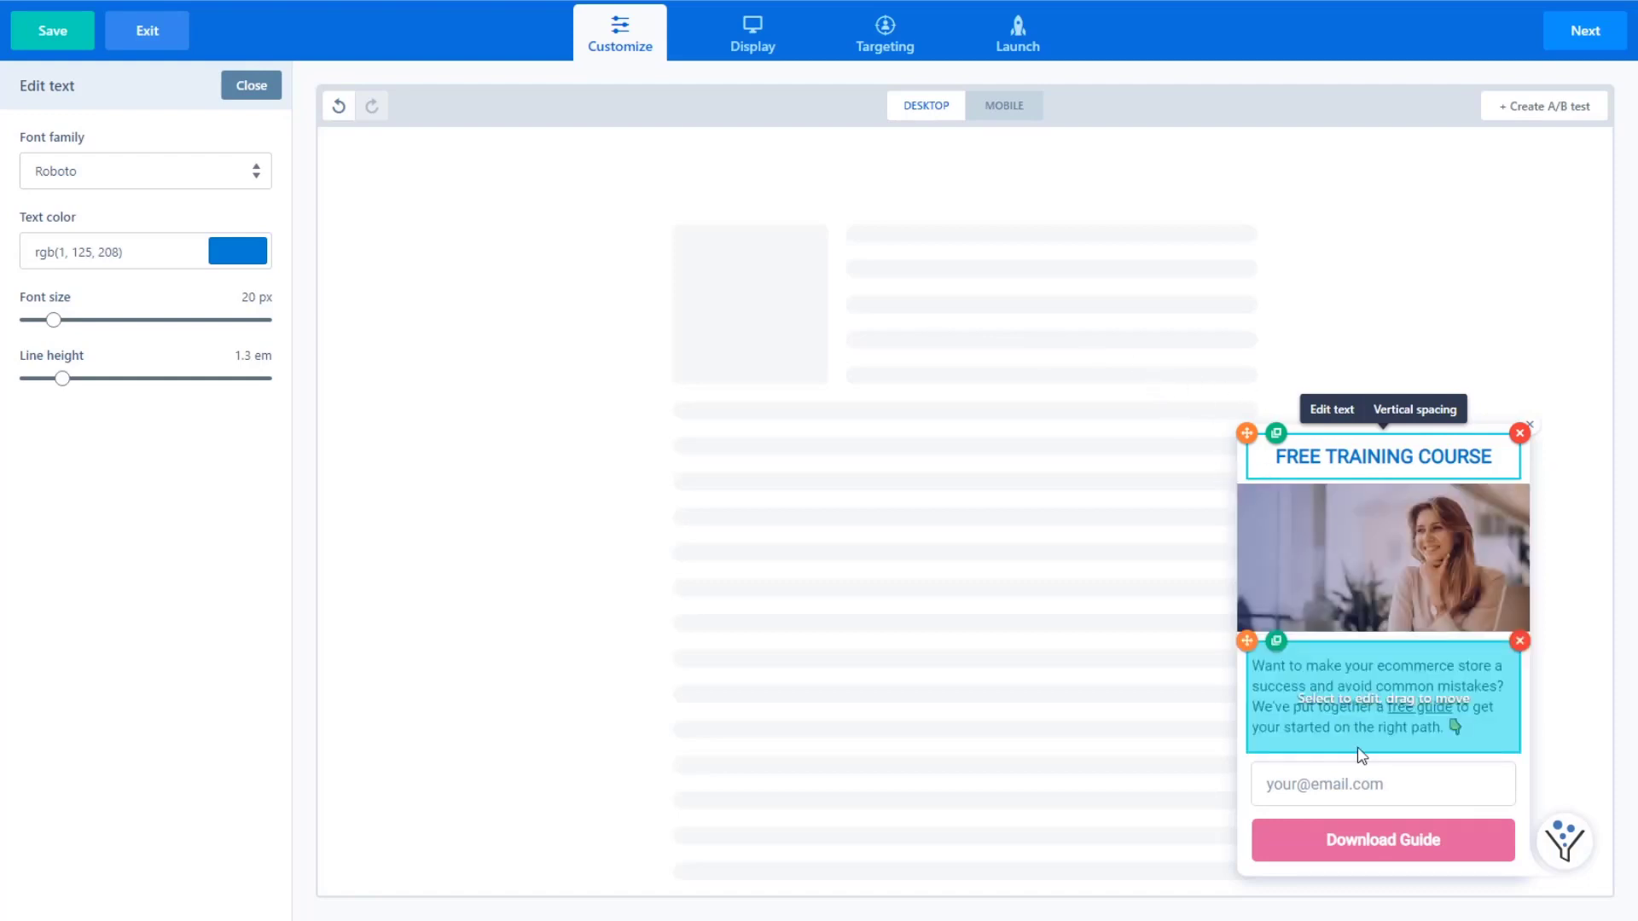
# Step: Set the form's "Download Guide" button color to the blue #017dd0 and finish editing the form
pyautogui.click(1327, 819)
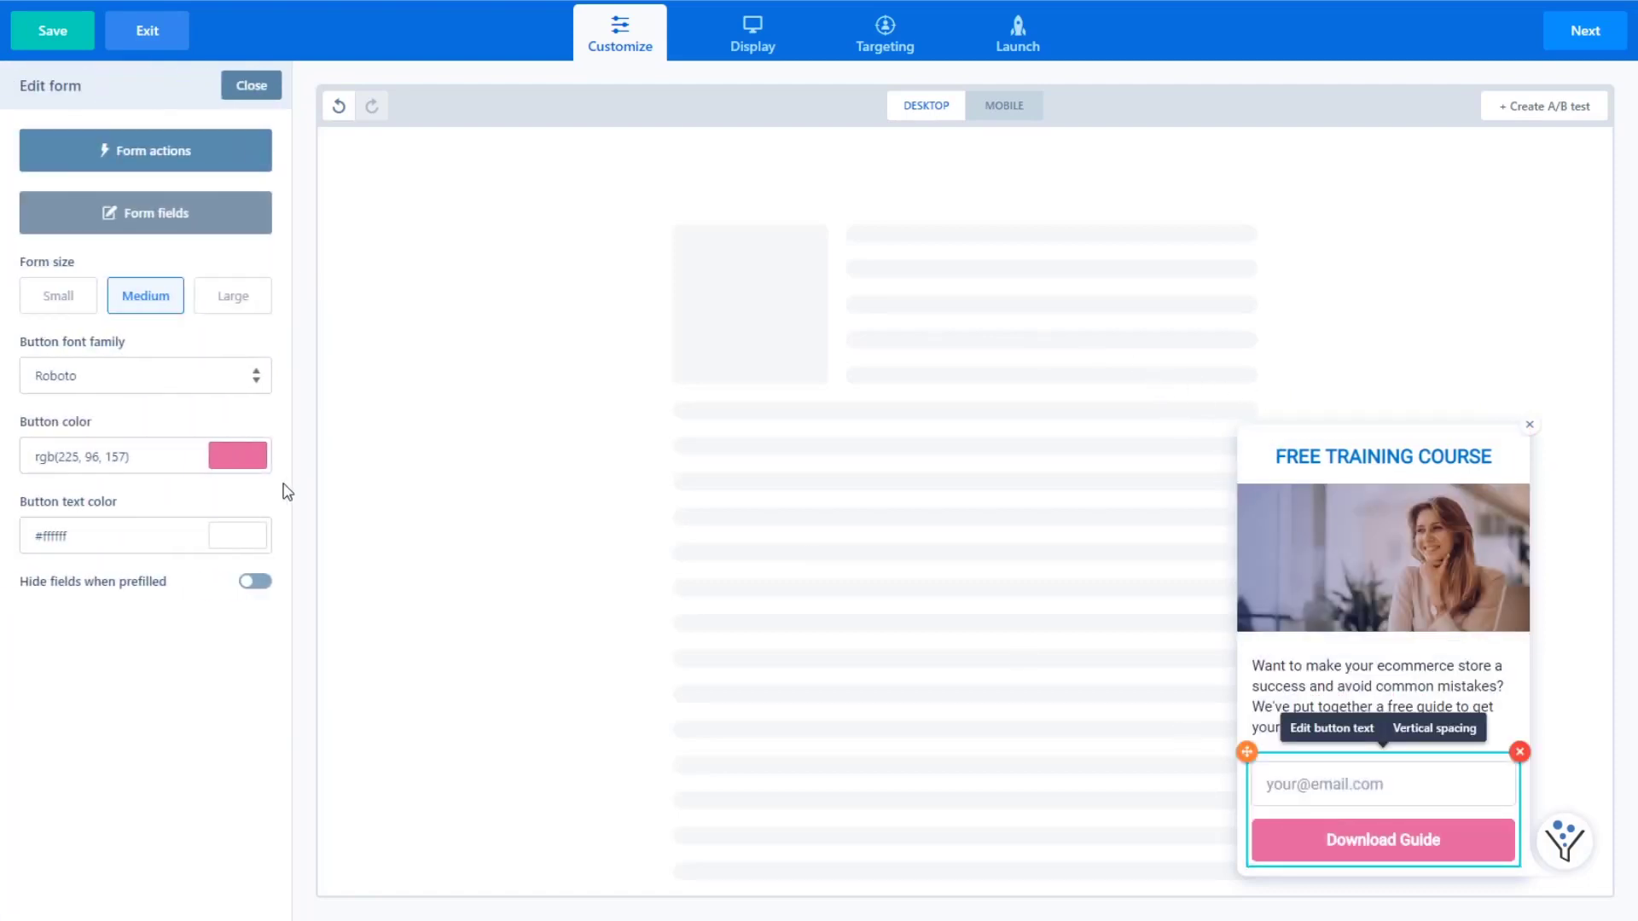
pyautogui.click(246, 460)
pyautogui.click(193, 499)
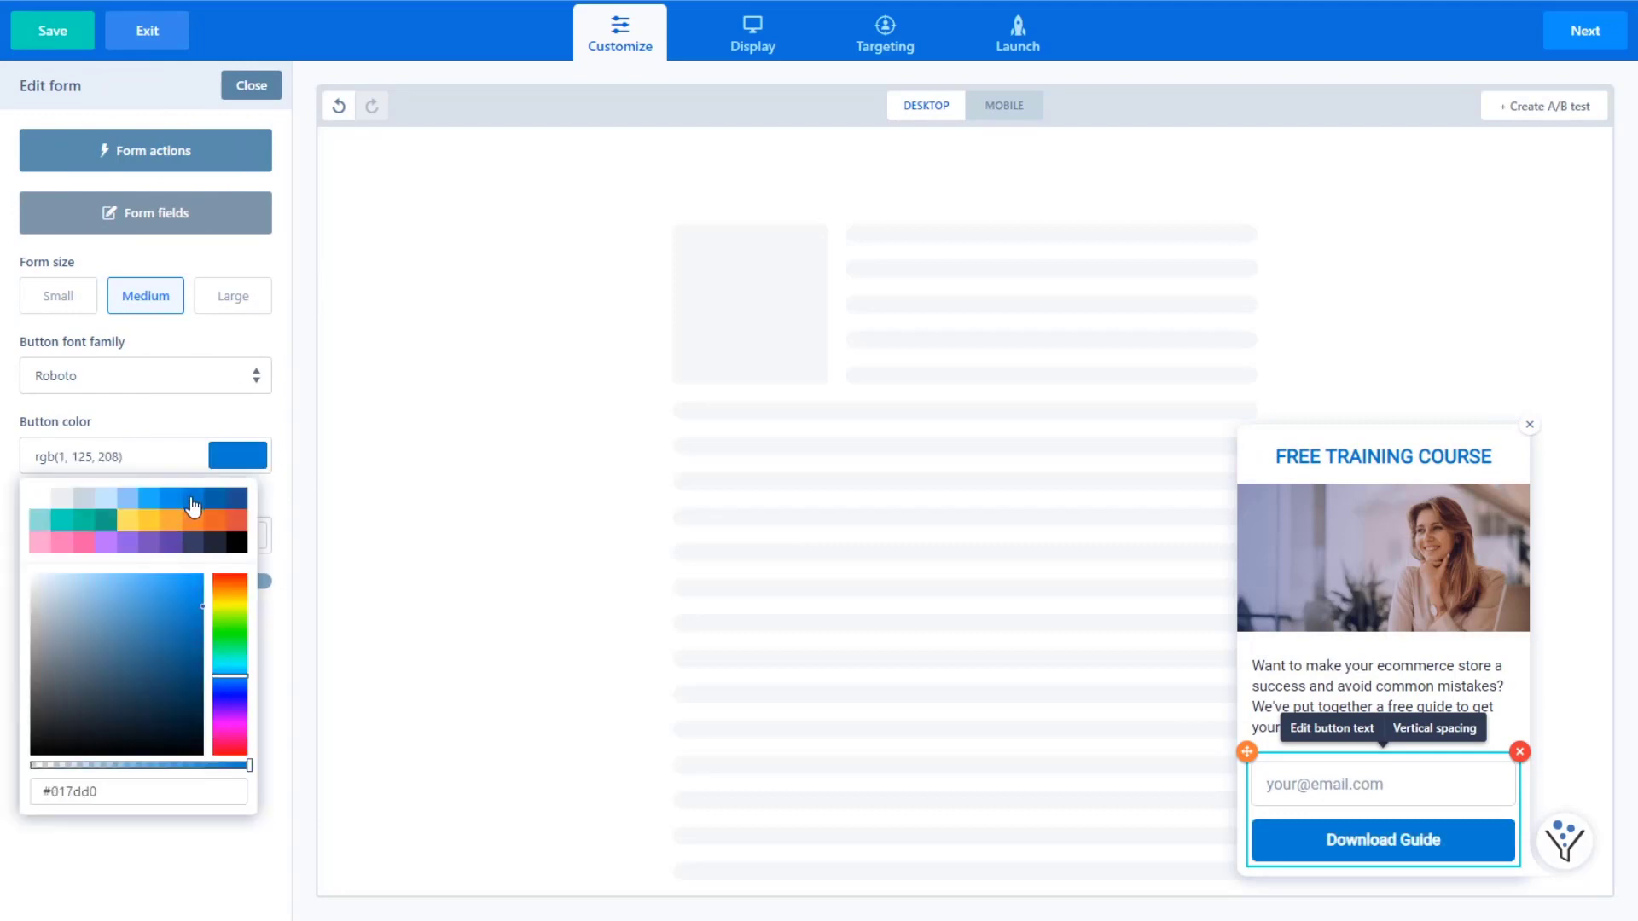
pyautogui.click(263, 444)
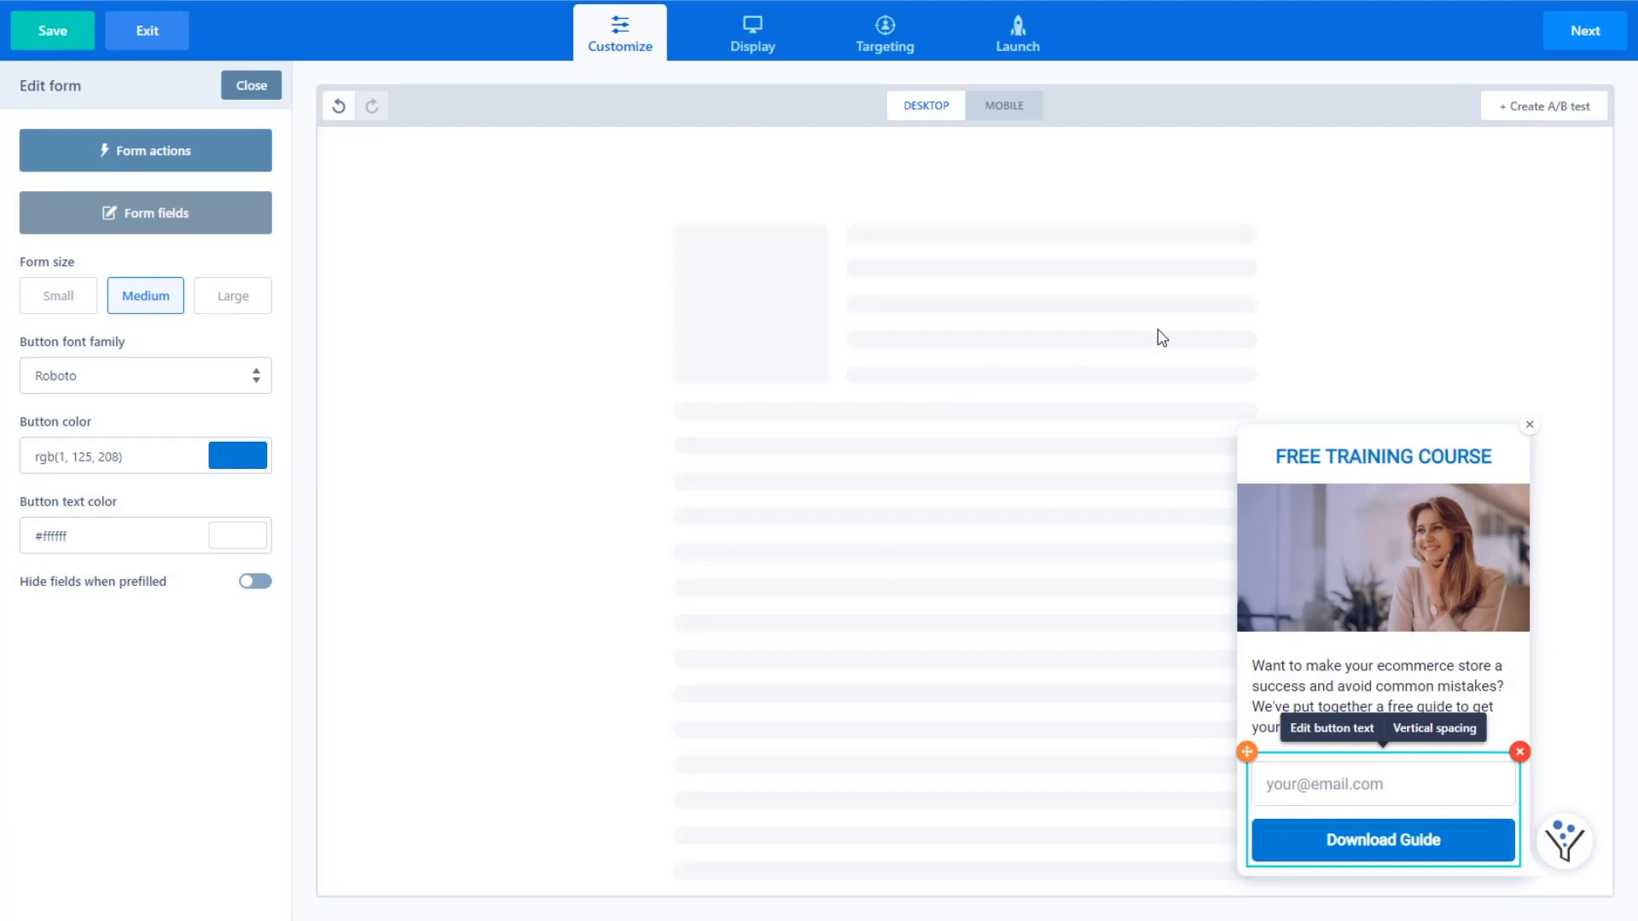
pyautogui.click(244, 89)
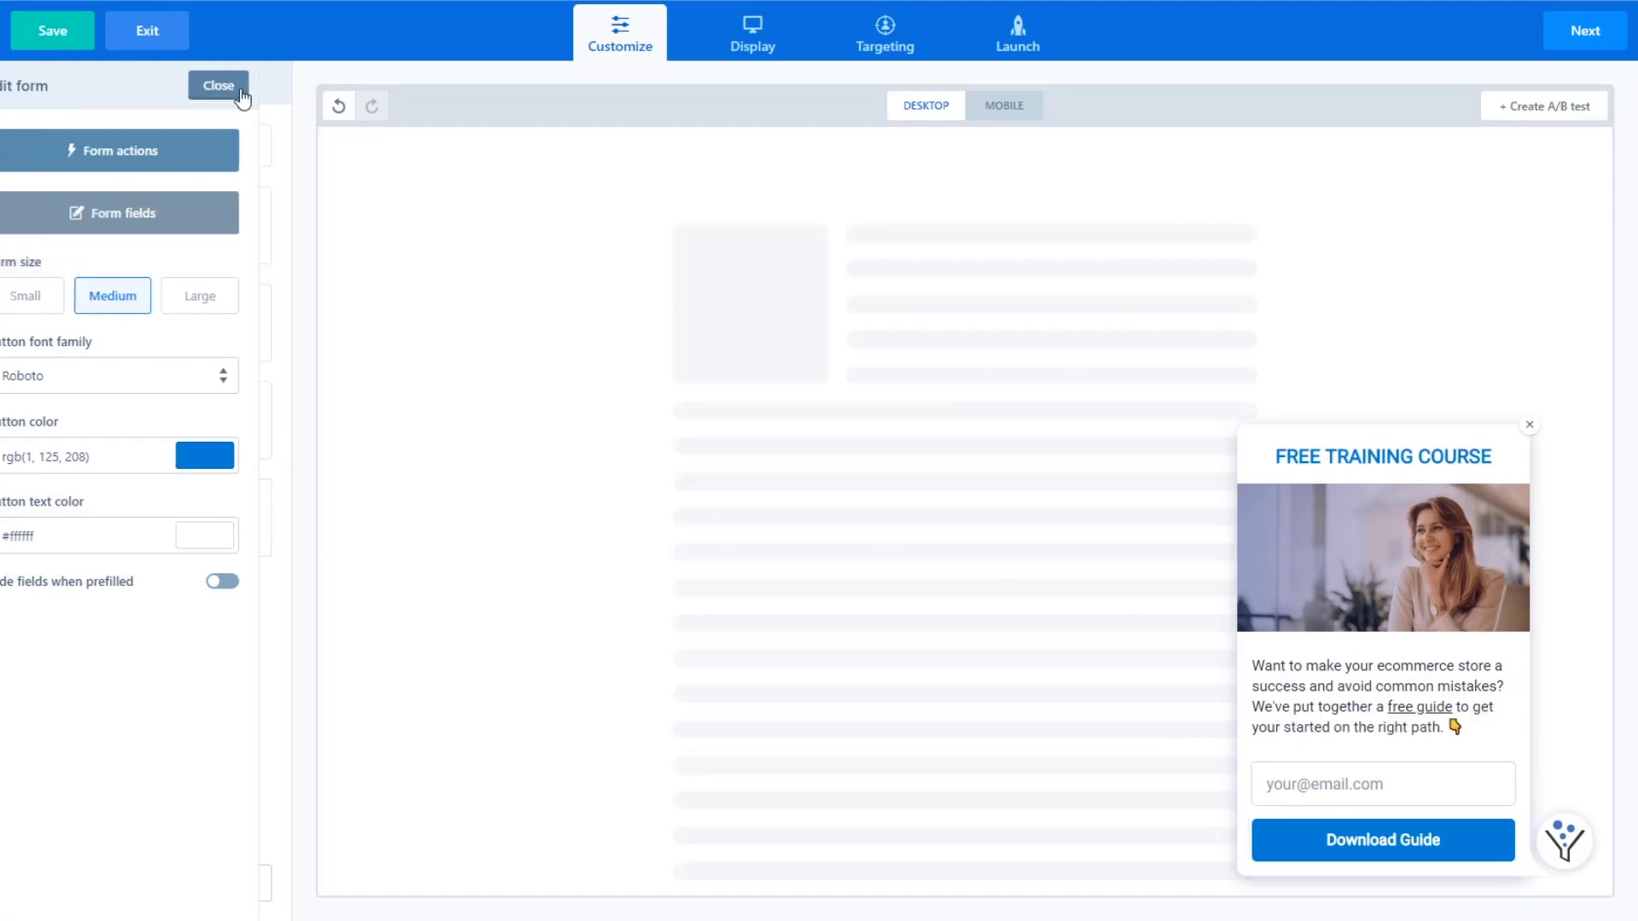
# Step: Replace the callout's photo with the Thrive Quiz Builder logo from the image library
pyautogui.click(1386, 587)
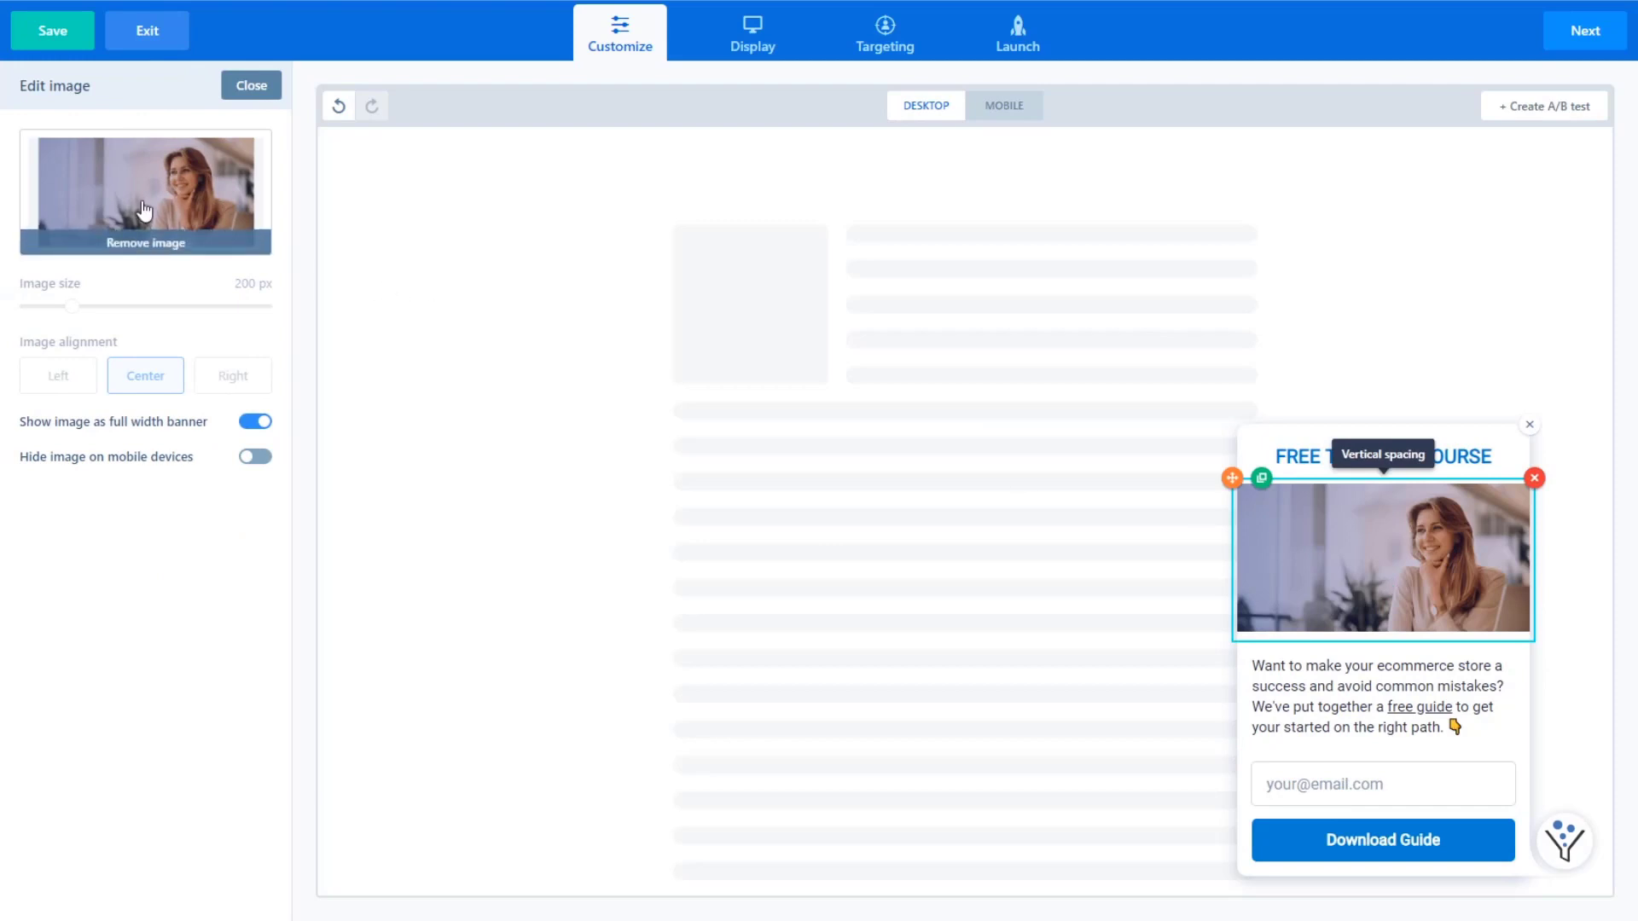
pyautogui.click(160, 245)
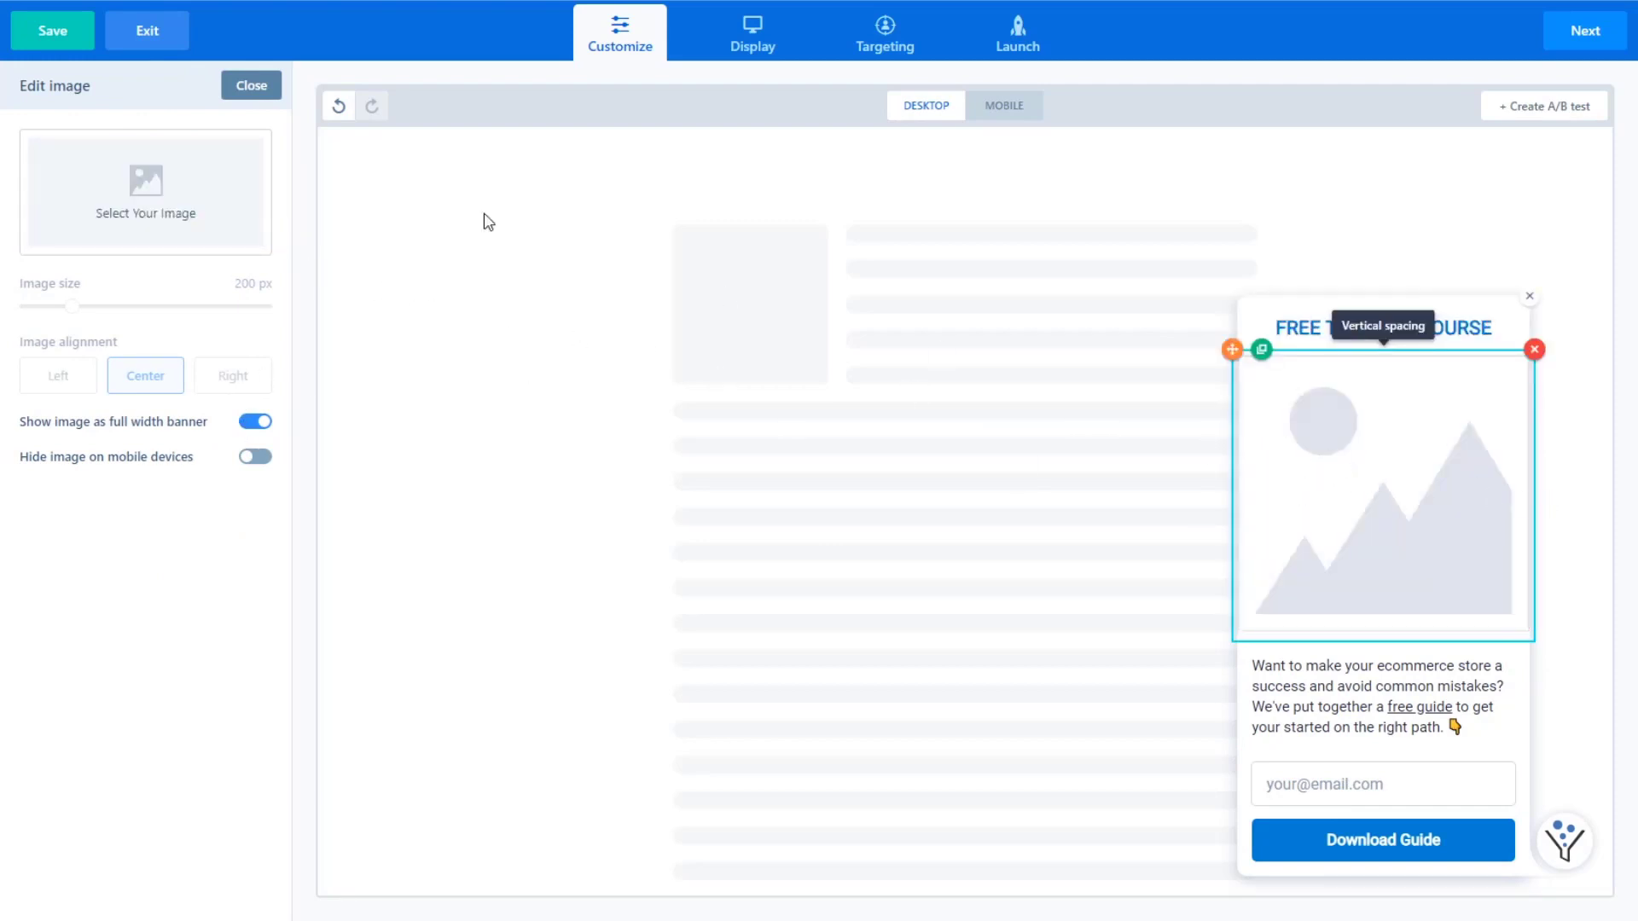
pyautogui.click(171, 212)
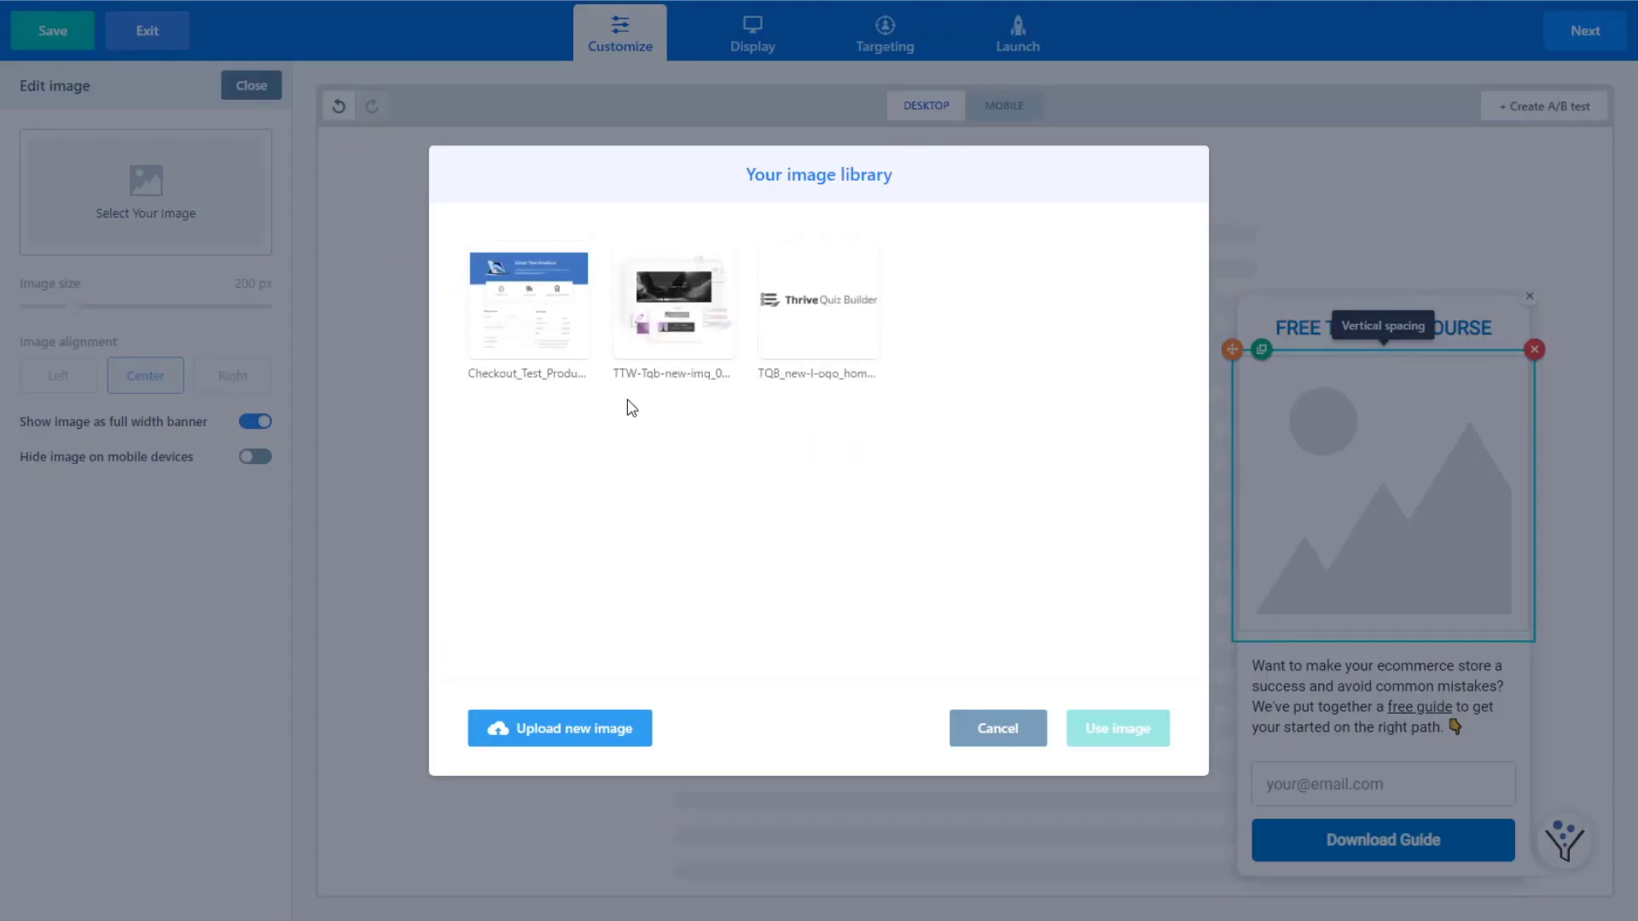
pyautogui.click(809, 376)
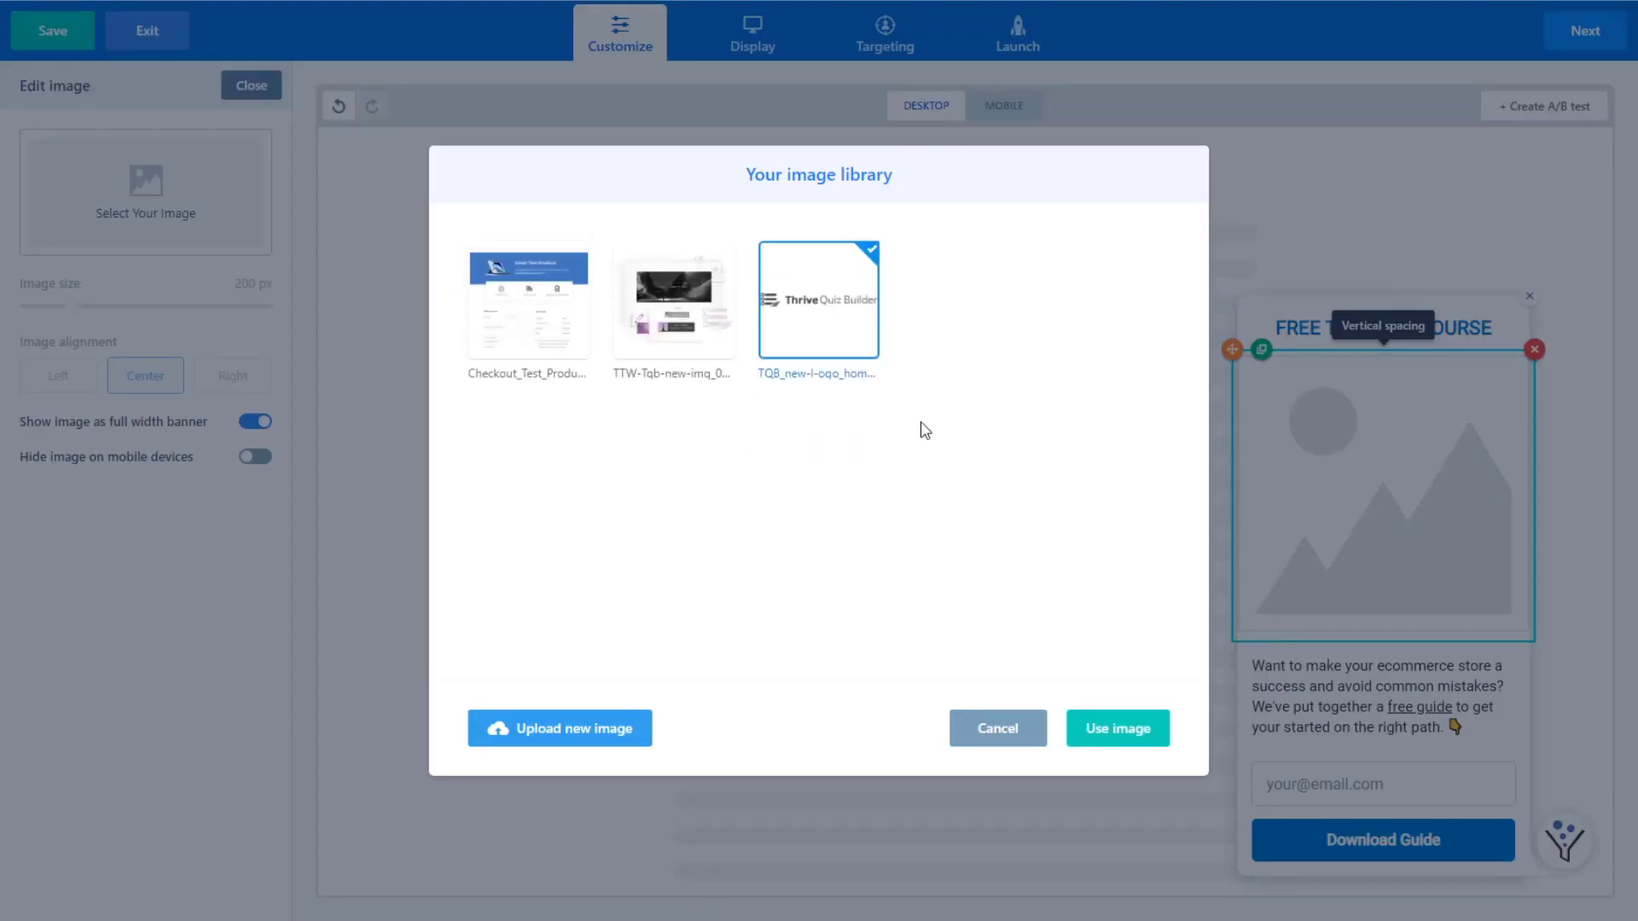
pyautogui.click(1119, 732)
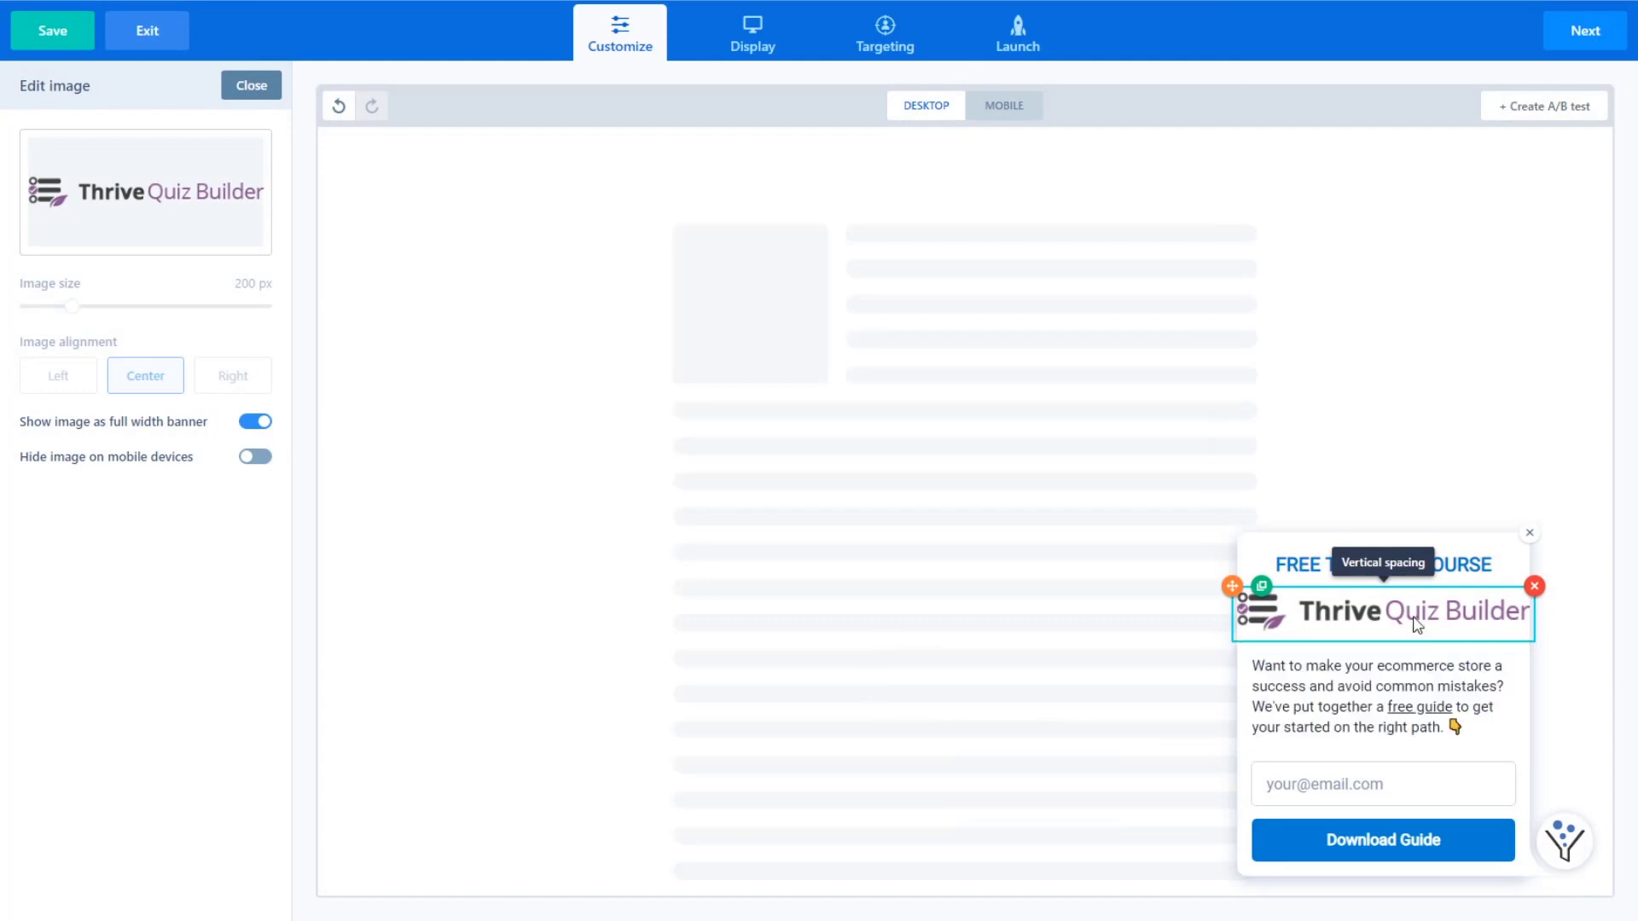
# Step: Delete the callout's image and add a video element between the heading and the paragraph
pyautogui.click(1534, 586)
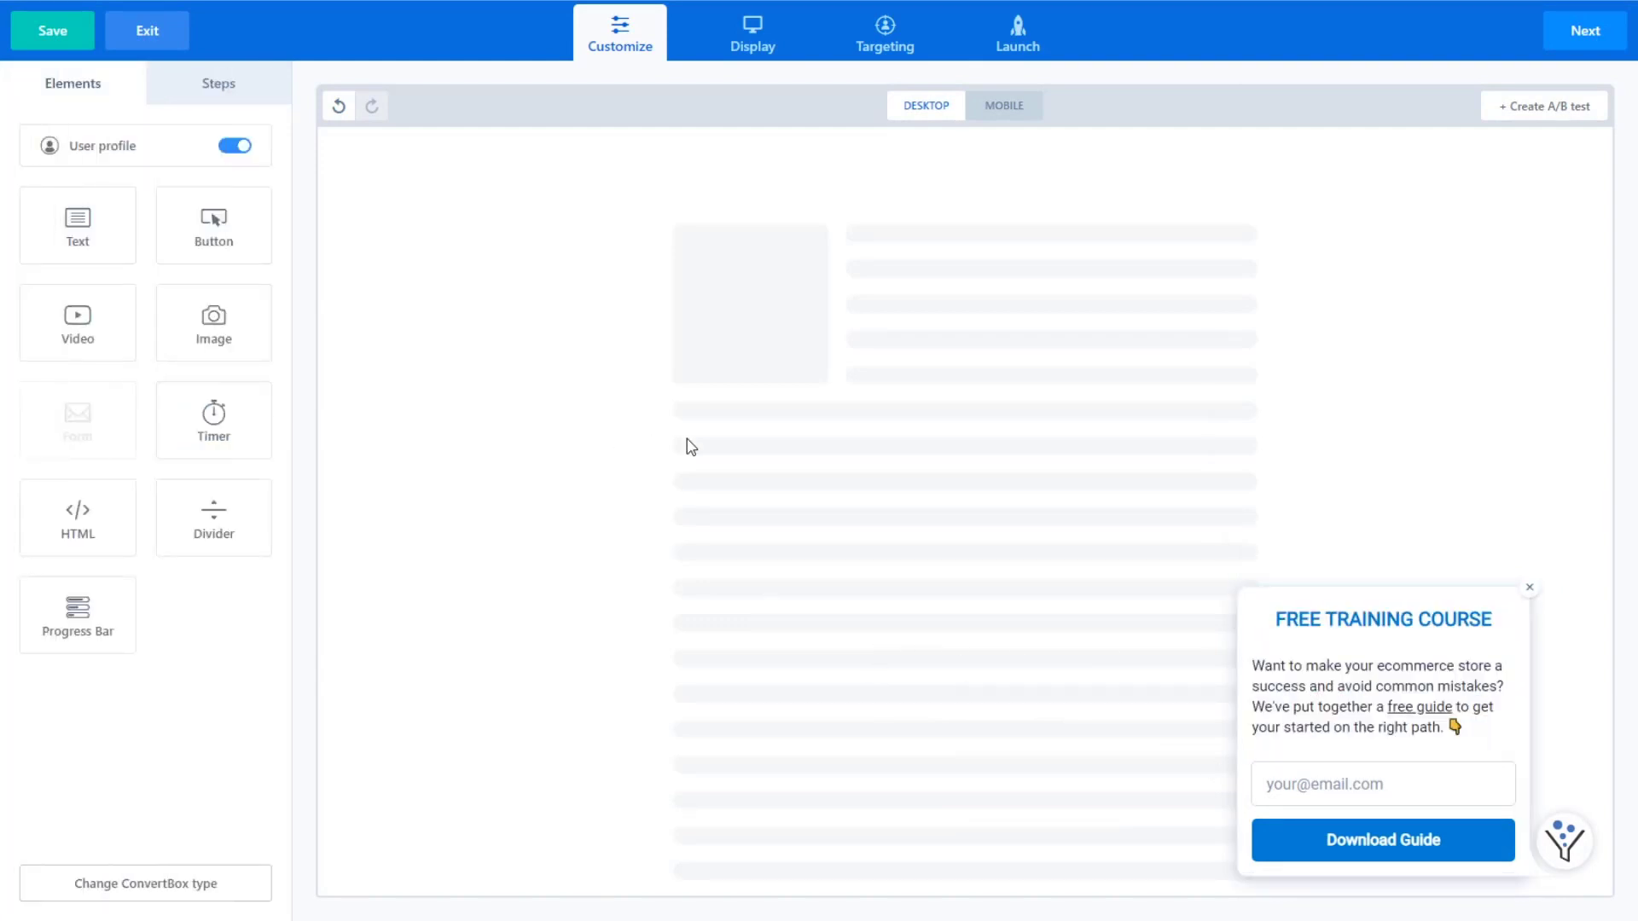
pyautogui.moveTo(78, 320); pyautogui.dragTo(1379, 724)
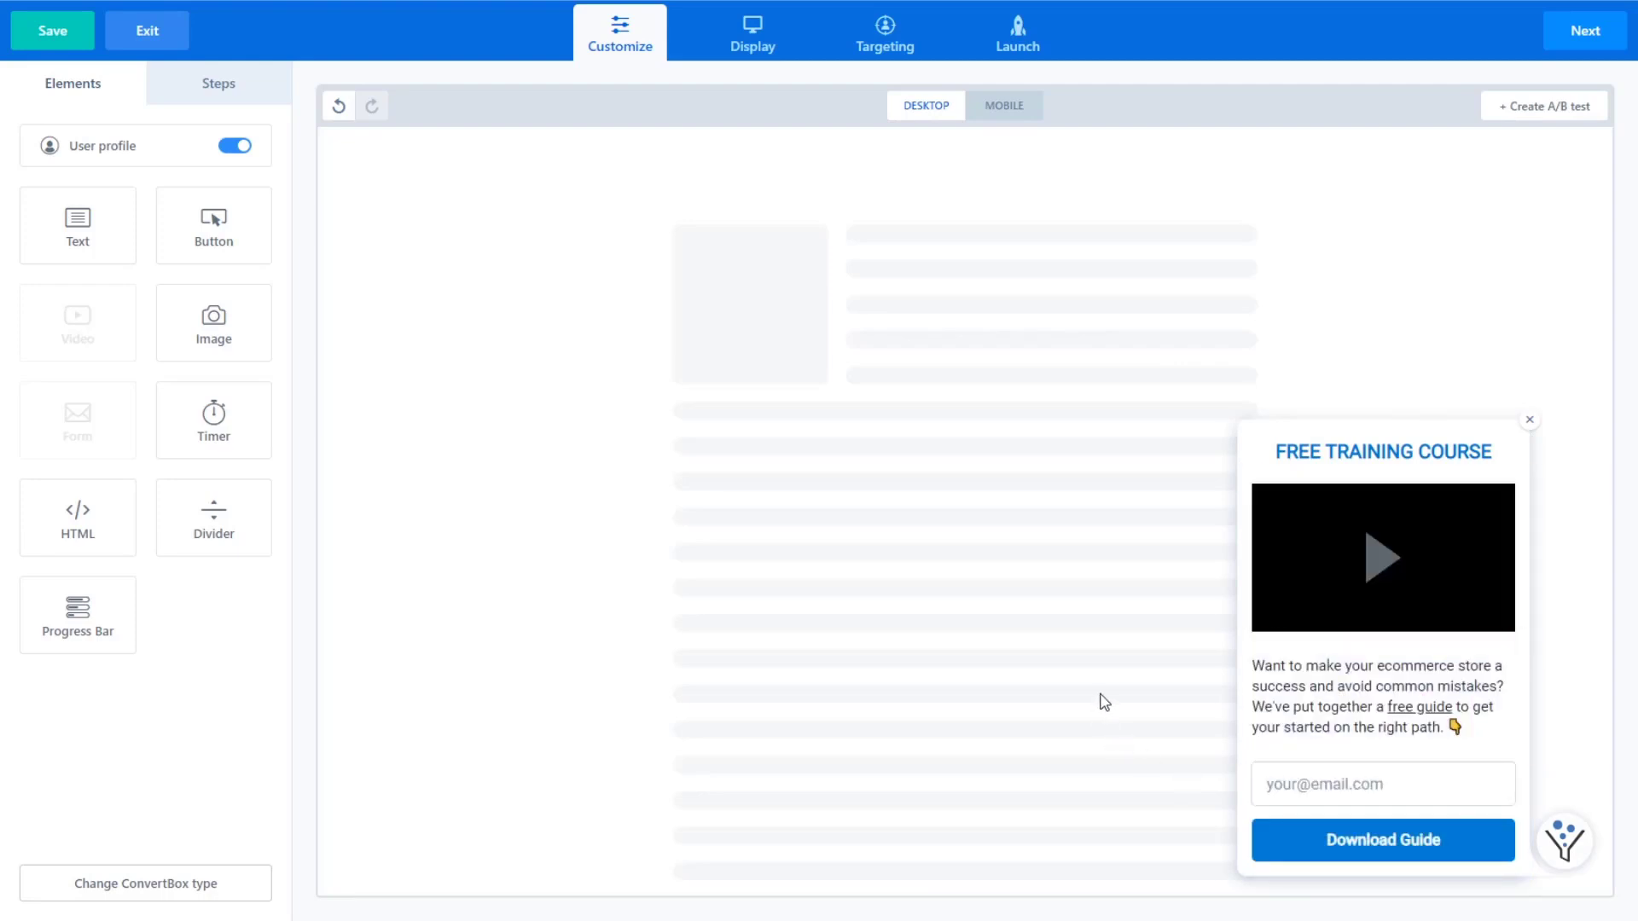
# Step: Change the placeholder of the form's email field to "What is your email?"
pyautogui.click(1426, 808)
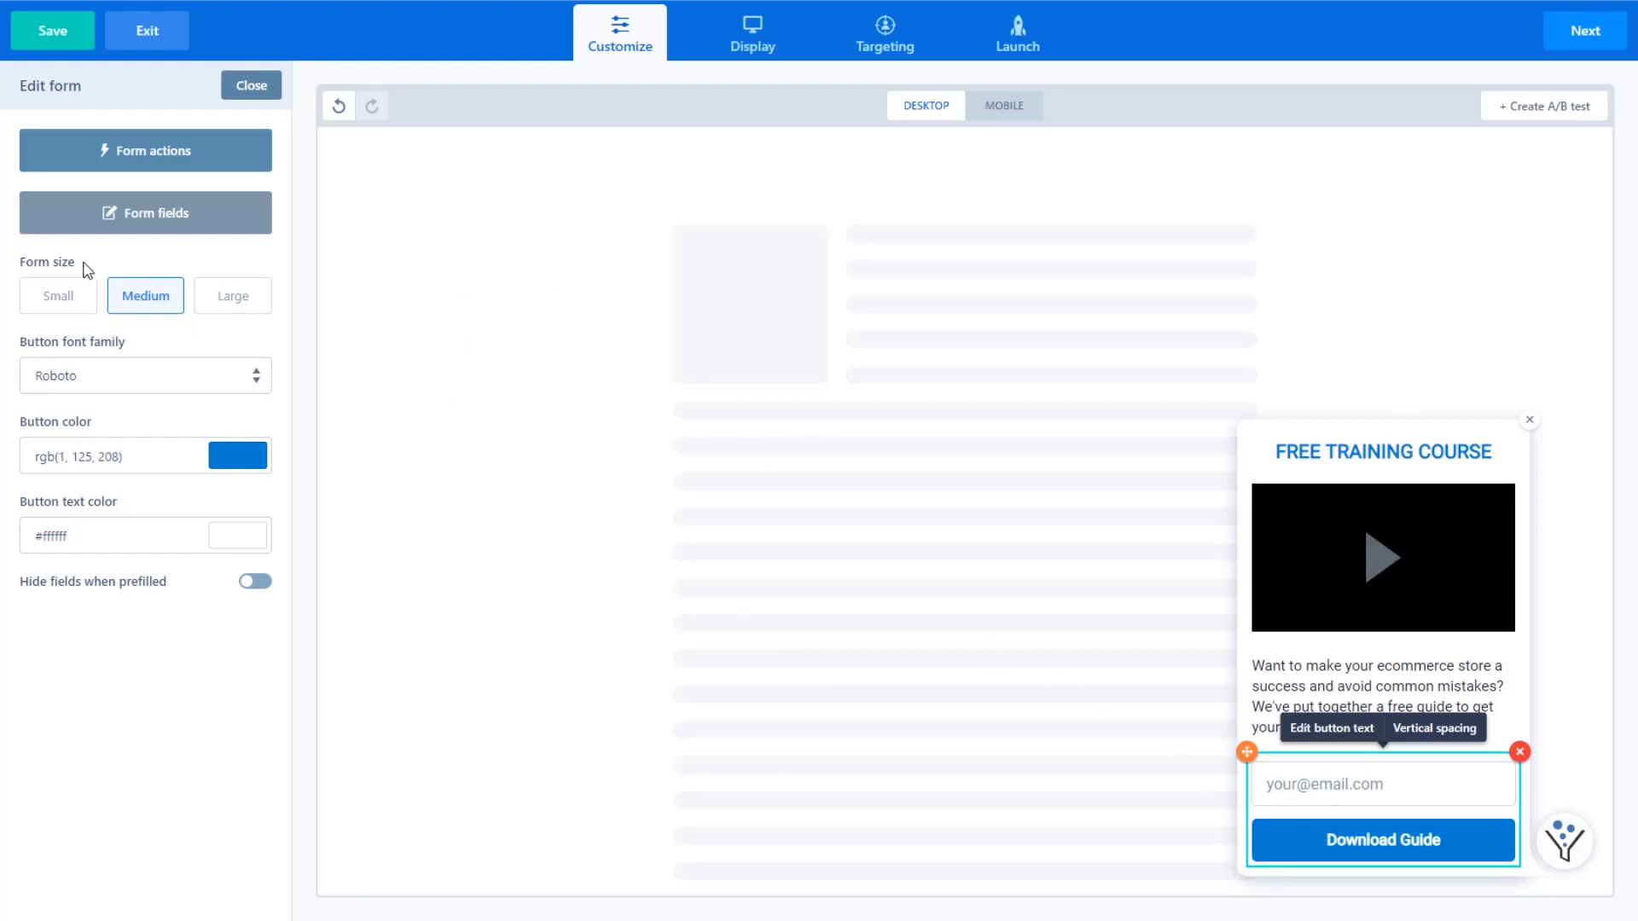
pyautogui.click(161, 215)
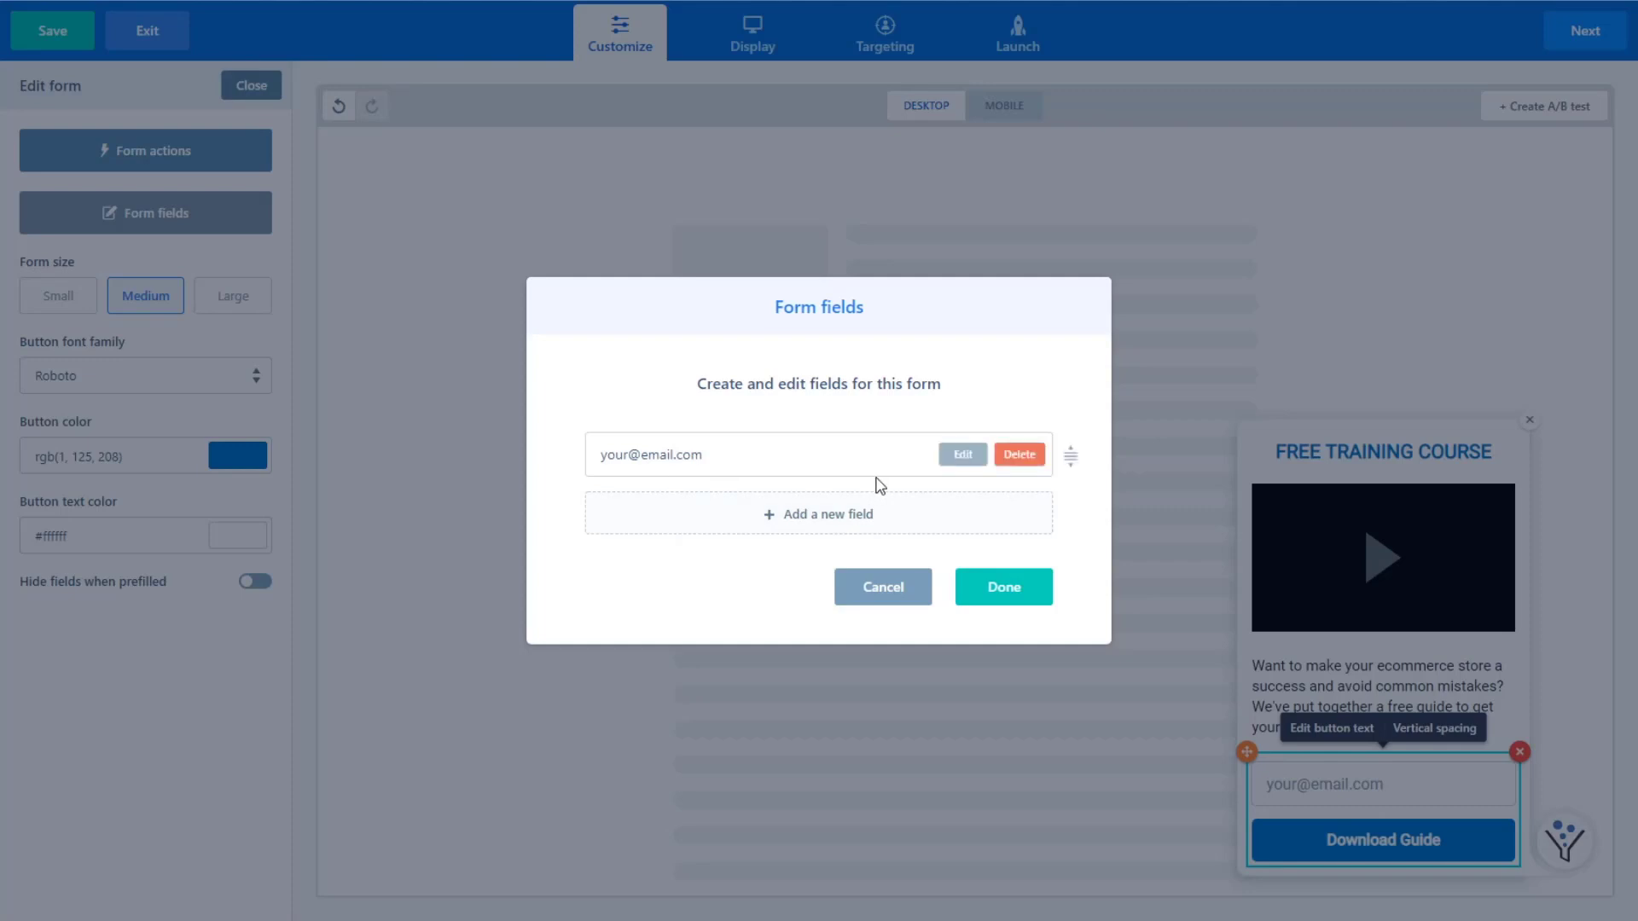
pyautogui.moveTo(640, 457)
pyautogui.click(963, 454)
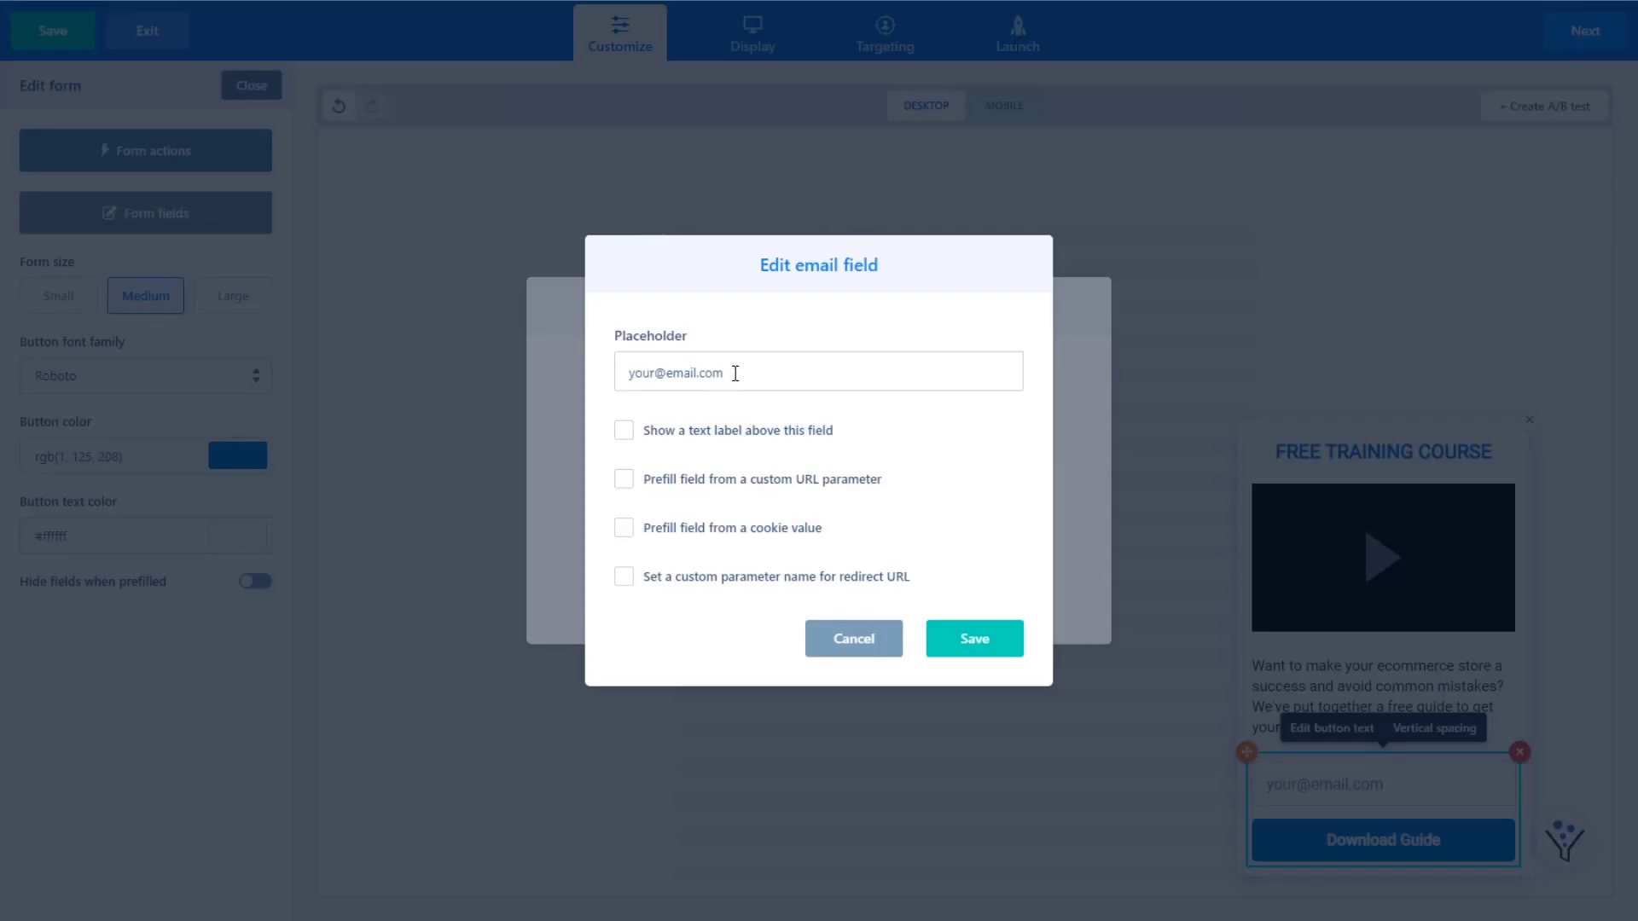
pyautogui.moveTo(734, 373); pyautogui.dragTo(631, 372)
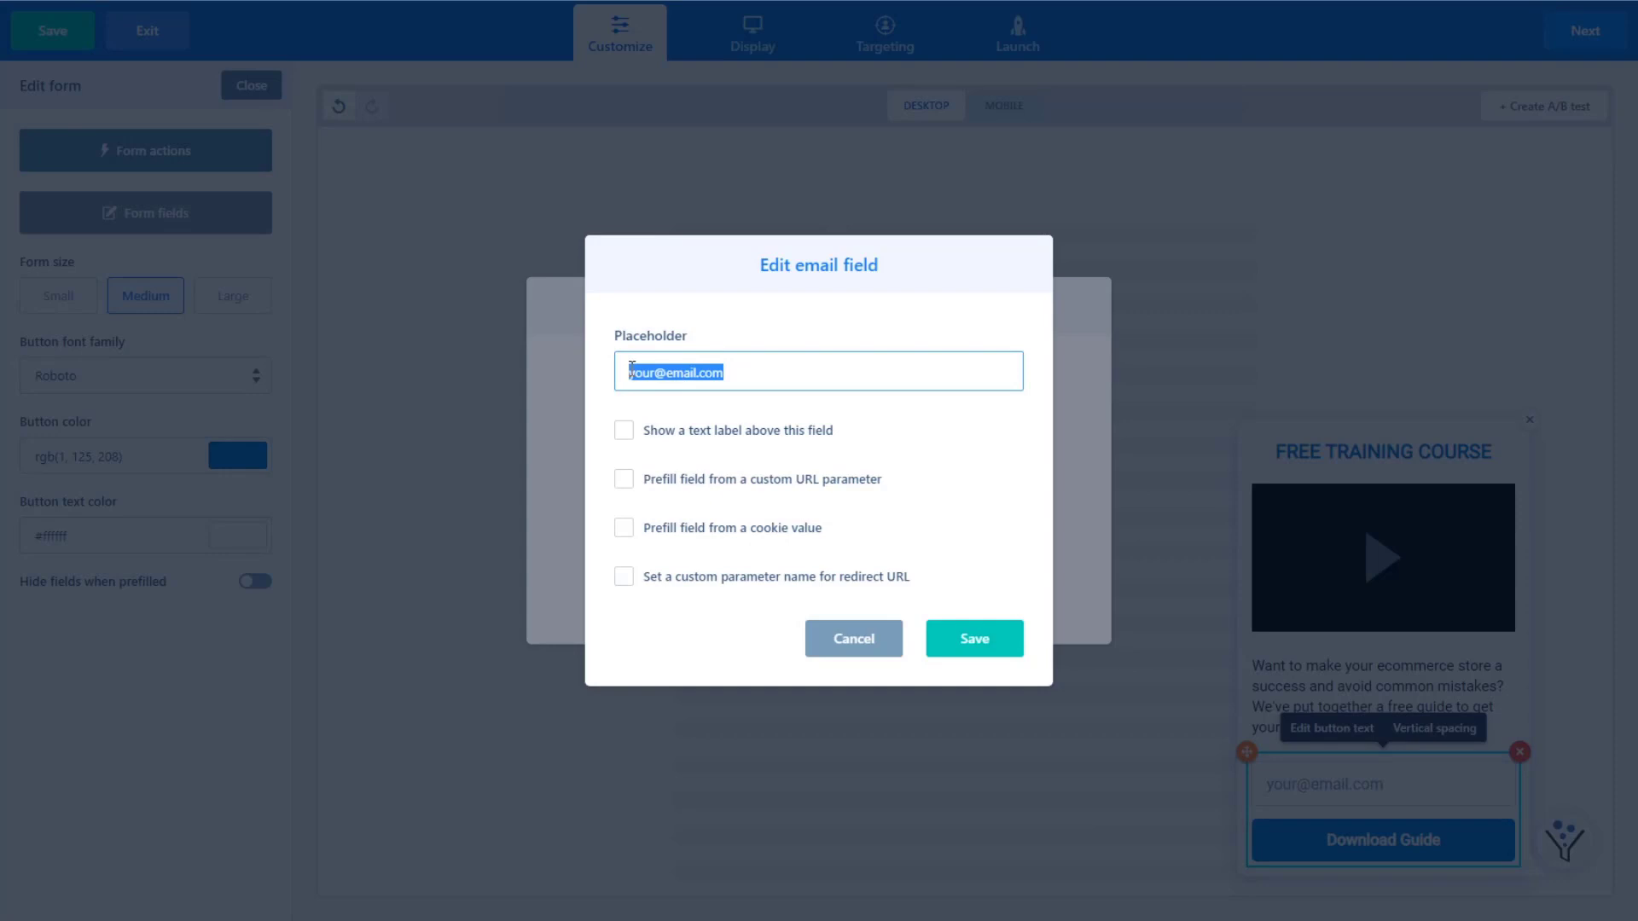
pyautogui.write('What is your email?')
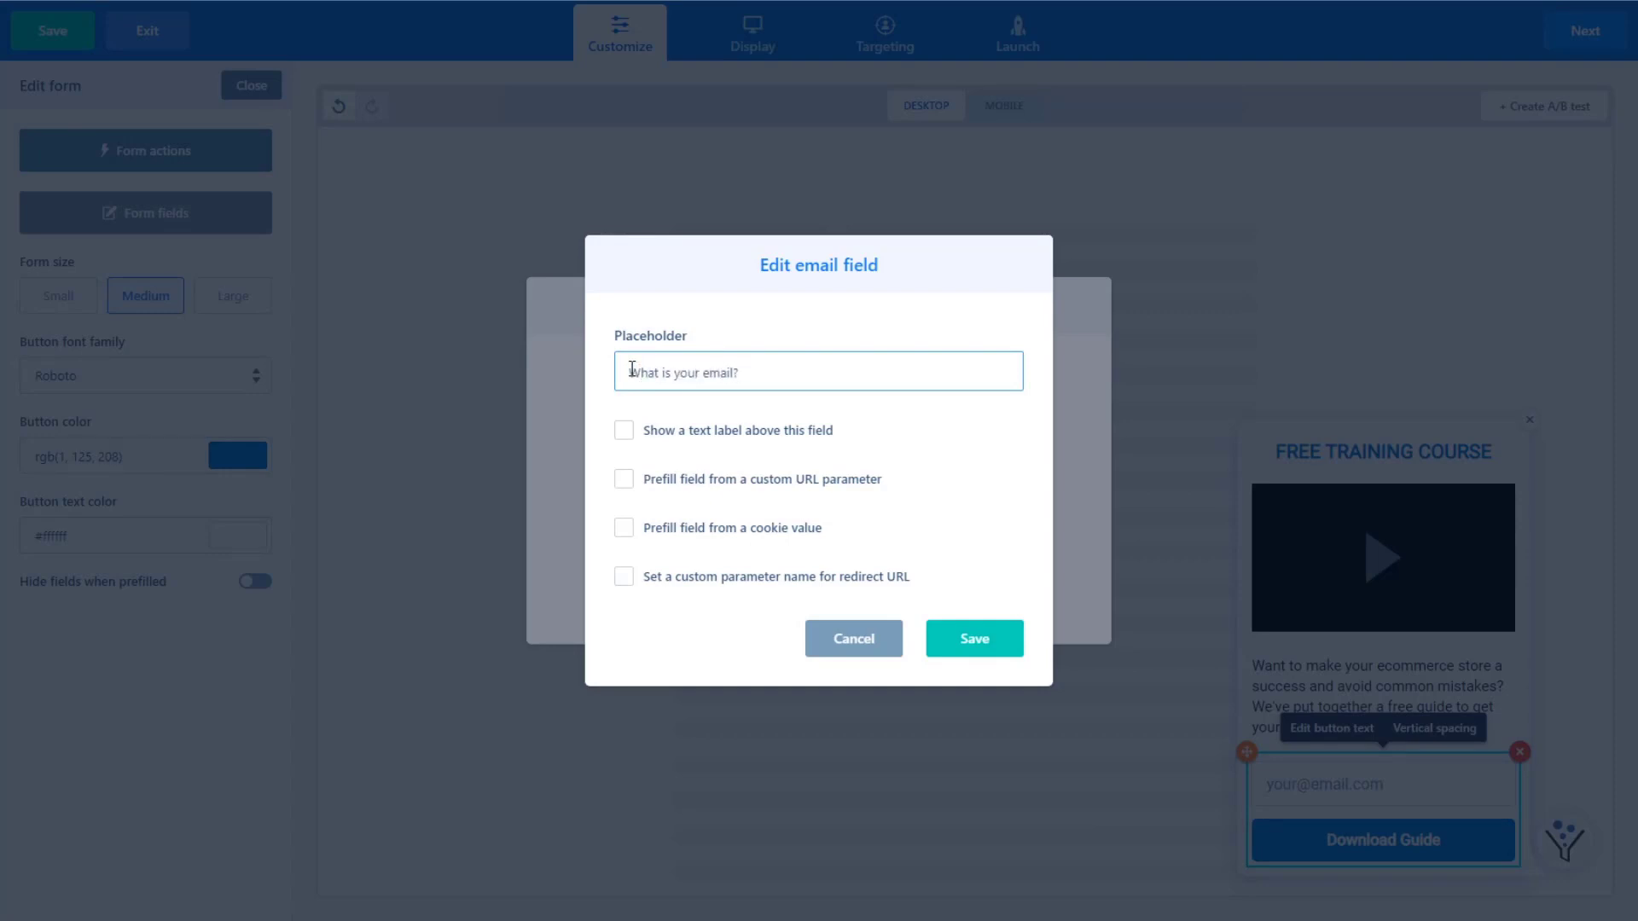
# Step: Try the email field's text label and custom redirect URL parameter options, turning each one off again
pyautogui.click(631, 434)
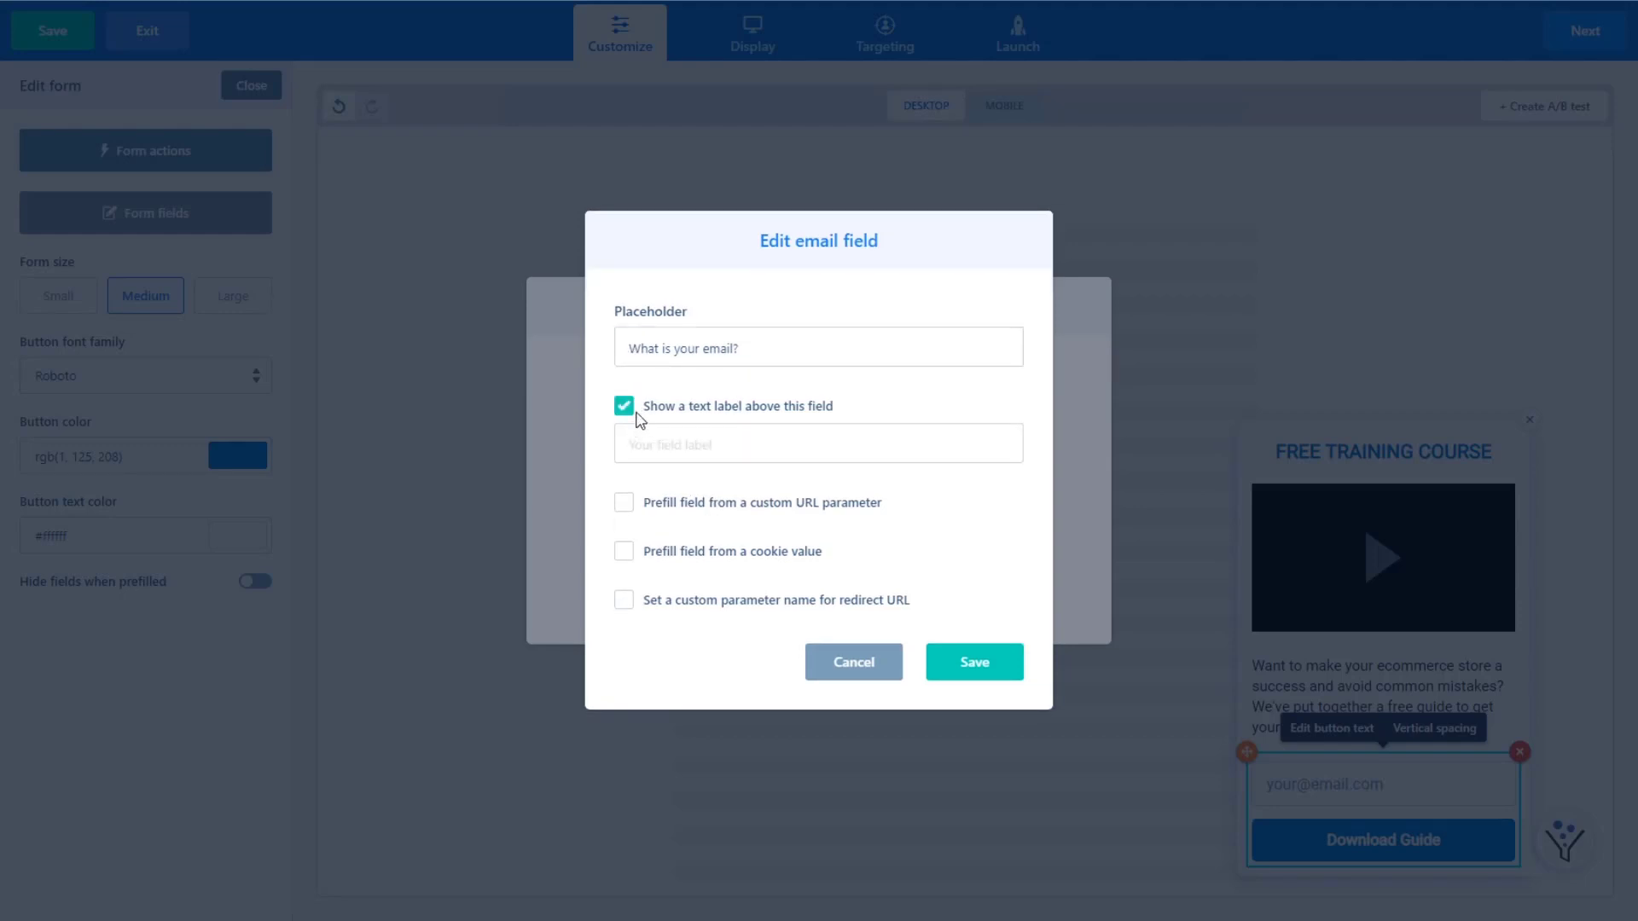
pyautogui.click(630, 408)
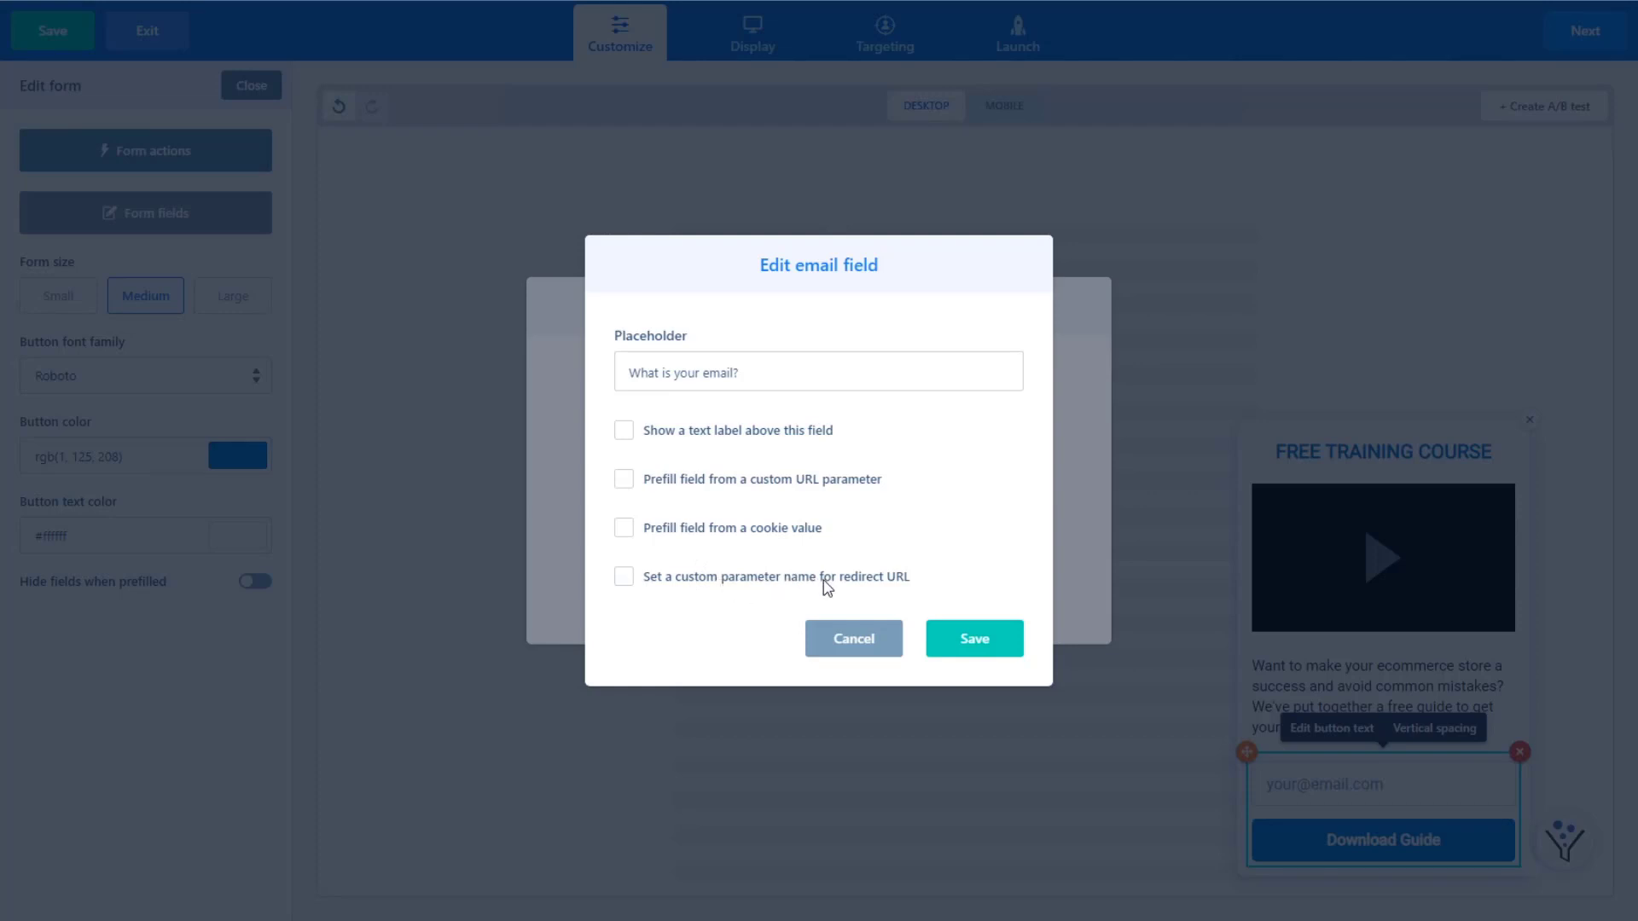
pyautogui.click(718, 578)
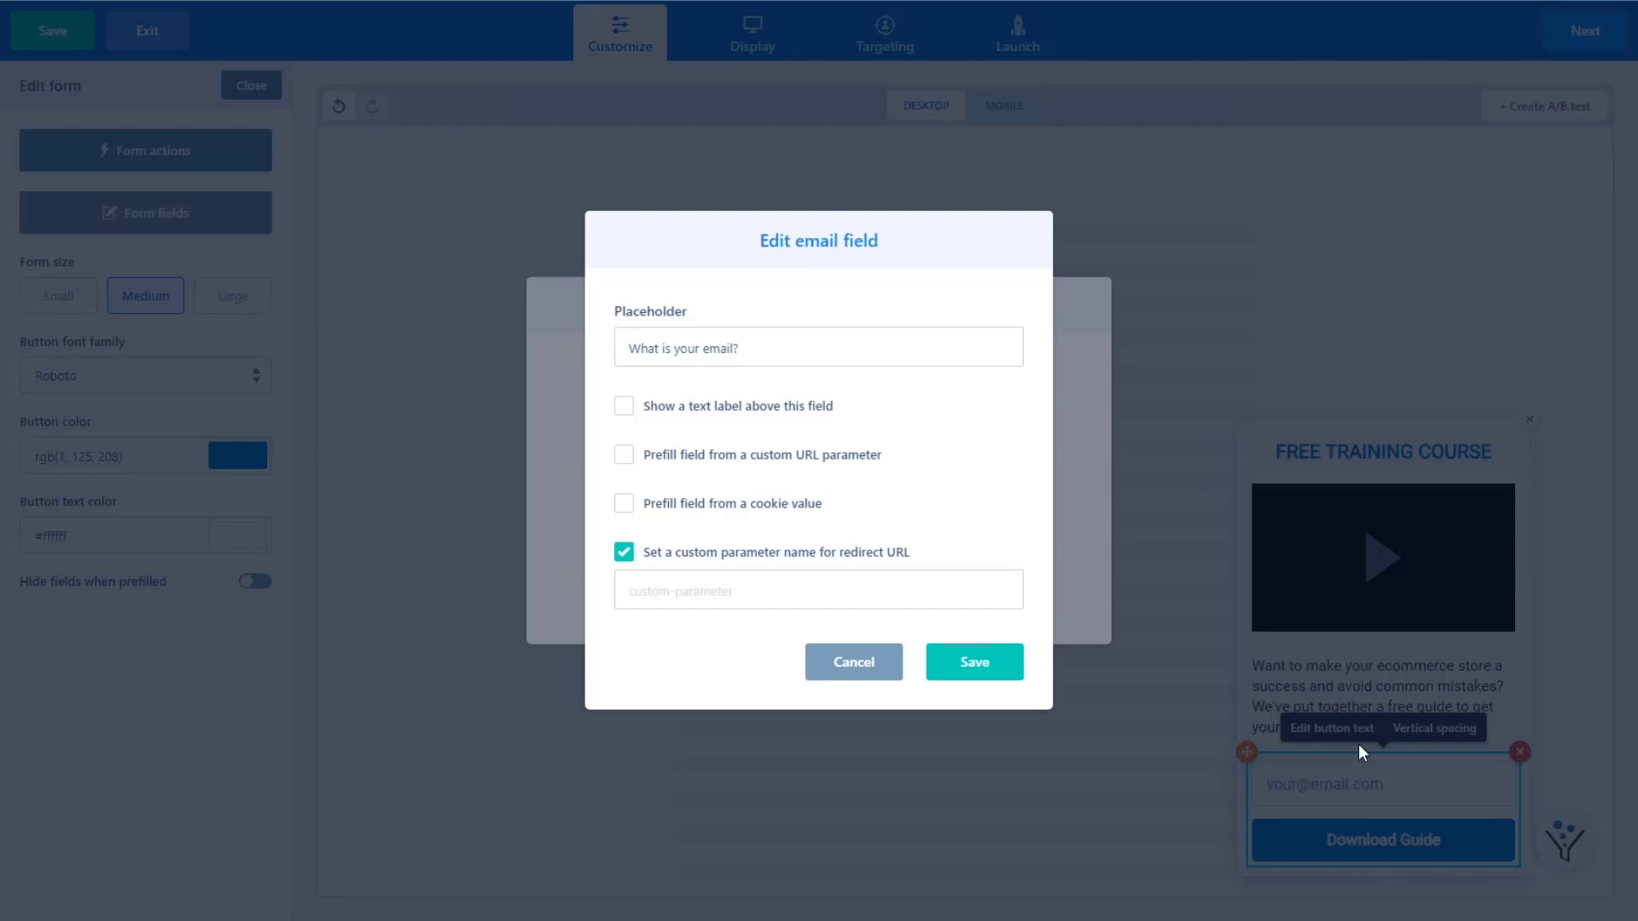
pyautogui.click(623, 552)
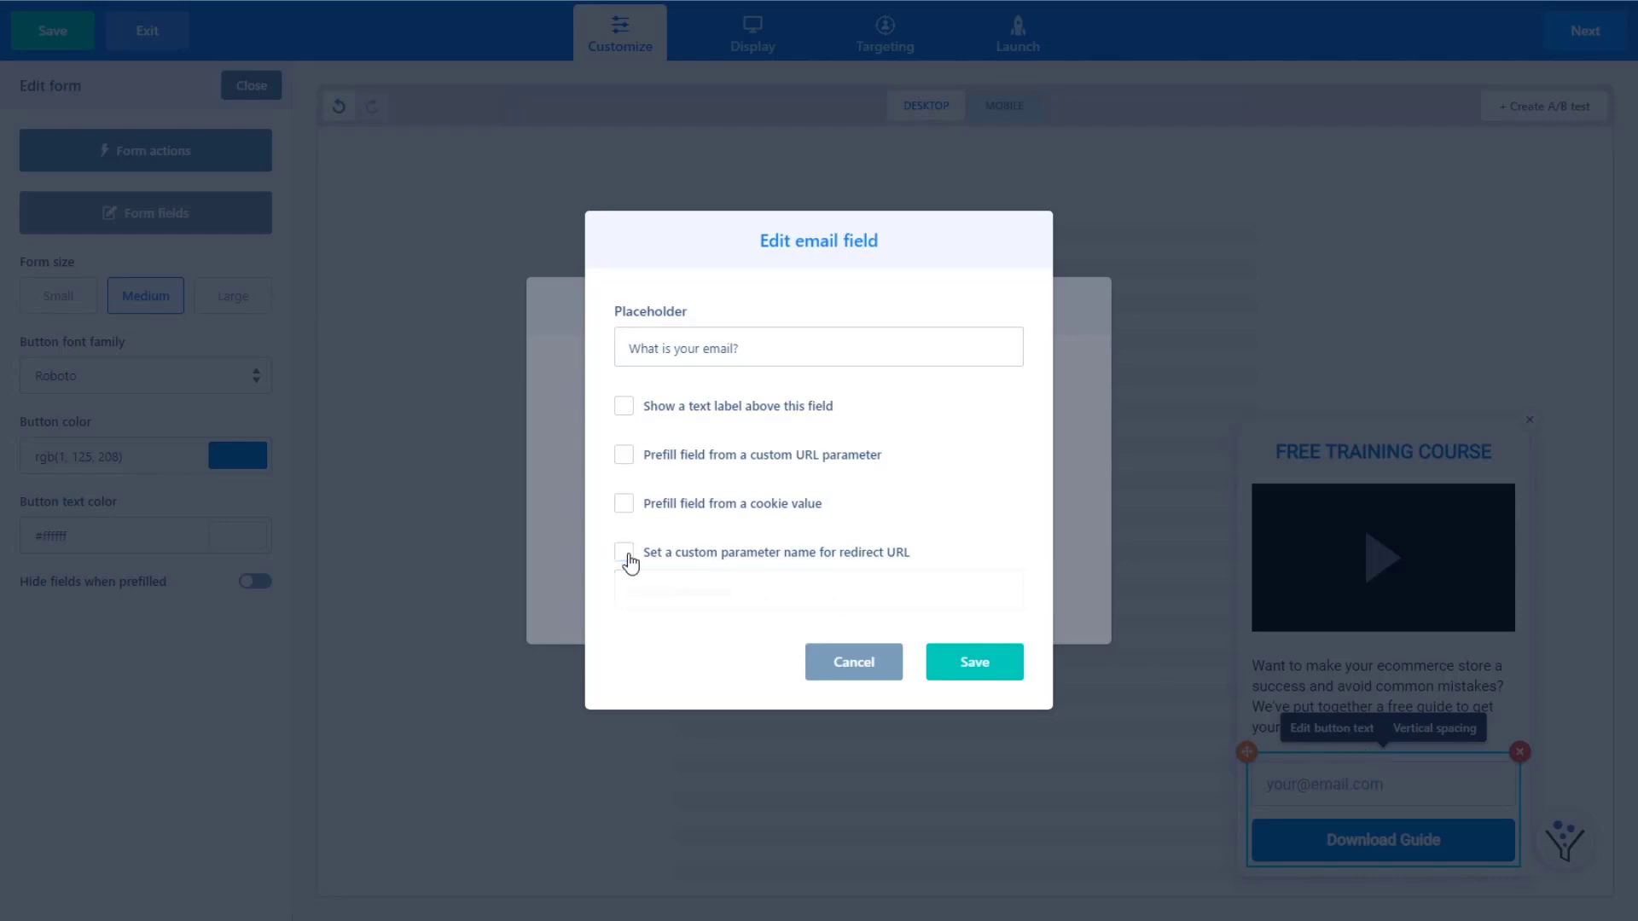
# Step: Save the email field and start a new form field, going through the available field types
pyautogui.click(975, 653)
pyautogui.click(826, 515)
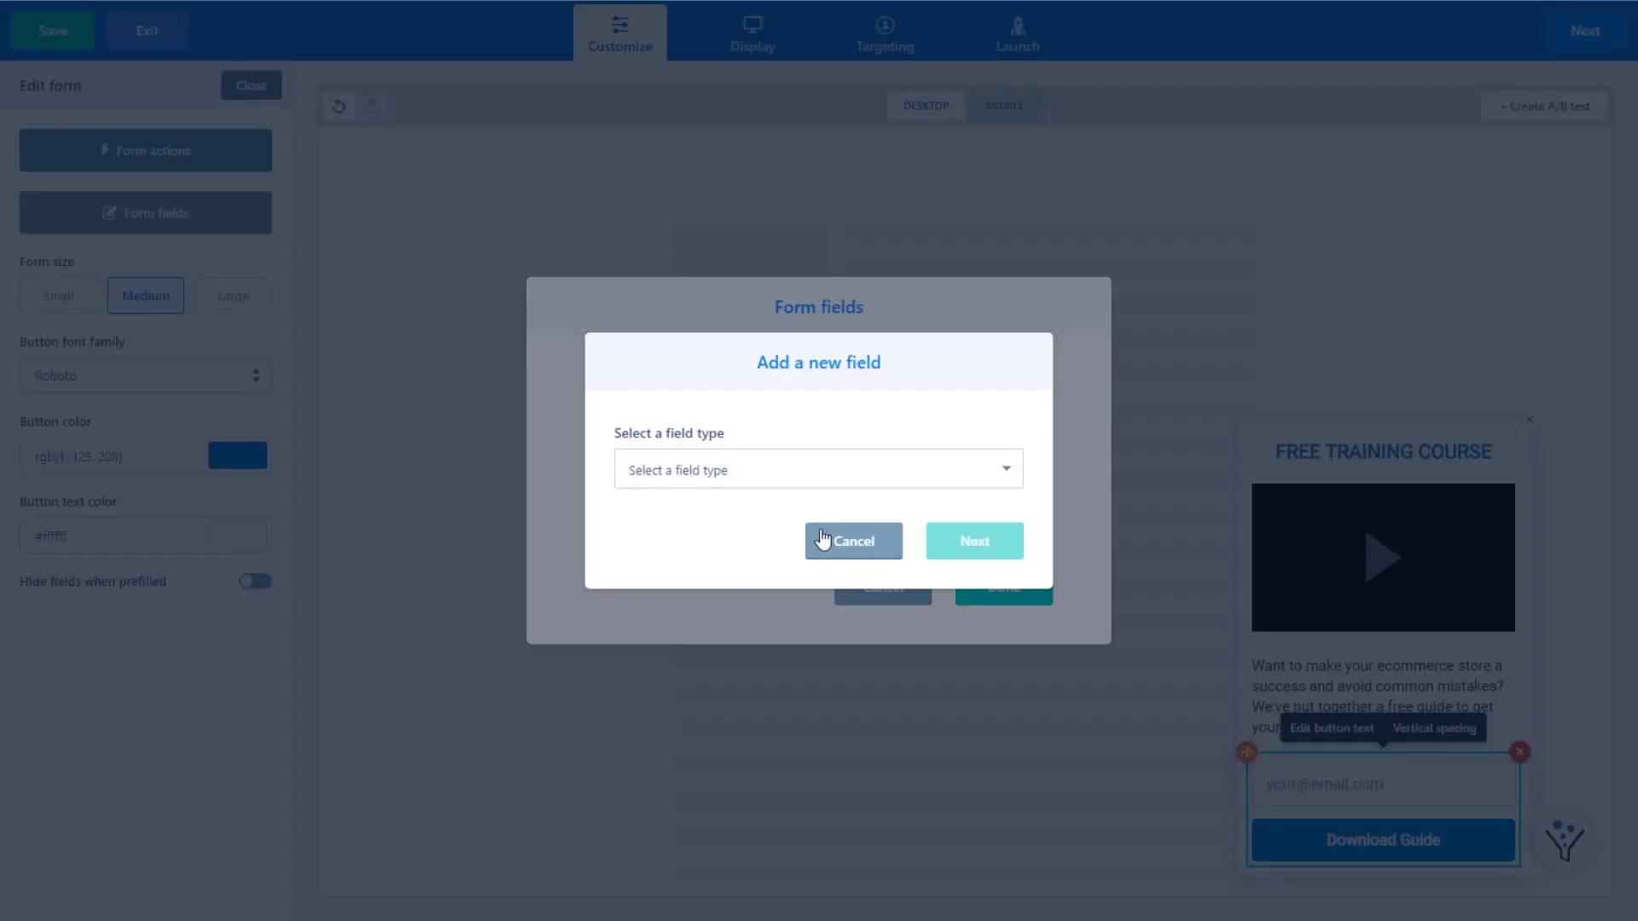
pyautogui.click(742, 474)
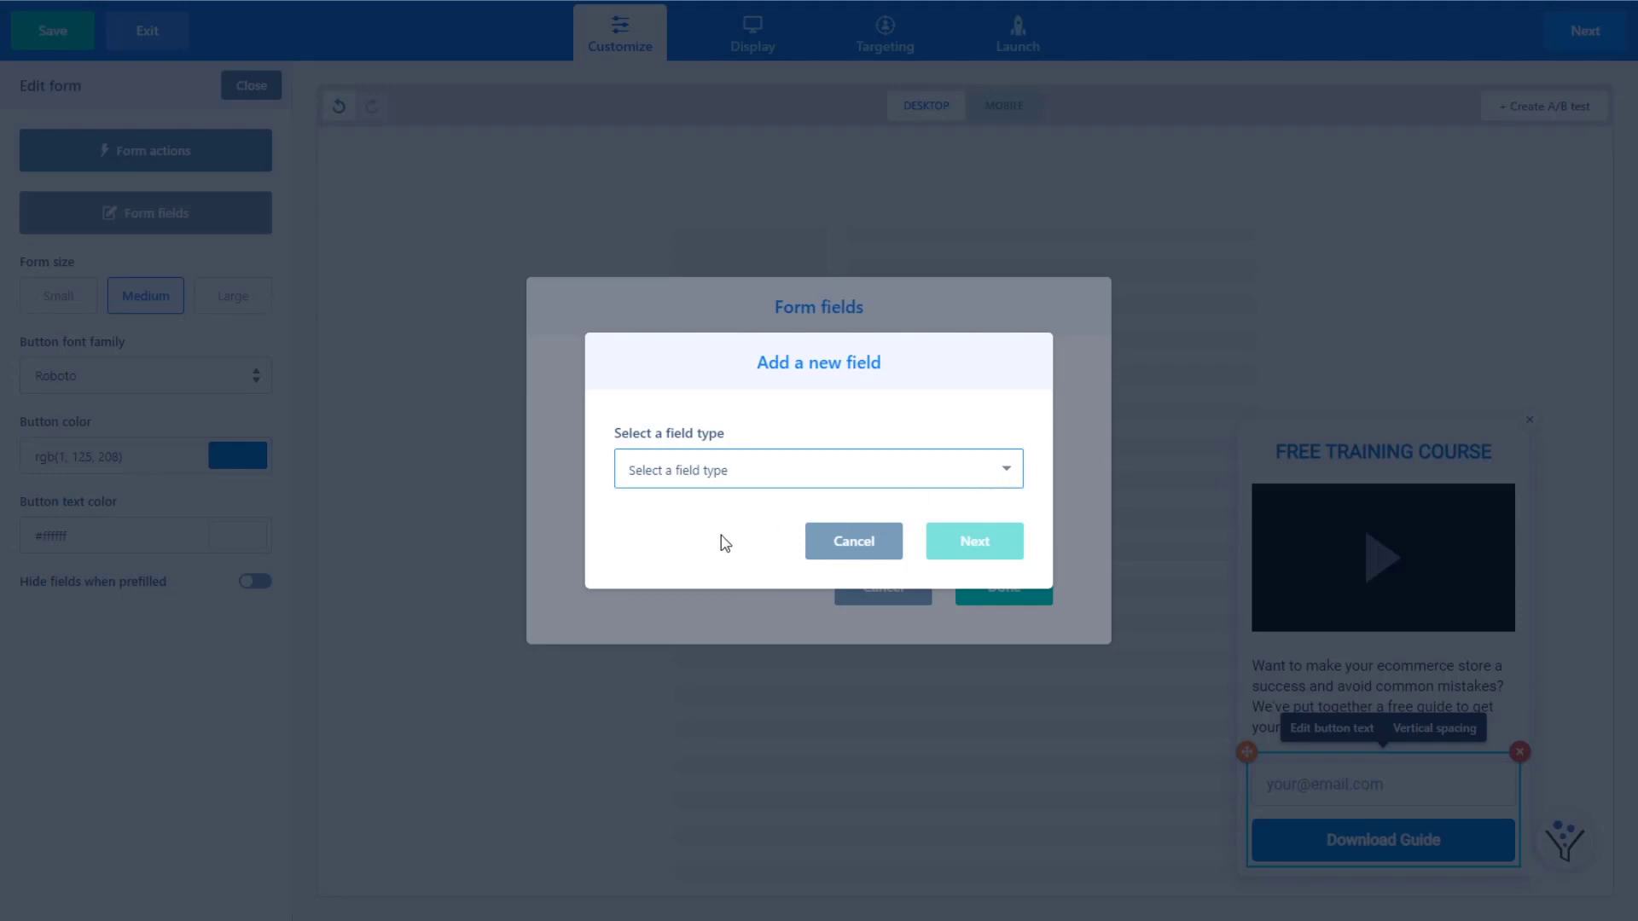
pyautogui.press('Down')
pyautogui.press('Down')
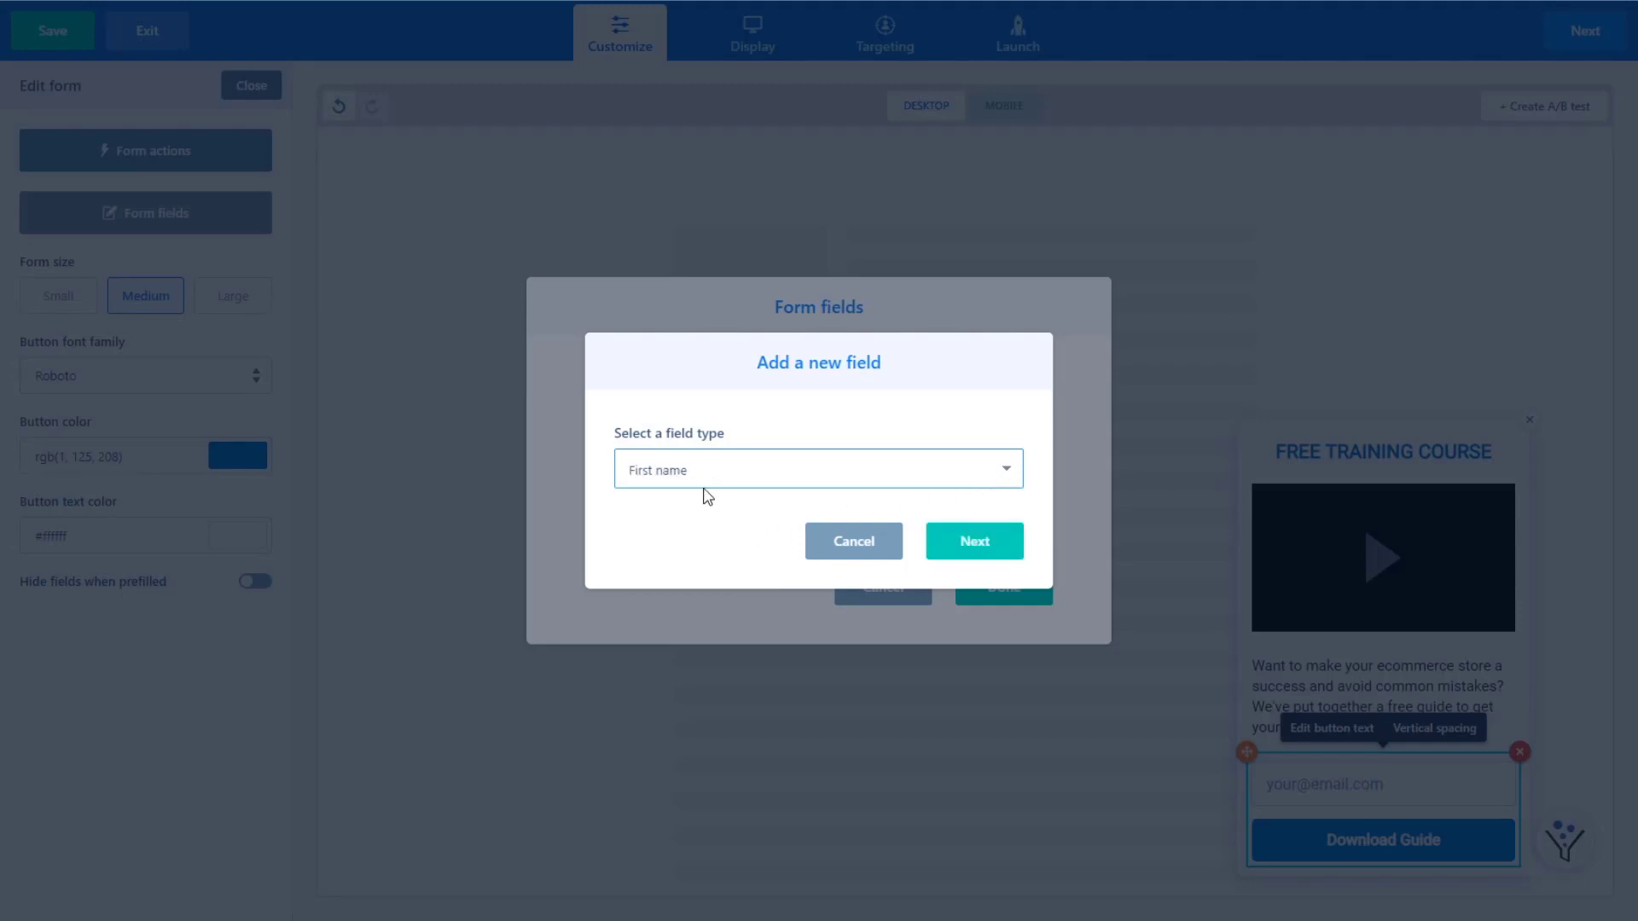
pyautogui.press('Up')
pyautogui.press('Down')
pyautogui.press('Down')
pyautogui.press('Down')
pyautogui.press('Down')
pyautogui.press('Down')
pyautogui.press('Down')
pyautogui.press('Down')
pyautogui.press('Down')
pyautogui.press('Down')
pyautogui.press('Down')
# Step: Add a First name field to the form and place it above the email field
pyautogui.click(996, 471)
pyautogui.click(728, 557)
pyautogui.click(978, 546)
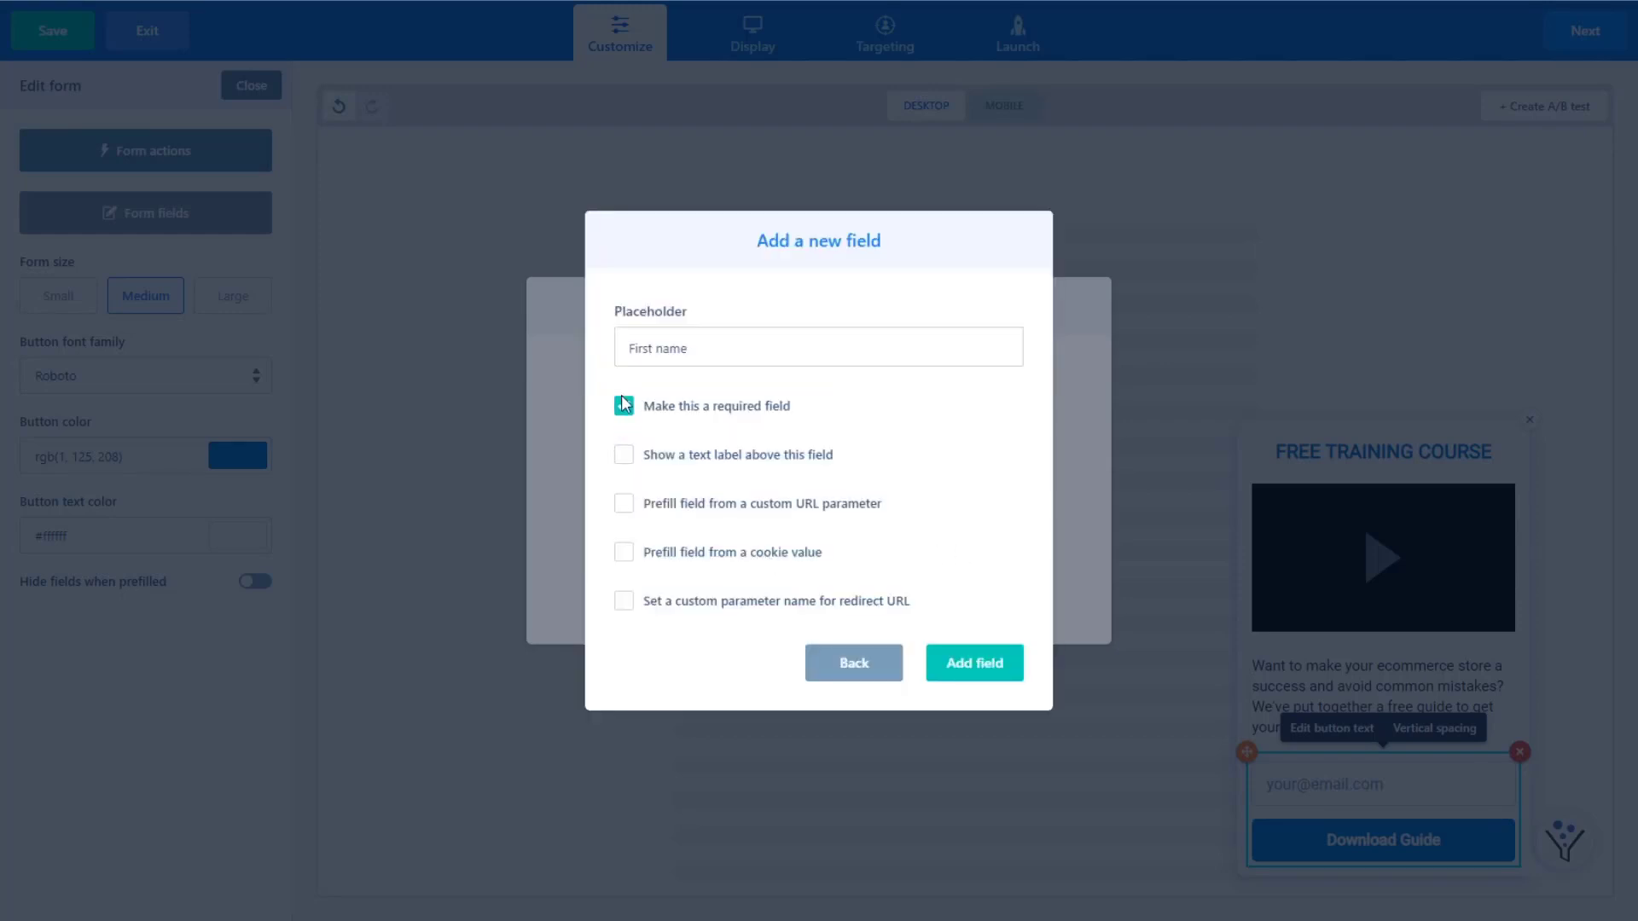
pyautogui.click(992, 670)
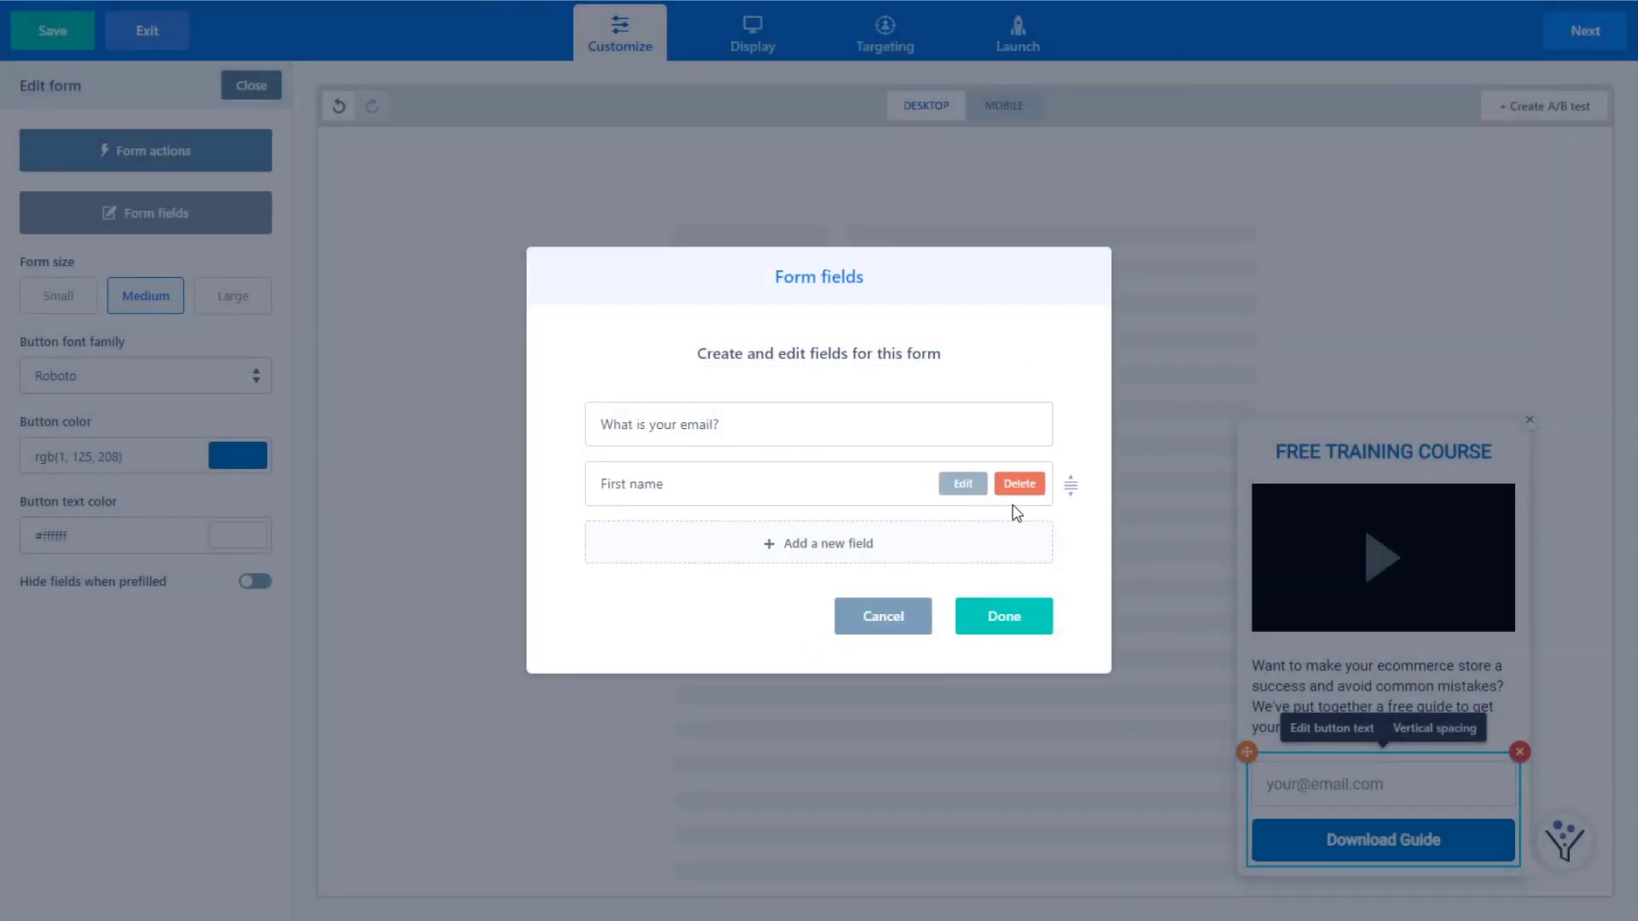
pyautogui.moveTo(1071, 484); pyautogui.dragTo(1069, 424)
pyautogui.click(1026, 619)
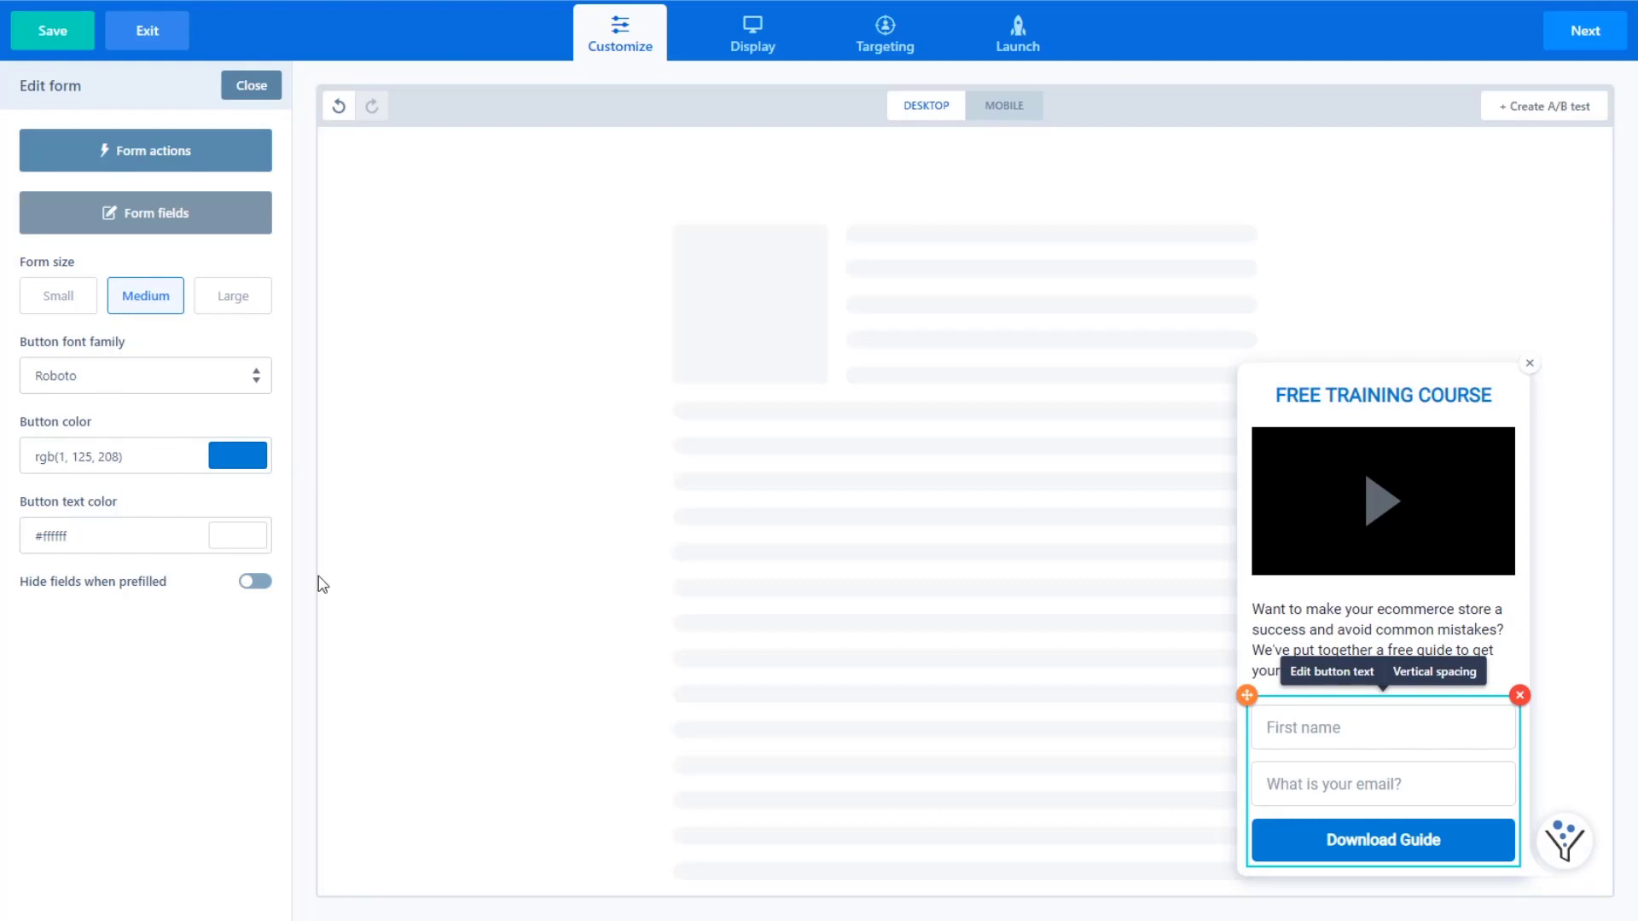
# Step: Try the Small and Large form sizes and return the form to Medium
pyautogui.click(61, 305)
pyautogui.click(155, 316)
pyautogui.click(235, 310)
pyautogui.click(150, 306)
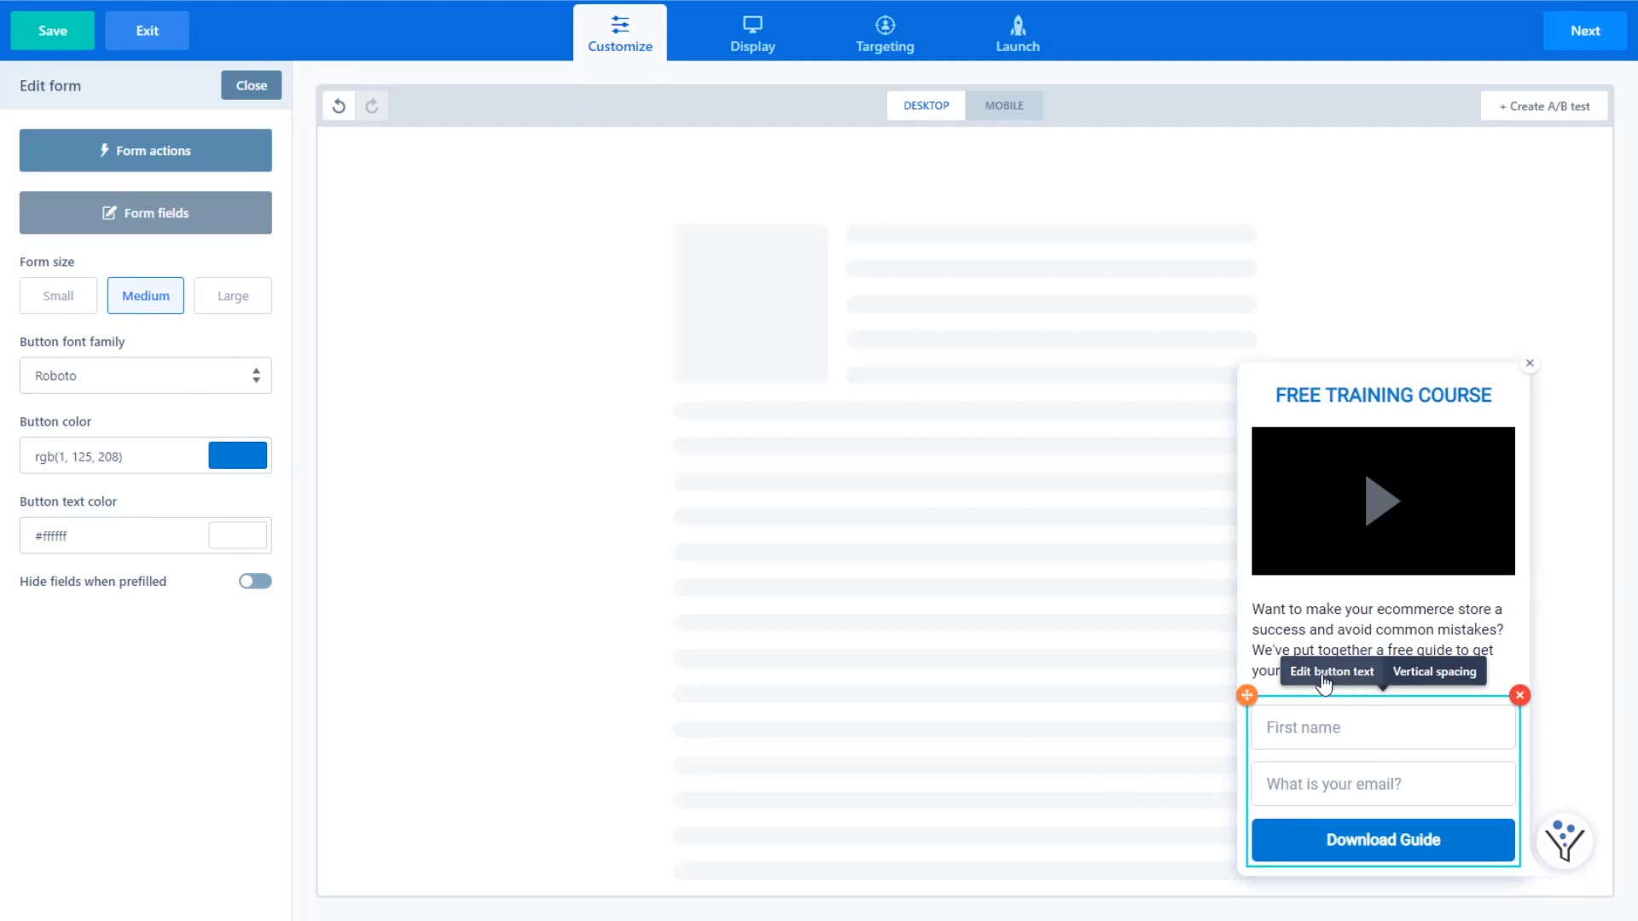
# Step: Reduce the form's top vertical spacing to 0
pyautogui.click(1400, 672)
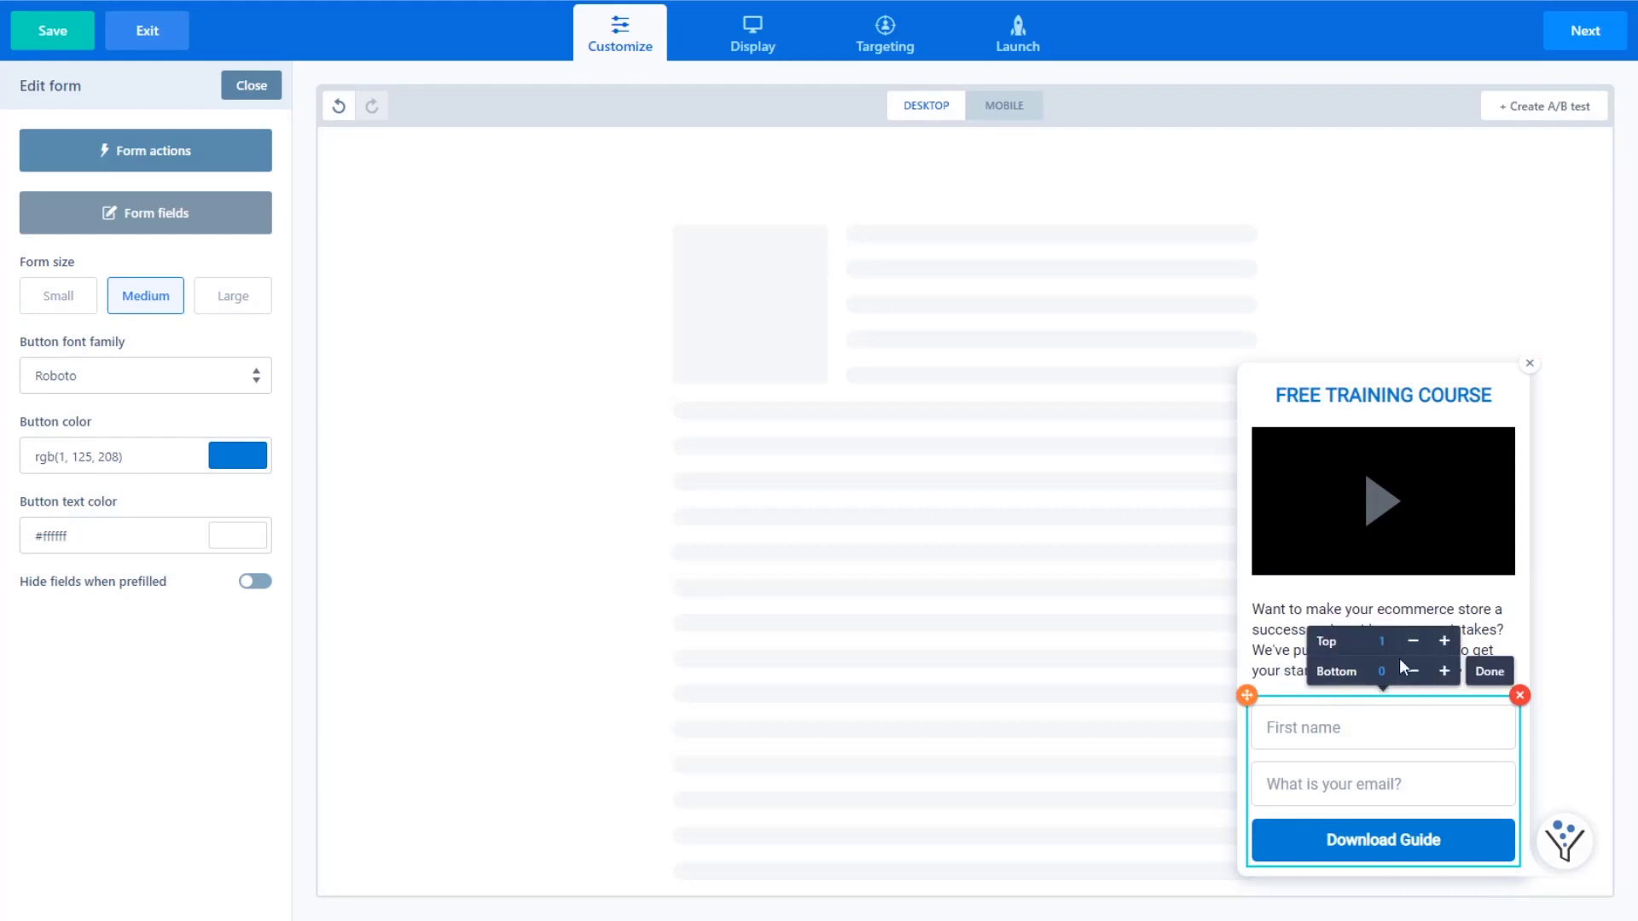
pyautogui.click(1444, 641)
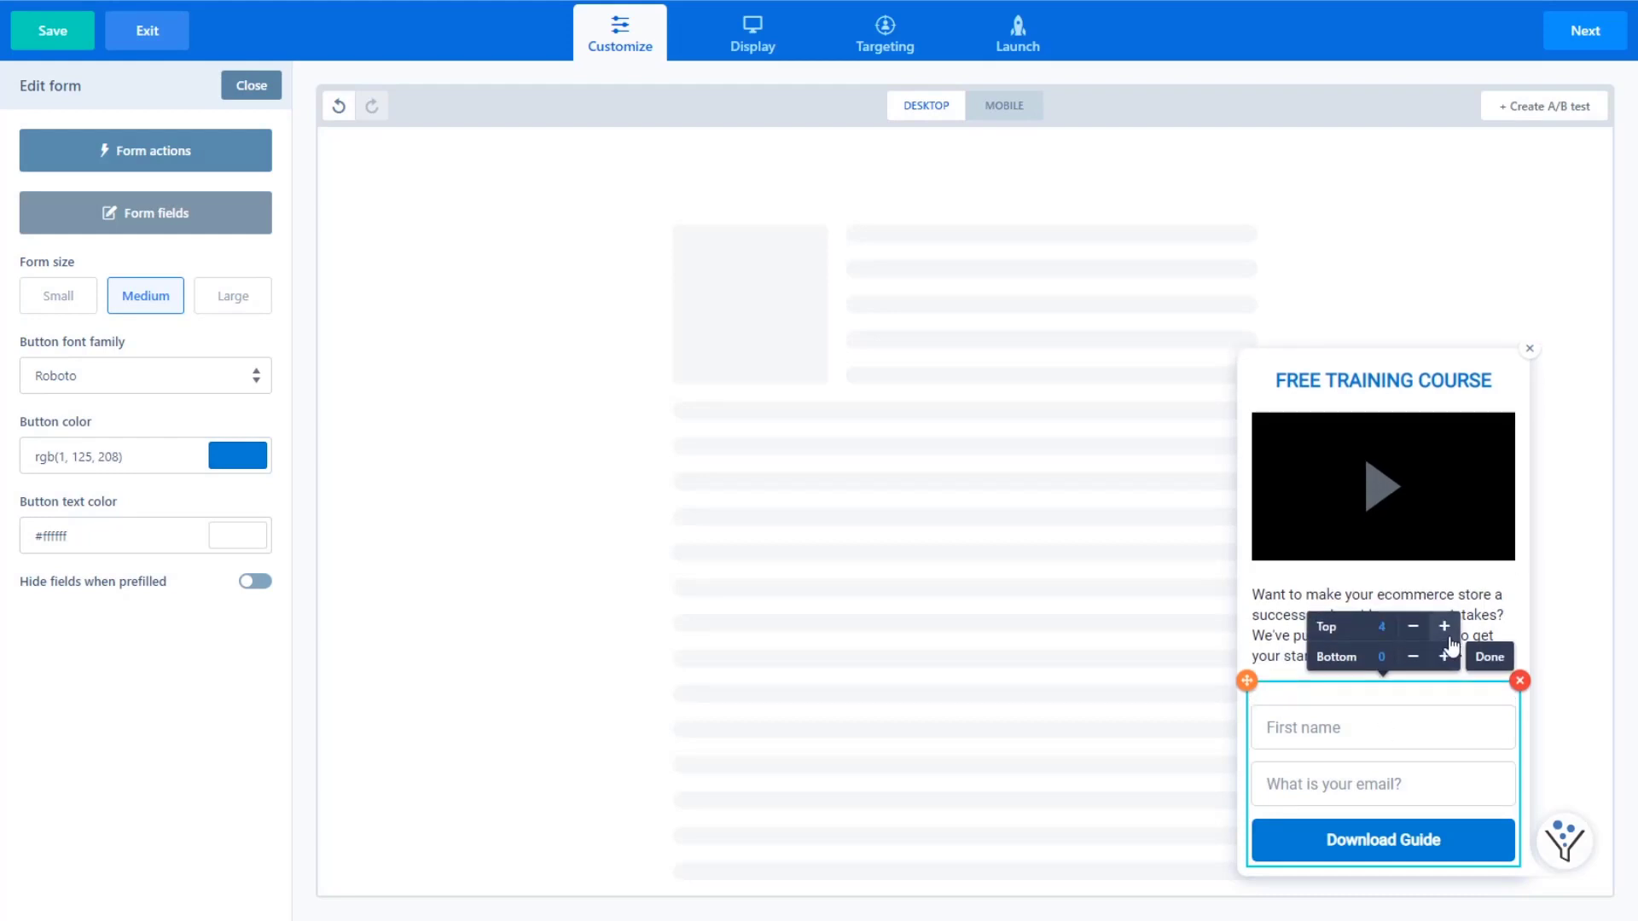
pyautogui.click(1444, 631)
pyautogui.click(1421, 631)
pyautogui.click(1421, 632)
pyautogui.click(1420, 636)
pyautogui.click(1420, 643)
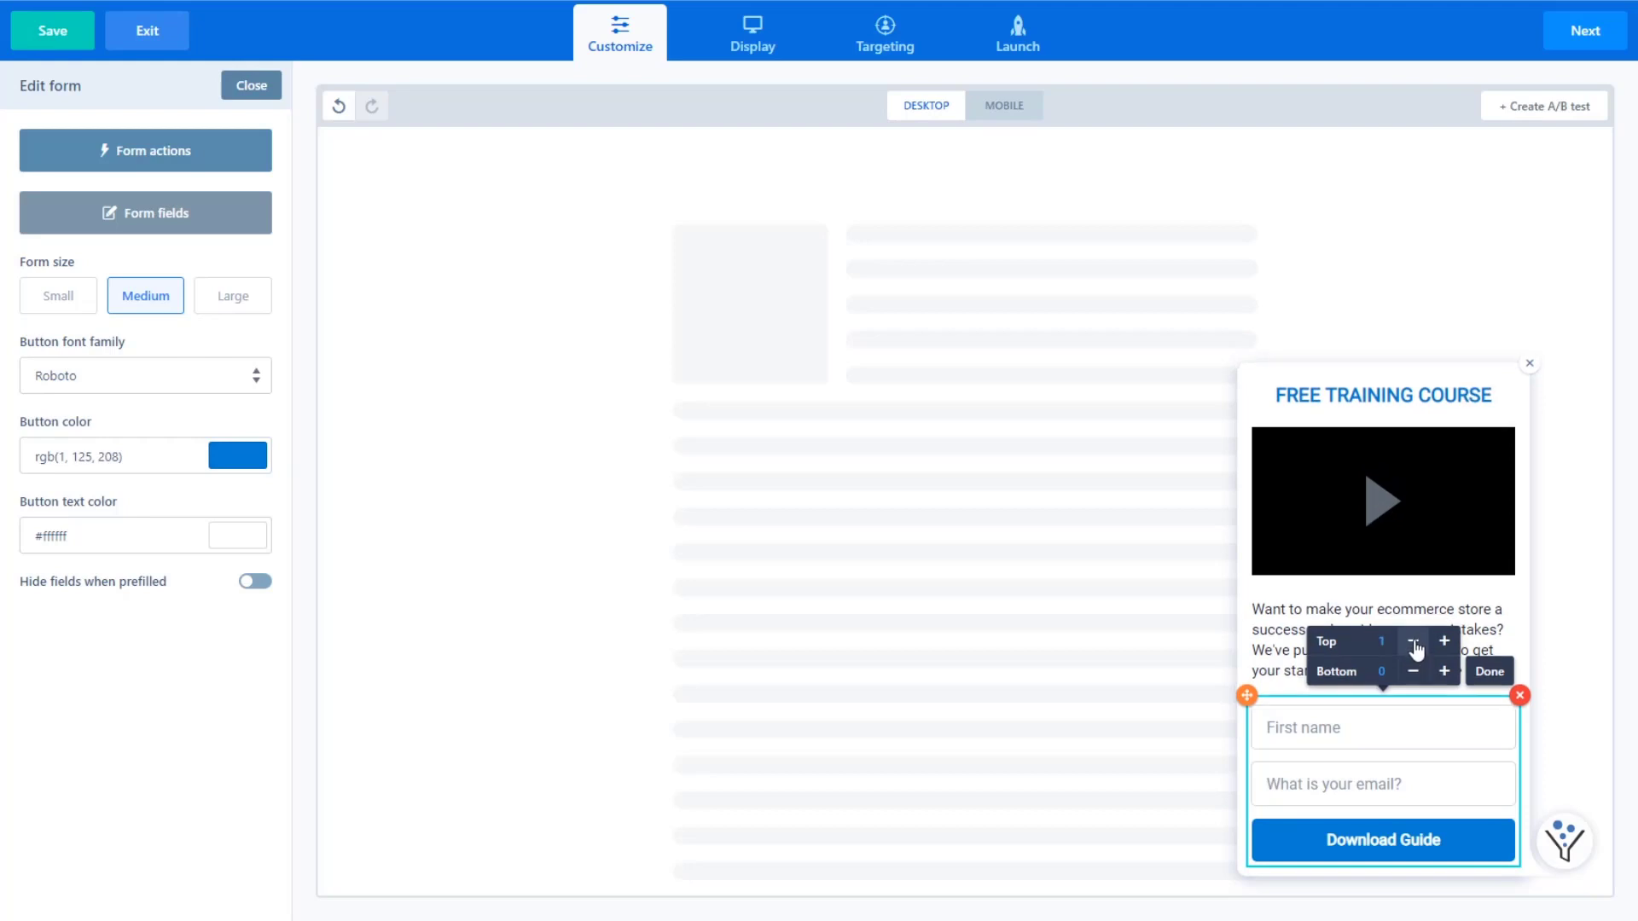
pyautogui.click(1419, 650)
pyautogui.click(1488, 677)
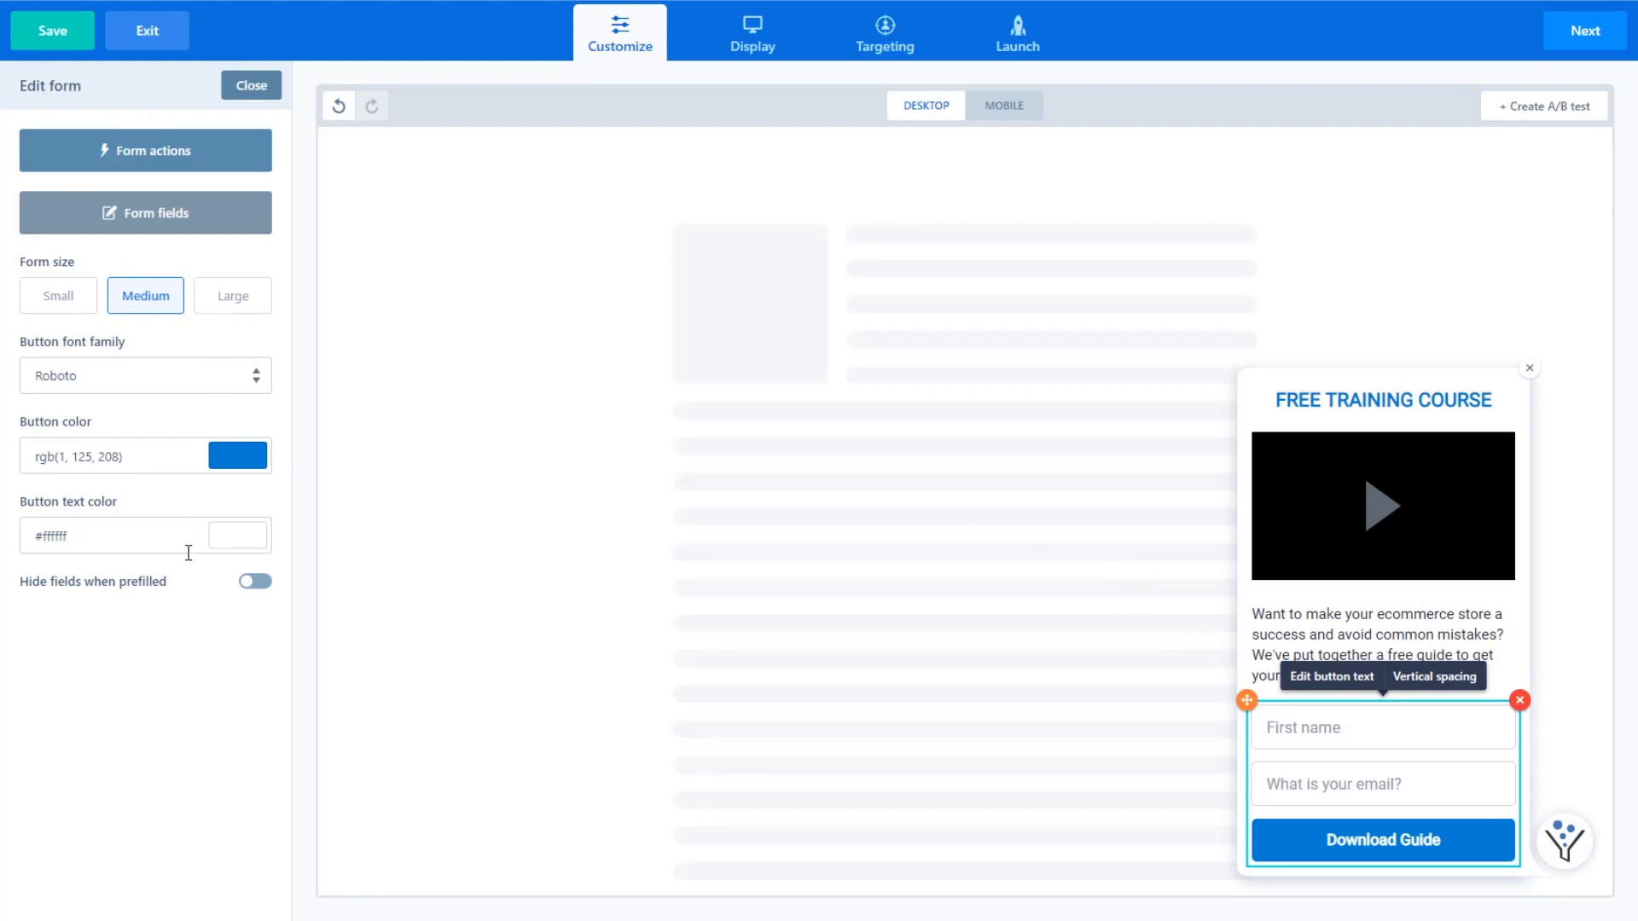
# Step: Go through the form's submit actions and set it to "Go to next step" when a visitor submits
pyautogui.click(143, 165)
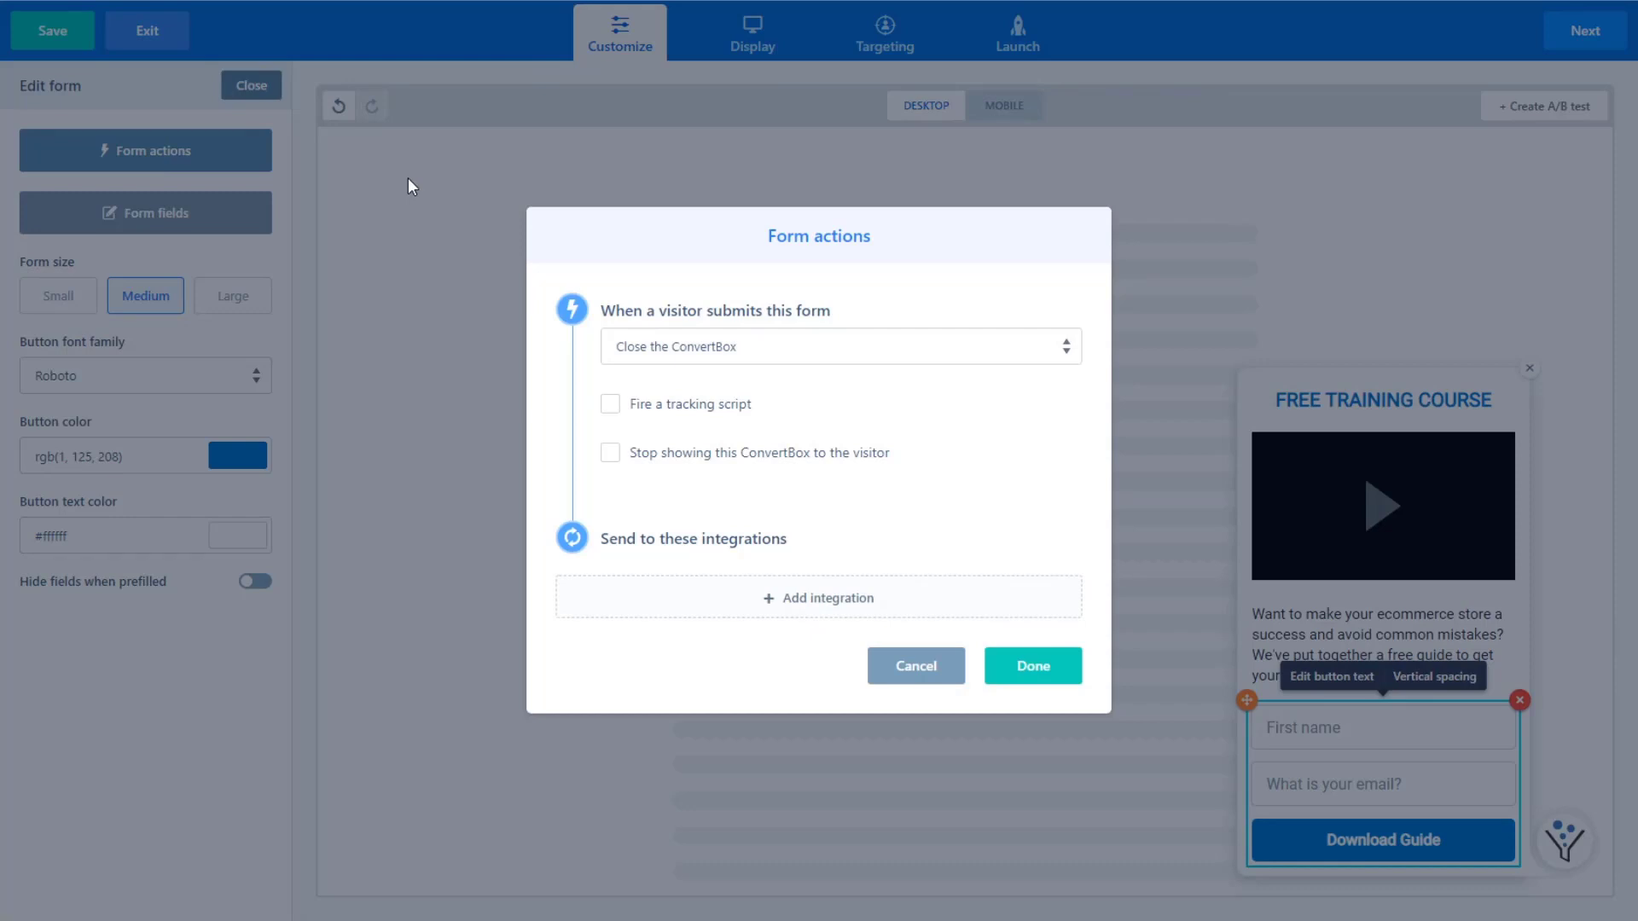
pyautogui.click(766, 341)
pyautogui.click(739, 377)
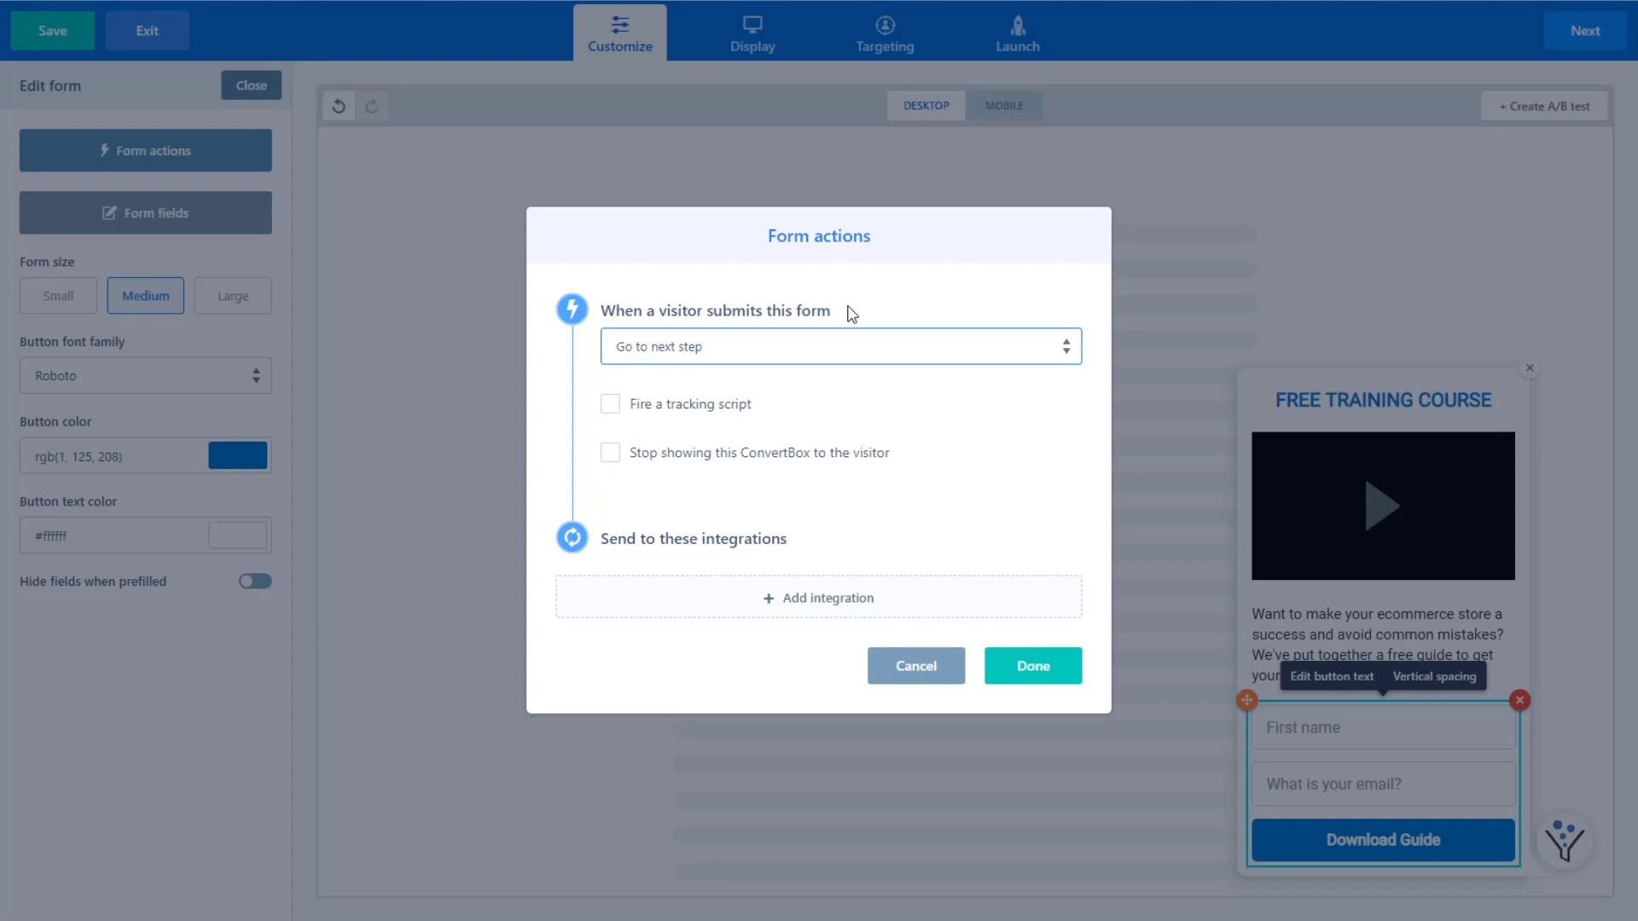
pyautogui.press('Down')
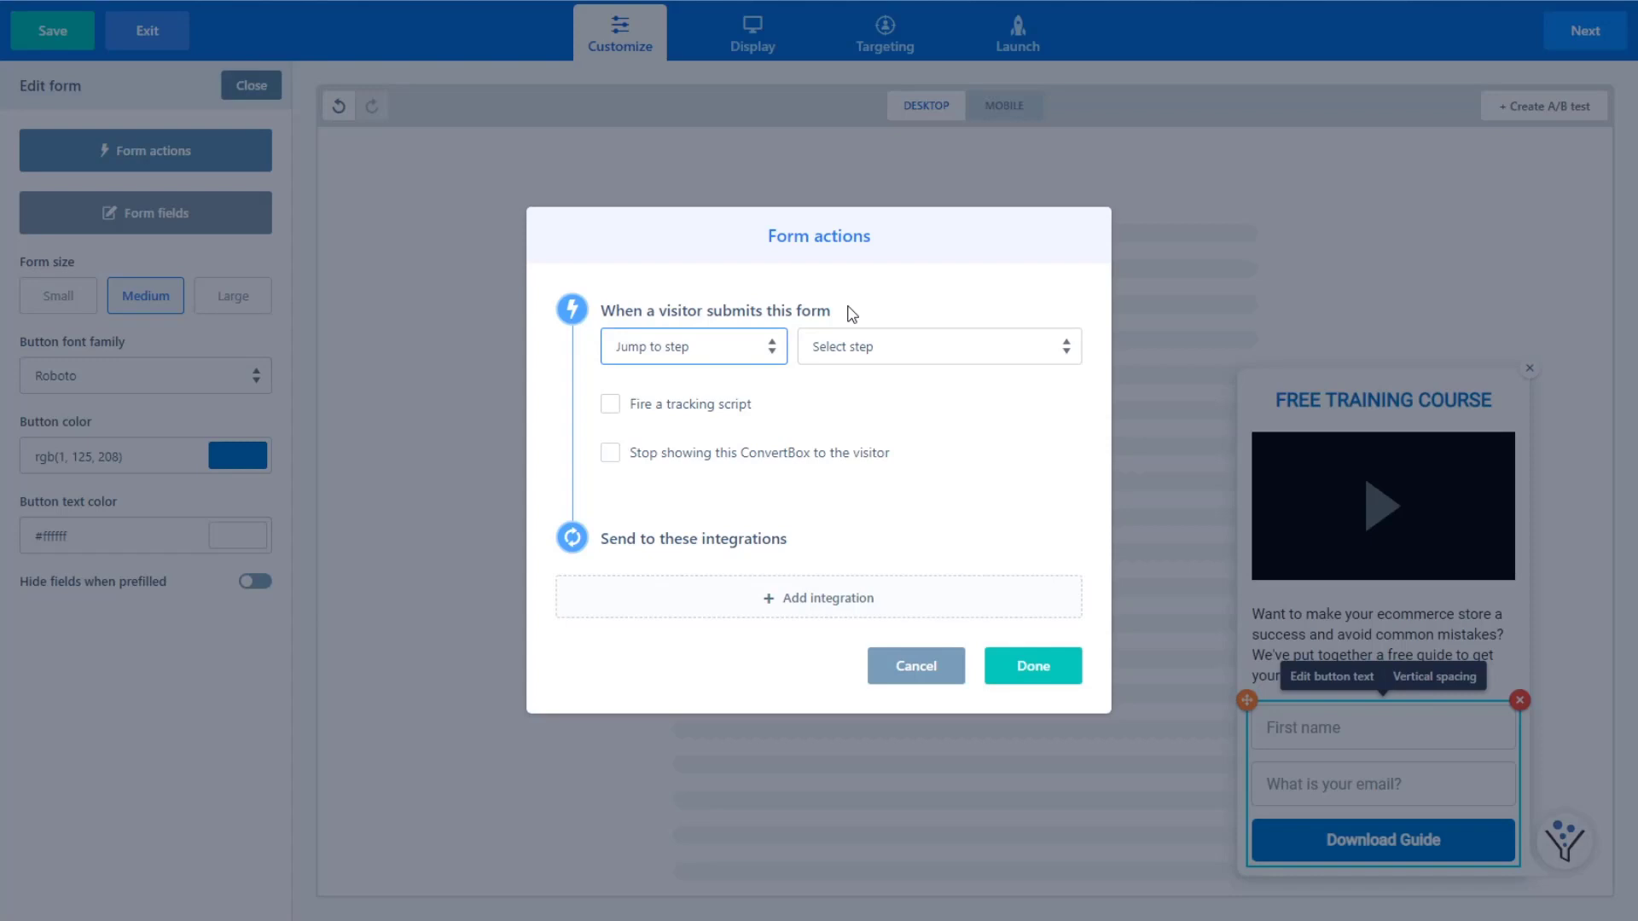
pyautogui.press('Down')
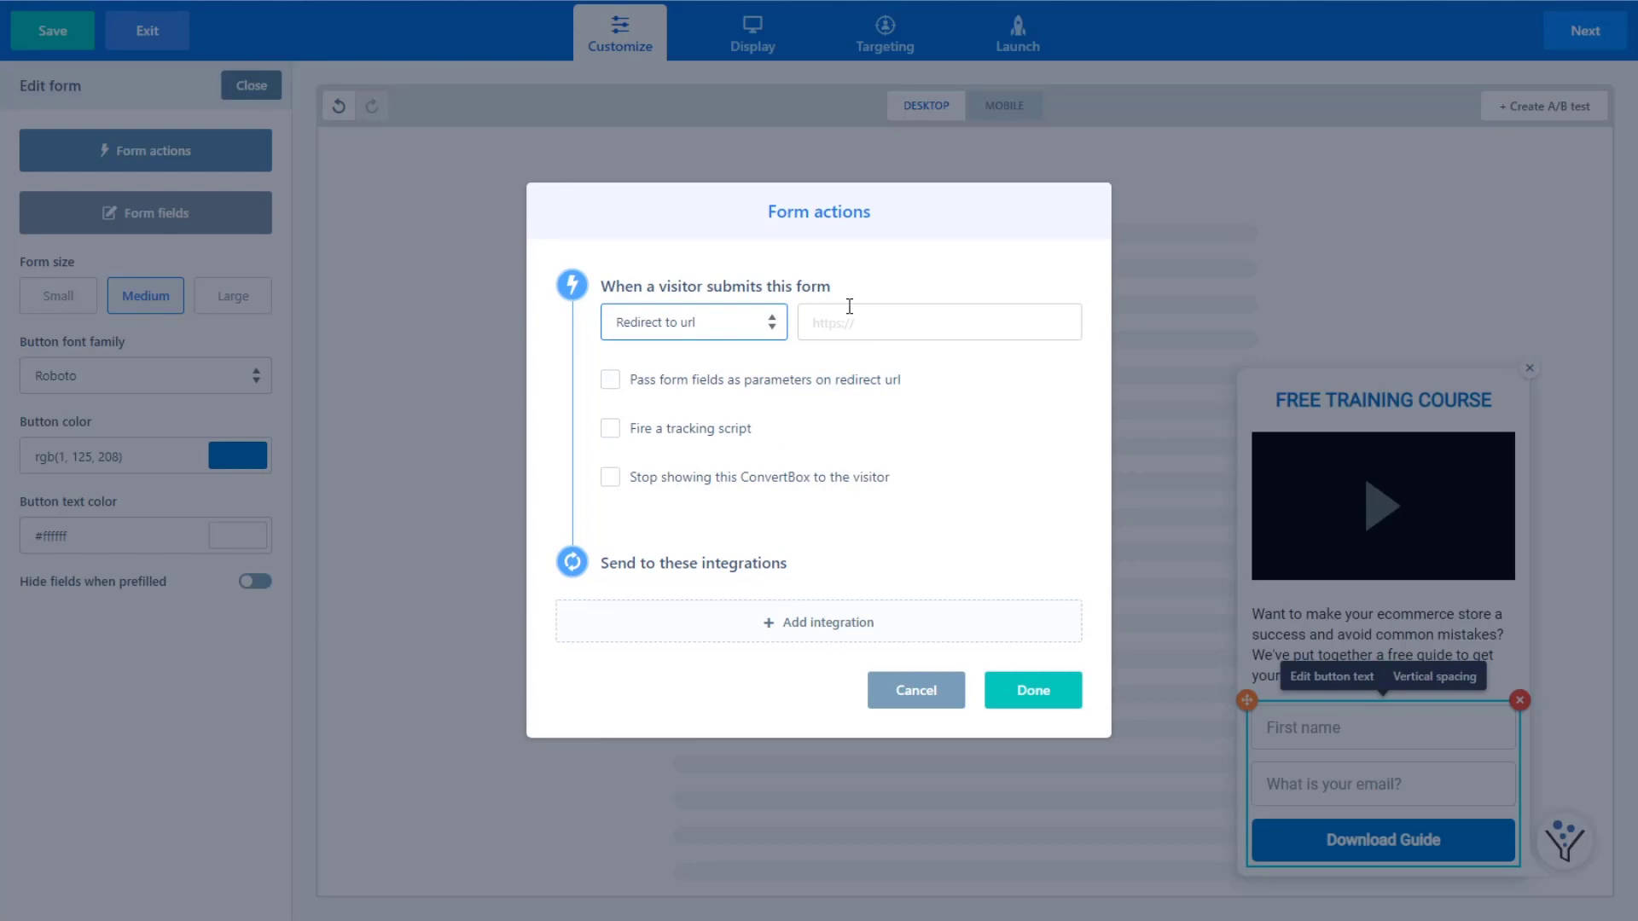
pyautogui.press('Down')
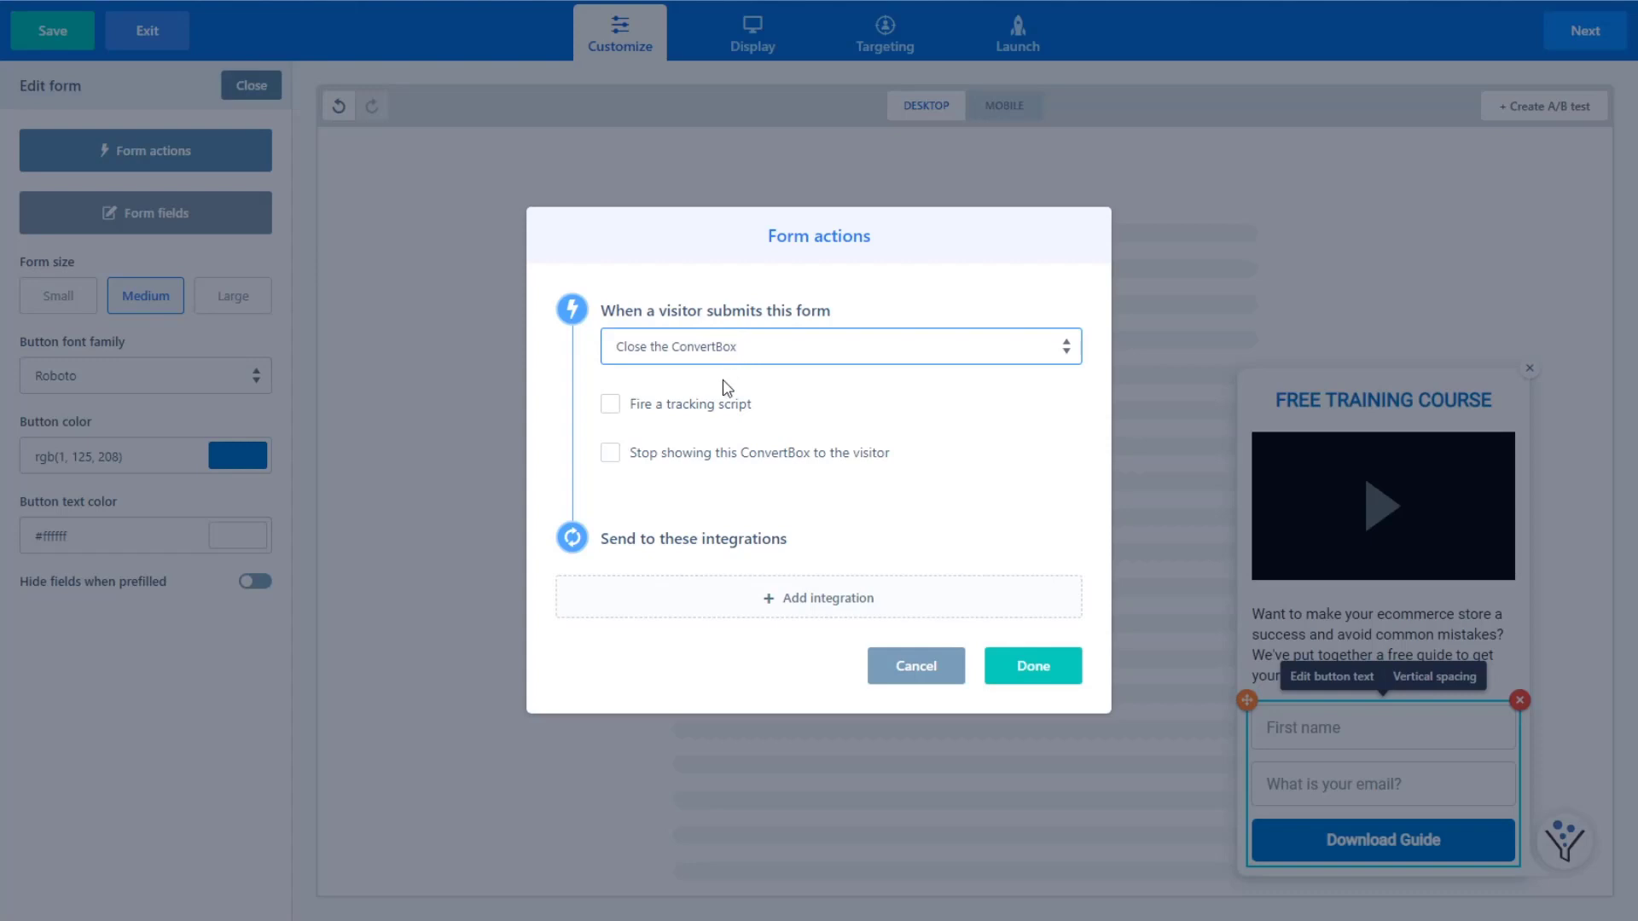
pyautogui.click(727, 351)
pyautogui.click(823, 605)
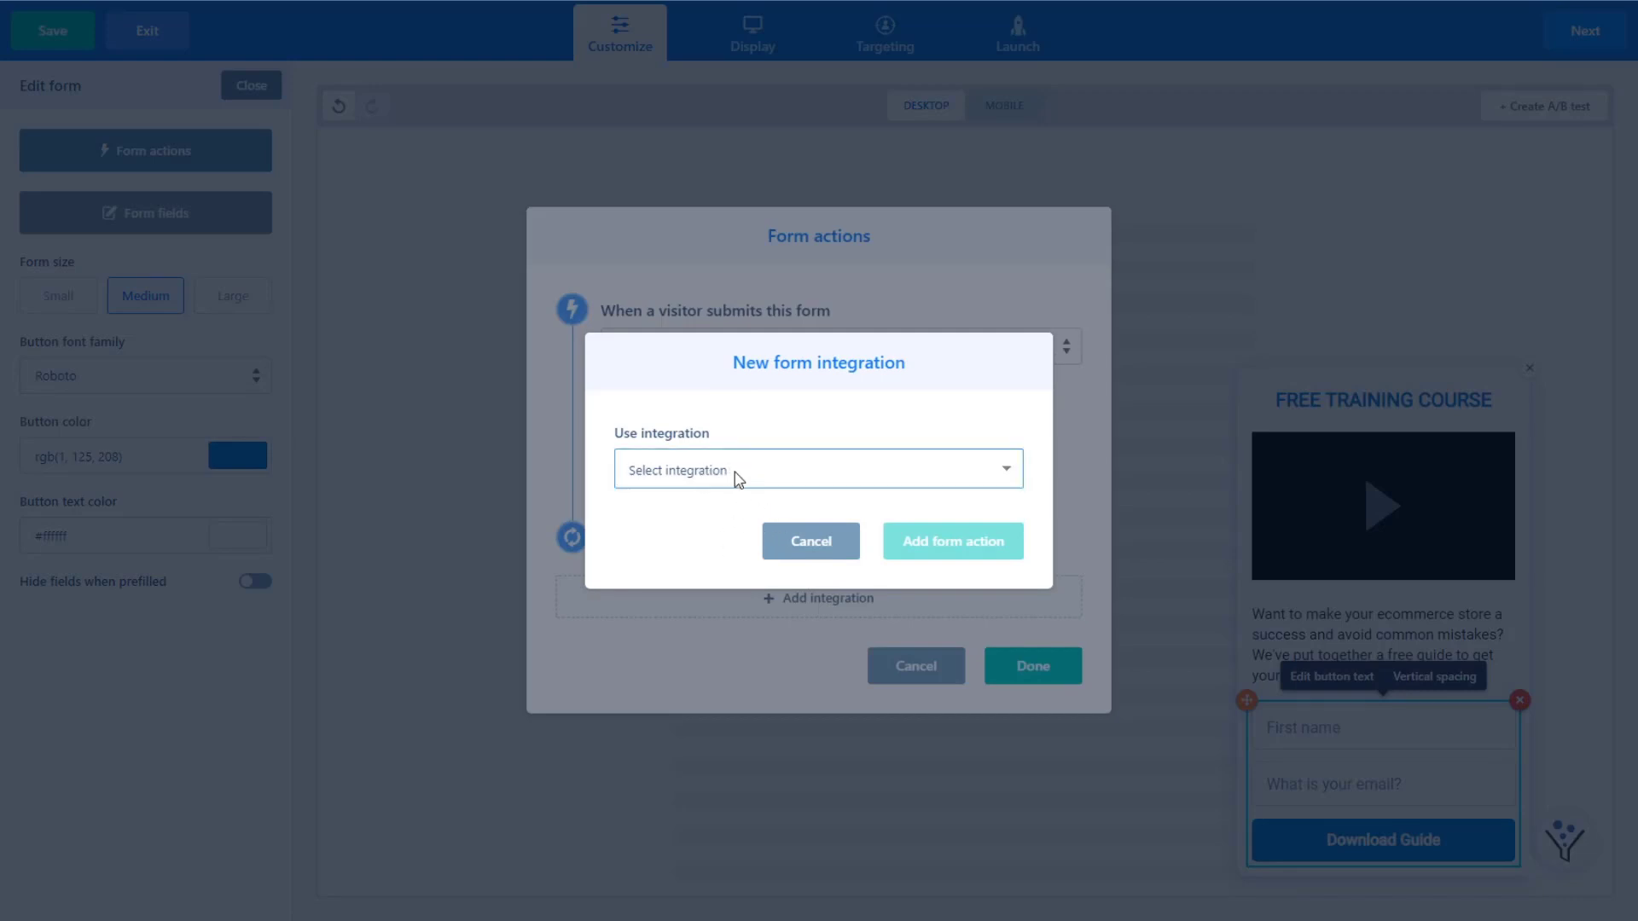
pyautogui.click(685, 529)
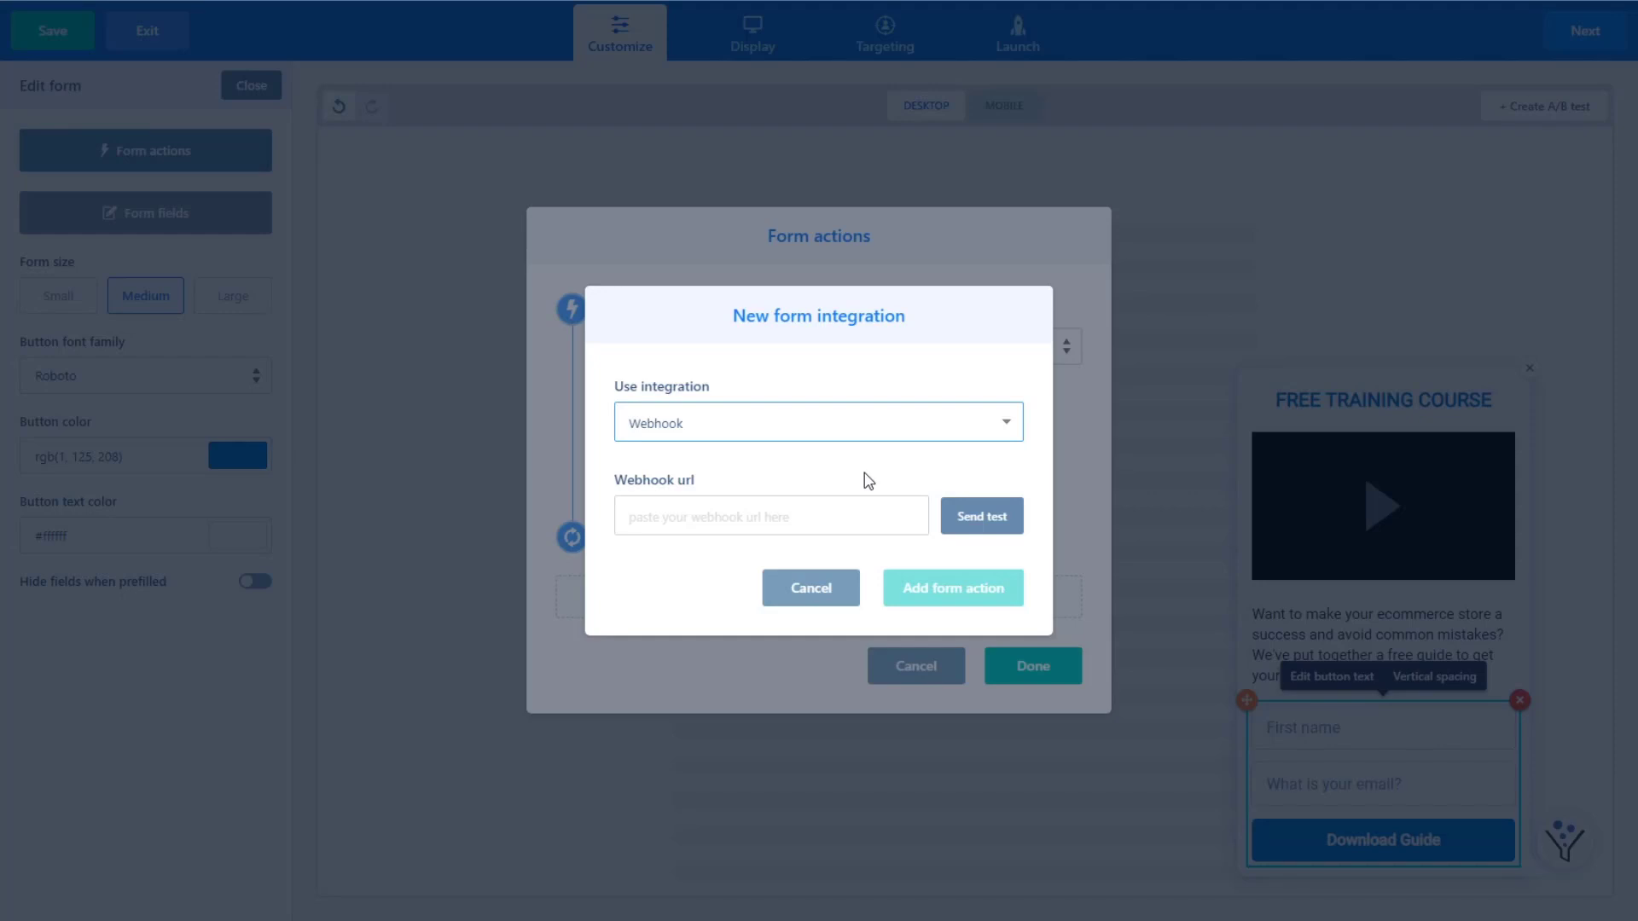
pyautogui.click(822, 592)
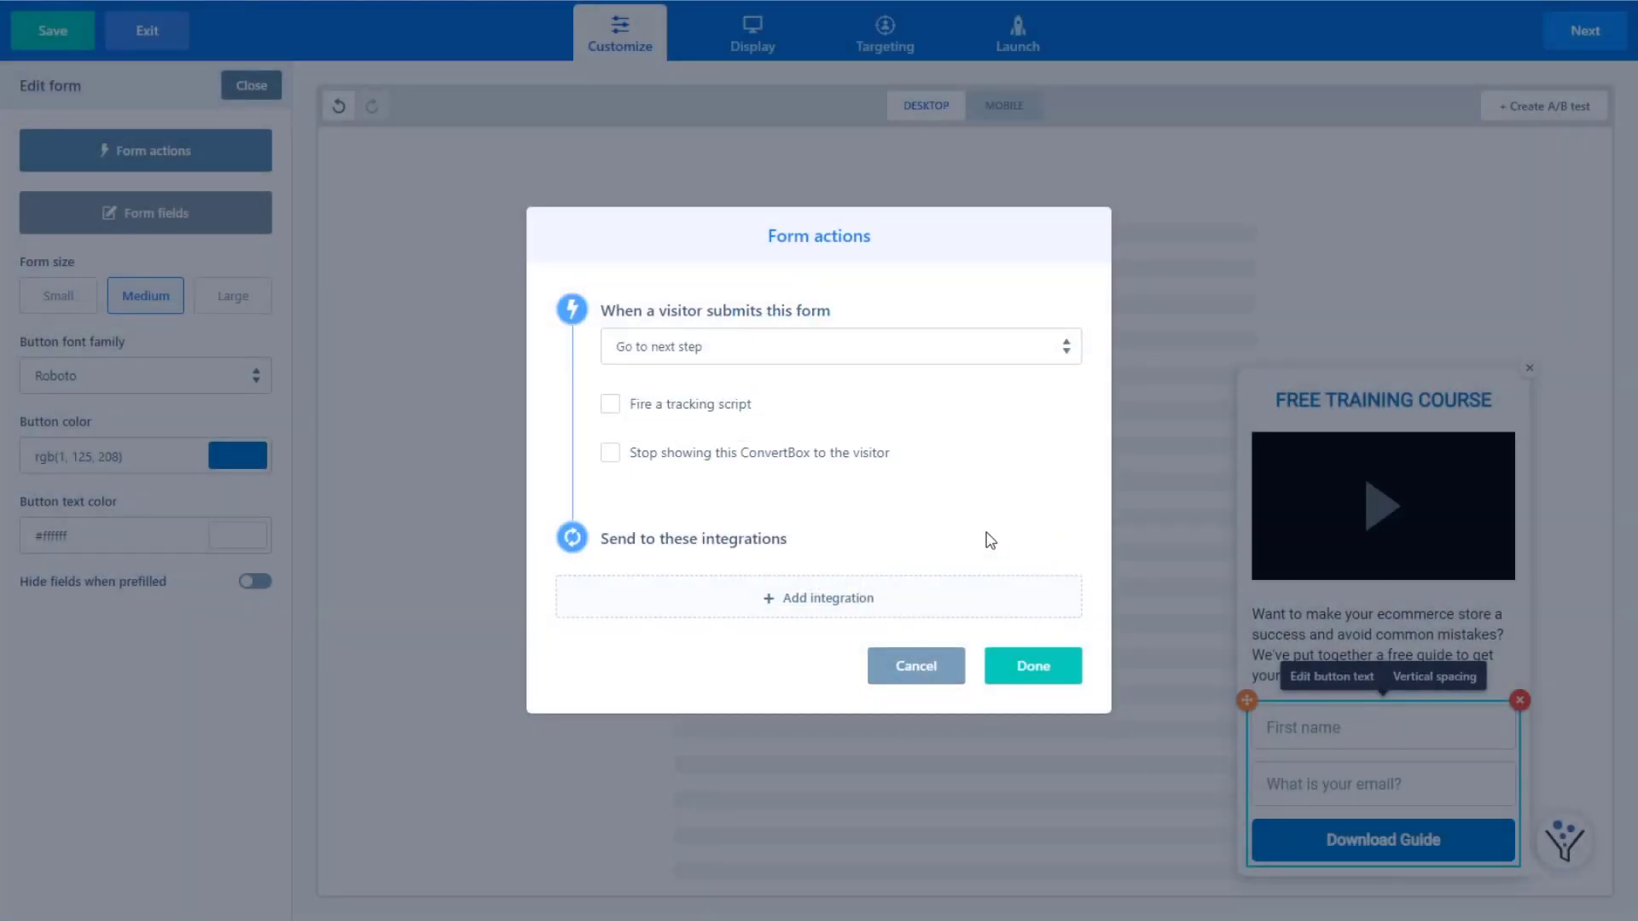
# Step: Confirm the form's actions, close the form editor and view the box's multi-step option
pyautogui.click(1039, 667)
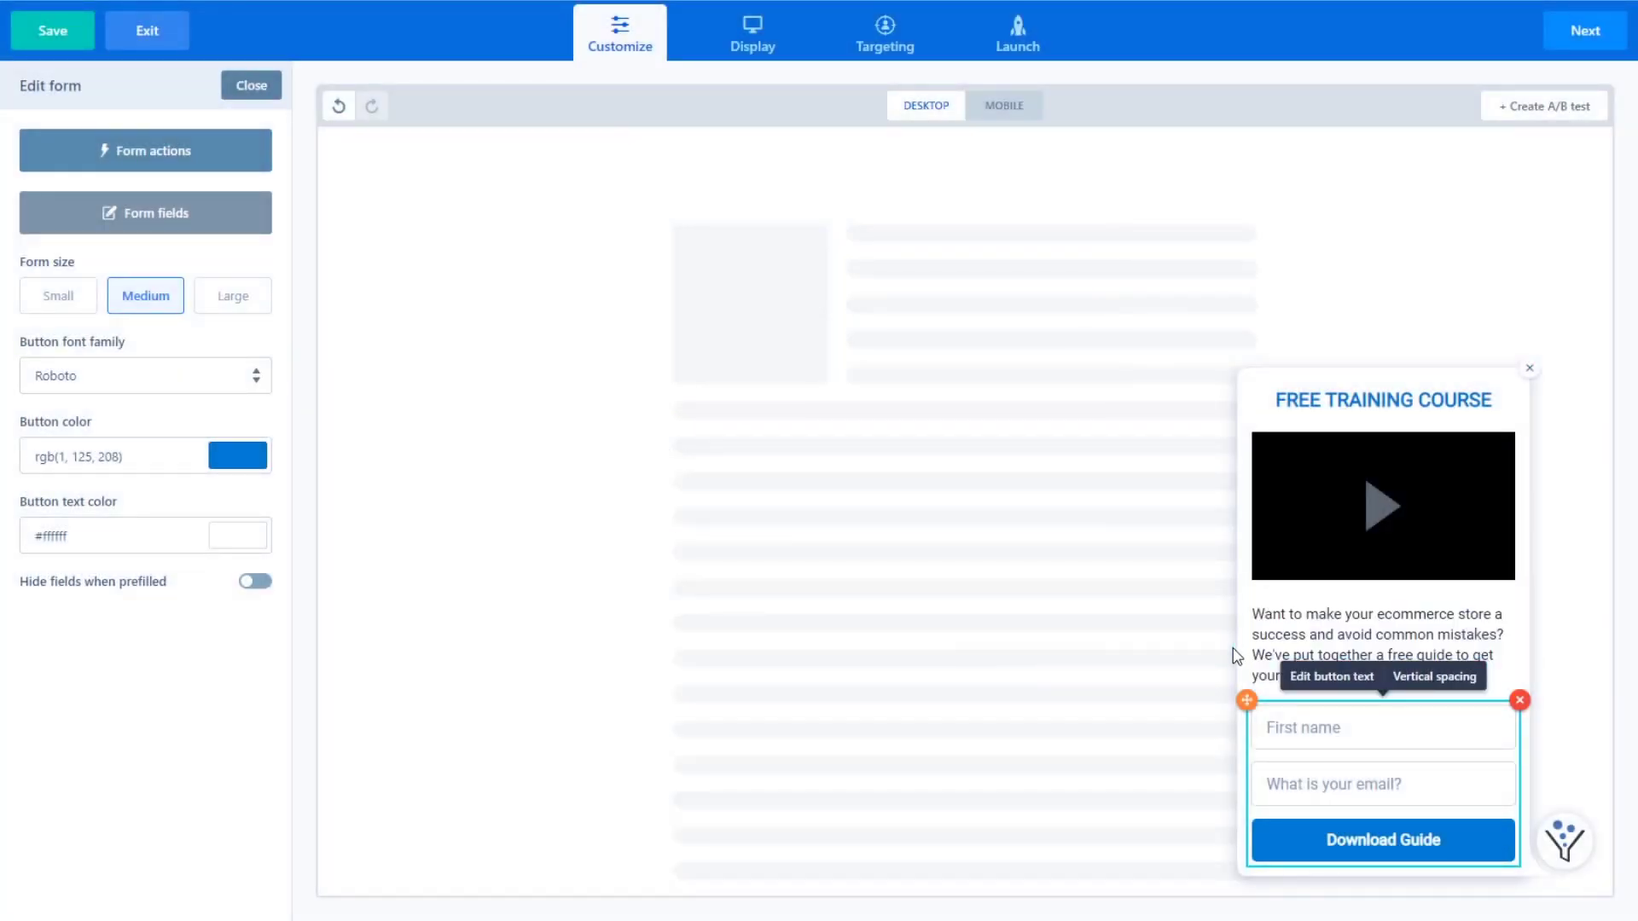
pyautogui.click(247, 89)
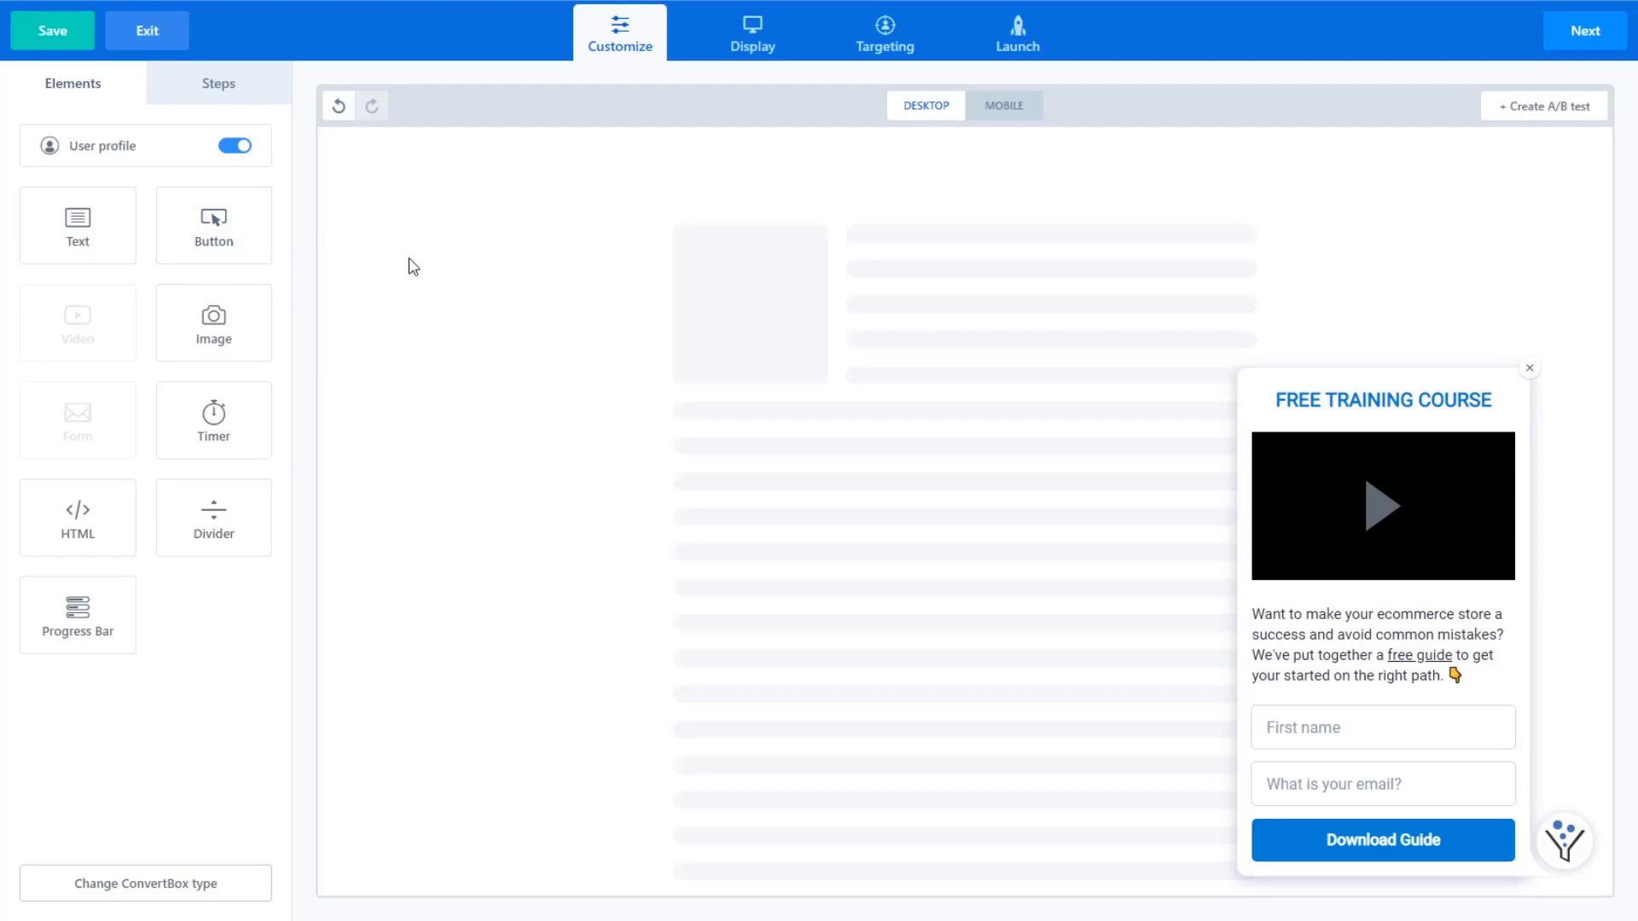
pyautogui.click(228, 99)
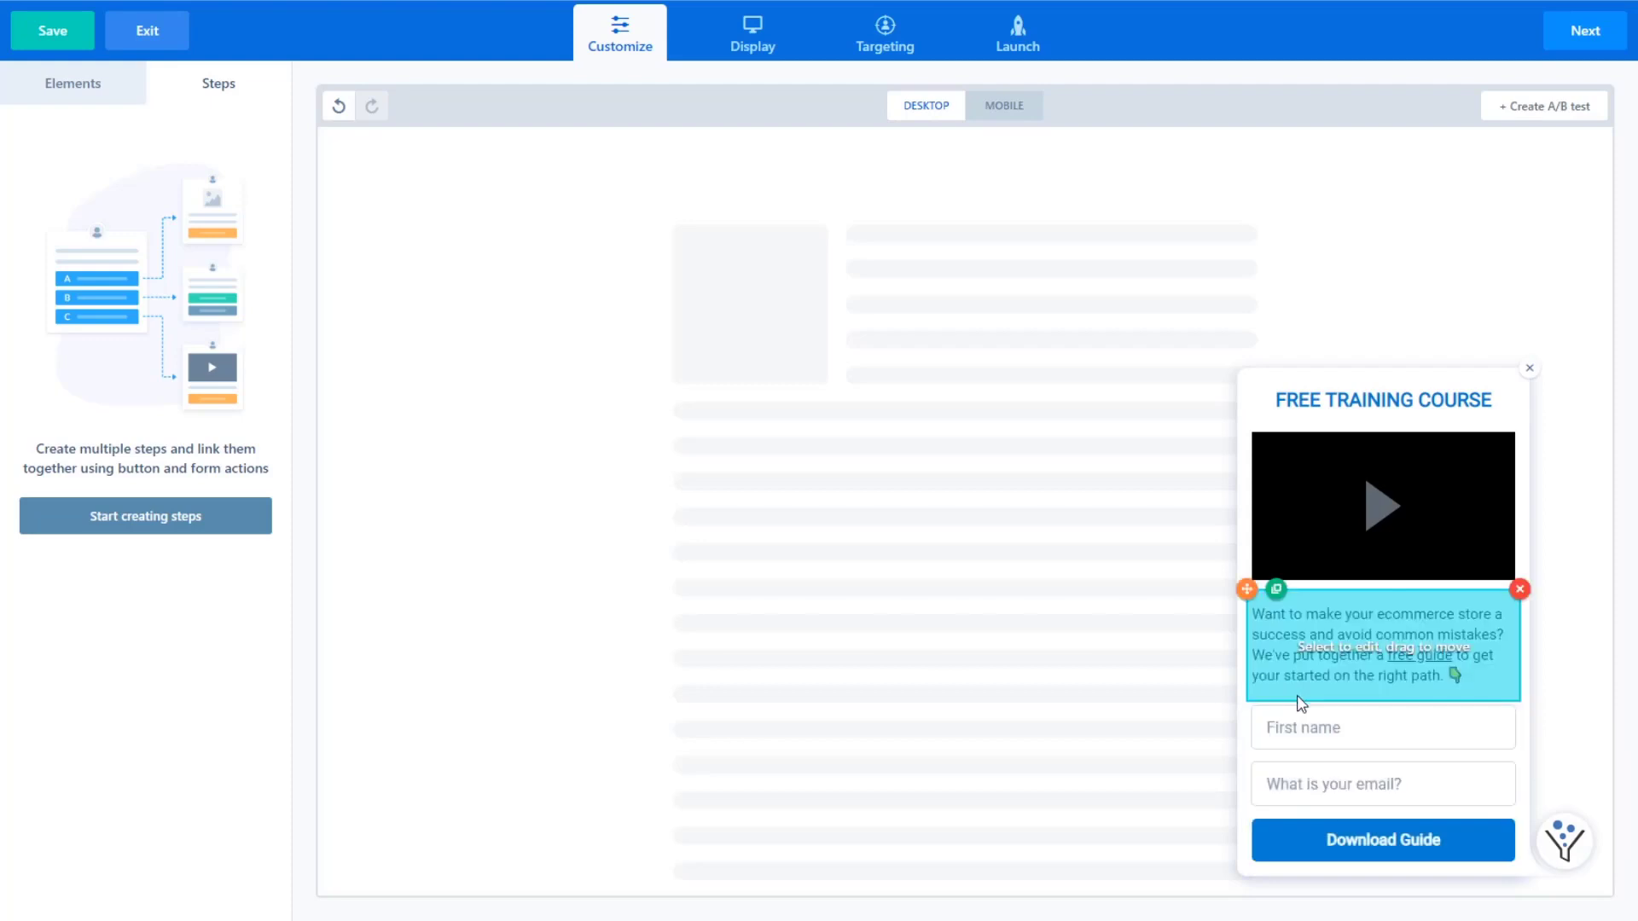
pyautogui.click(77, 98)
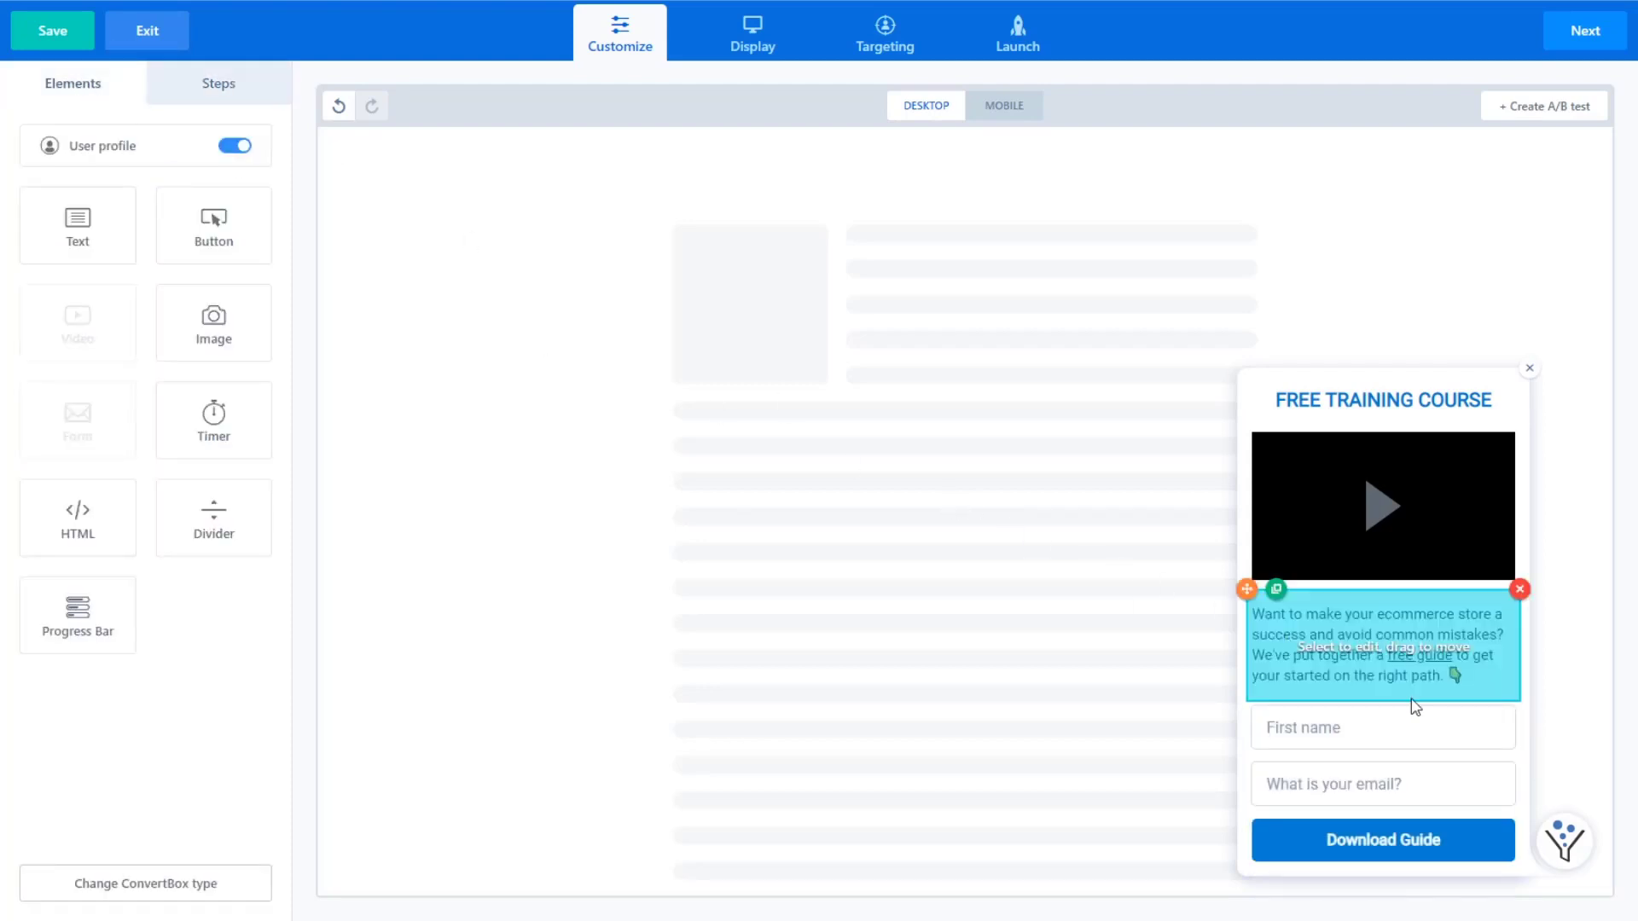
# Step: Delete the form from the callout and add three stacked buttons below the text in its place
pyautogui.click(1517, 703)
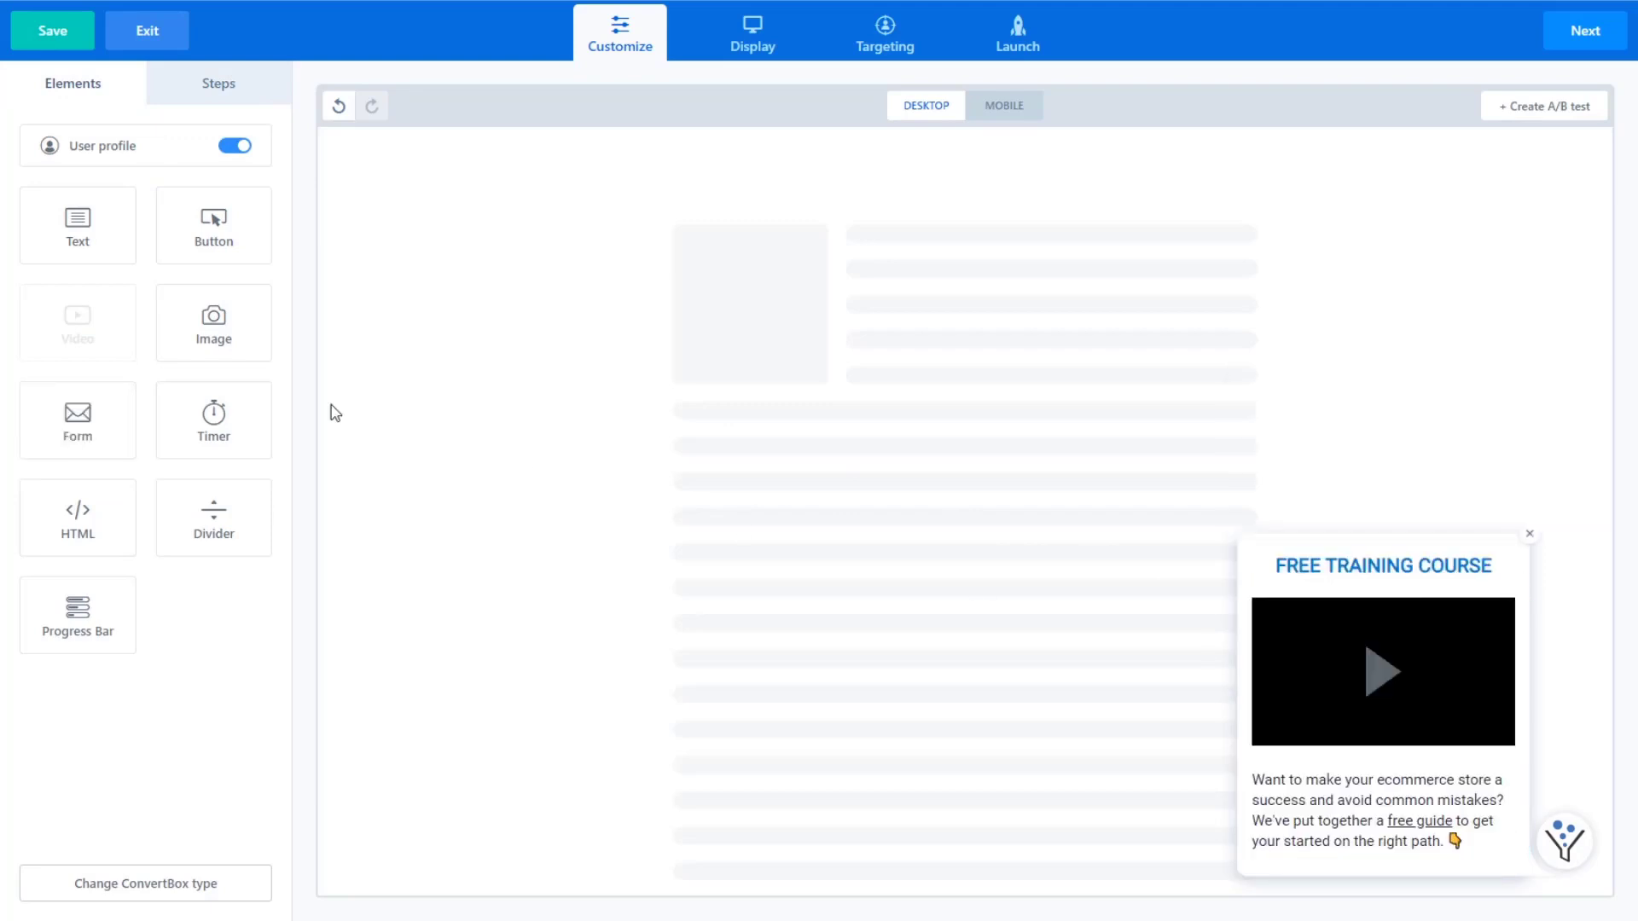
pyautogui.moveTo(216, 227); pyautogui.dragTo(1381, 841)
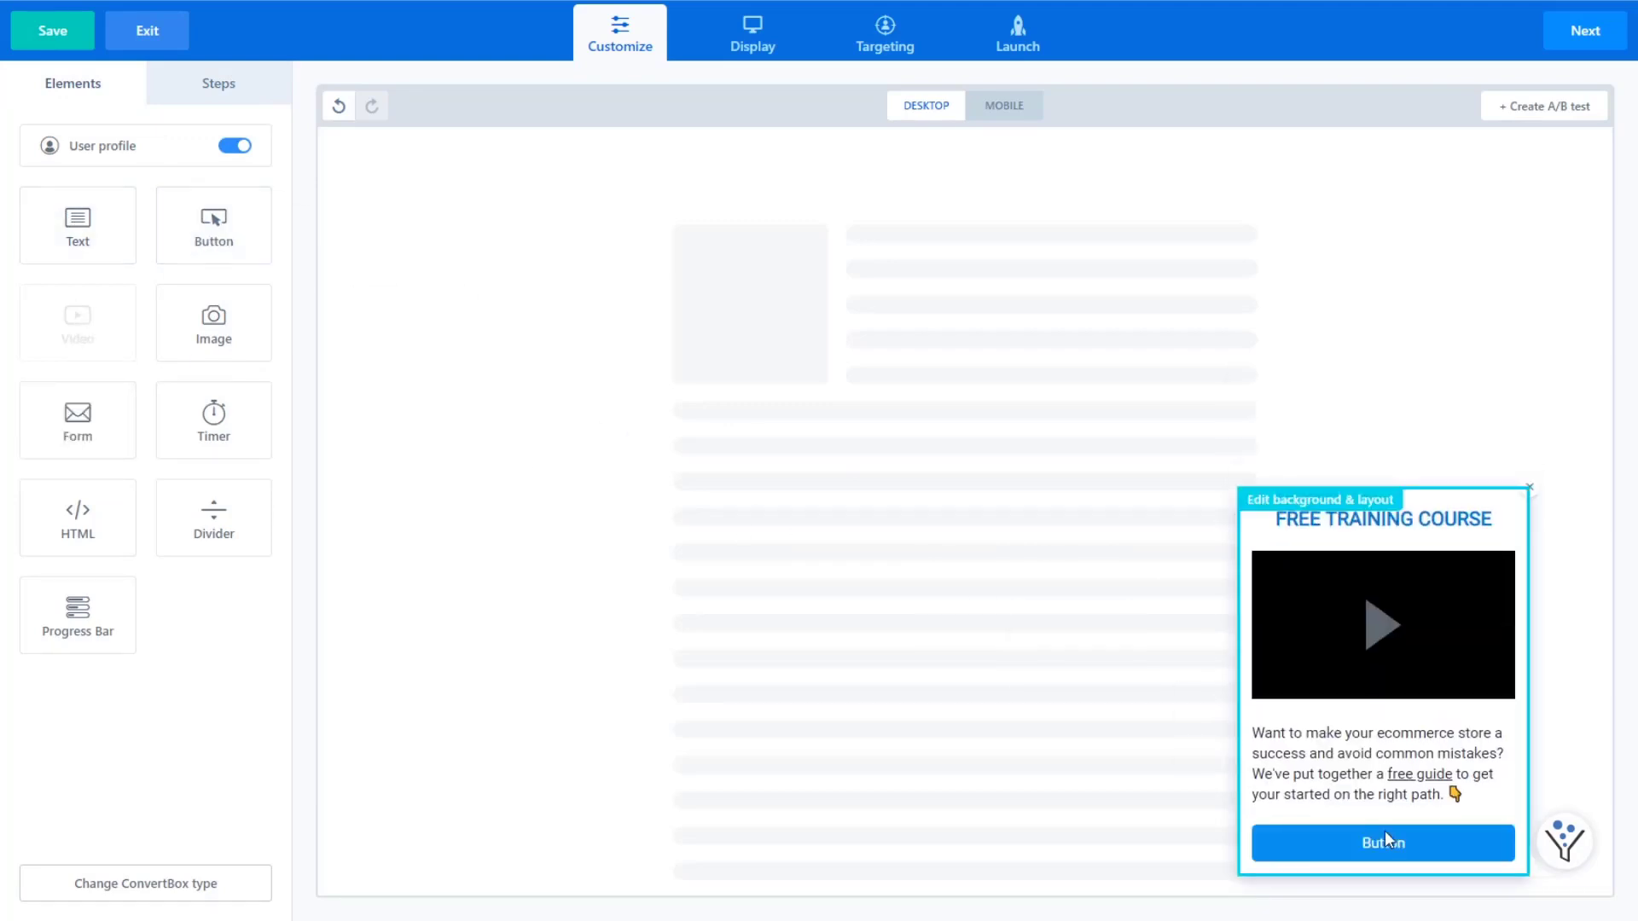
pyautogui.moveTo(201, 227); pyautogui.dragTo(1399, 863)
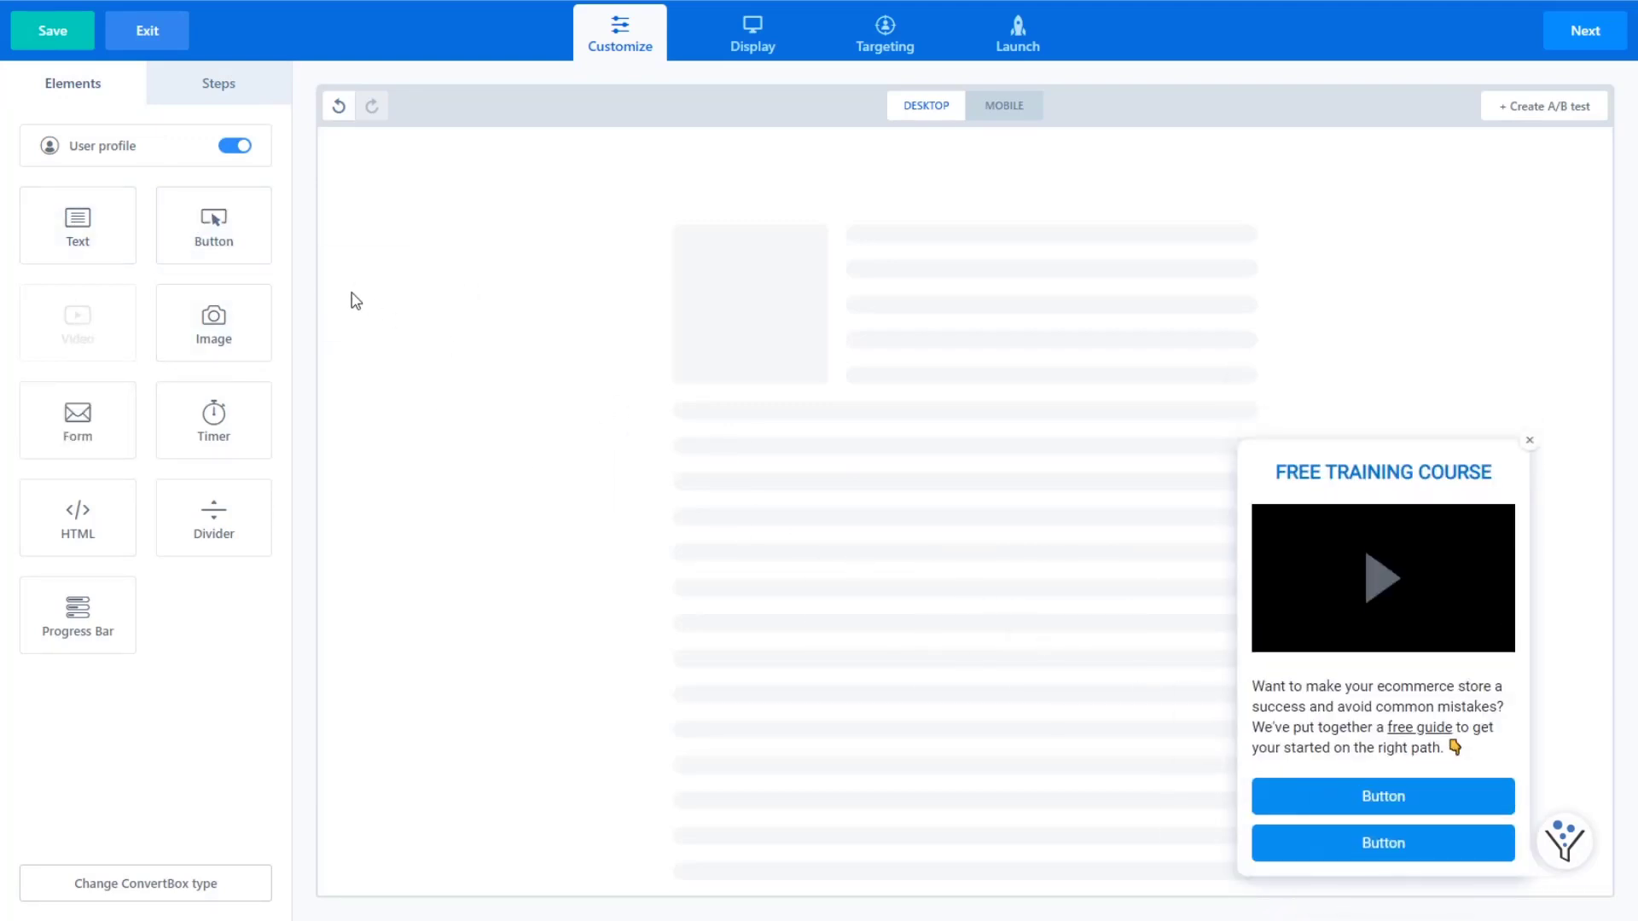
pyautogui.moveTo(215, 228); pyautogui.dragTo(1392, 859)
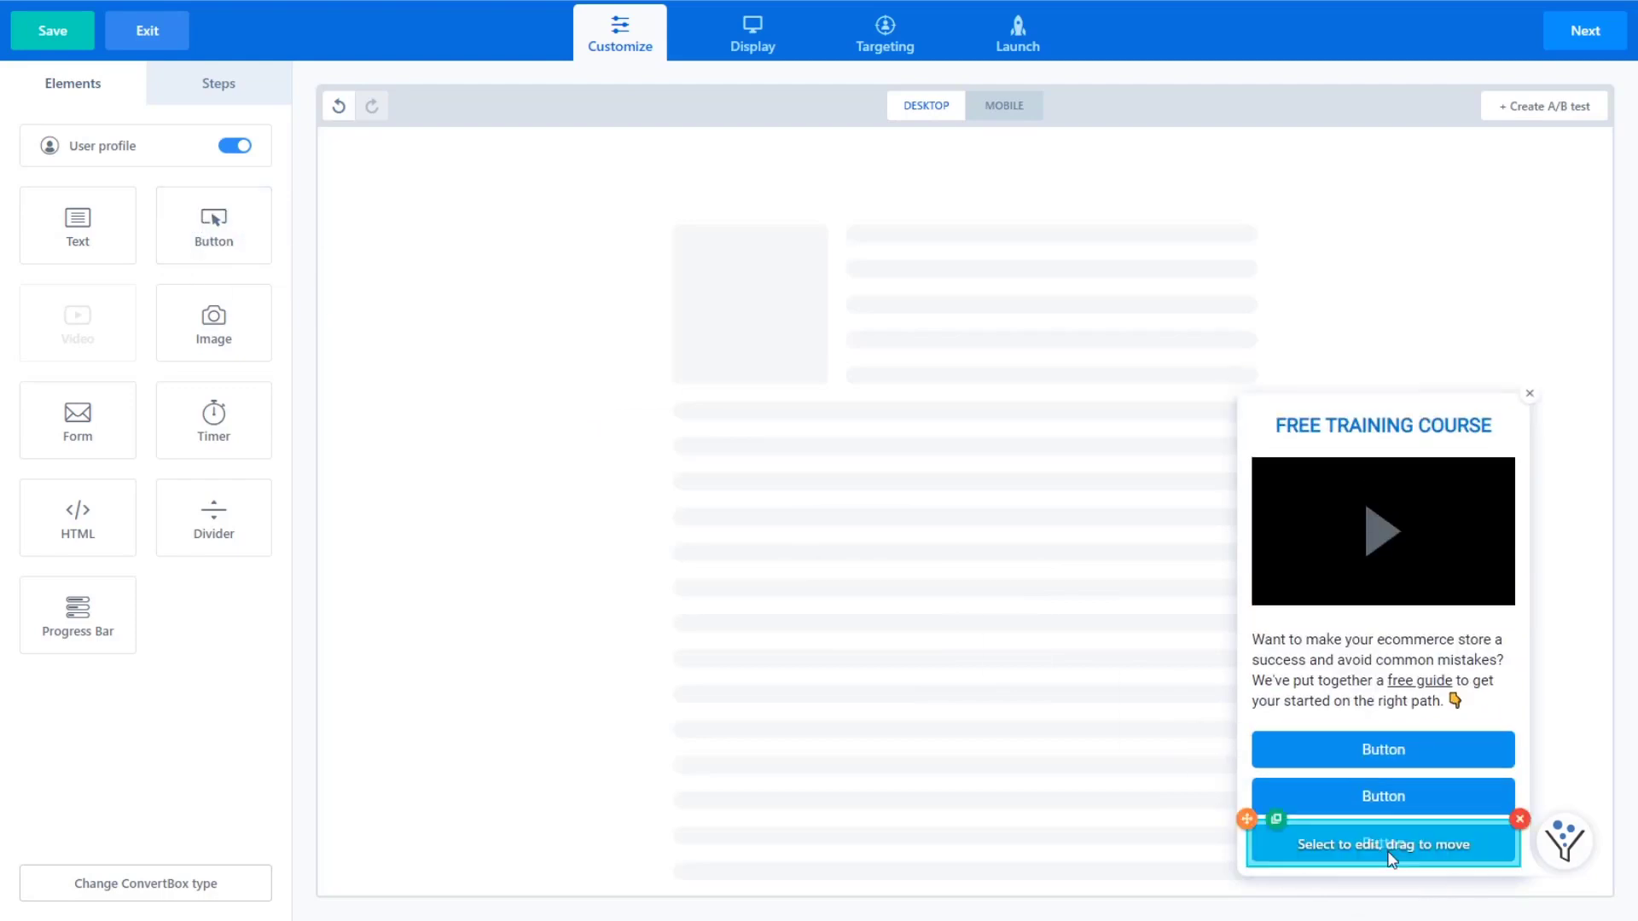
# Step: Replace the text below the video with "What type of business are you?"
pyautogui.click(1344, 672)
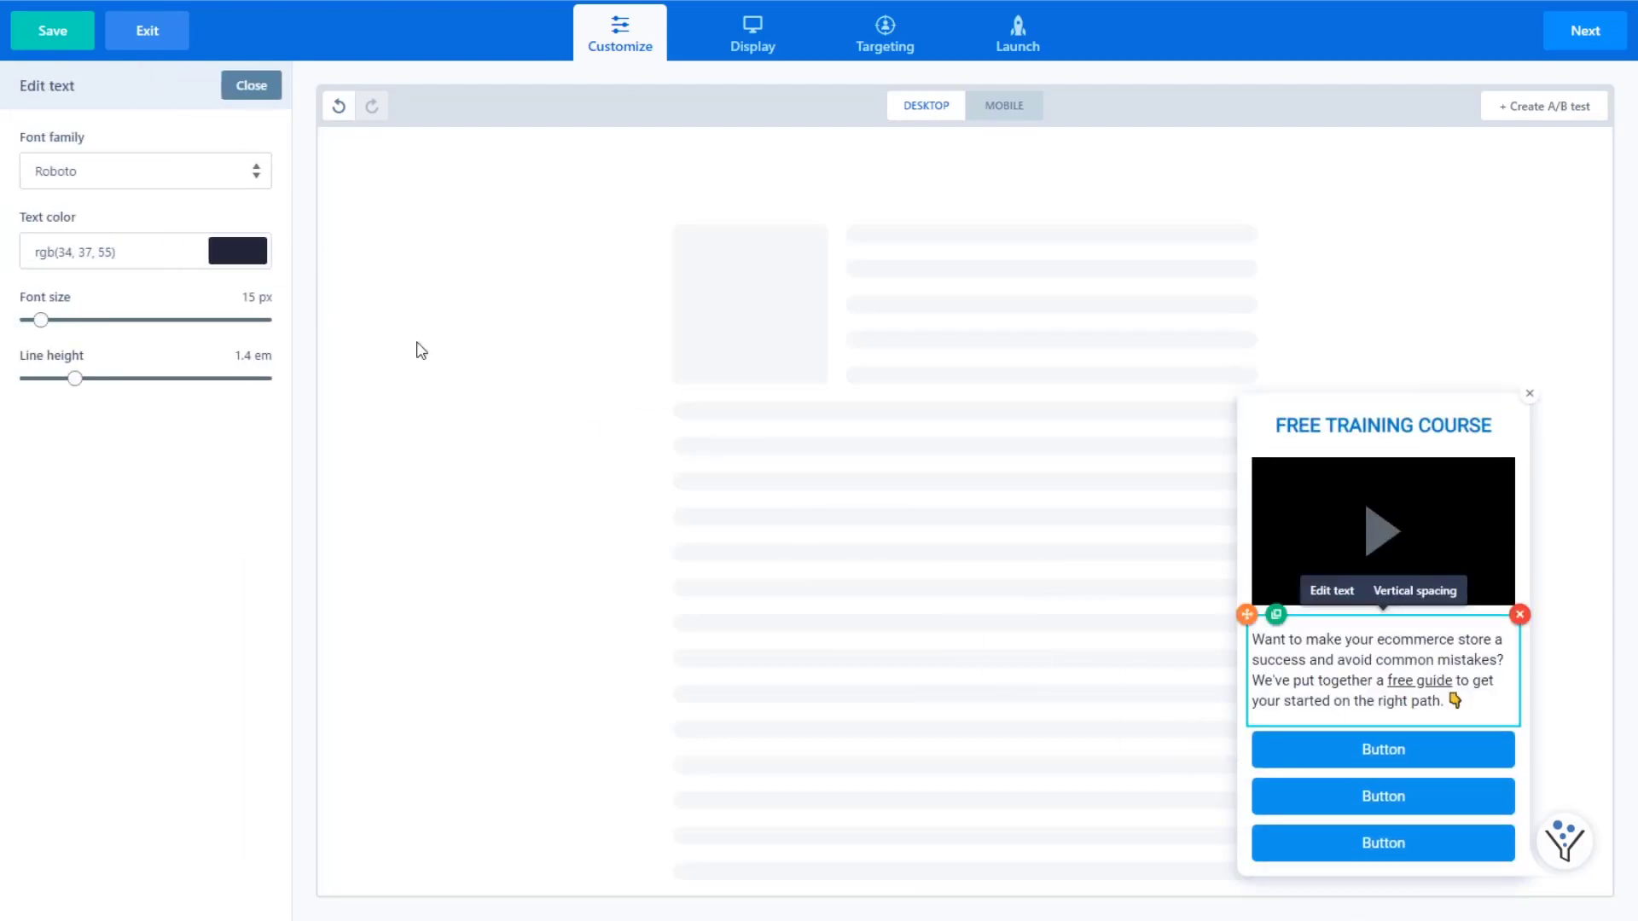
pyautogui.click(1421, 679)
pyautogui.doubleClick(1421, 678)
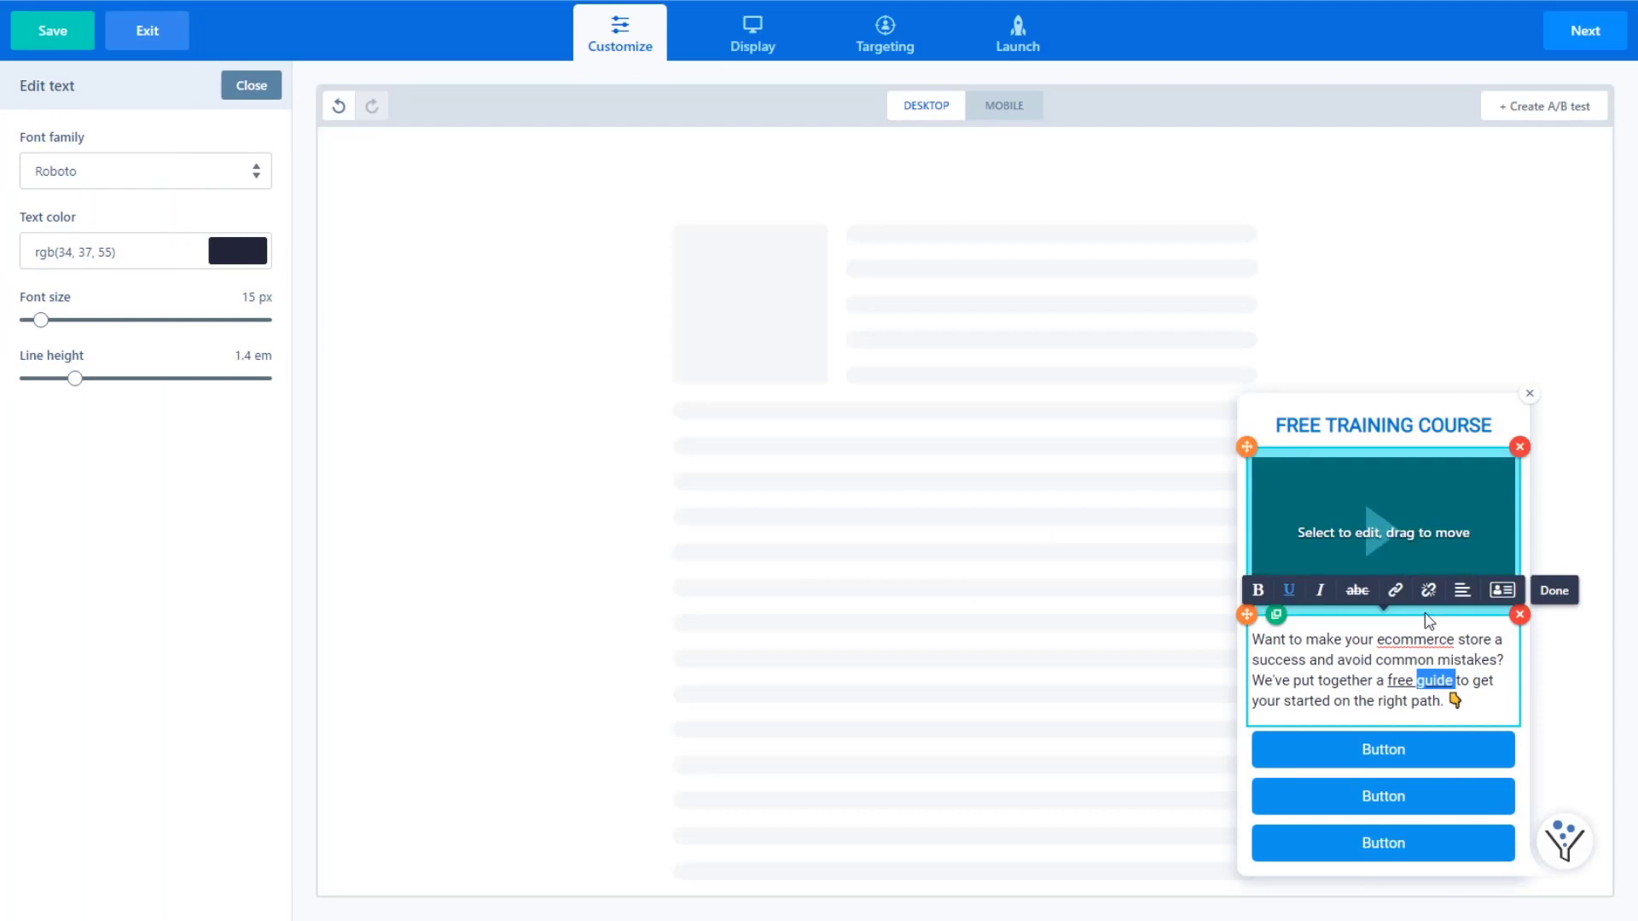
pyautogui.hotkey('ctrl', 'a')
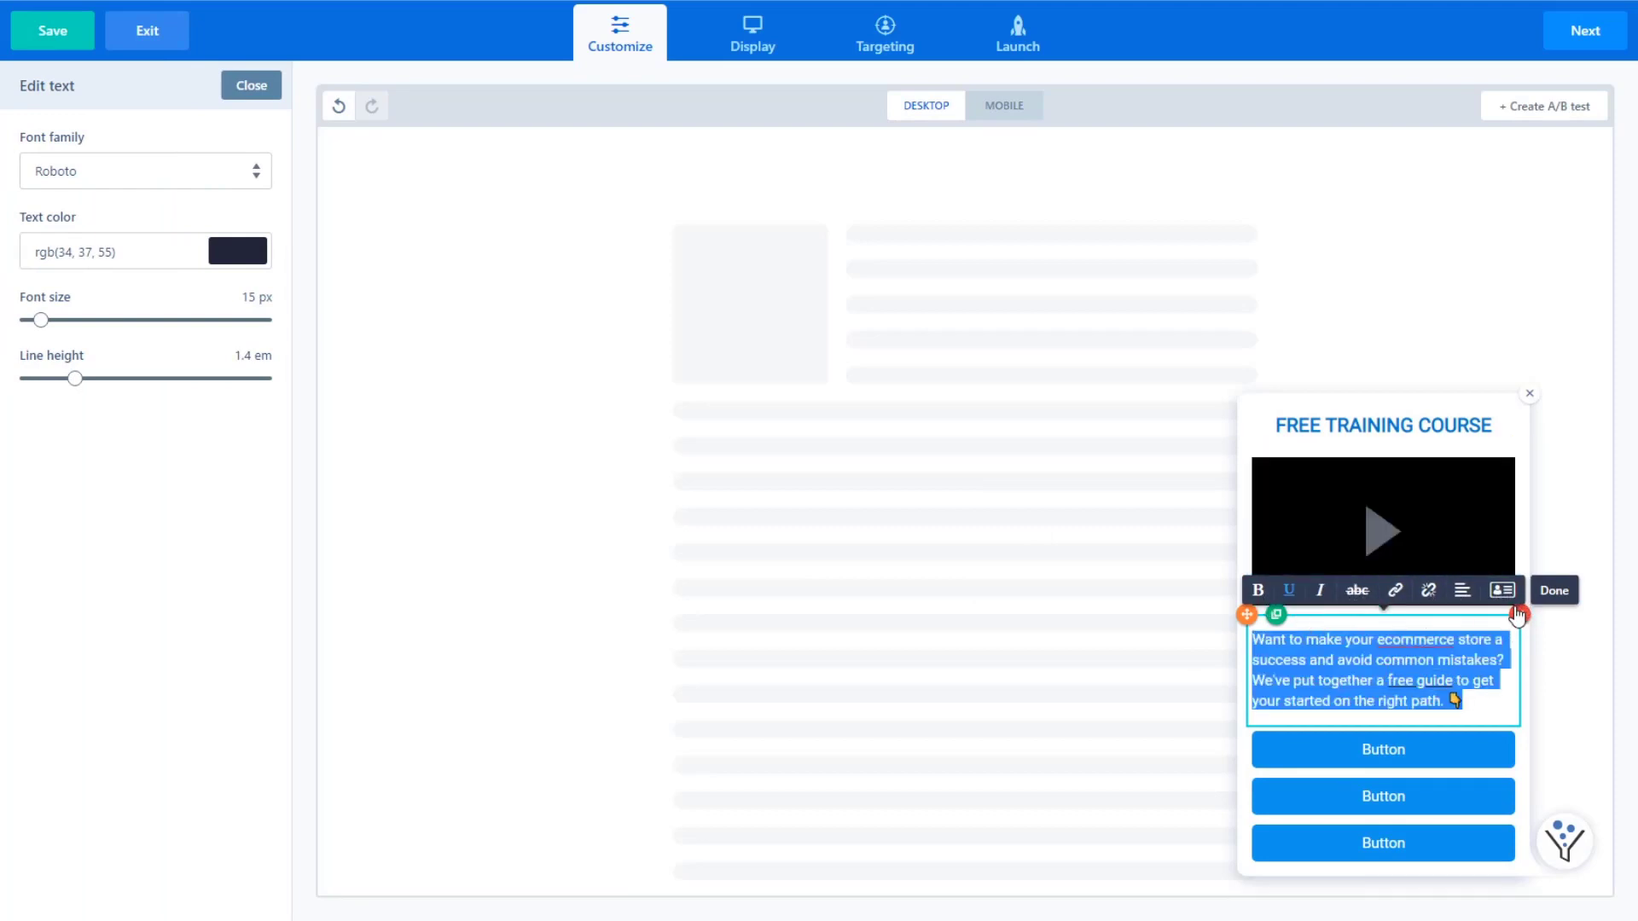
pyautogui.write('What type o')
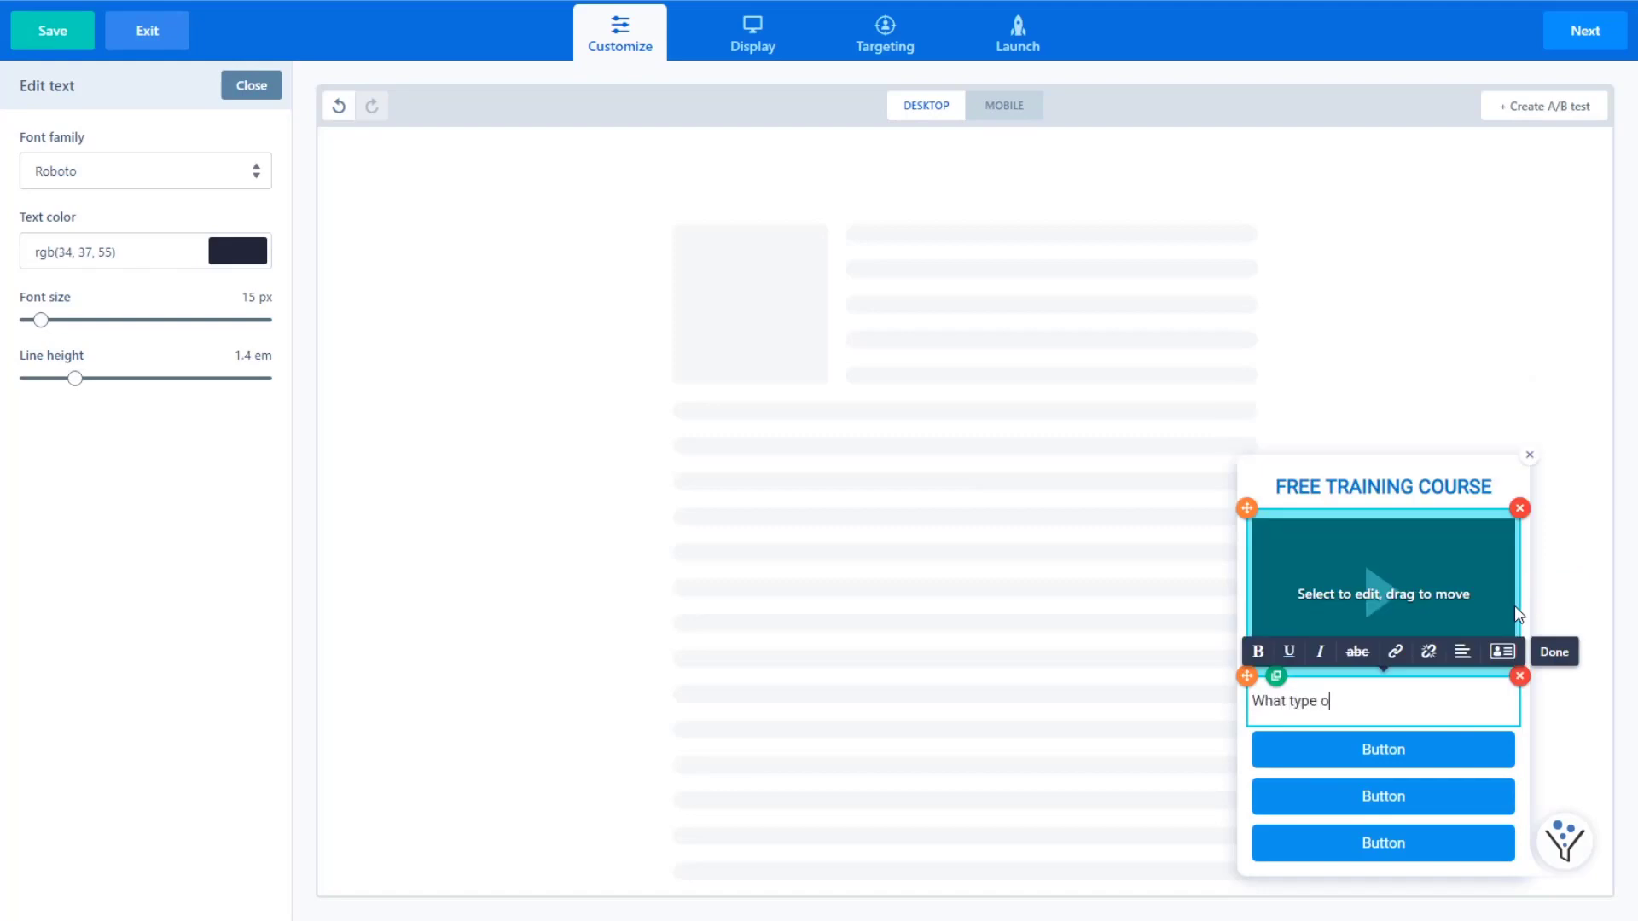
pyautogui.write('f business are you?')
# Step: Label the three buttons, in order, "Solopreneur", "Coach / Consultant" and "Ecommerce"
pyautogui.click(1376, 756)
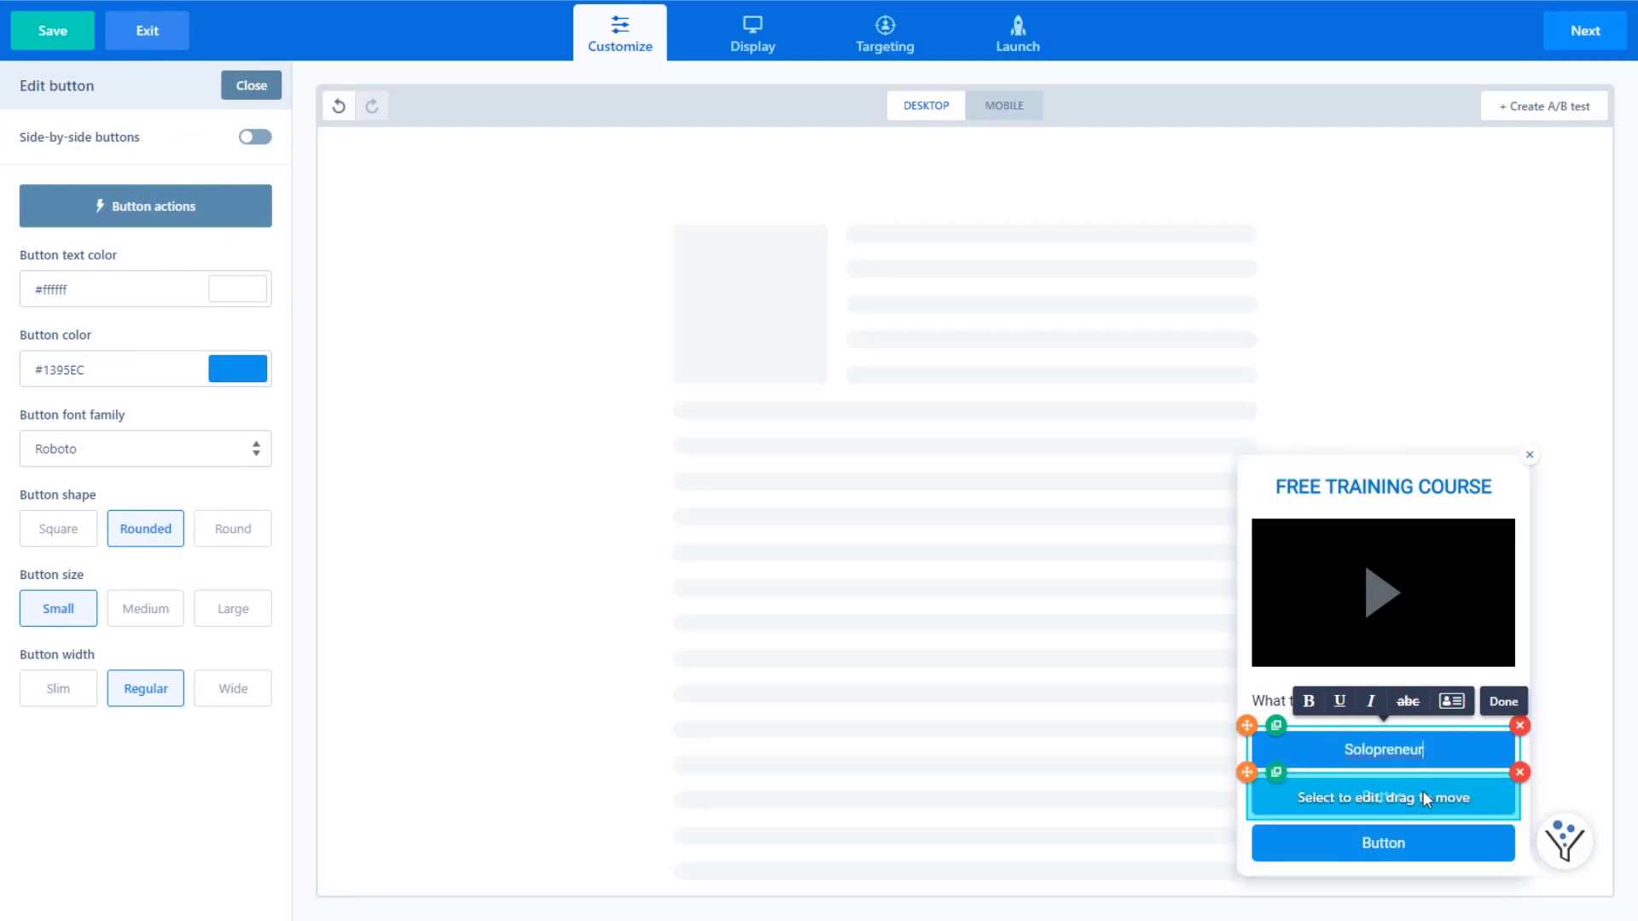
pyautogui.doubleClick(1383, 801)
pyautogui.press('BackSpace')
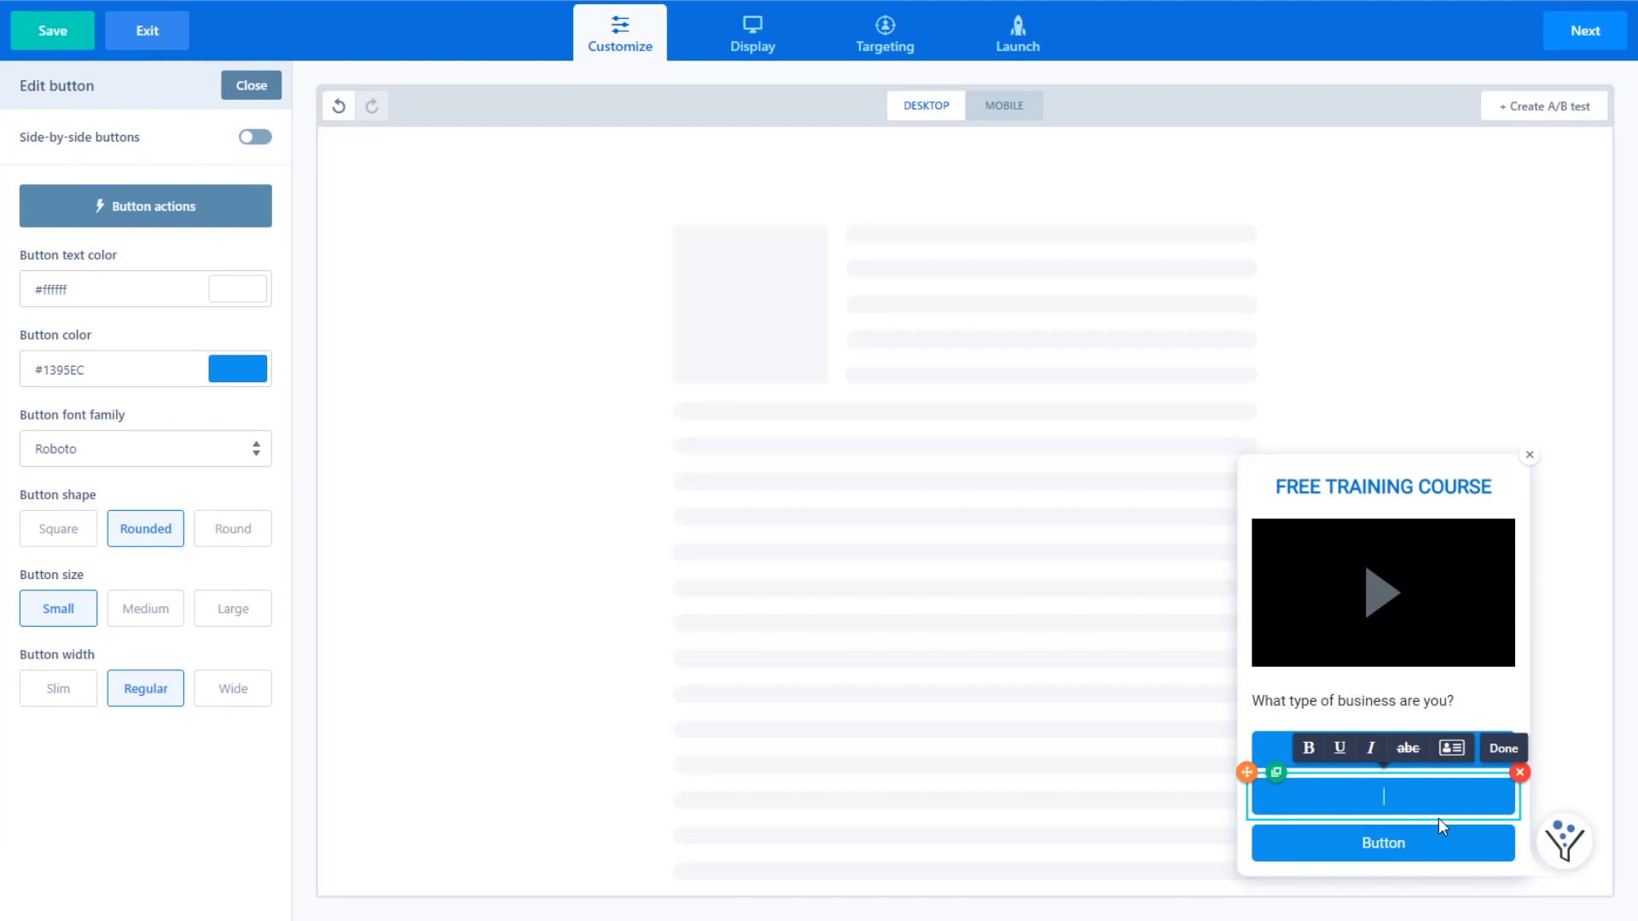
pyautogui.write('Coach / Consultant')
pyautogui.click(1396, 848)
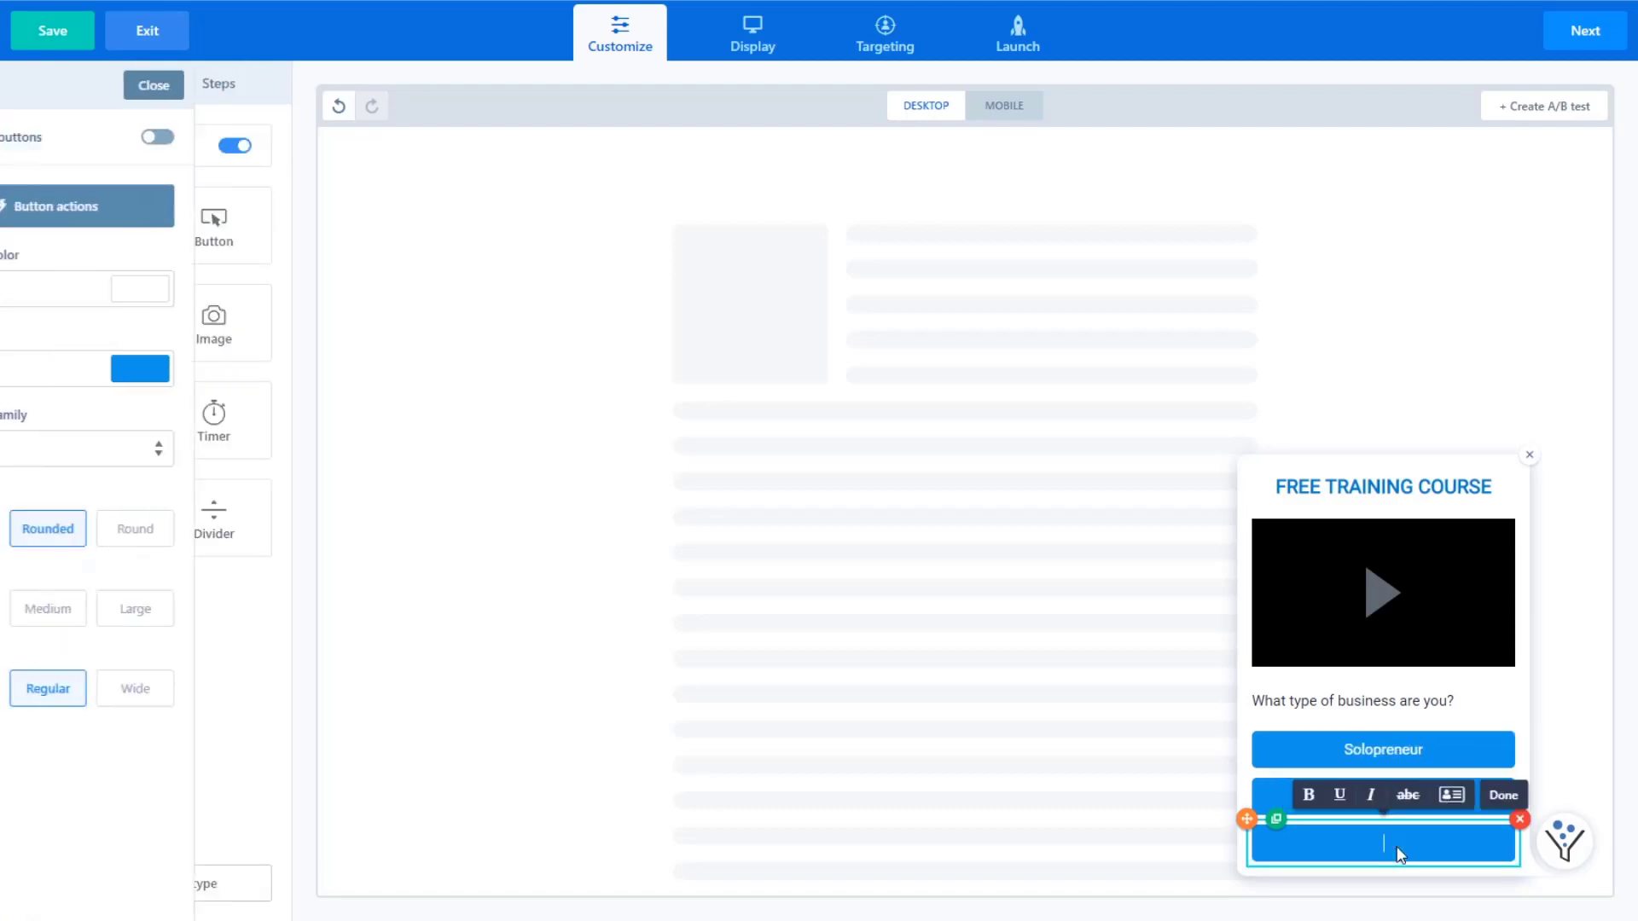
pyautogui.write('Ecommerce')
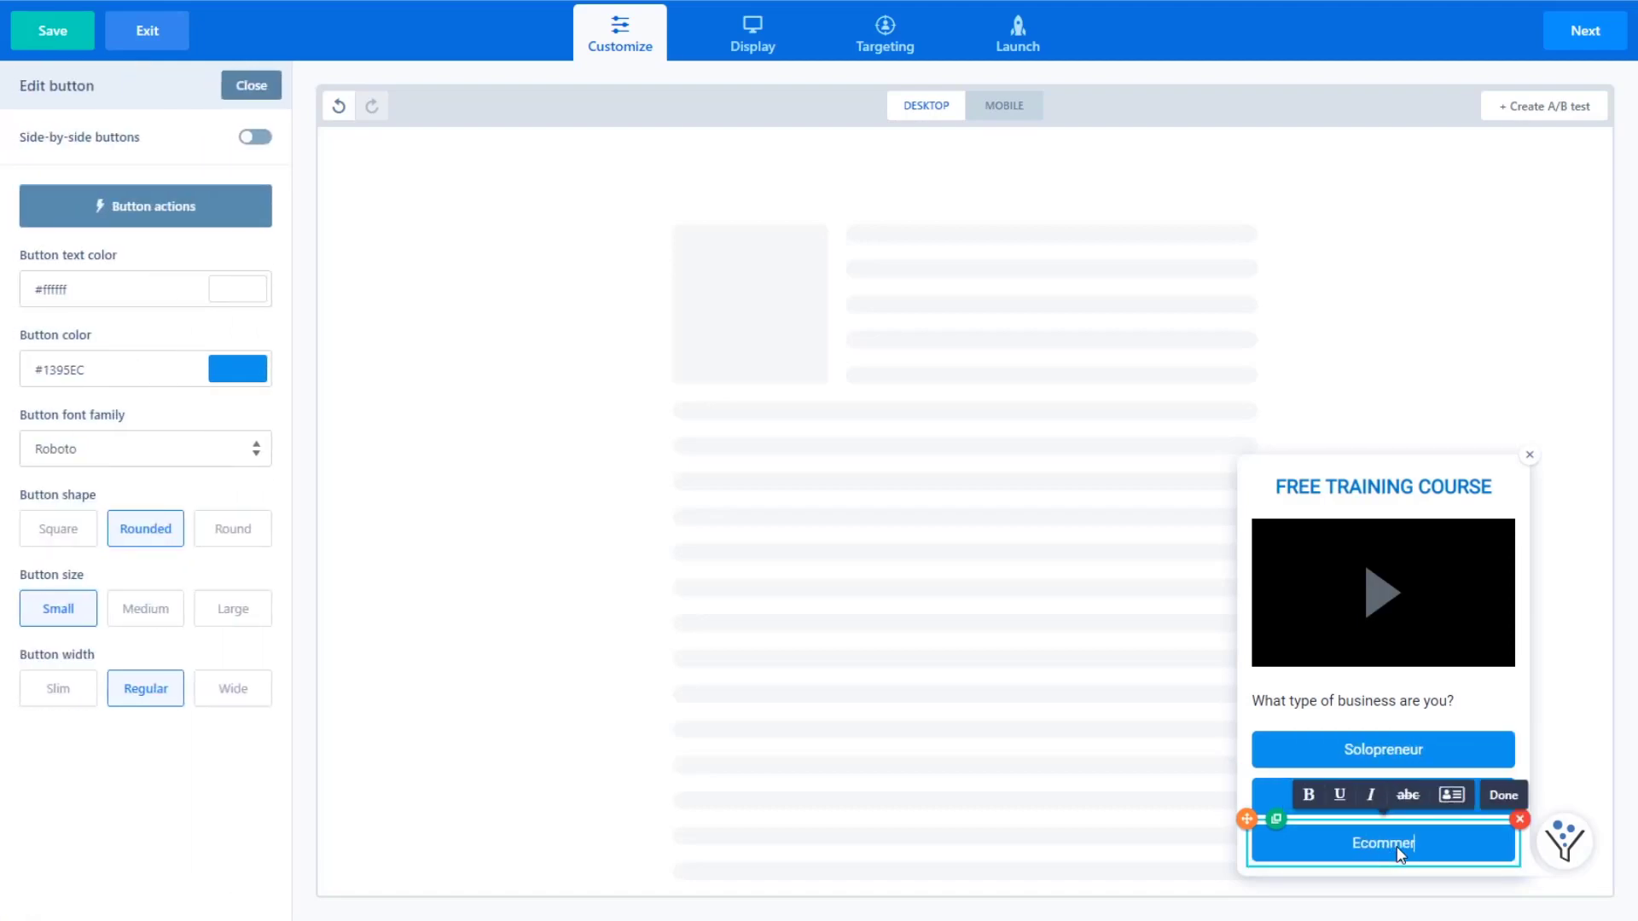
pyautogui.click(1440, 698)
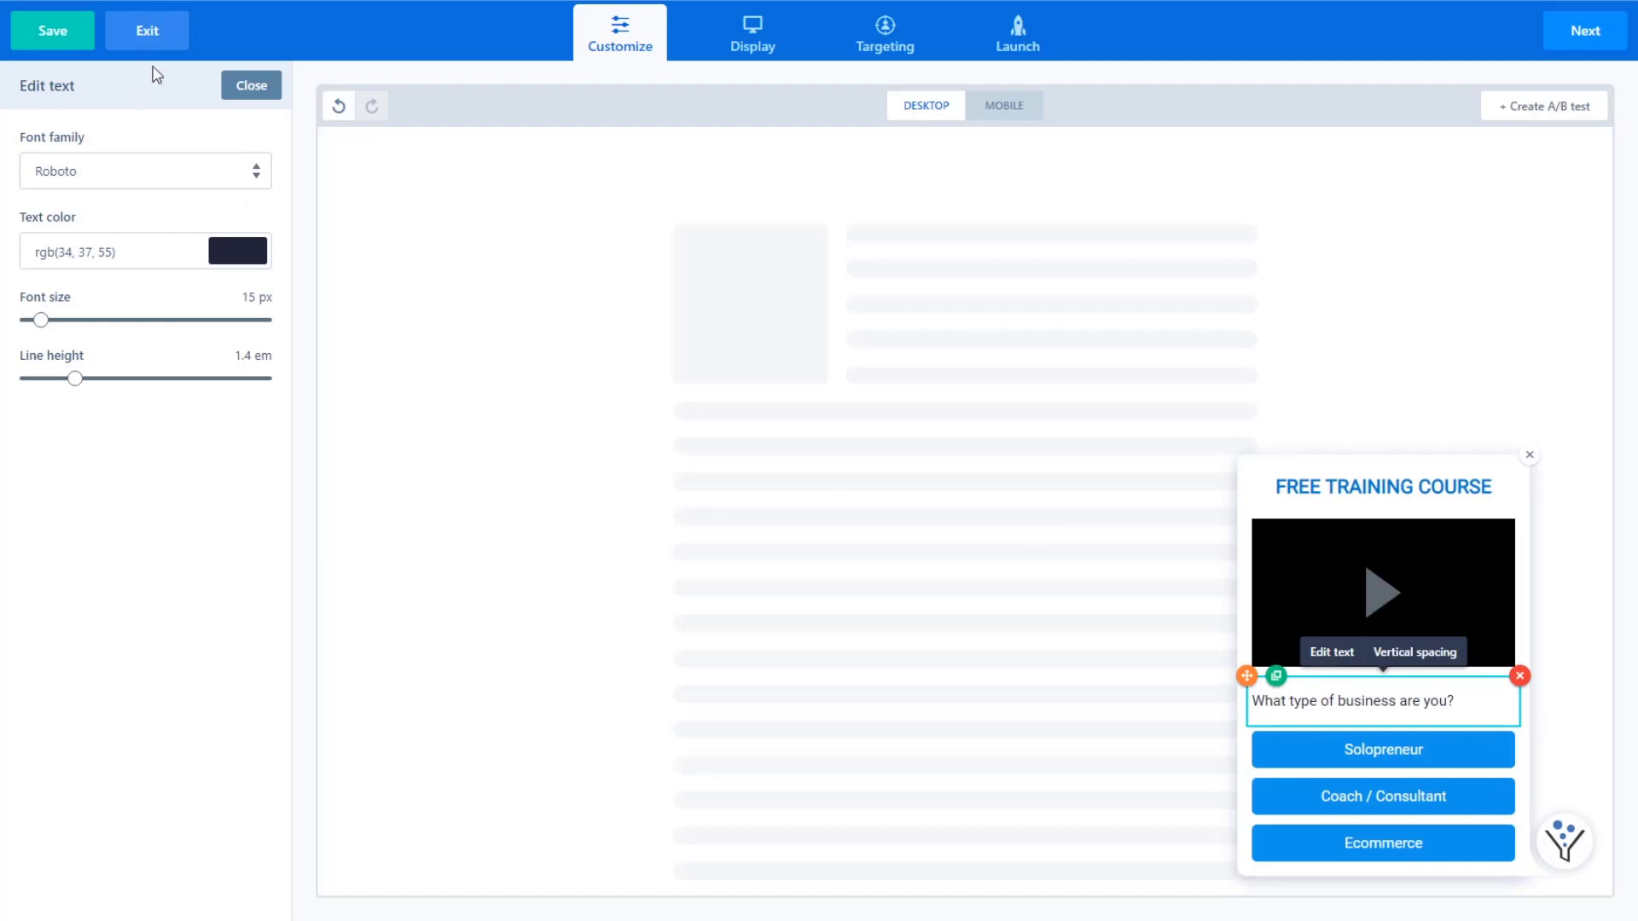
# Step: Start creating steps for the ConvertBox and add a new step named "Ecommerce"
pyautogui.click(232, 89)
pyautogui.click(201, 94)
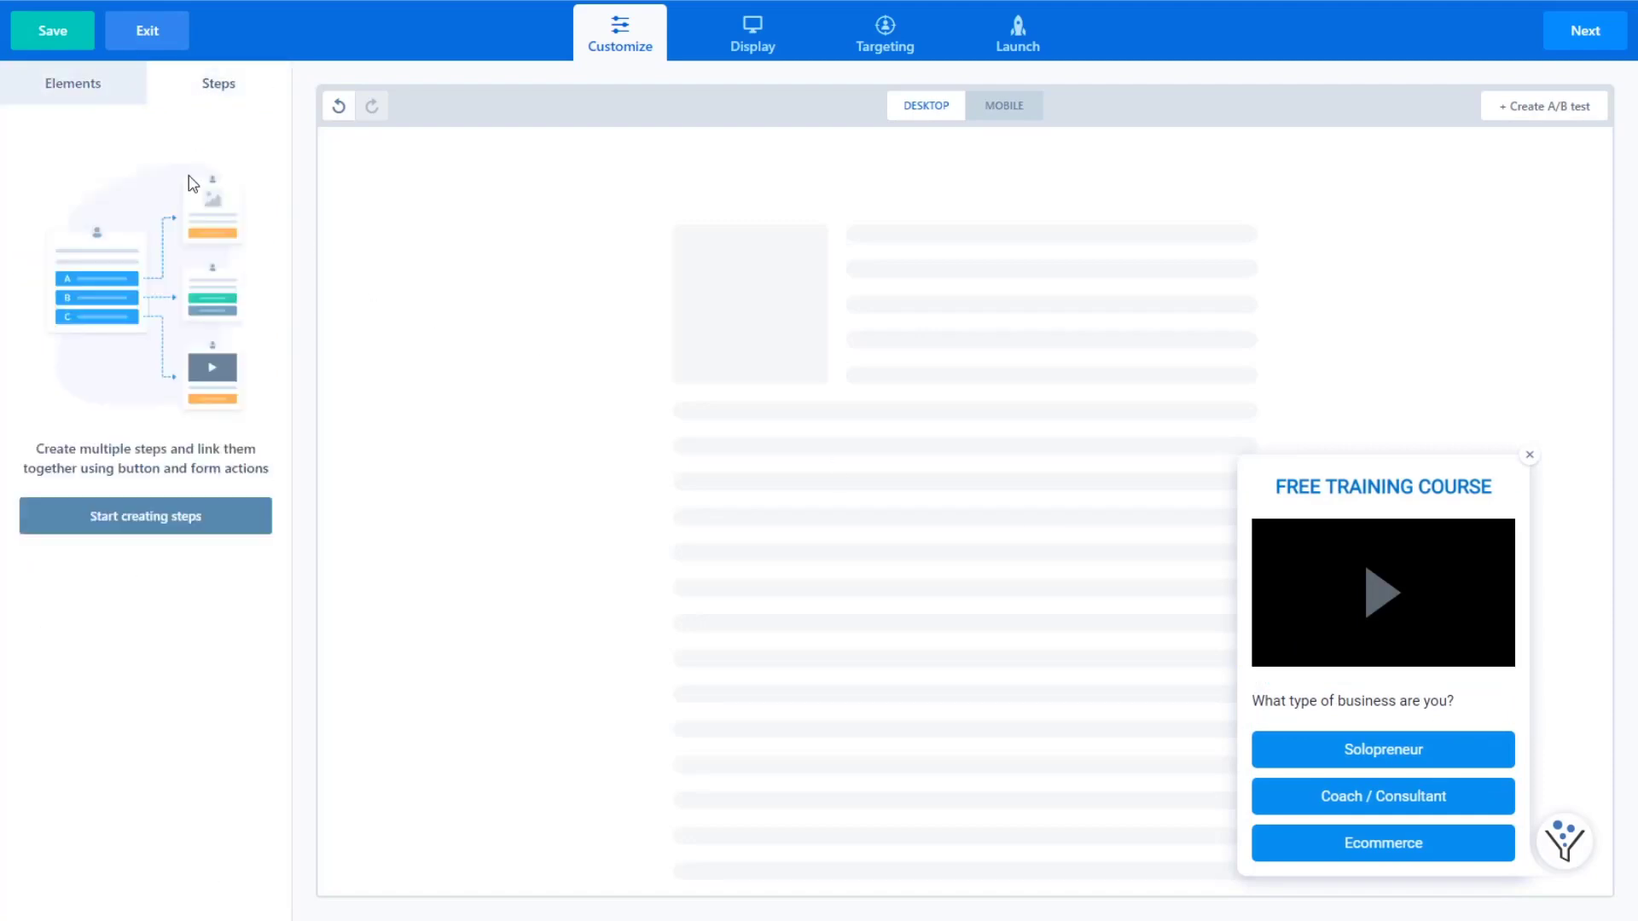
pyautogui.click(137, 525)
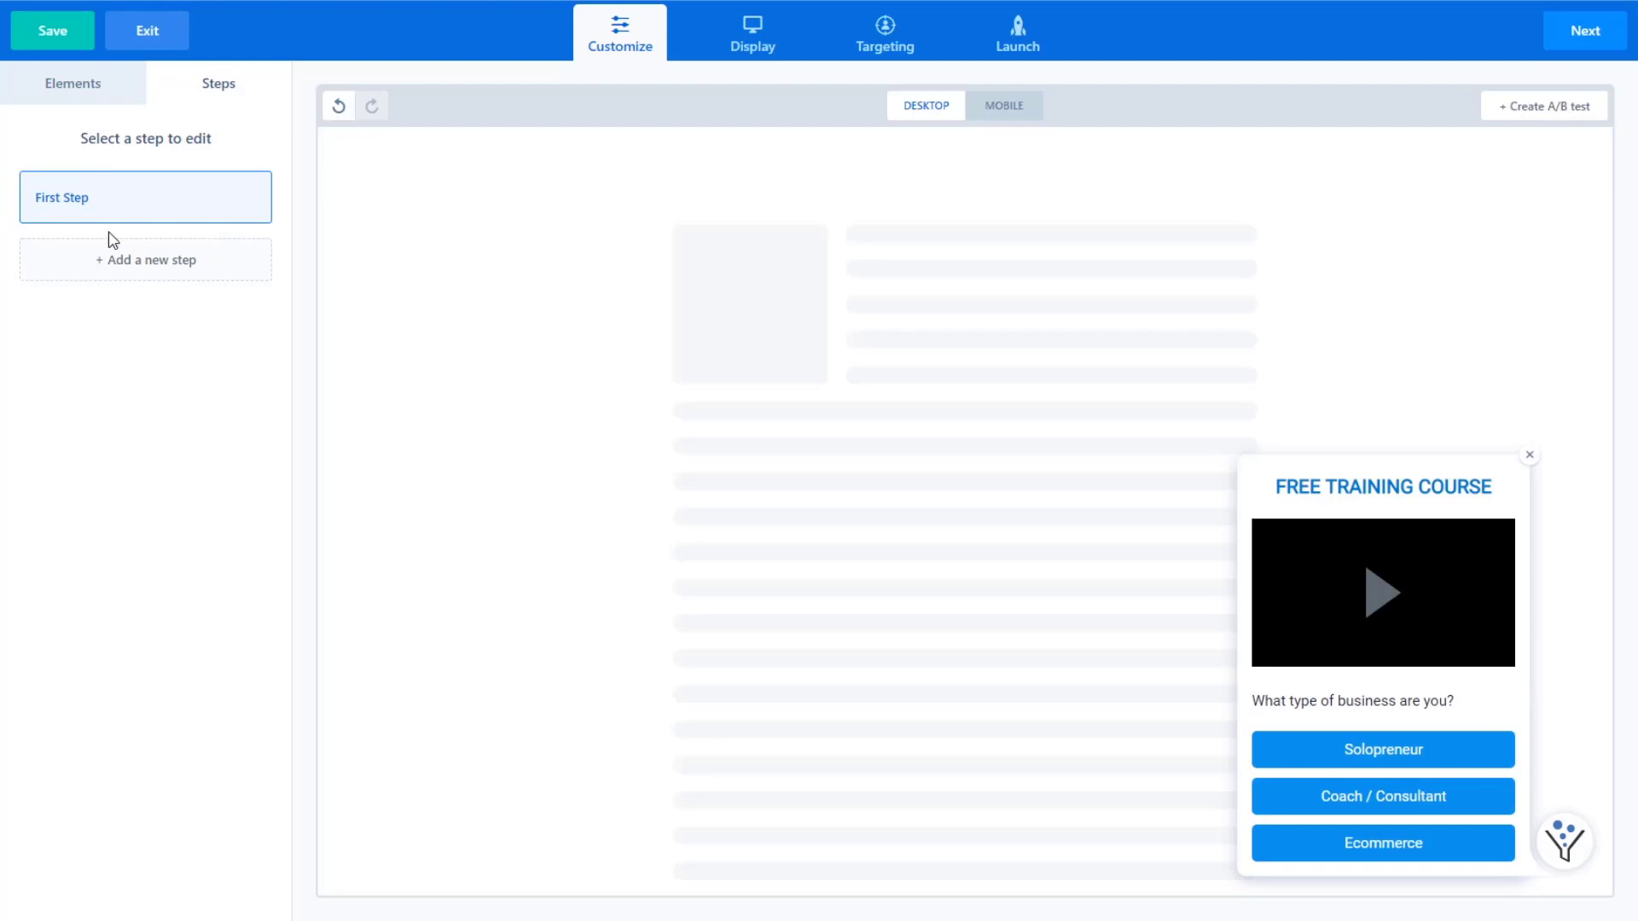
pyautogui.click(135, 273)
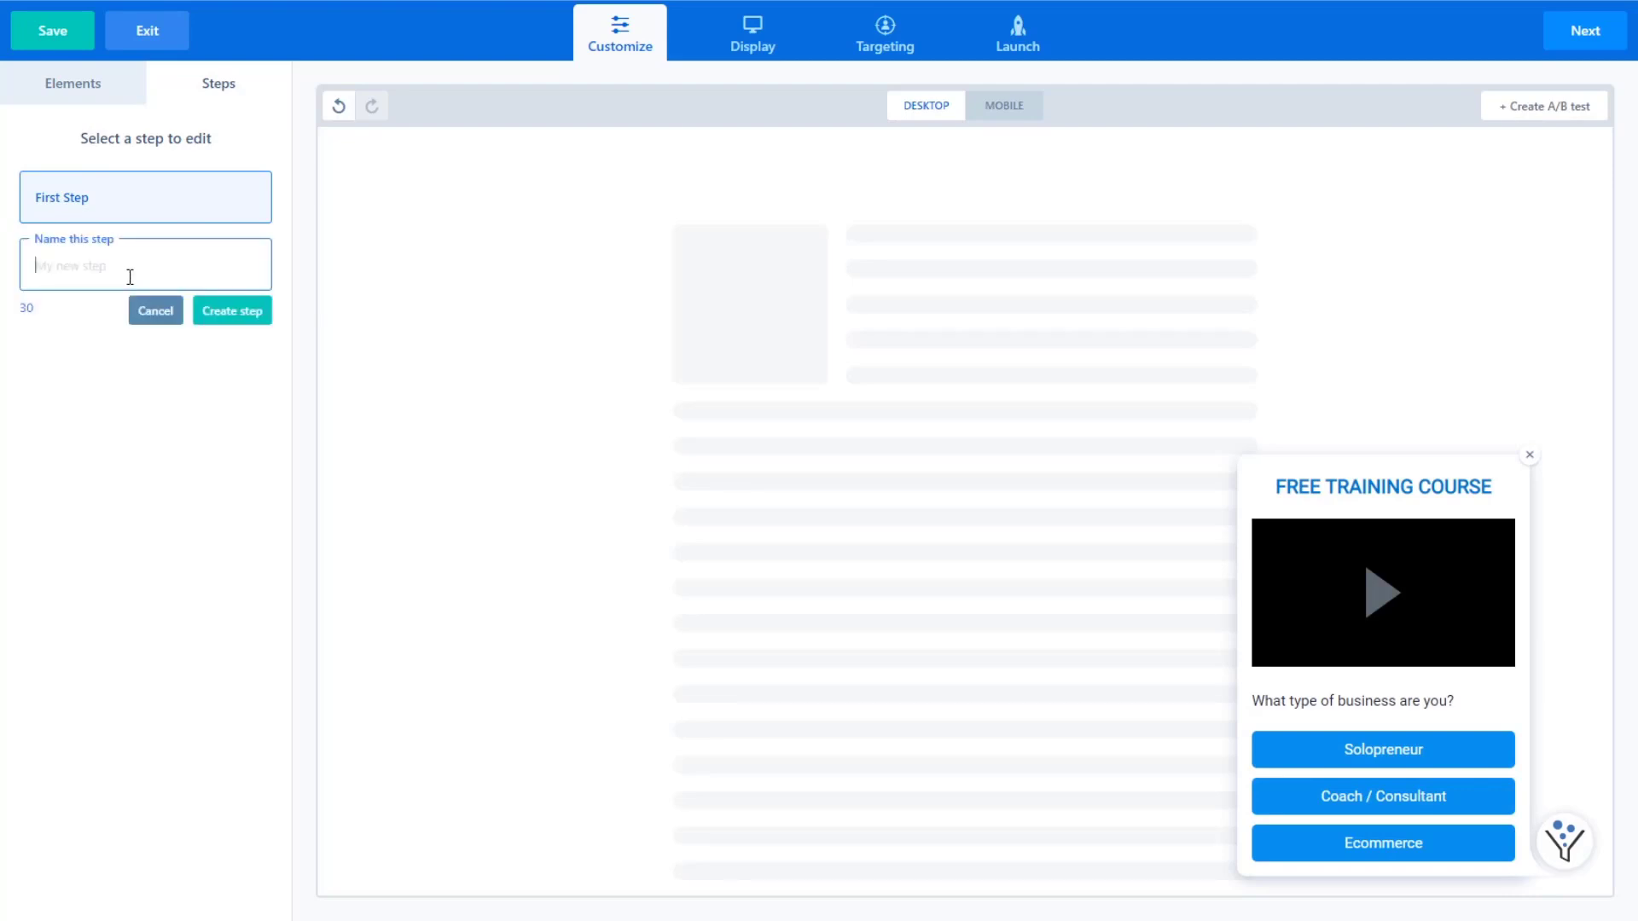
pyautogui.write('Ecommerce')
pyautogui.click(239, 315)
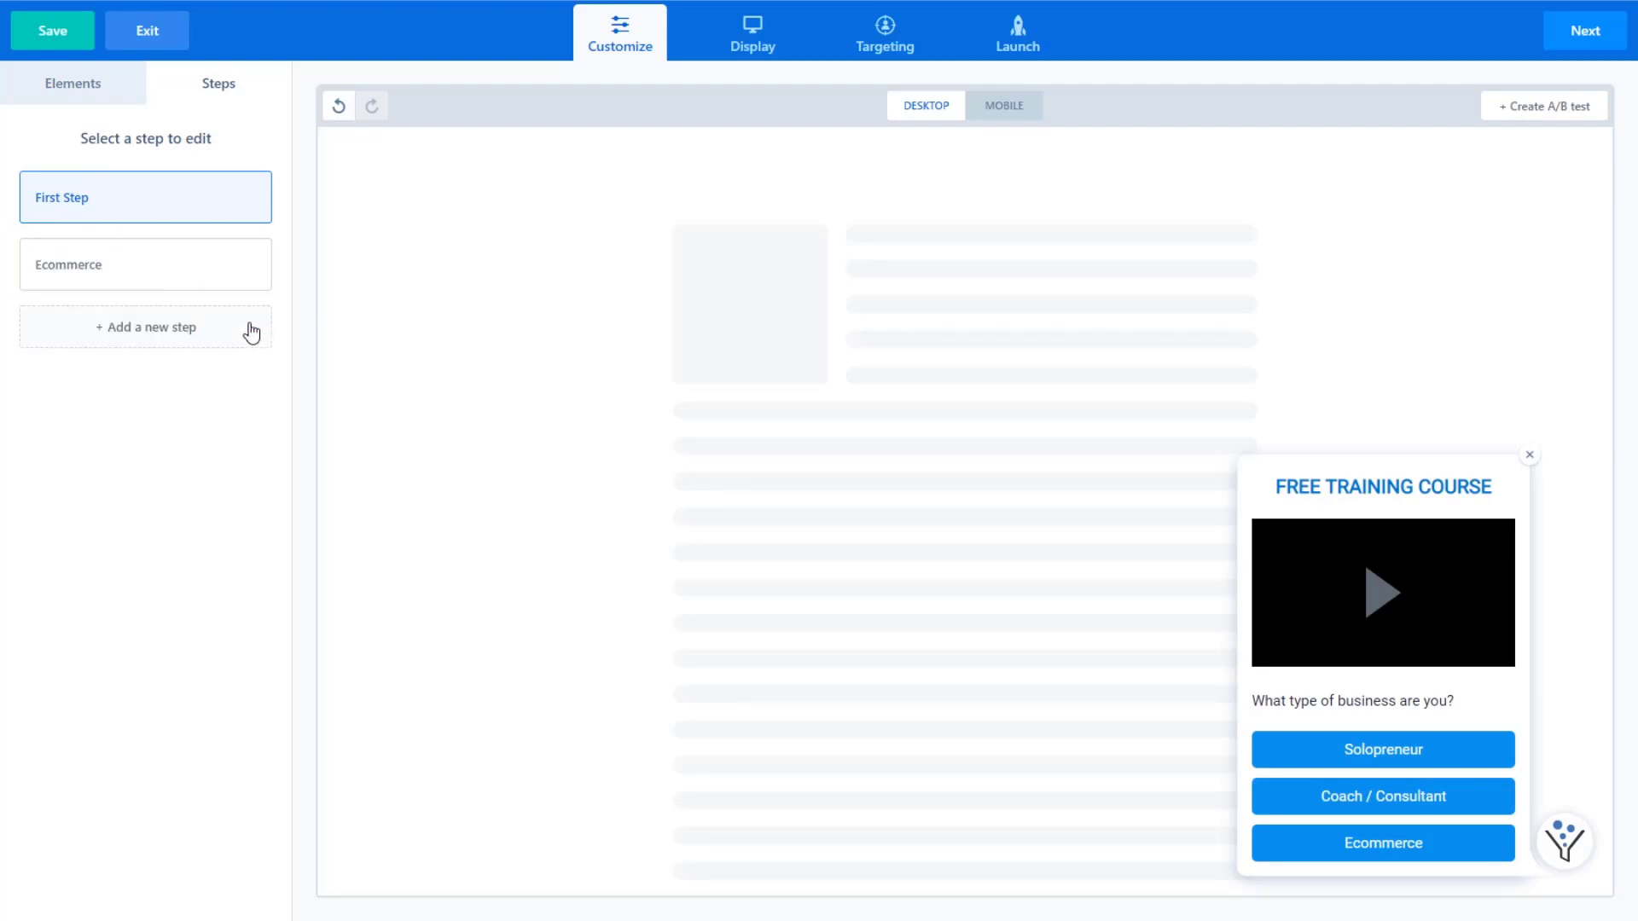
# Step: Fill the empty Ecommerce step with a video, a text element and a button, and insert a form between the text and the button
pyautogui.moveTo(109, 267)
pyautogui.click(186, 273)
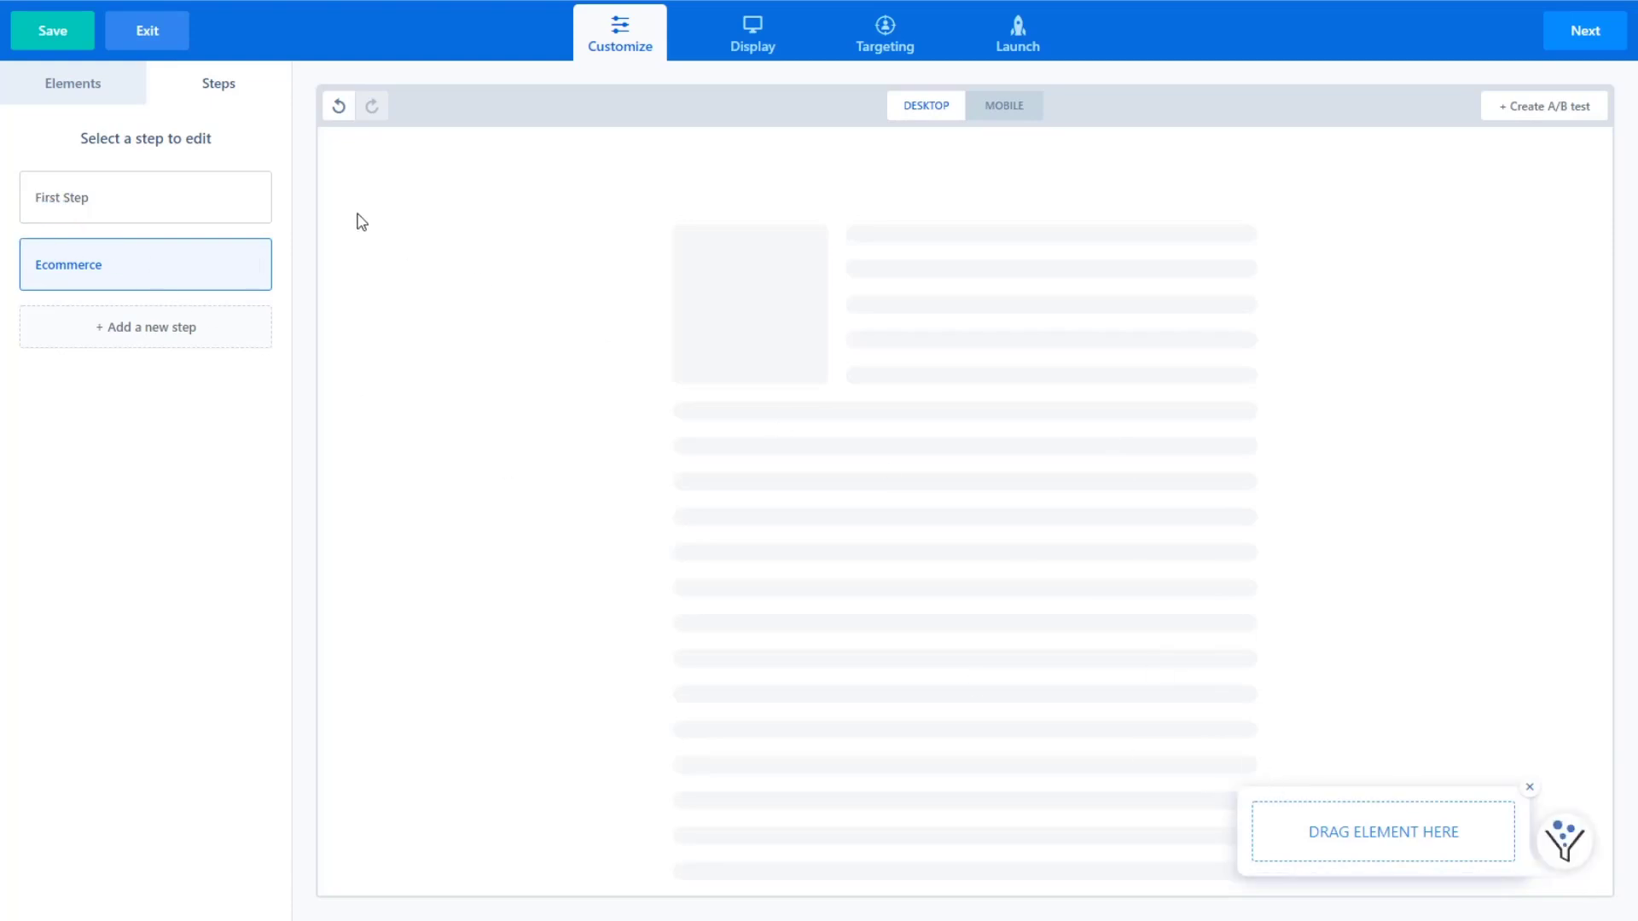
pyautogui.click(100, 82)
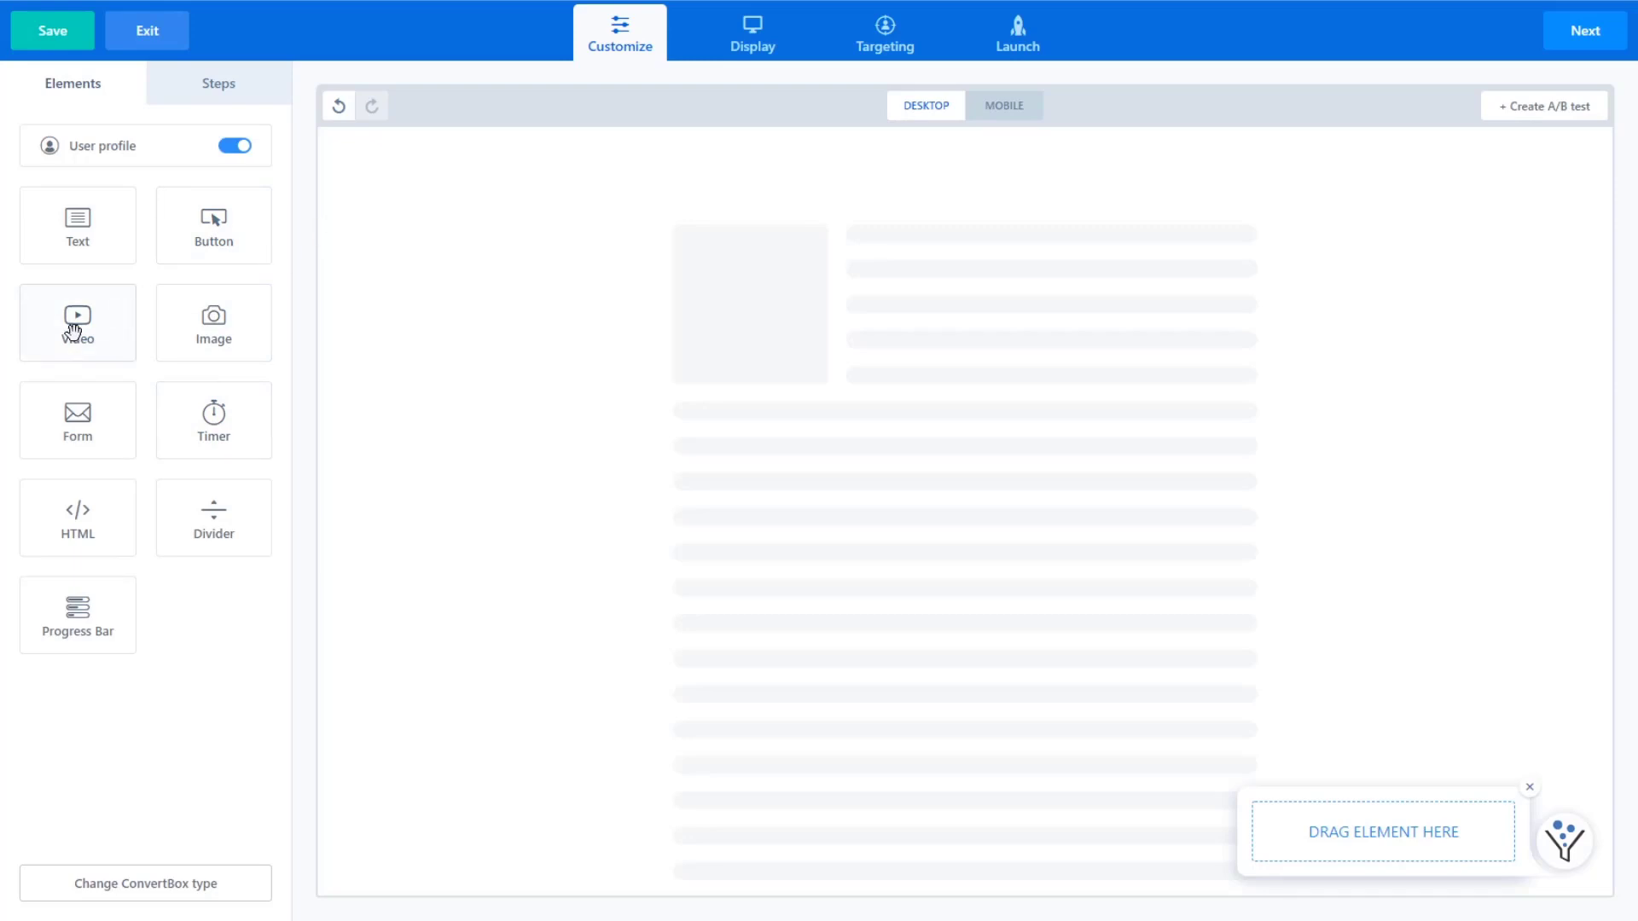
pyautogui.moveTo(77, 321); pyautogui.dragTo(1408, 829)
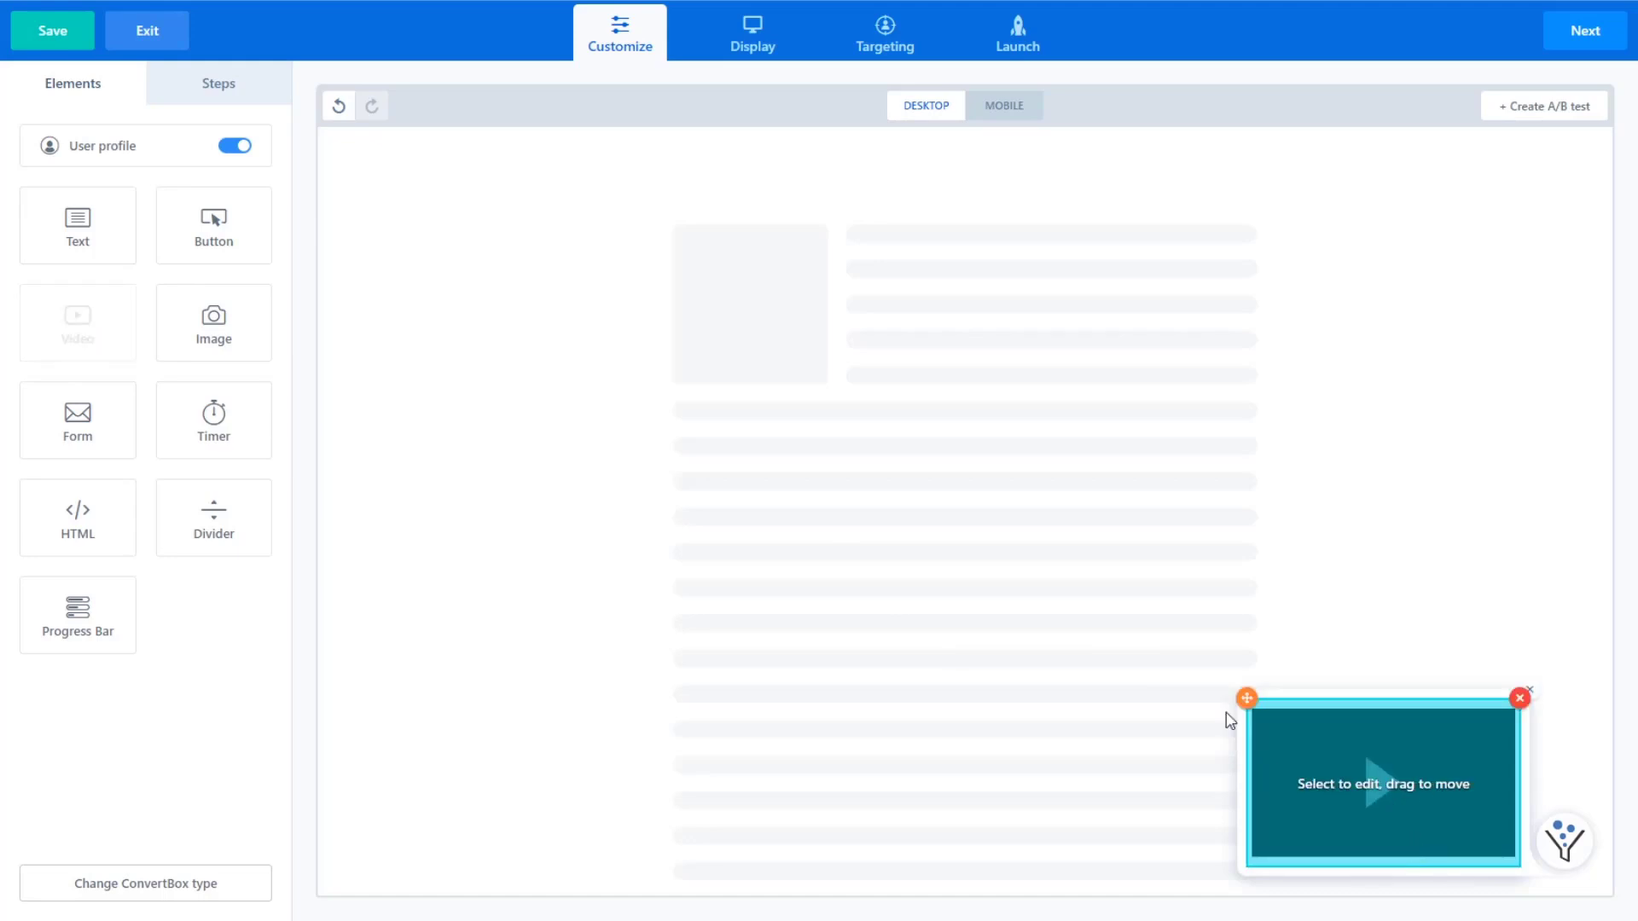
pyautogui.moveTo(105, 228); pyautogui.dragTo(1326, 870)
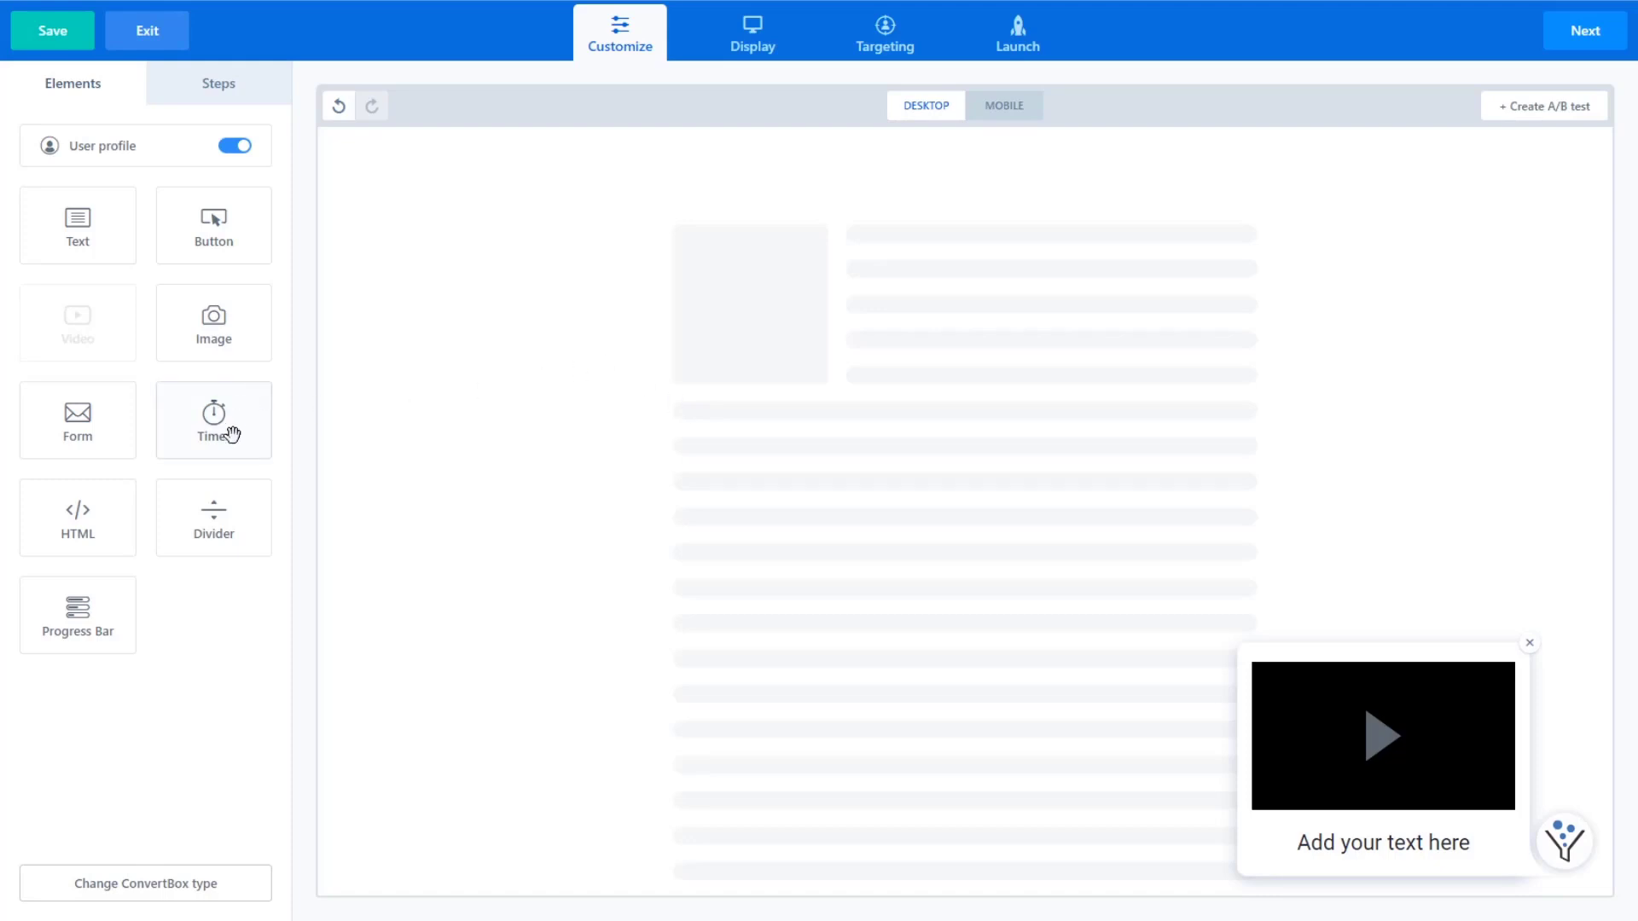
pyautogui.moveTo(215, 223); pyautogui.dragTo(1399, 840)
pyautogui.click(171, 98)
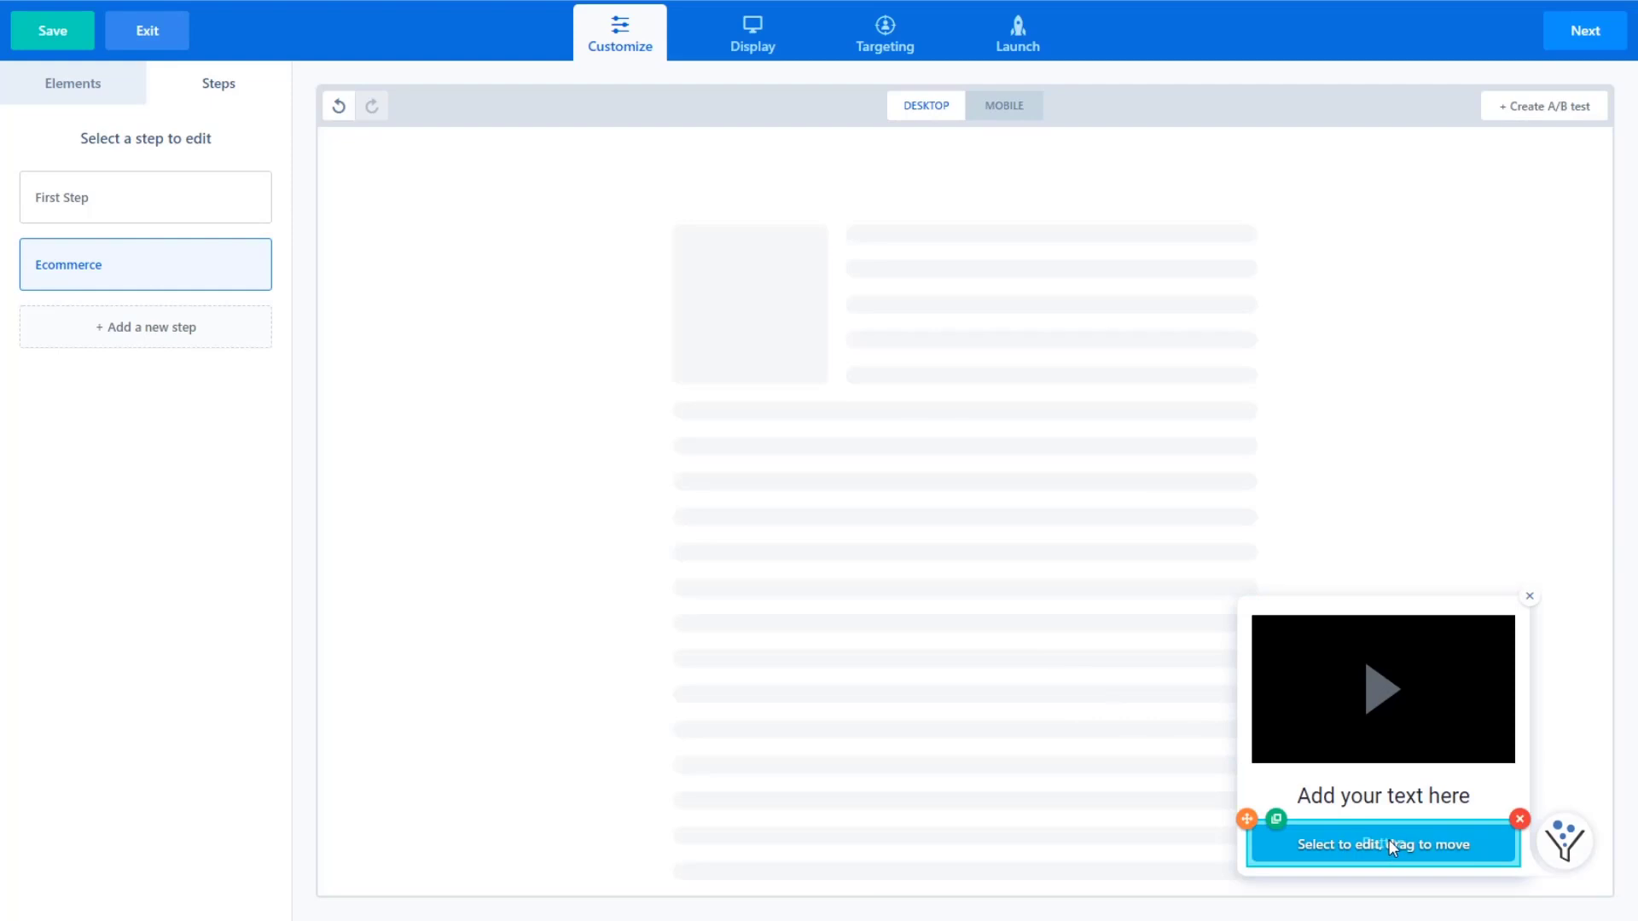
pyautogui.click(87, 91)
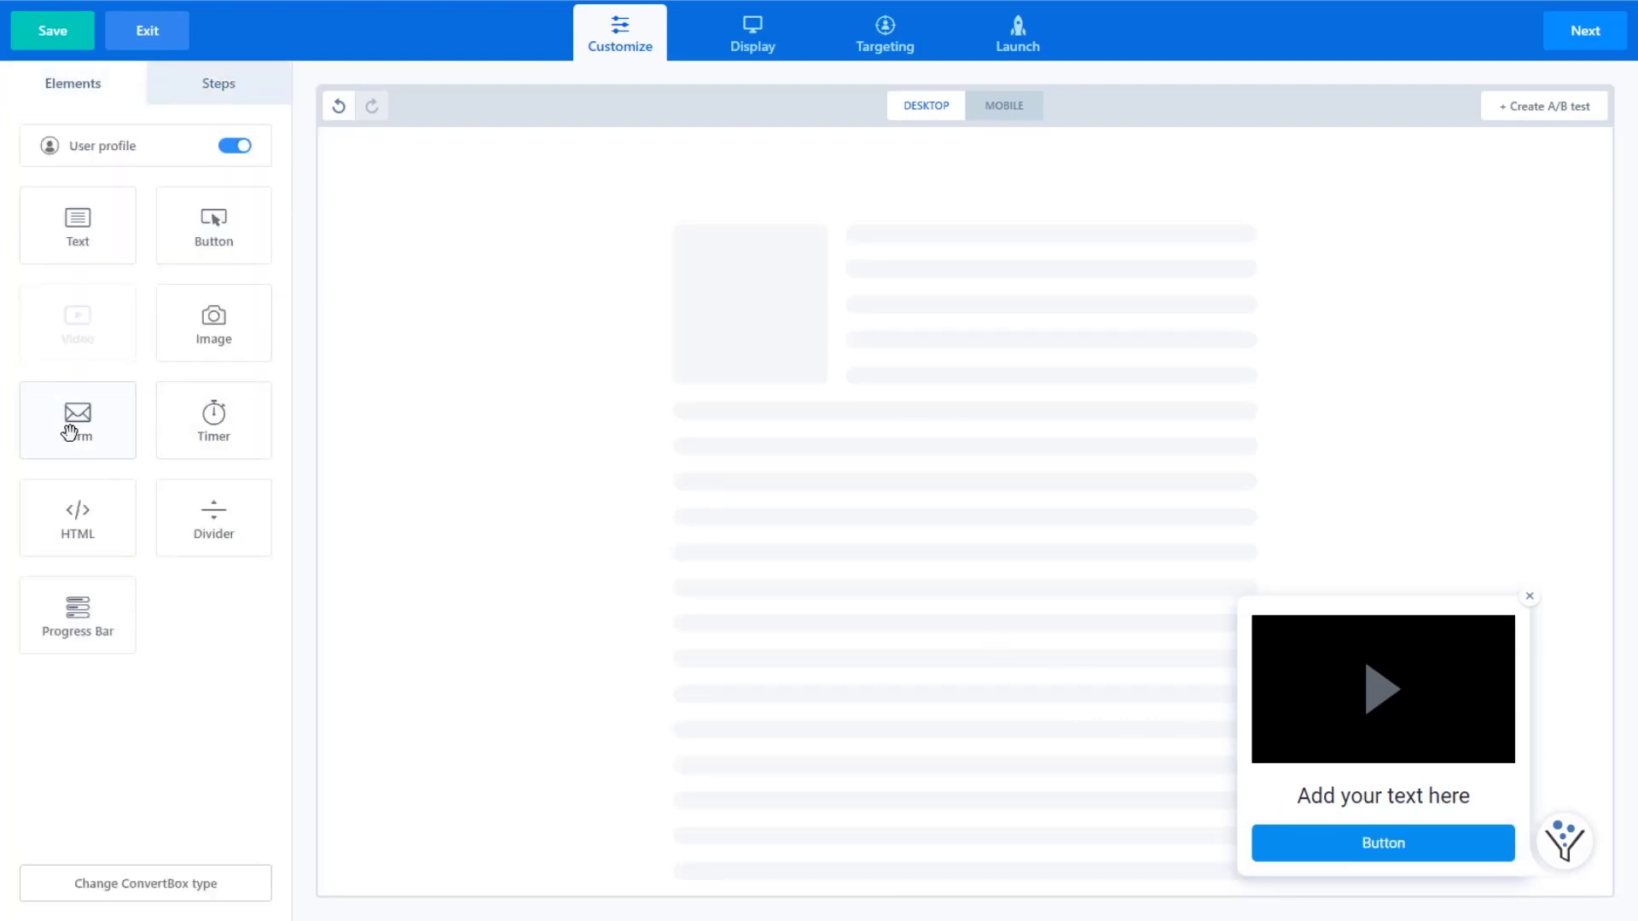
pyautogui.moveTo(70, 433); pyautogui.dragTo(1420, 788)
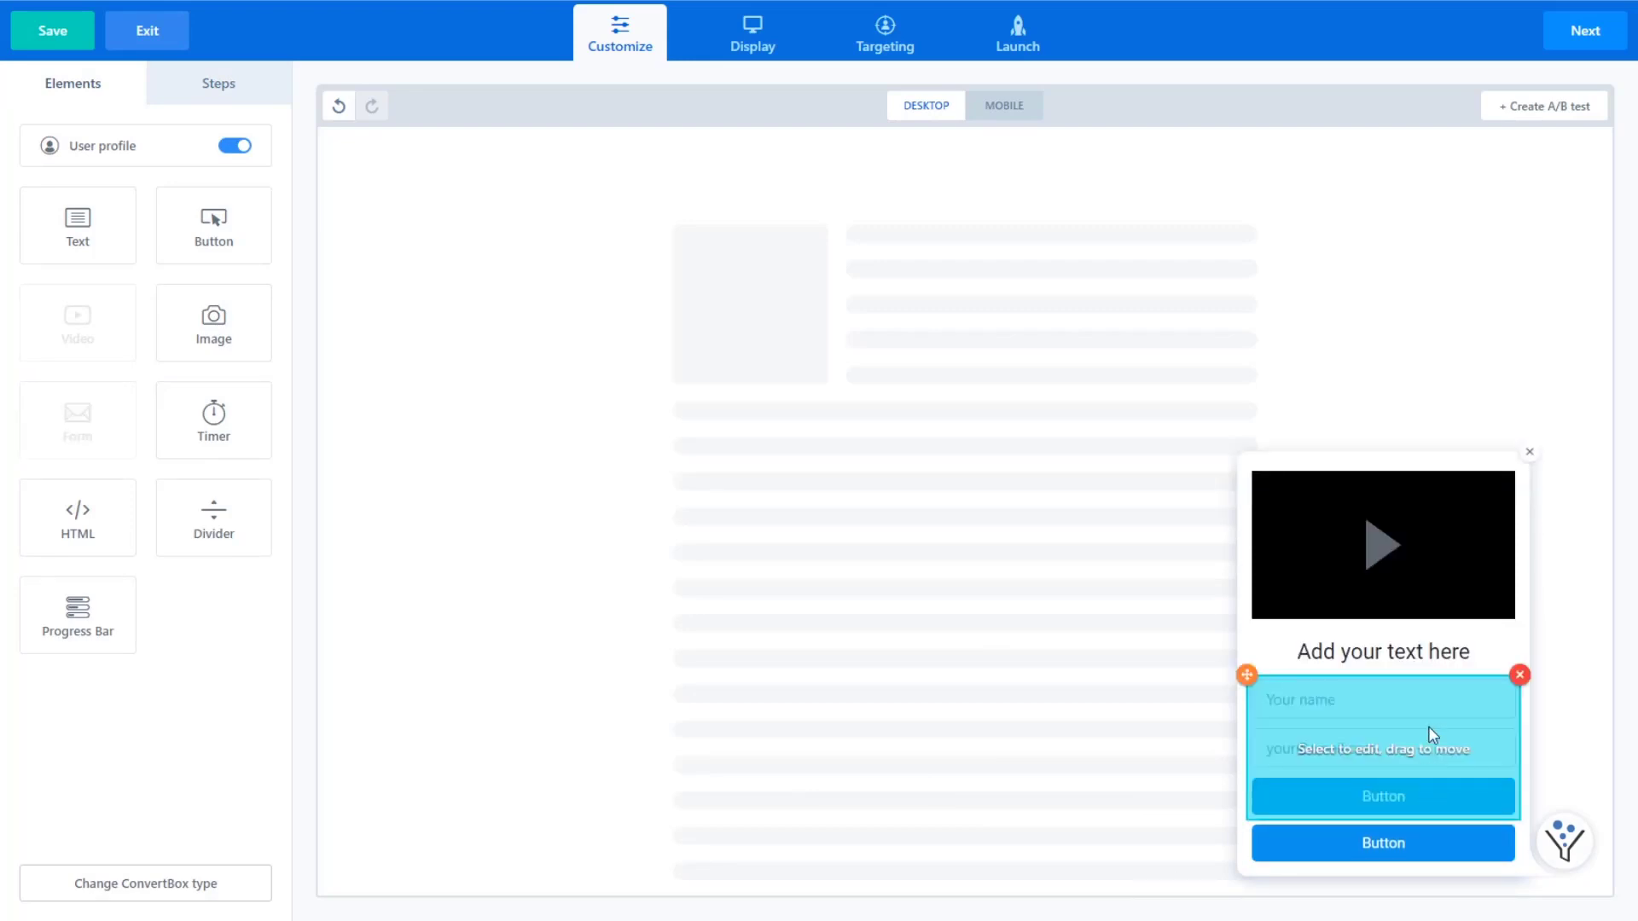
# Step: Add a new step named "Coach" and place a form in it
pyautogui.click(219, 96)
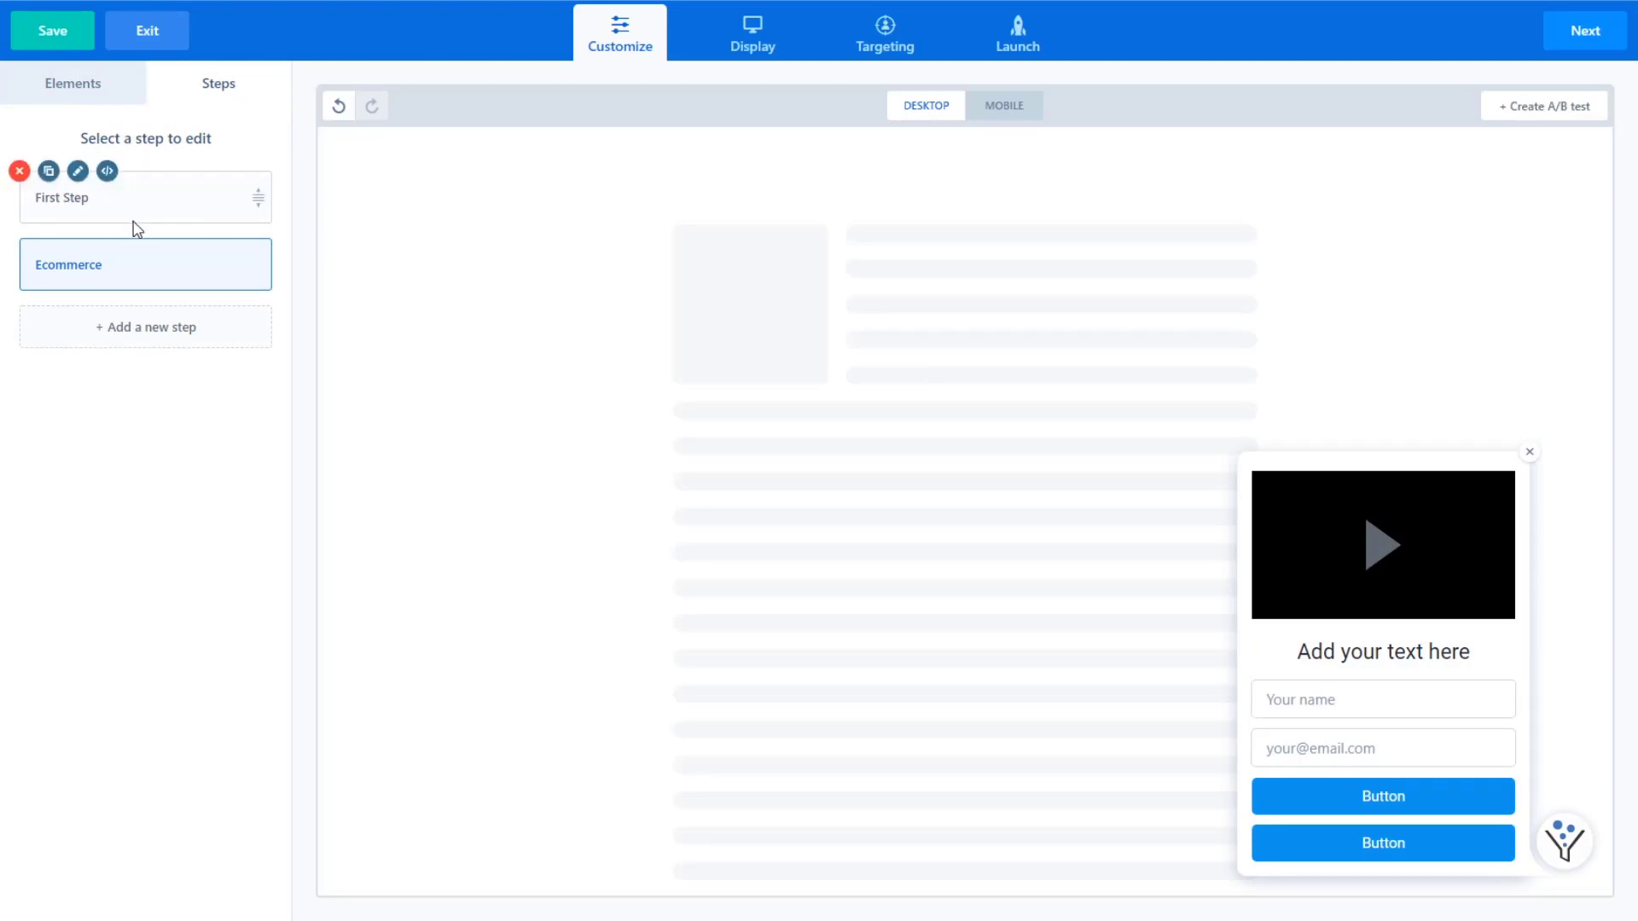
pyautogui.click(124, 340)
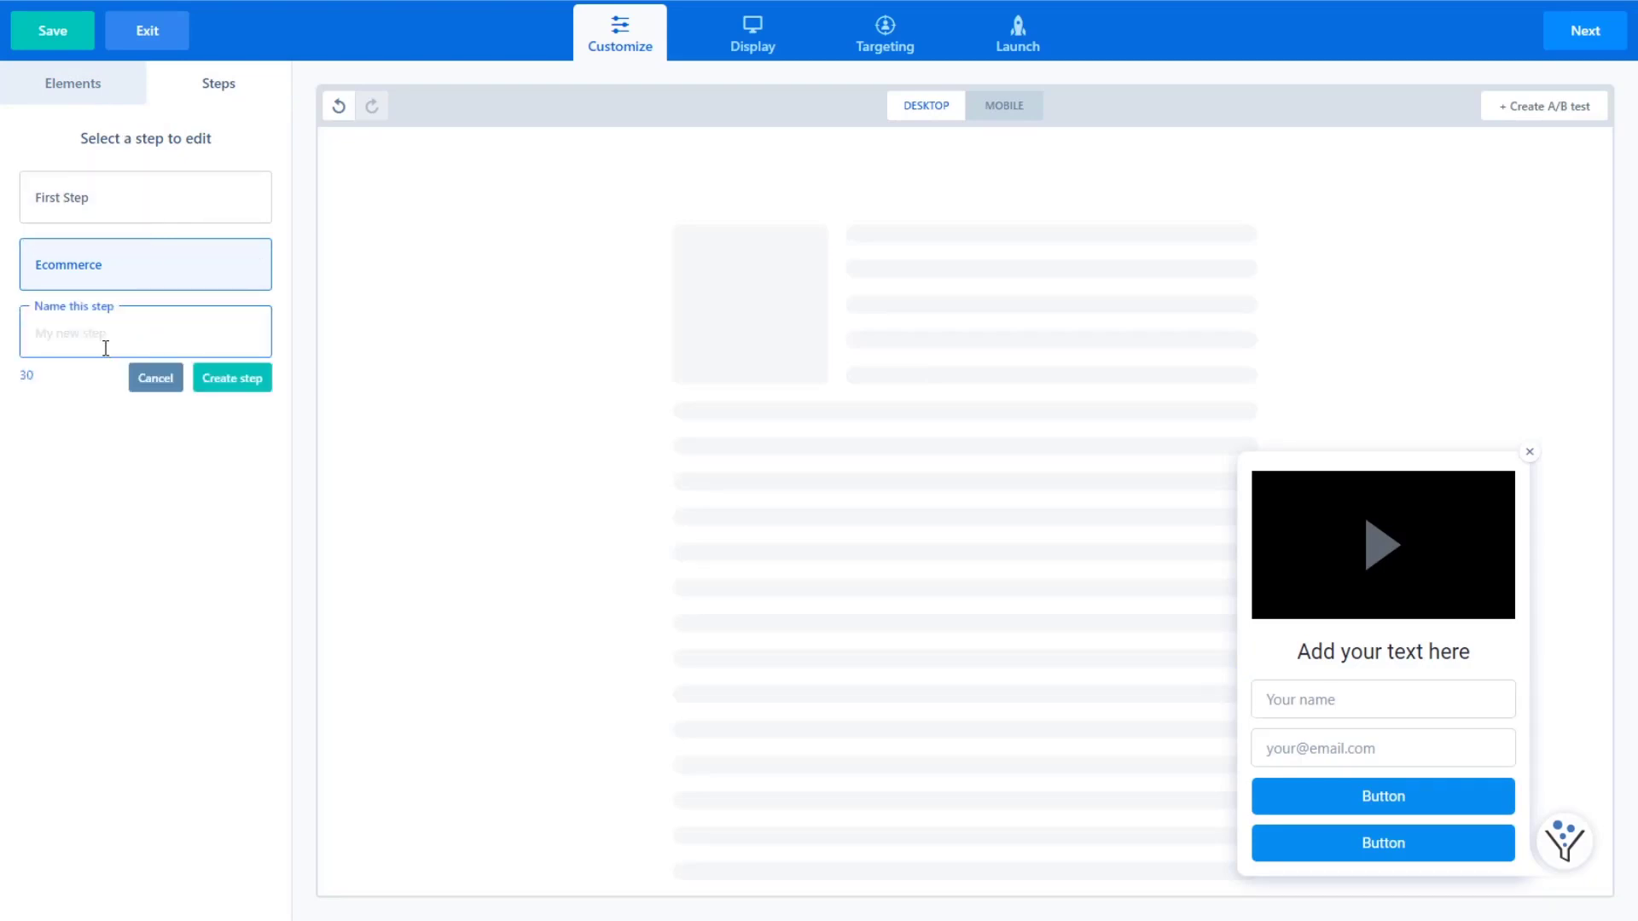
pyautogui.write('Coach')
pyautogui.click(227, 378)
pyautogui.click(145, 340)
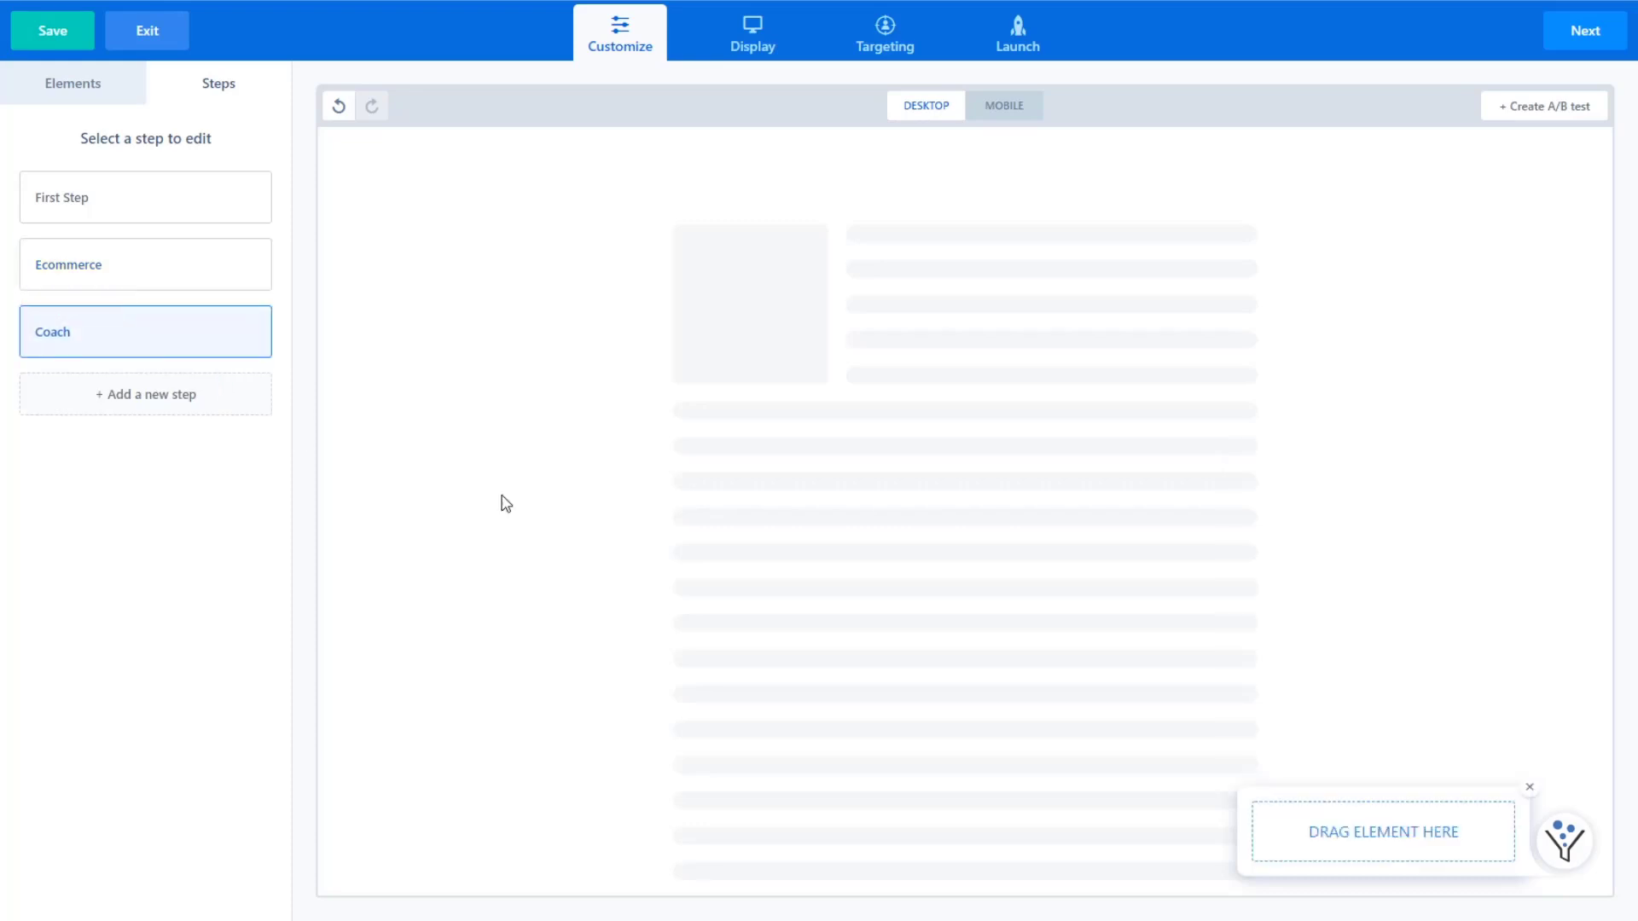
pyautogui.click(86, 89)
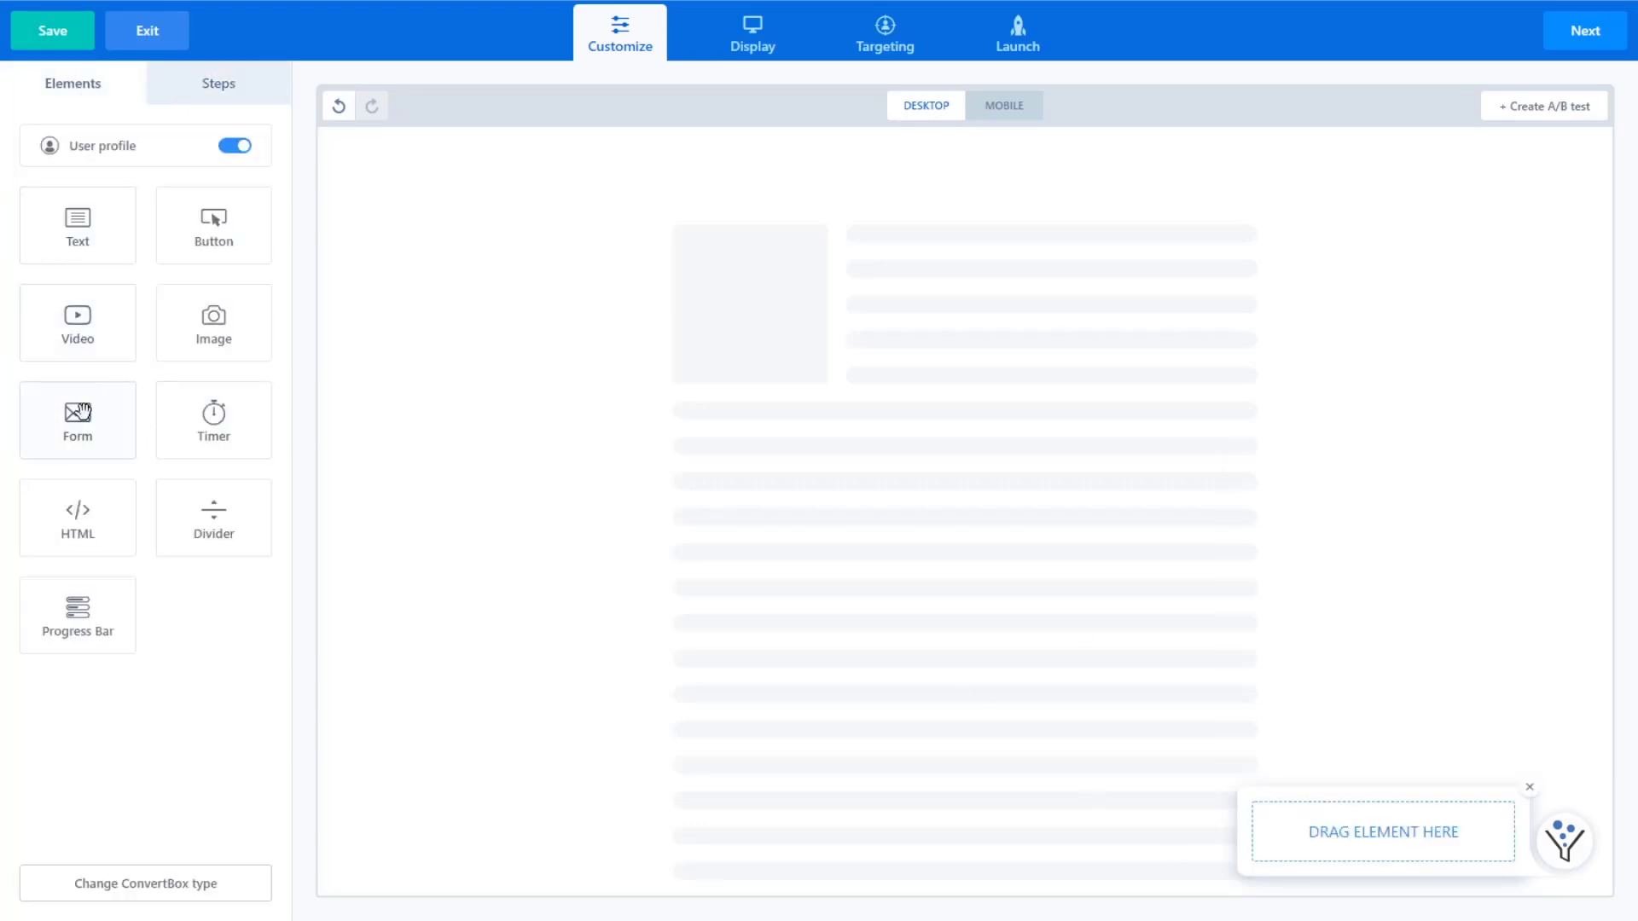
pyautogui.moveTo(78, 415); pyautogui.dragTo(1378, 797)
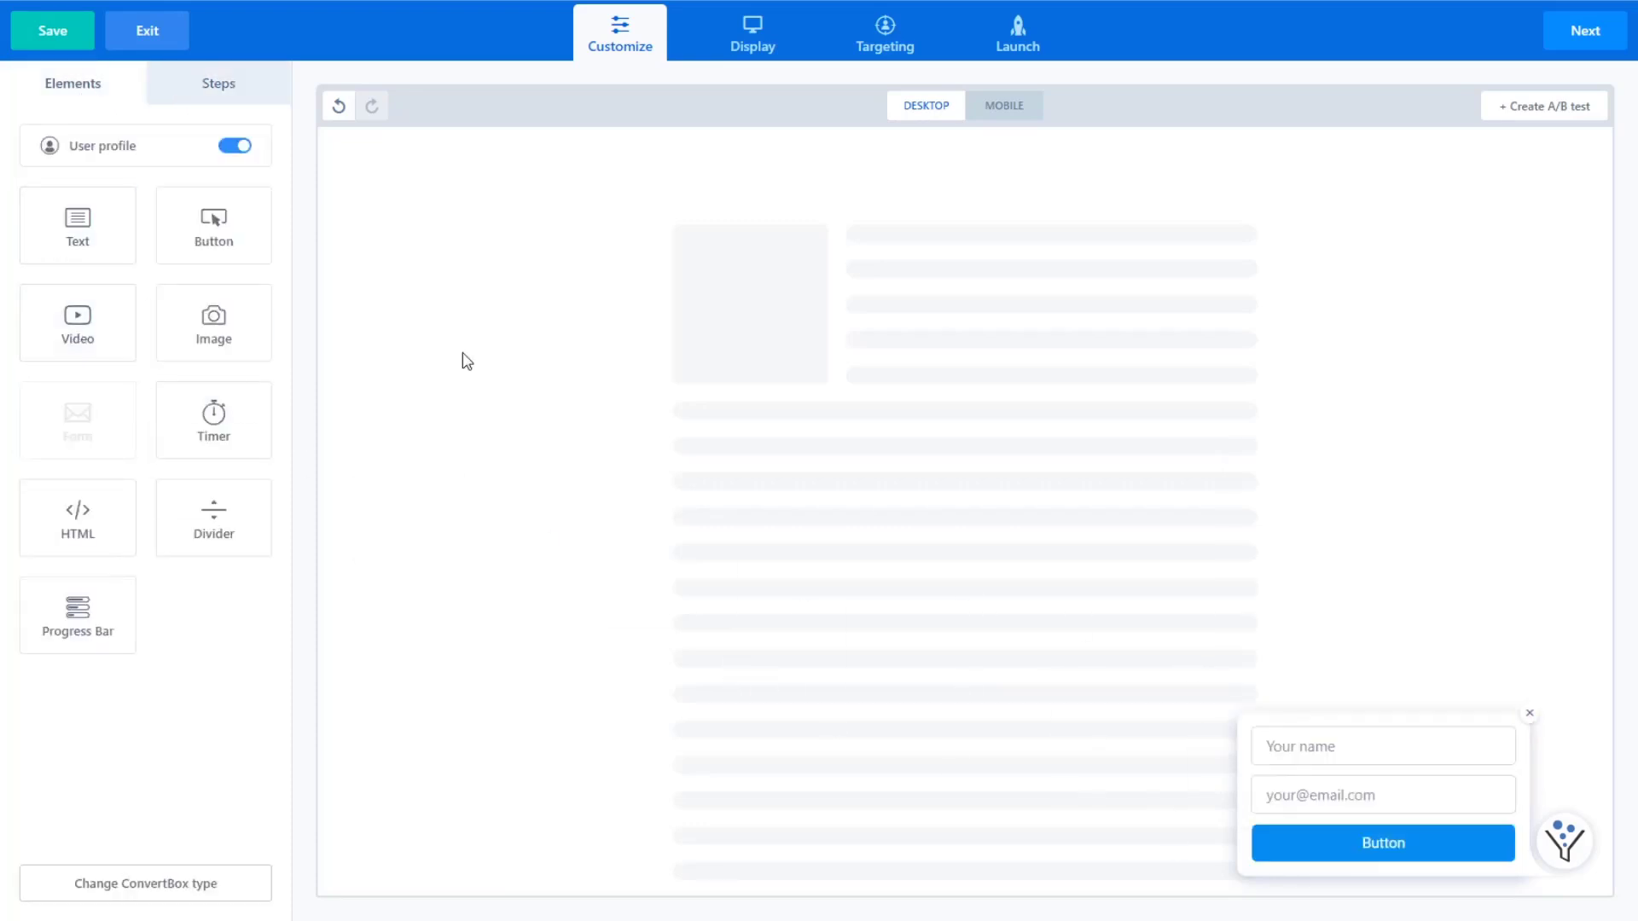
# Step: Delete the separate button below the form in the Ecommerce step
pyautogui.click(179, 92)
pyautogui.click(215, 280)
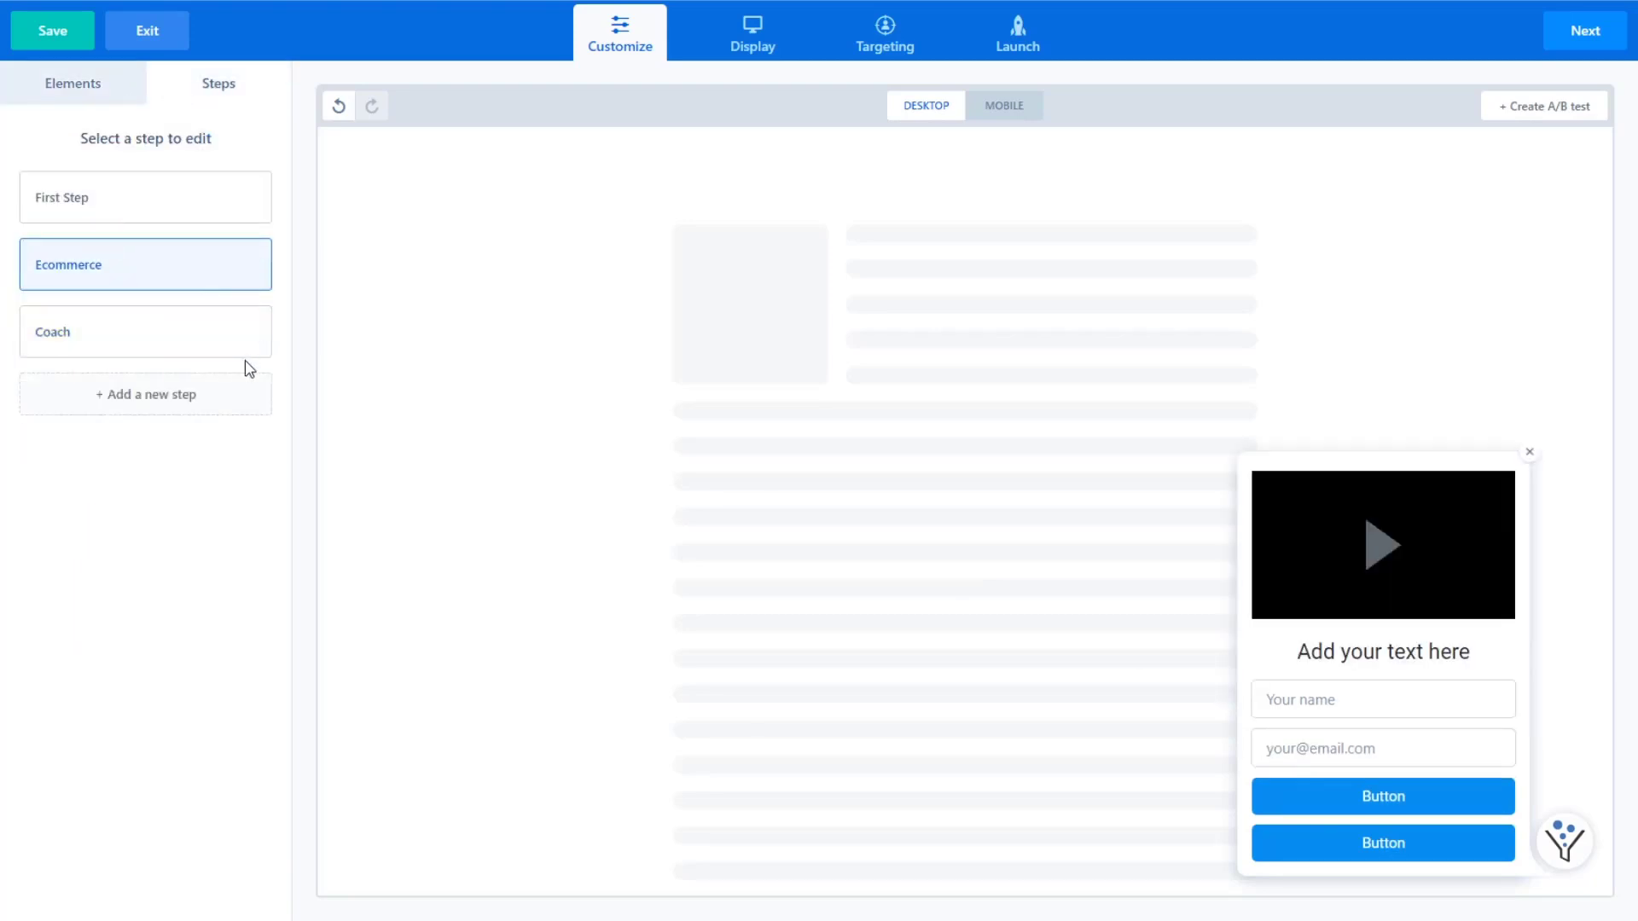
pyautogui.click(1519, 815)
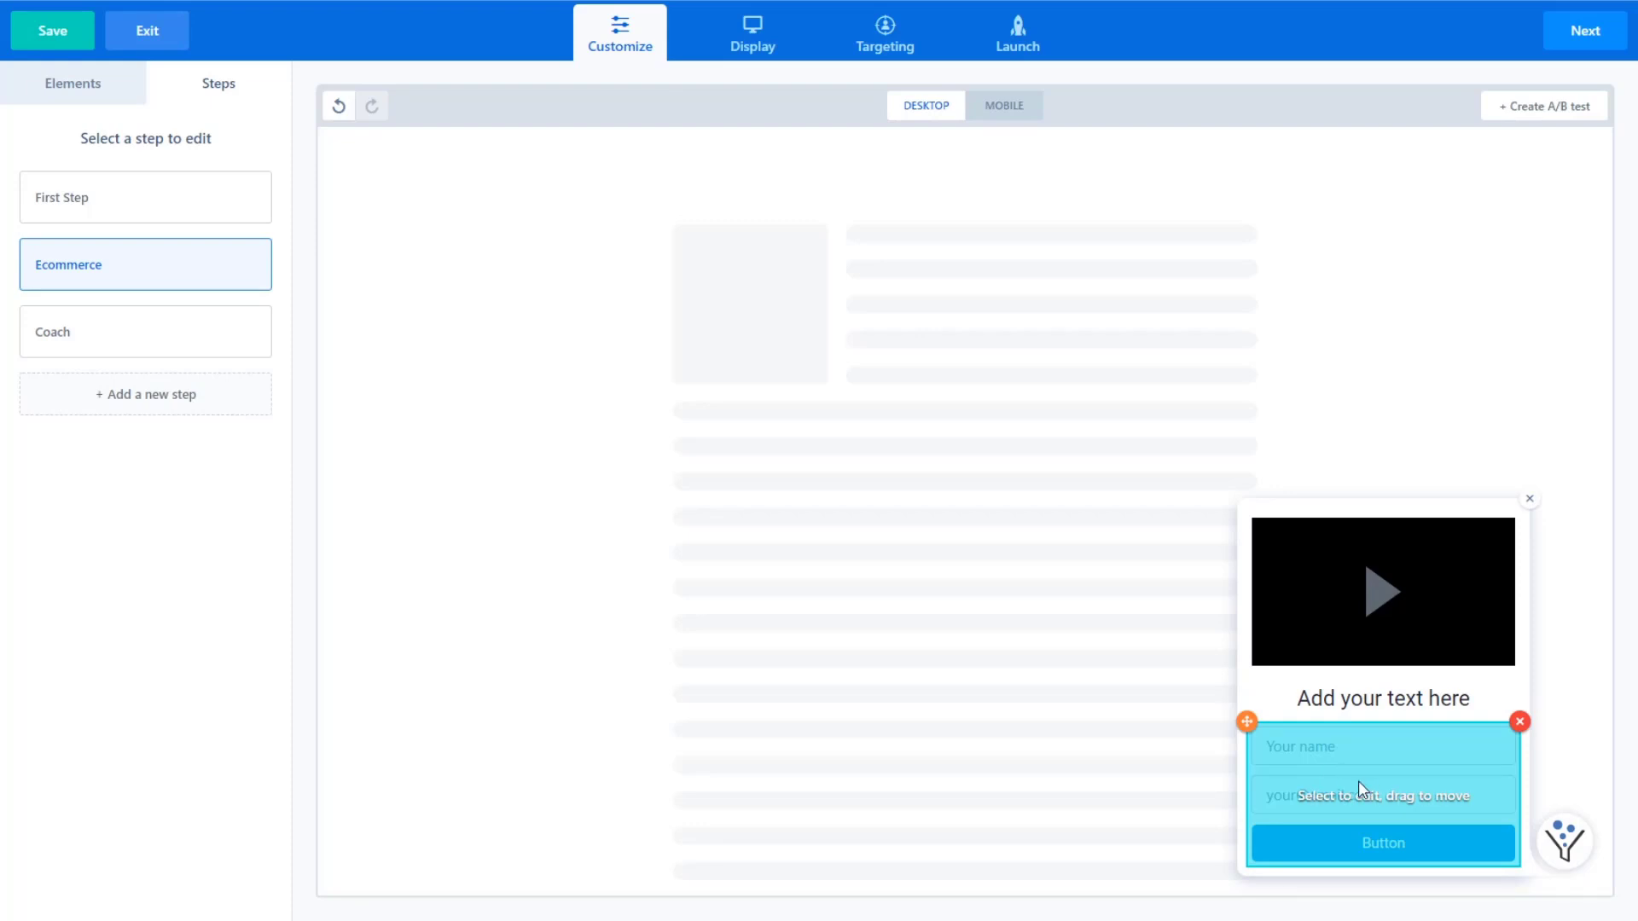
# Step: Check the Coach step, go back to the First Step and preview it in the mobile view
pyautogui.click(127, 332)
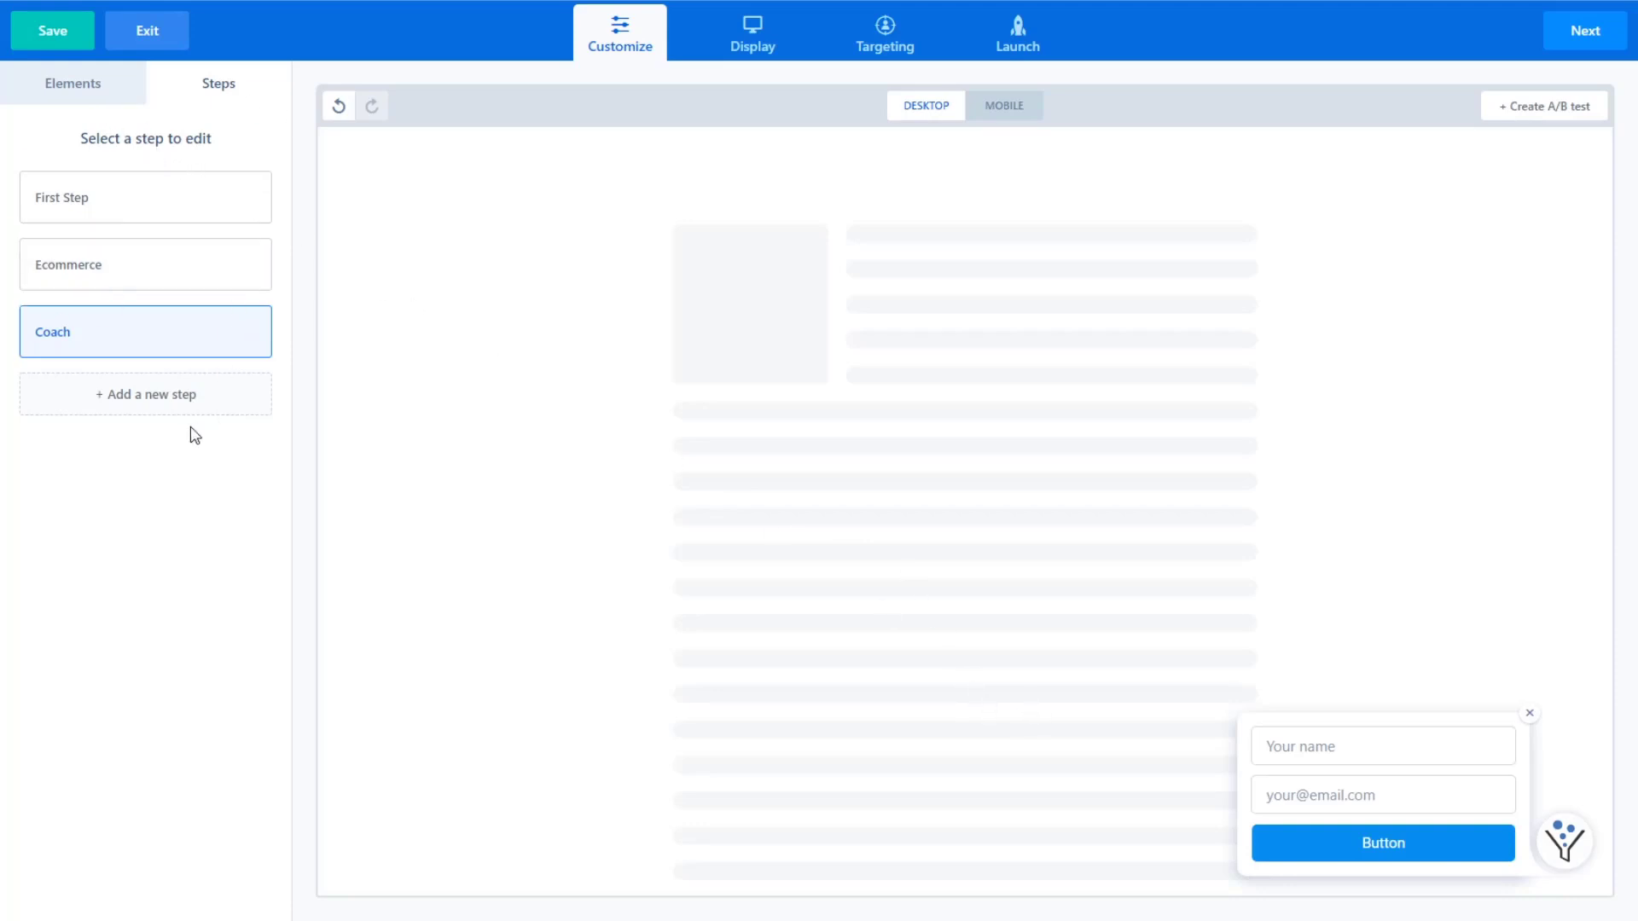
pyautogui.click(77, 89)
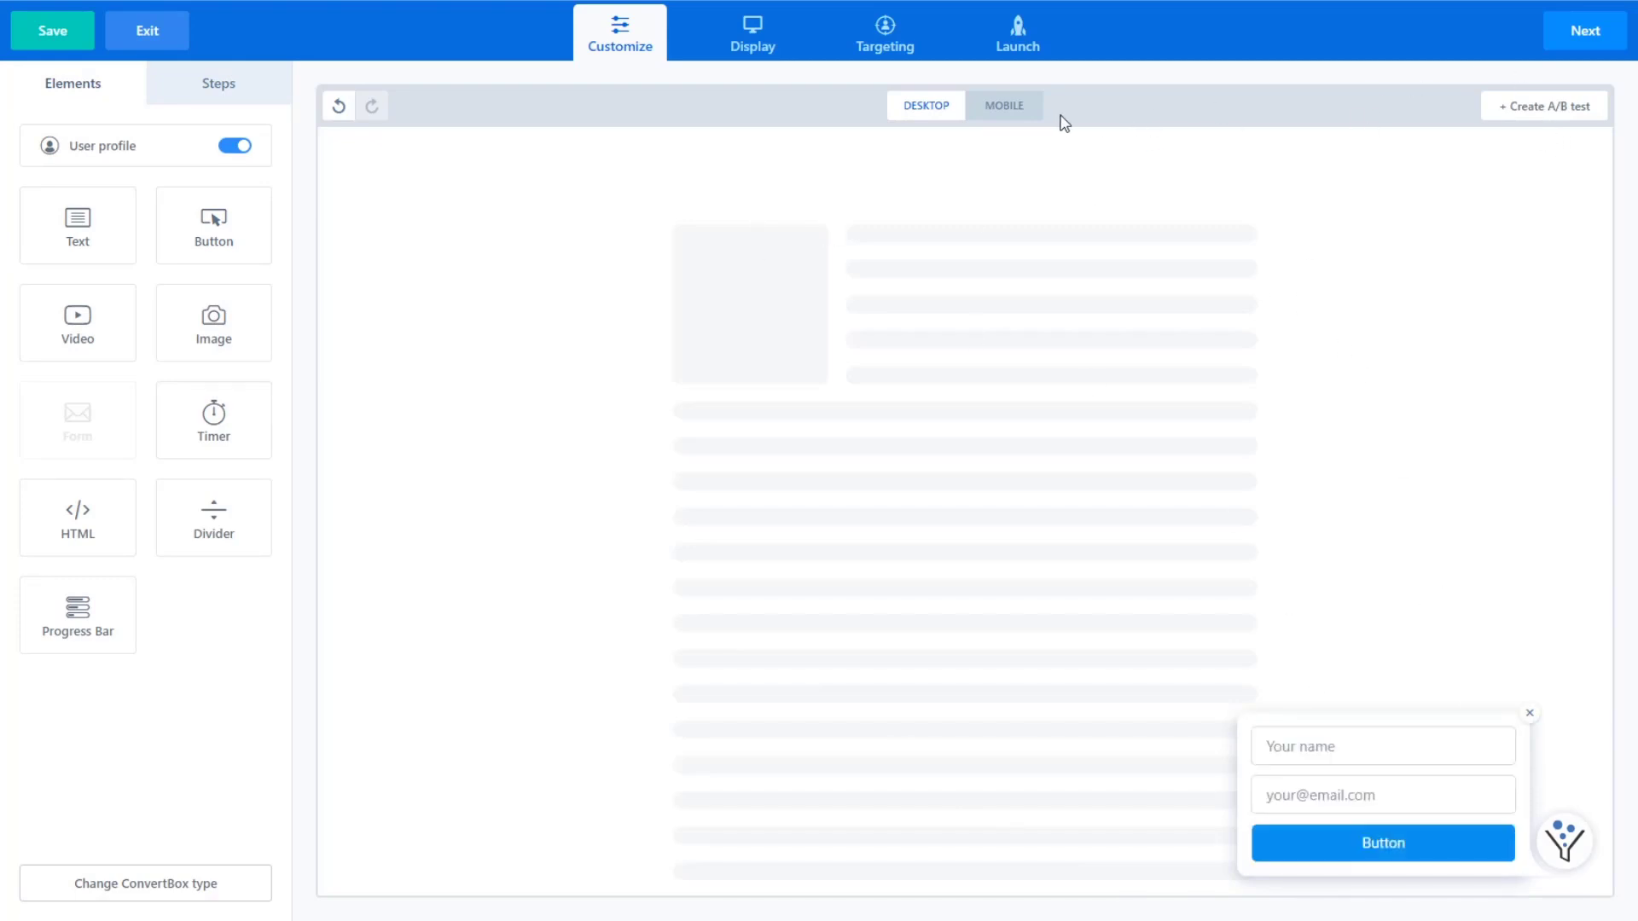
pyautogui.click(183, 97)
pyautogui.click(146, 201)
pyautogui.click(106, 77)
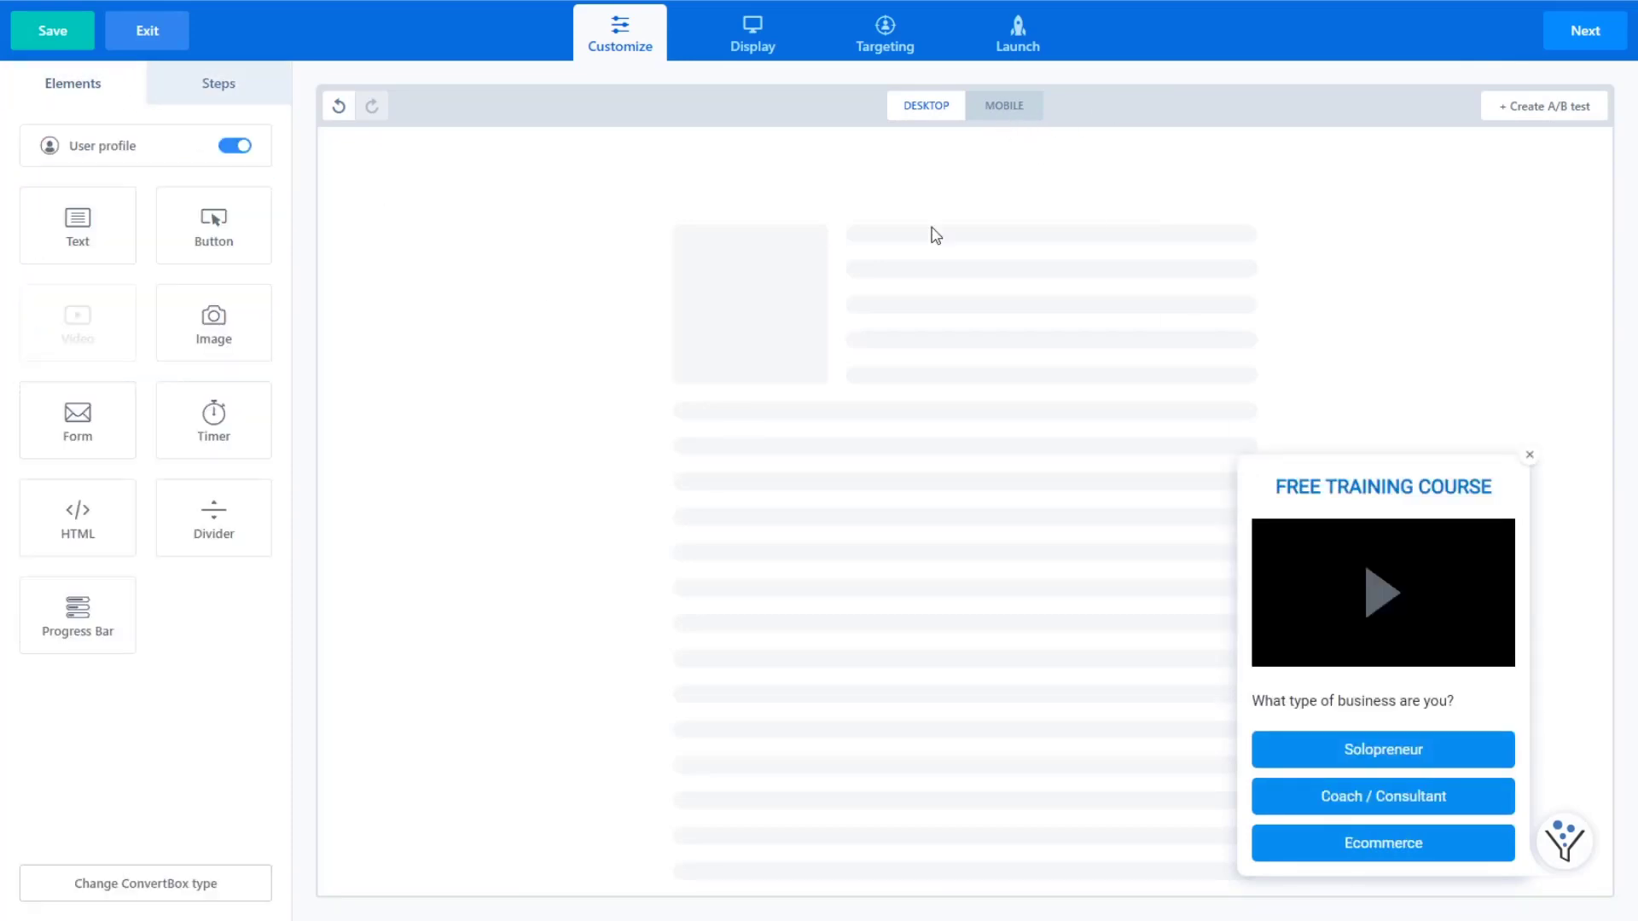
pyautogui.click(1006, 107)
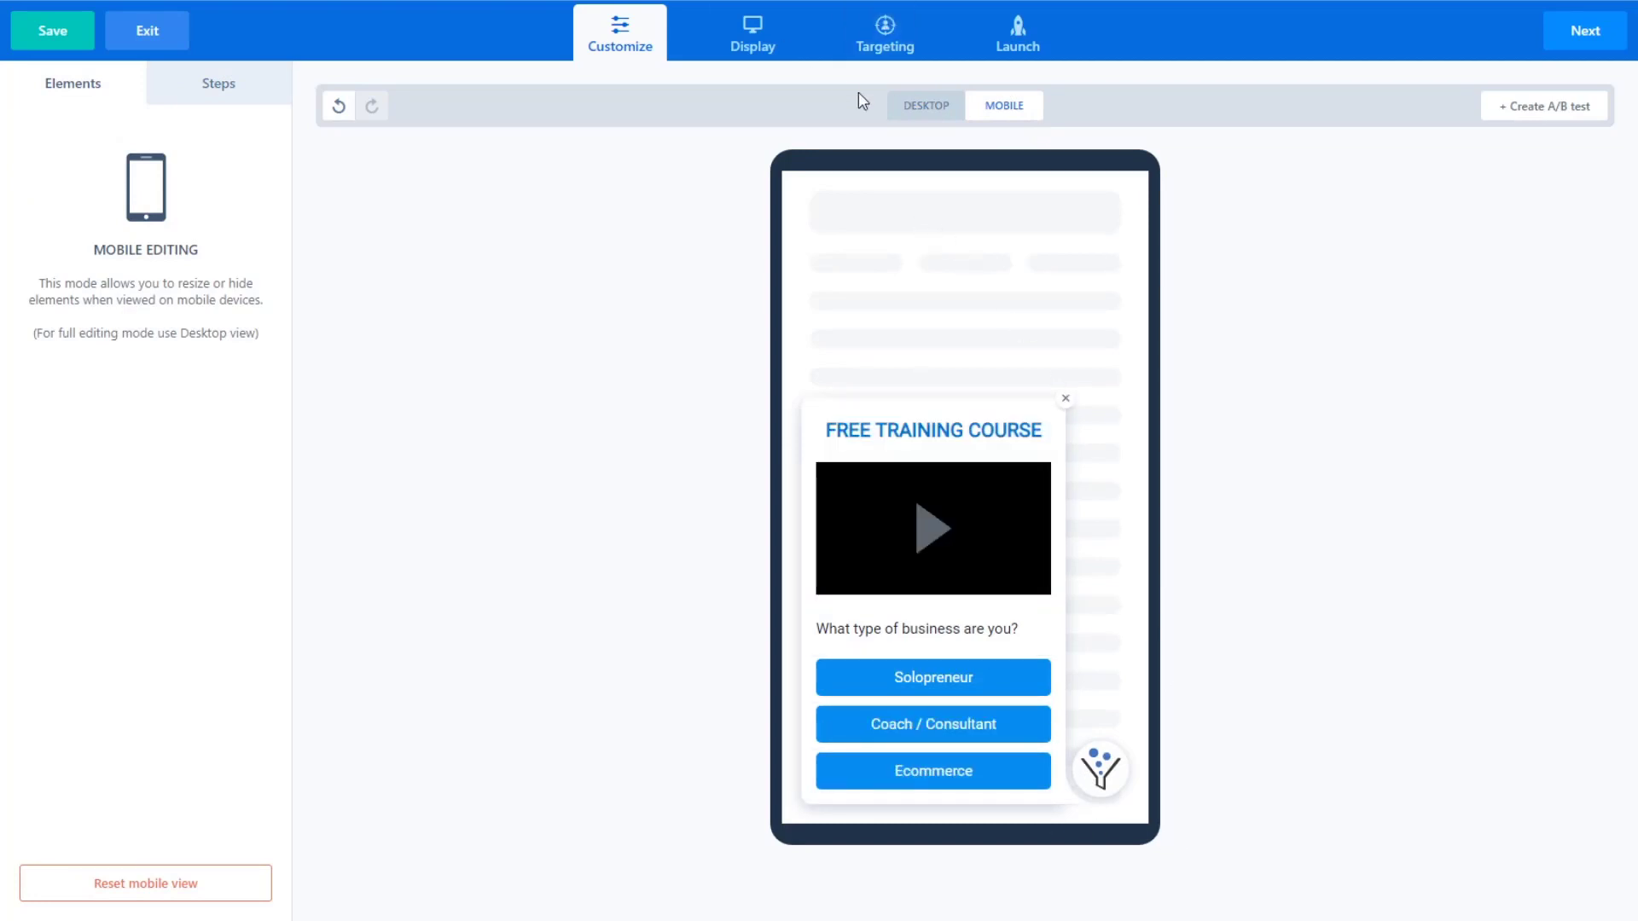
pyautogui.click(928, 106)
# Step: Try the header profile style for the user profile in the First Step
pyautogui.click(1528, 681)
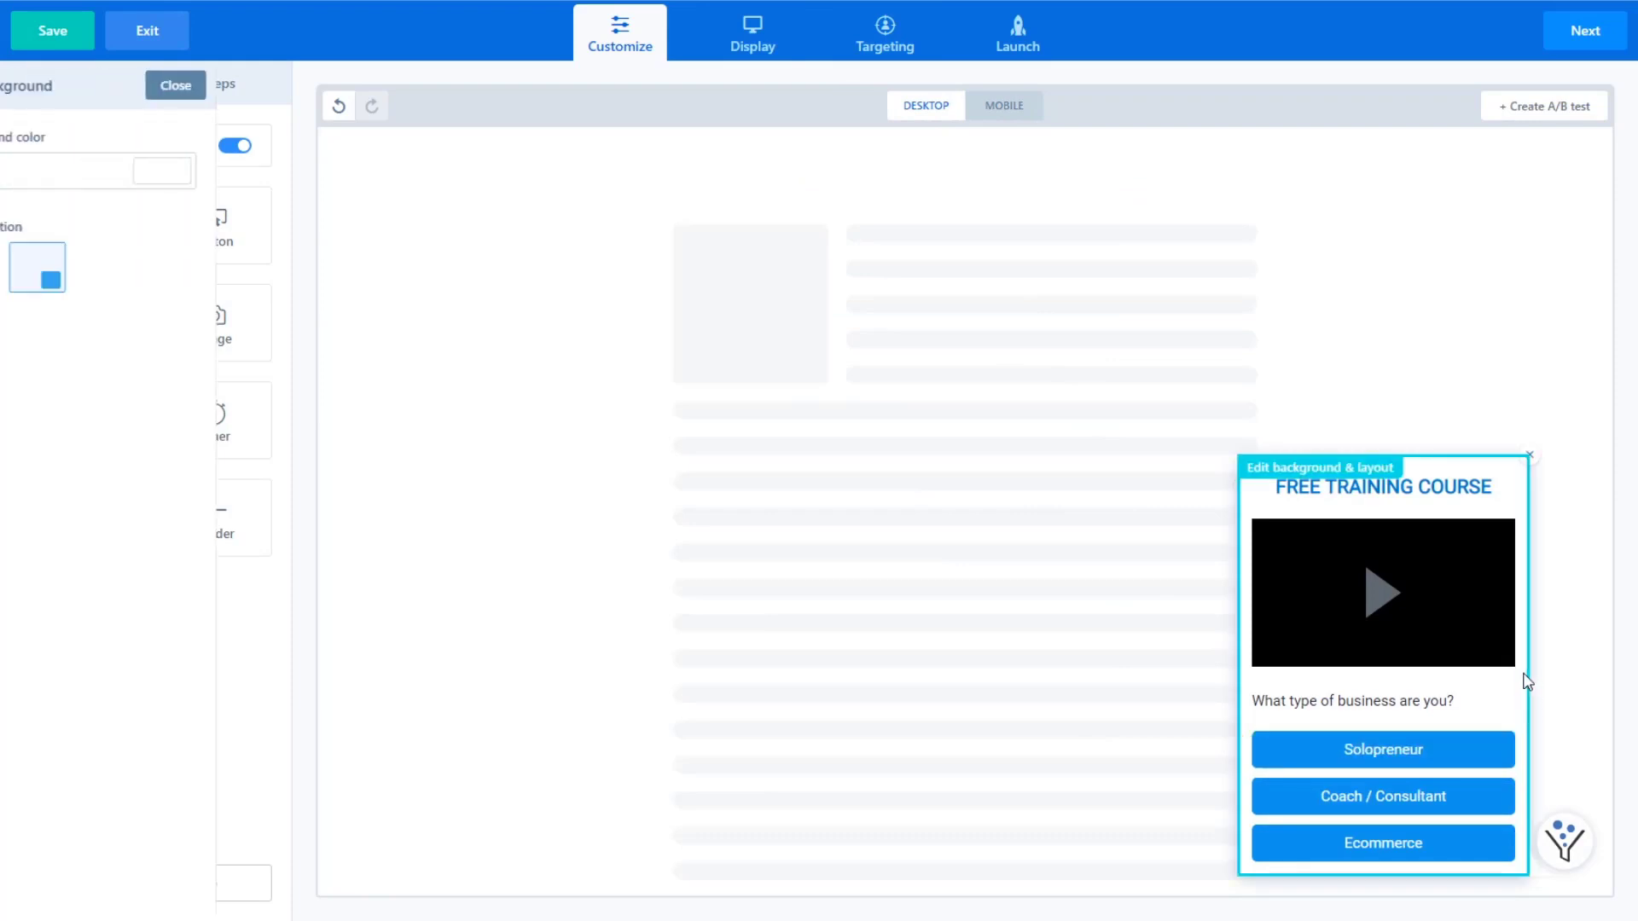
pyautogui.click(1572, 843)
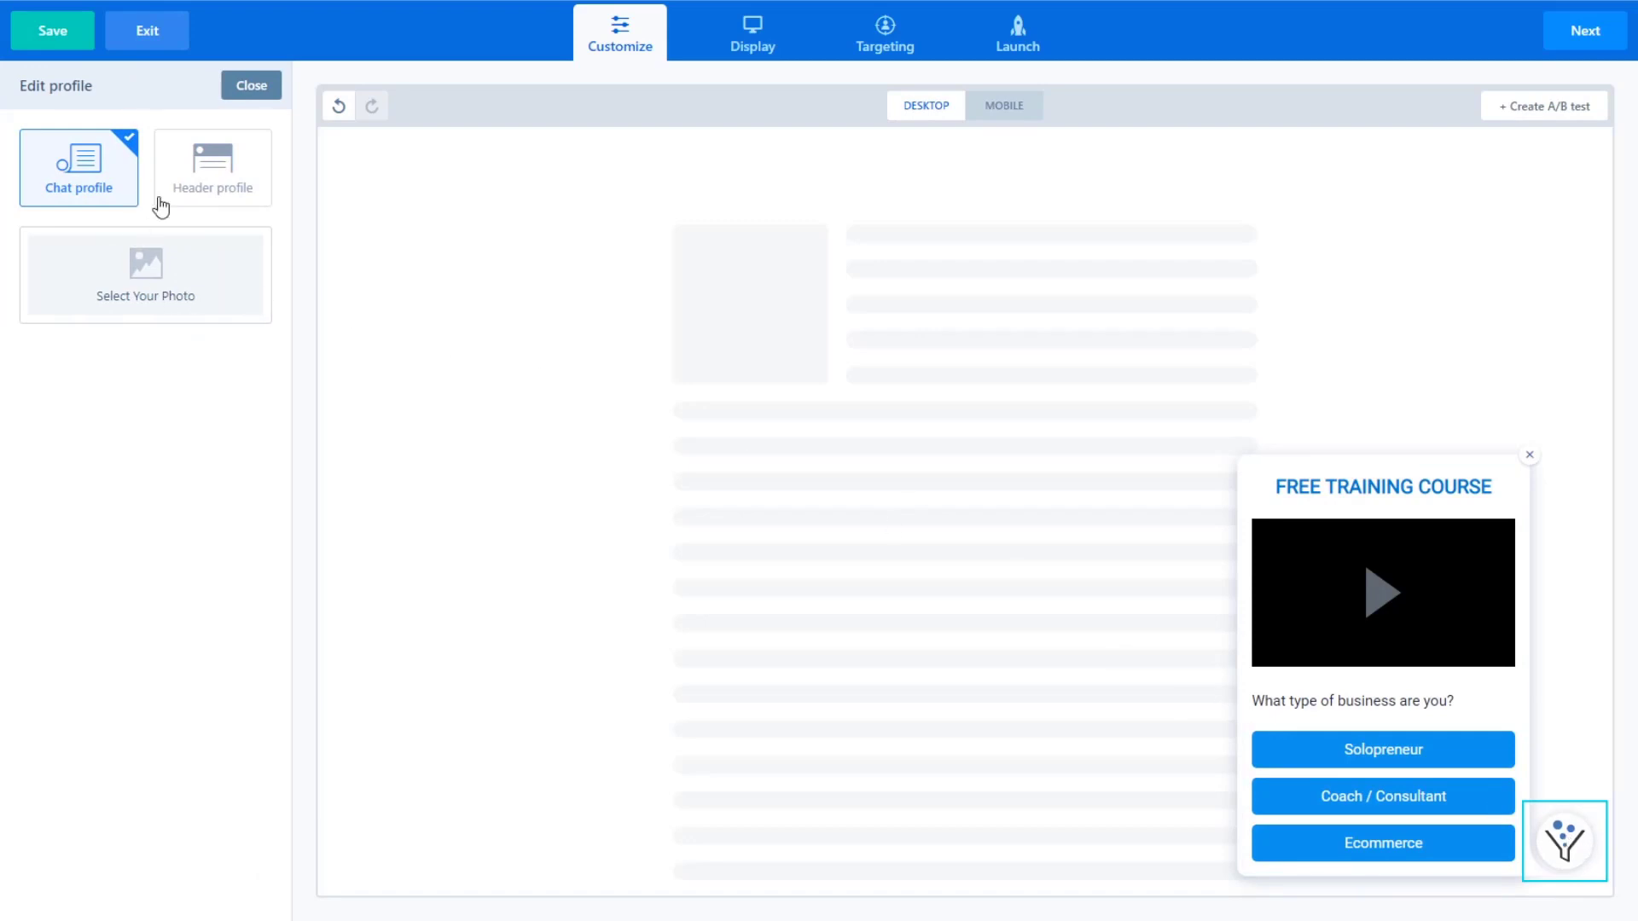
pyautogui.click(205, 191)
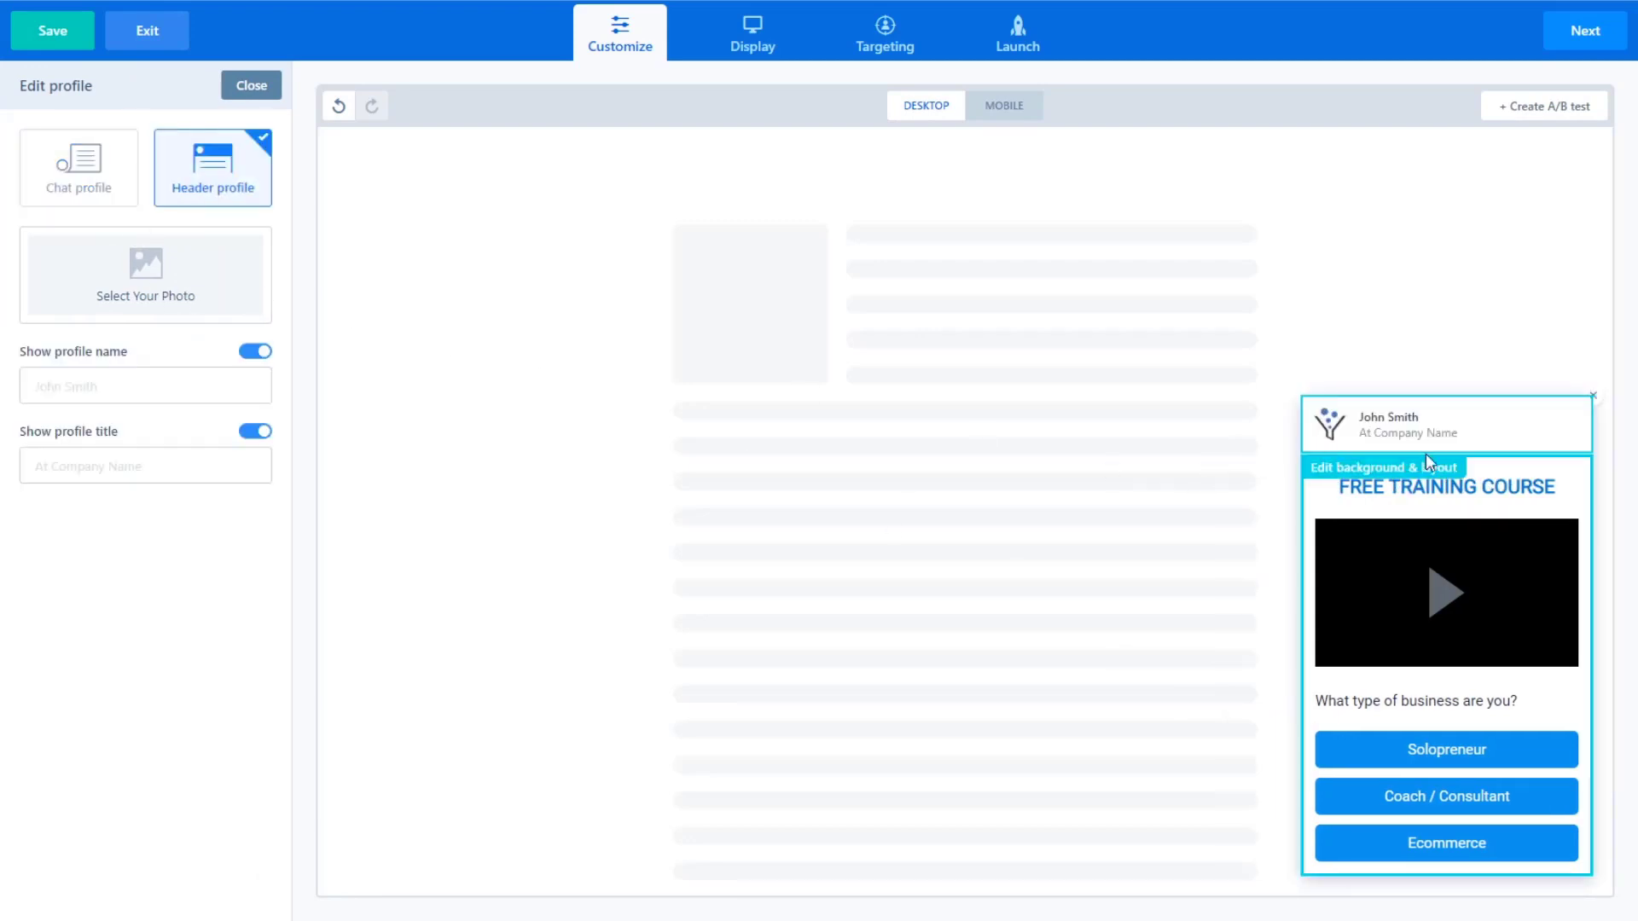
pyautogui.click(1169, 752)
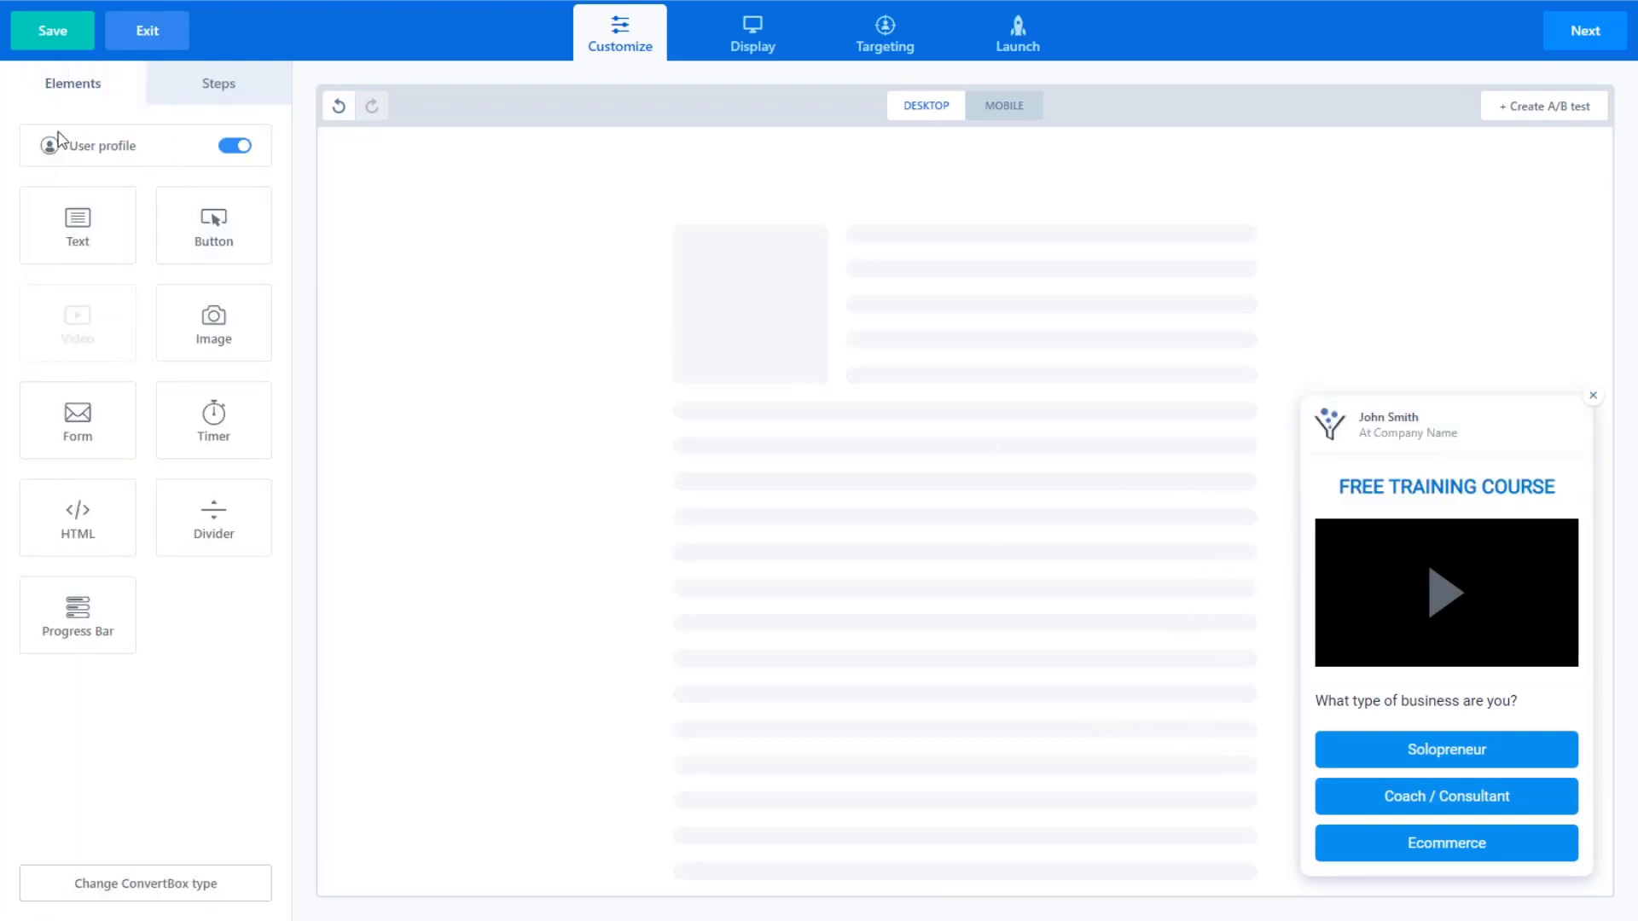
pyautogui.click(211, 101)
pyautogui.click(90, 85)
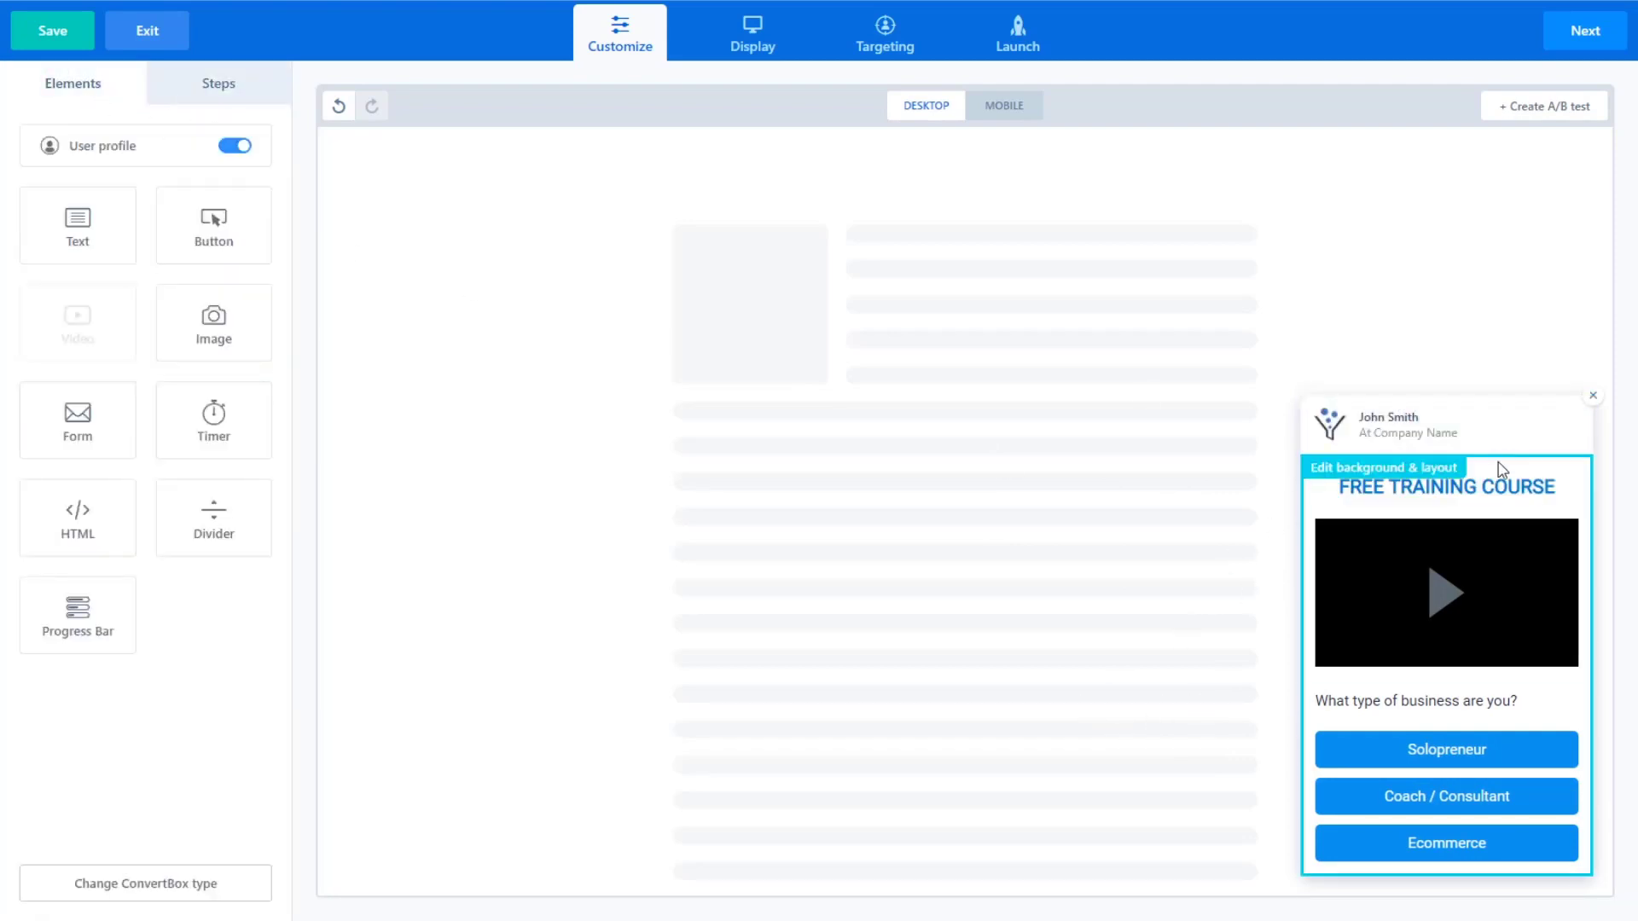
# Step: Hide both the profile name and the profile title in the header profile
pyautogui.click(1450, 424)
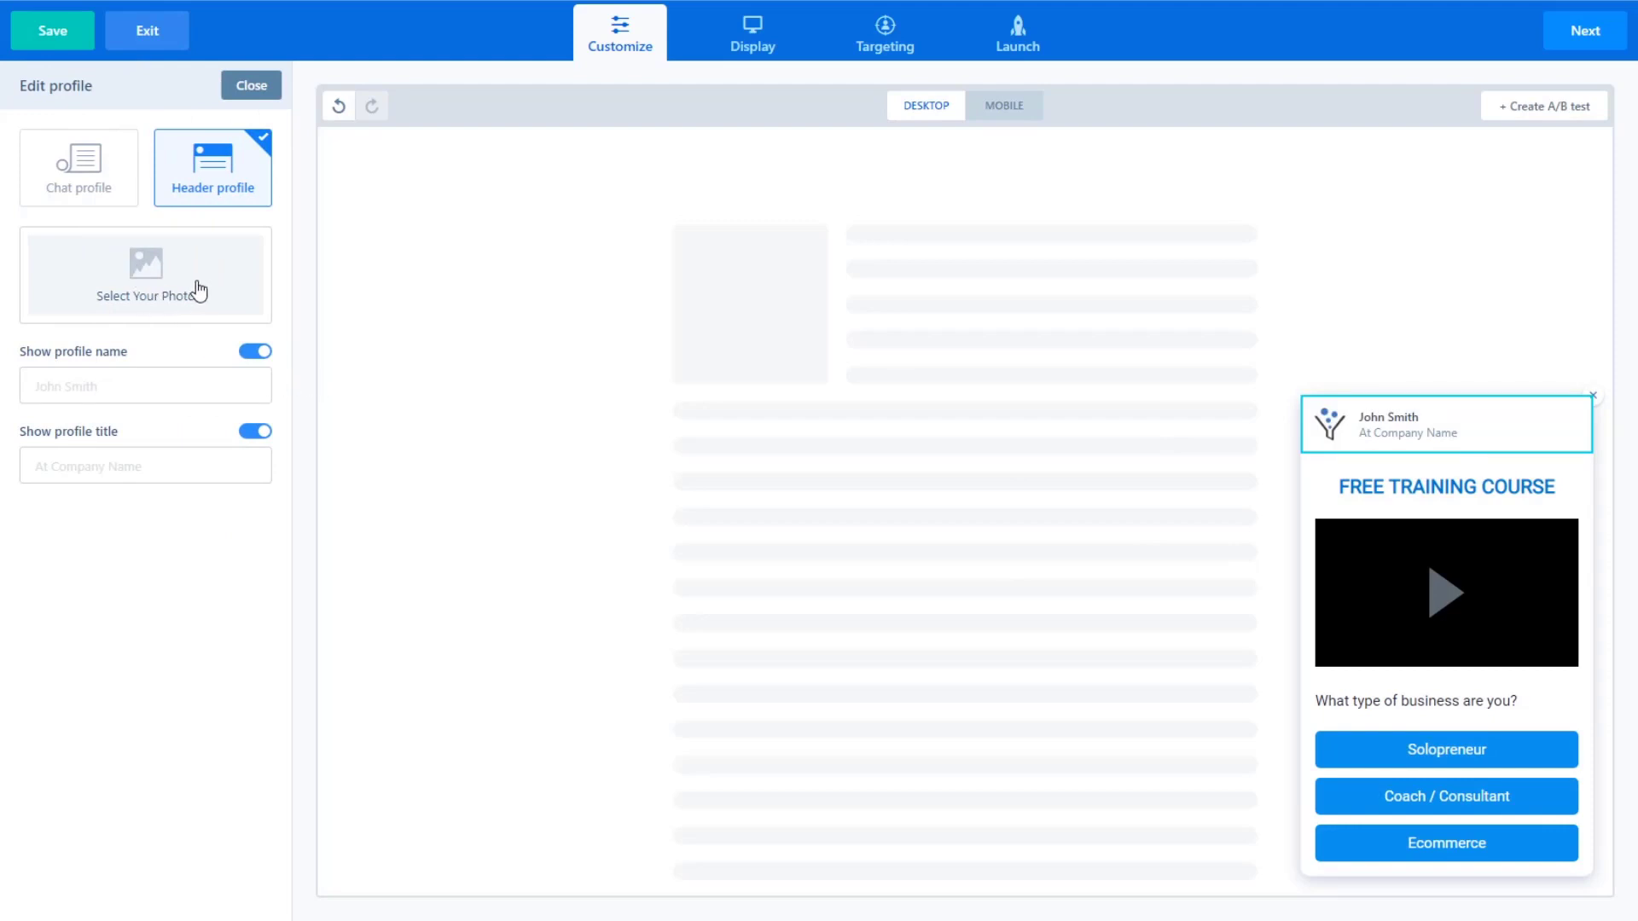
pyautogui.click(256, 354)
pyautogui.click(263, 432)
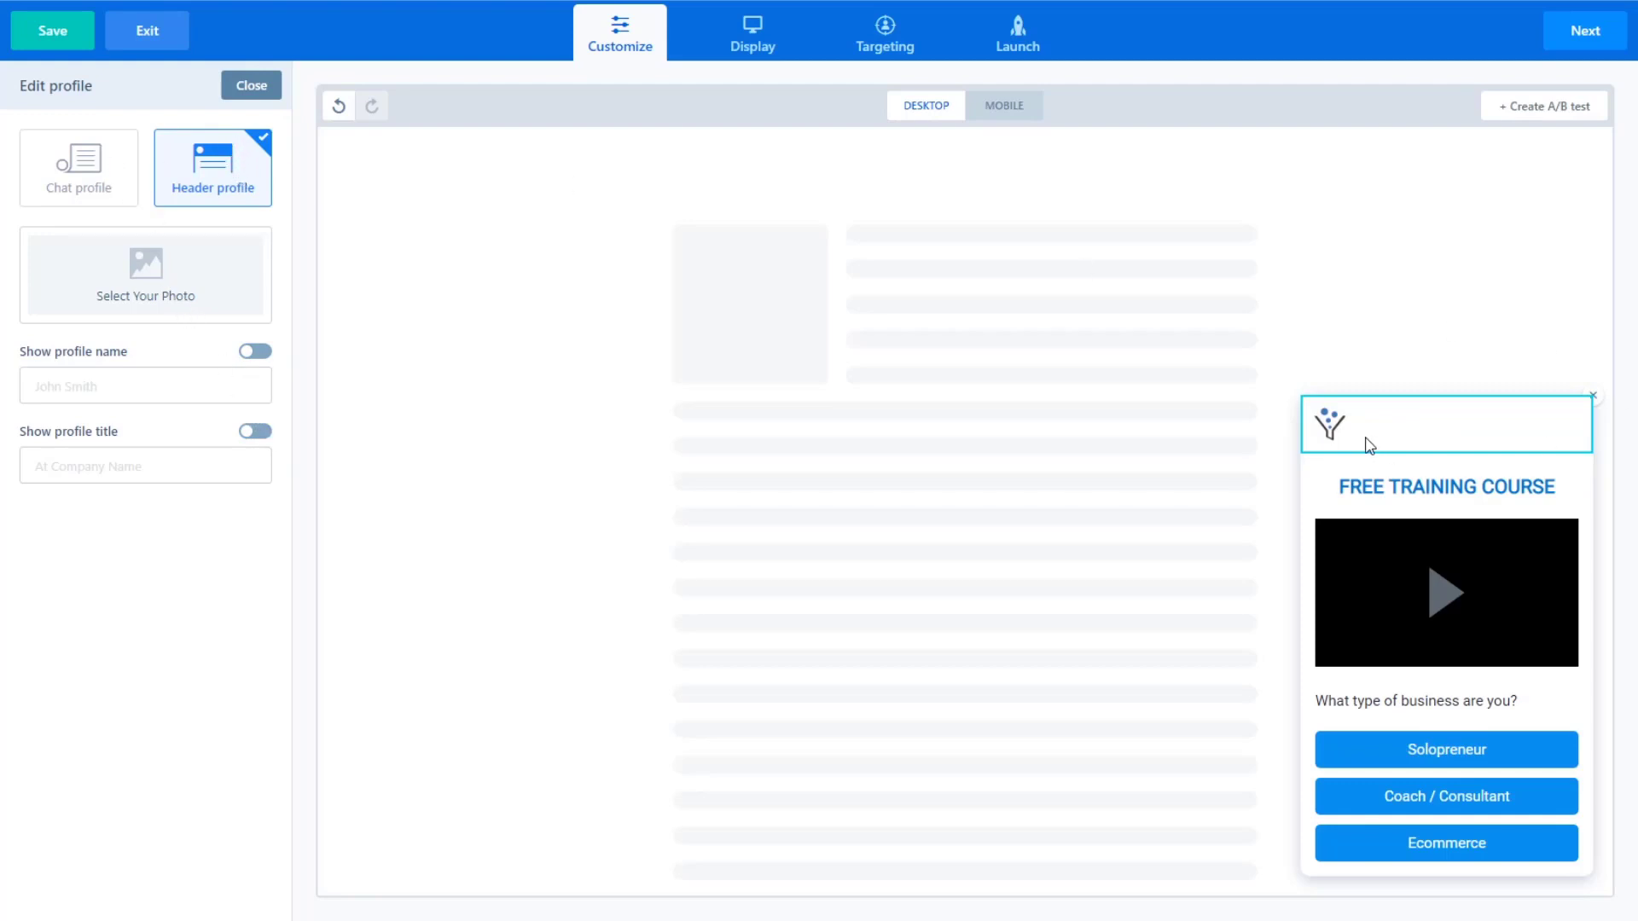
# Step: Switch the user profile back to the chat profile style and look through the image library for a profile photo
pyautogui.click(82, 158)
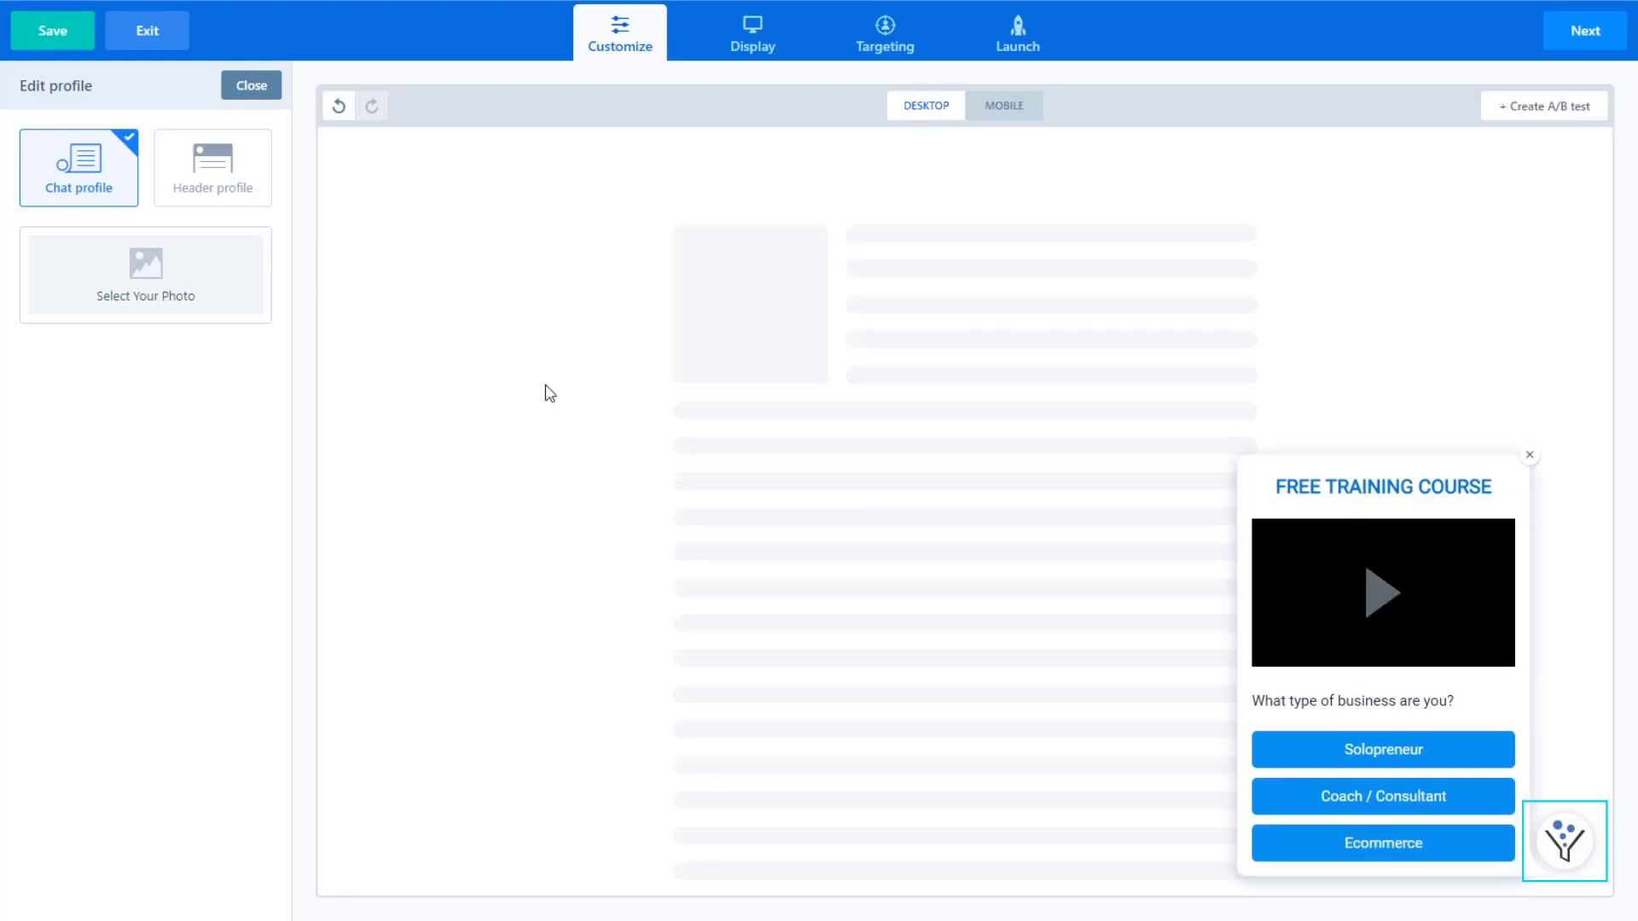
pyautogui.click(183, 279)
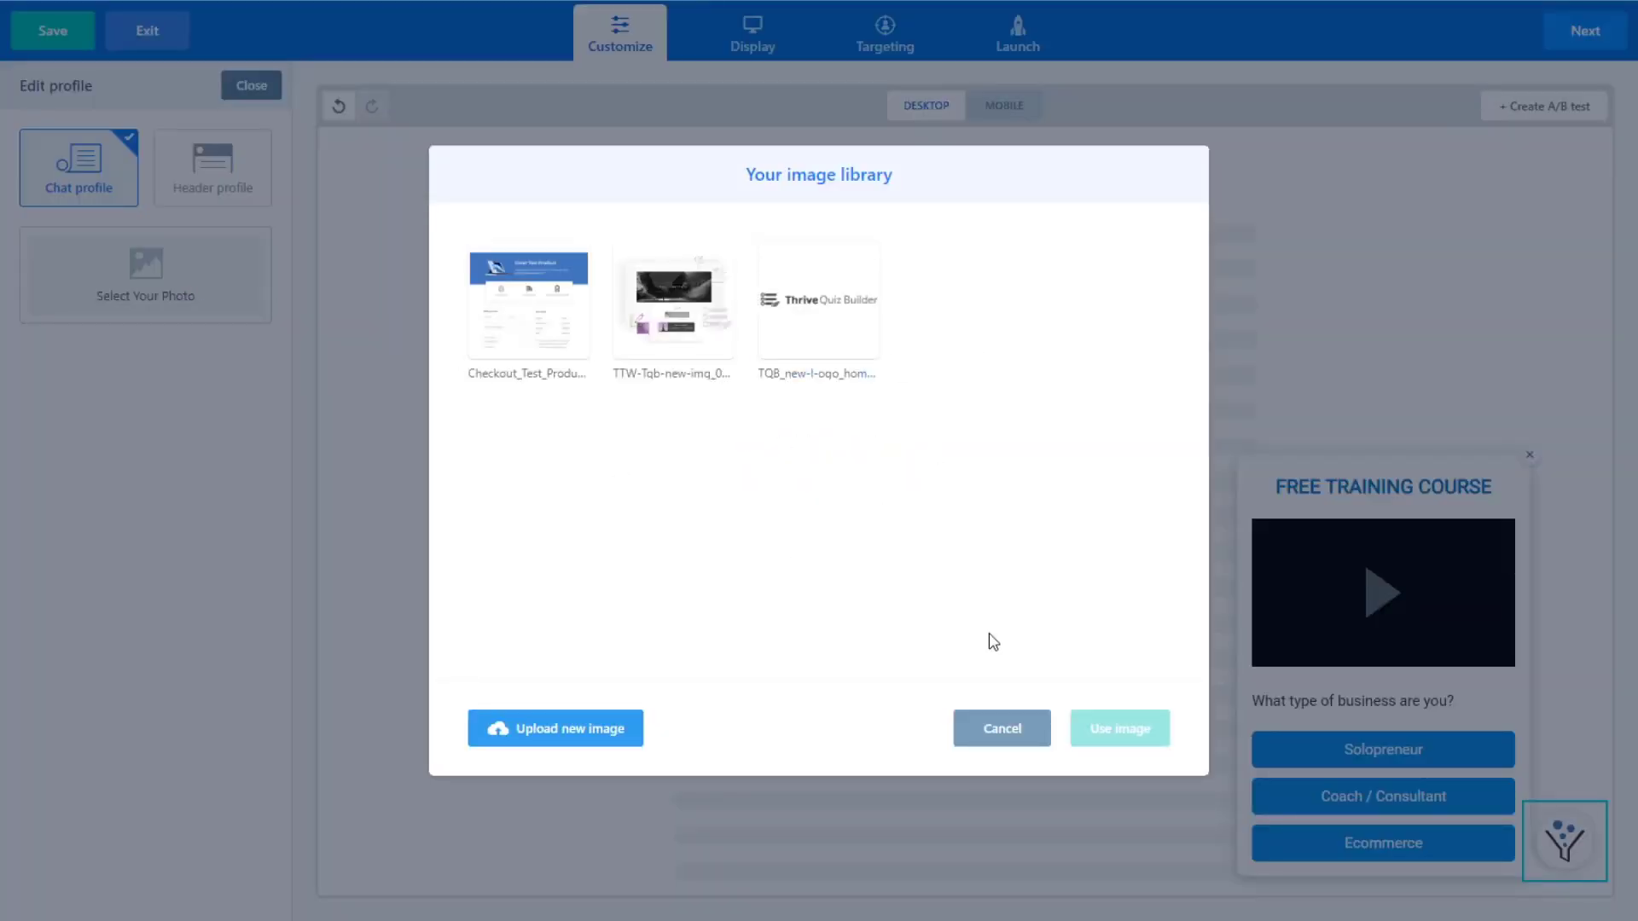
pyautogui.click(1019, 735)
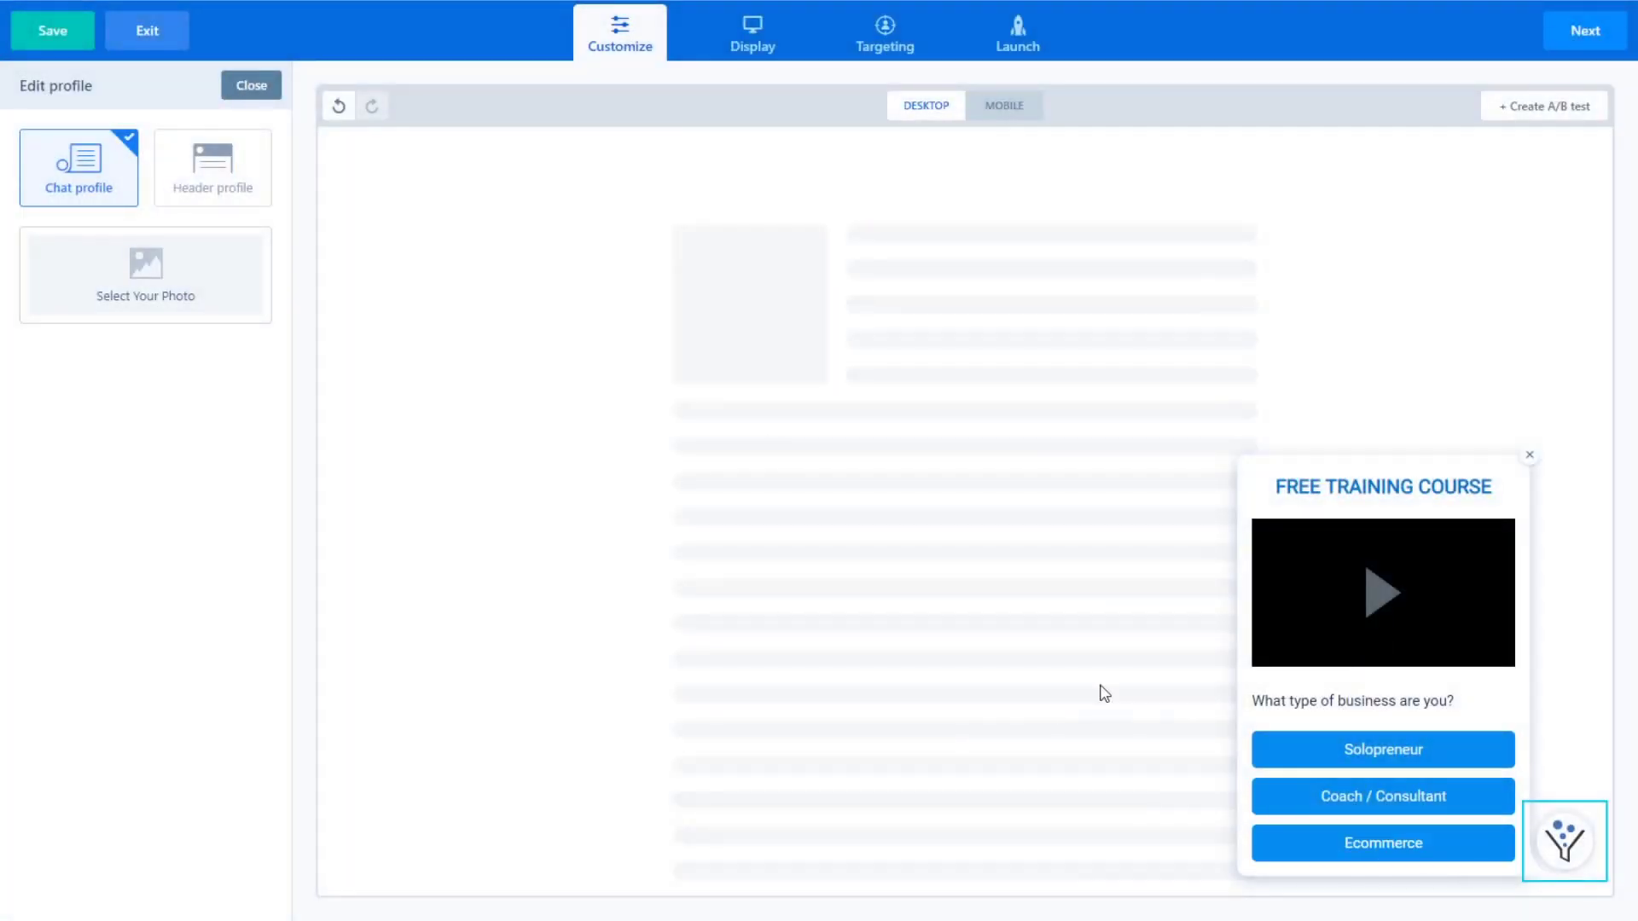
pyautogui.click(256, 88)
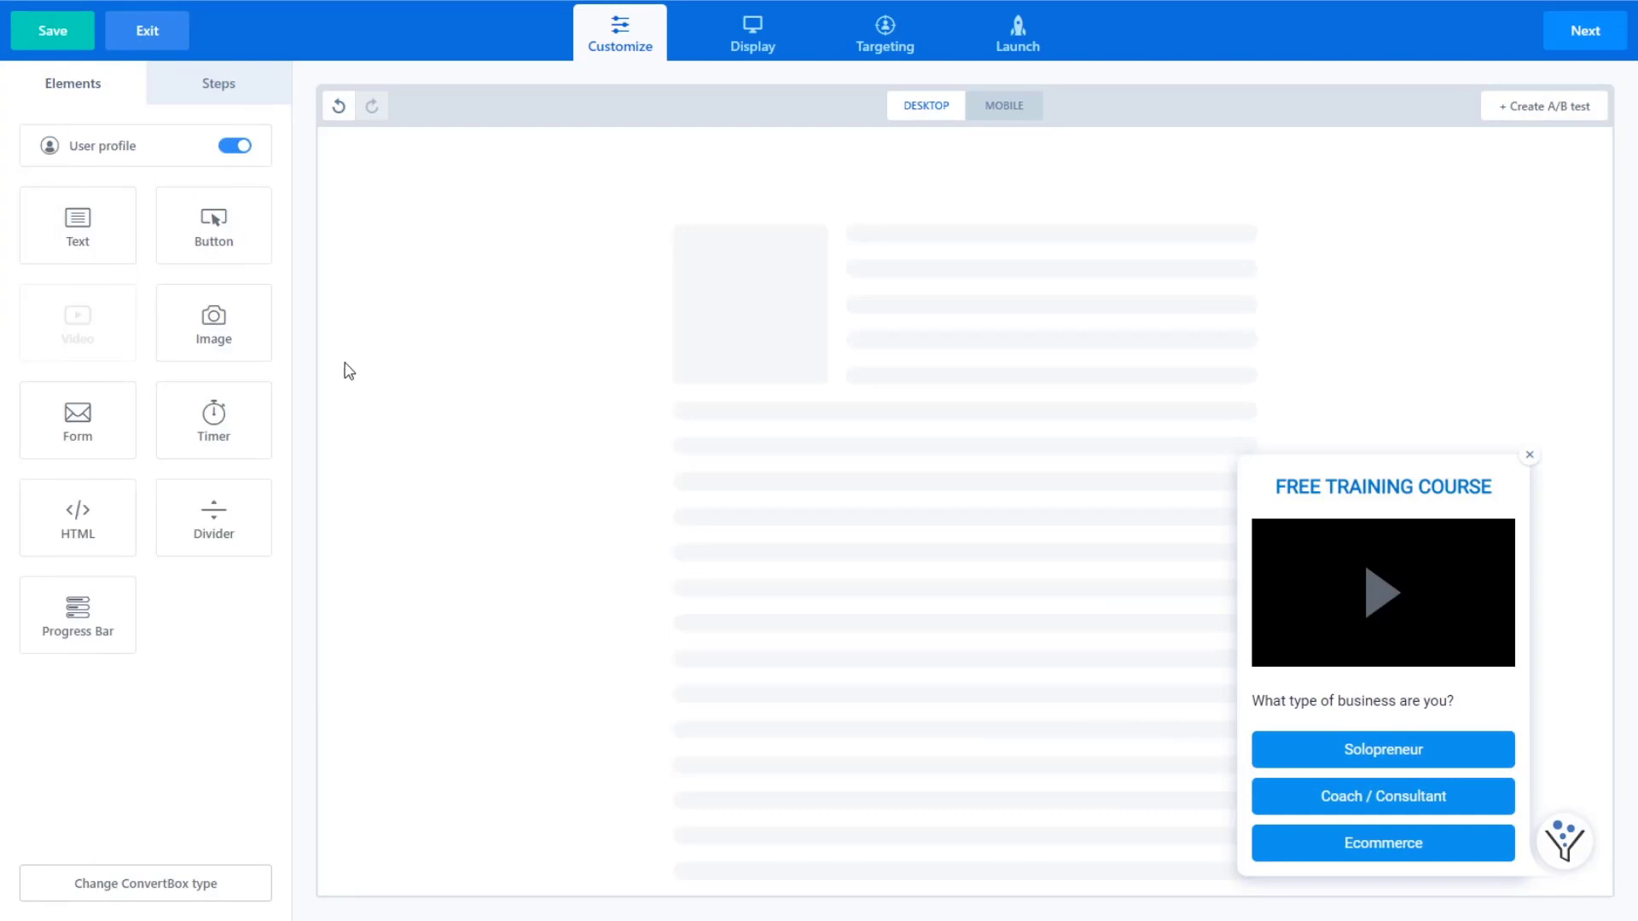
# Step: Examine the A/B test variation options and the split test type setting
pyautogui.click(1532, 126)
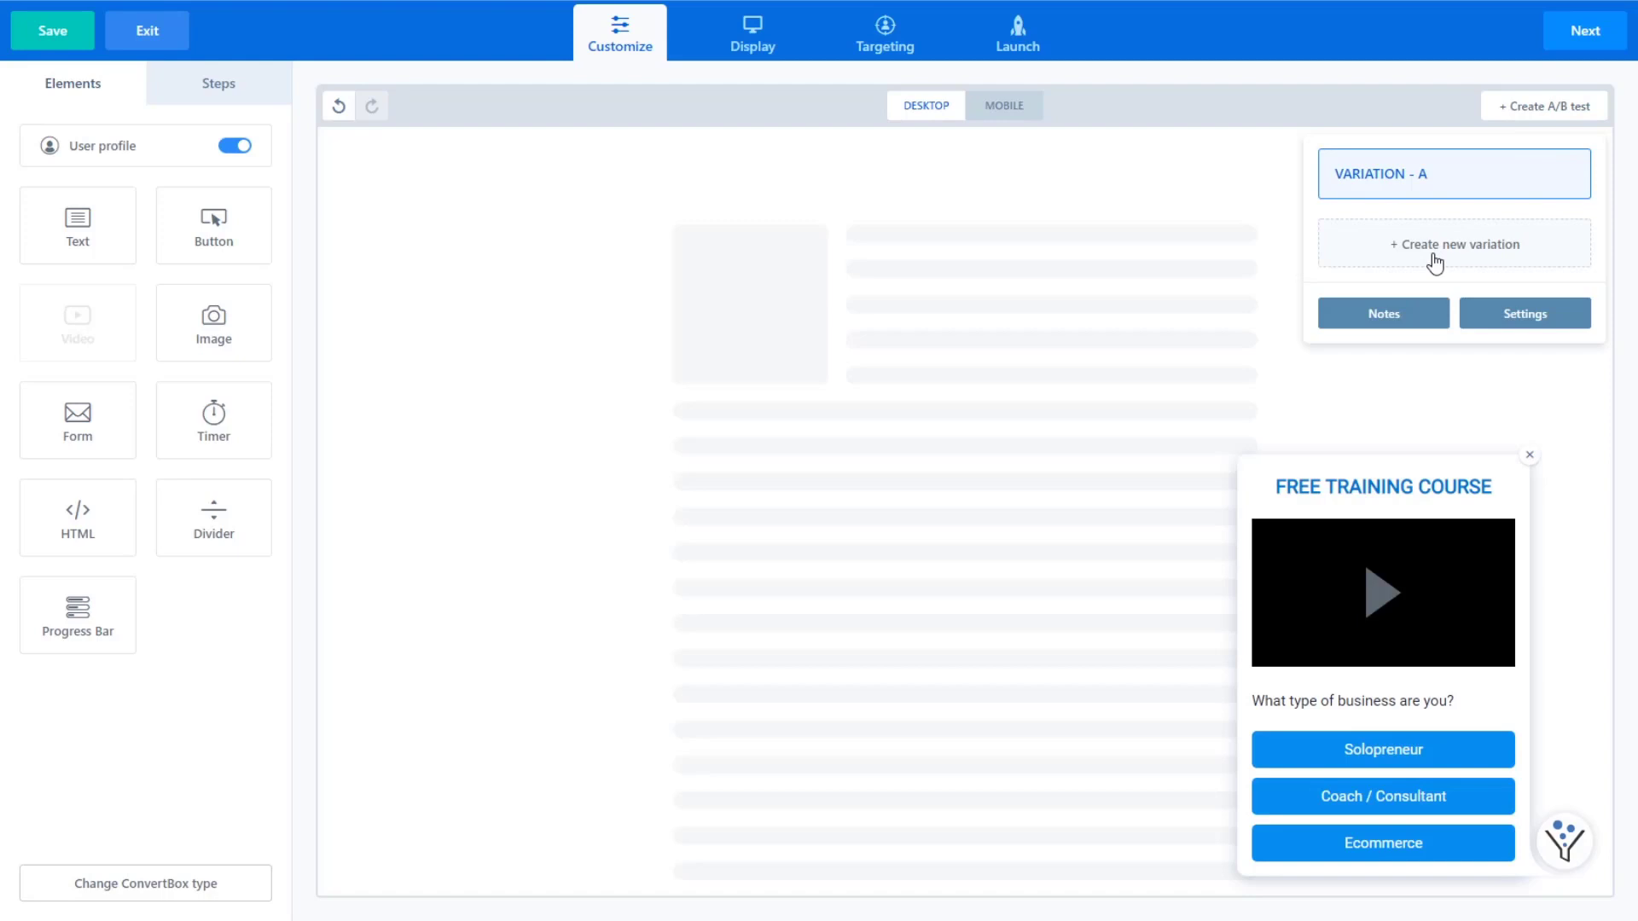
pyautogui.click(1497, 322)
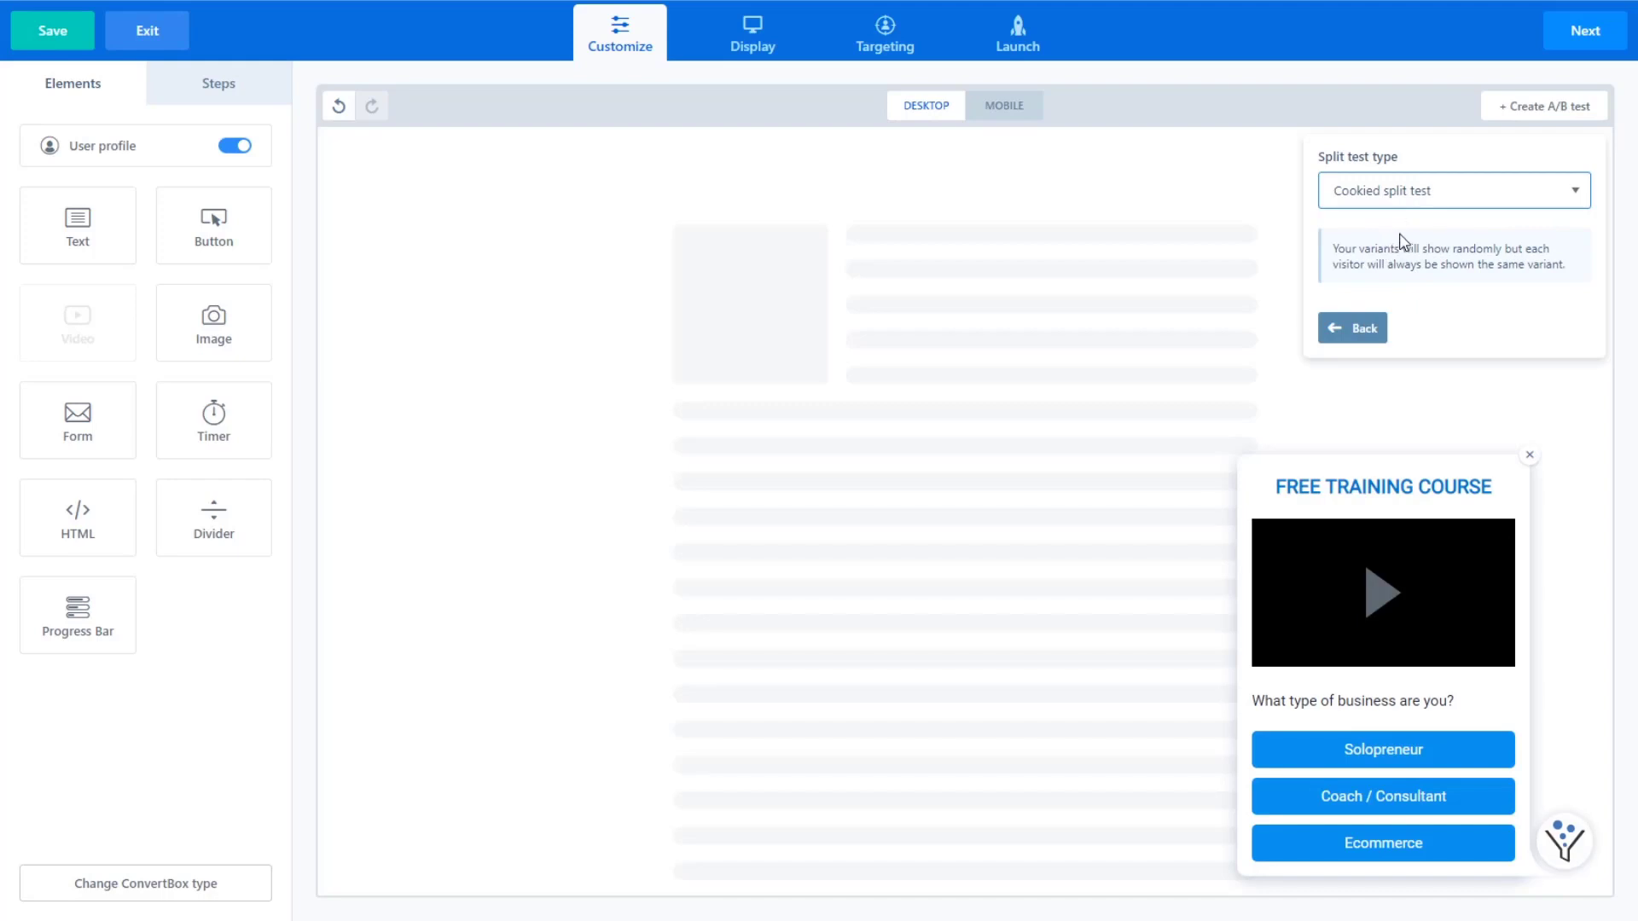
pyautogui.click(1365, 333)
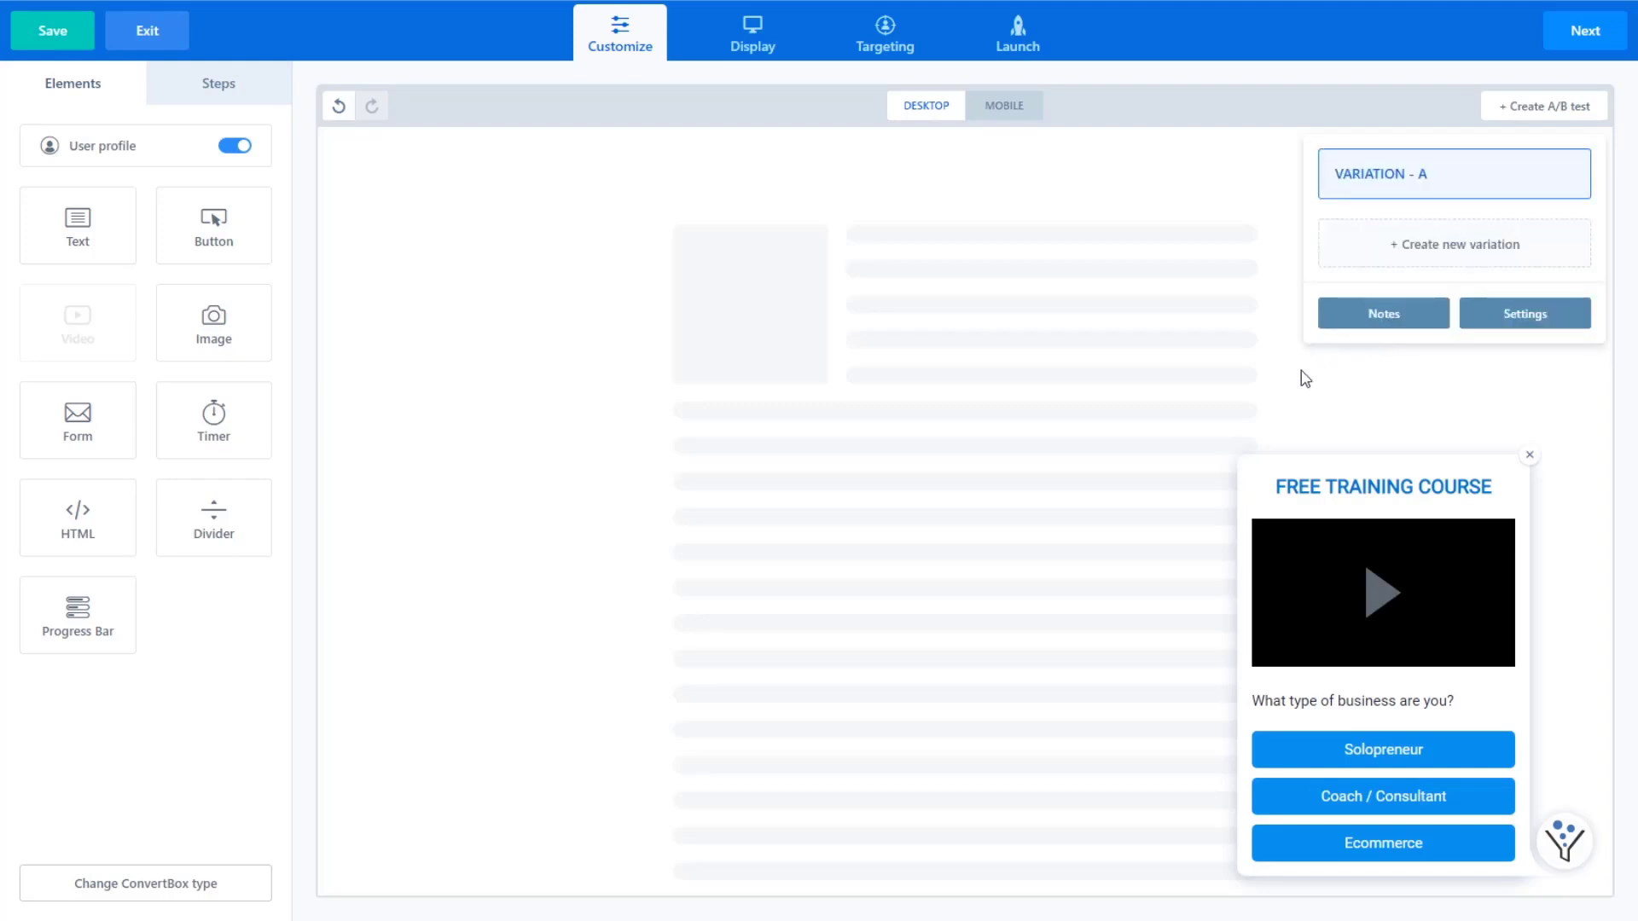
pyautogui.click(824, 307)
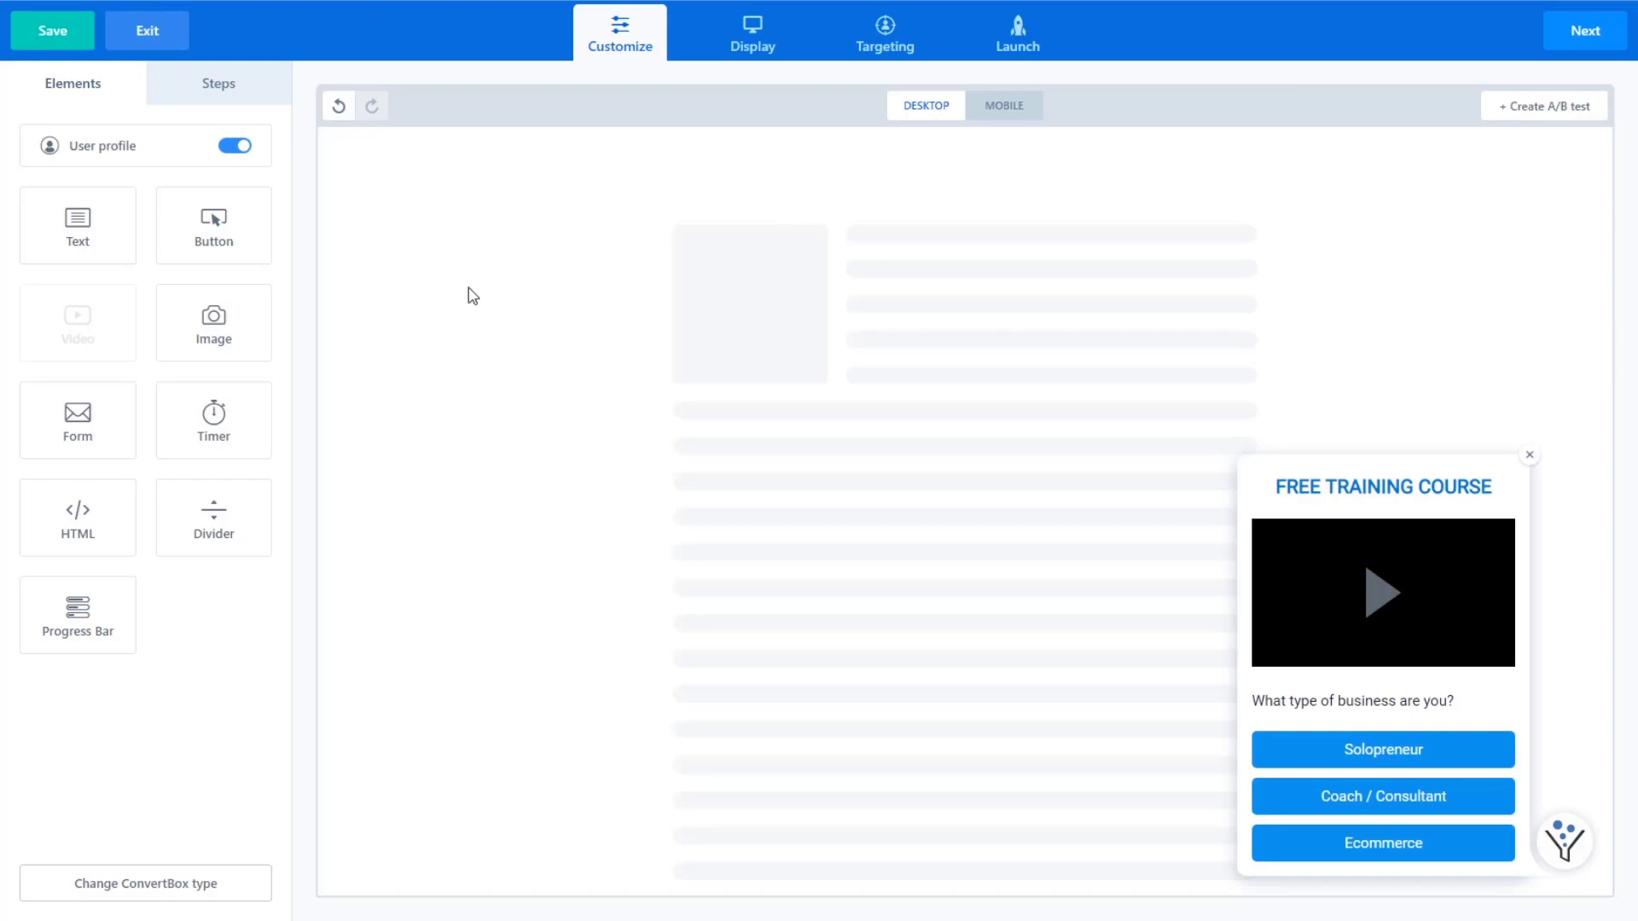
# Step: Insert a countdown timer between the business type question and the Solopreneur button, and have it redirect the page to another URL when it ends
pyautogui.moveTo(213, 424); pyautogui.dragTo(1372, 707)
pyautogui.click(1371, 707)
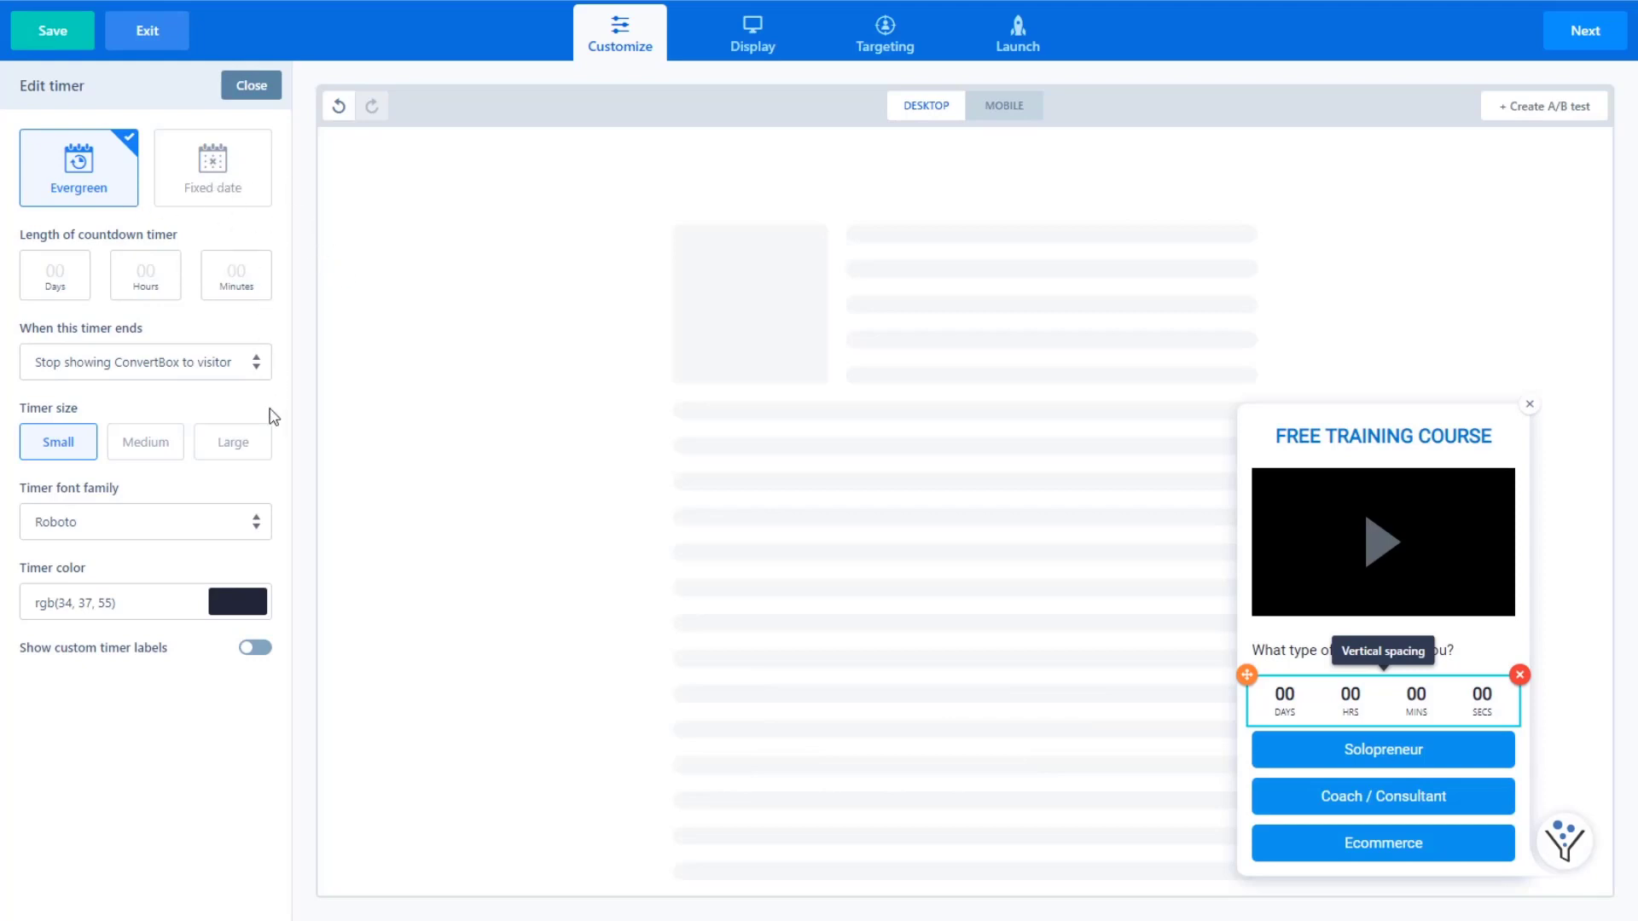
pyautogui.click(196, 365)
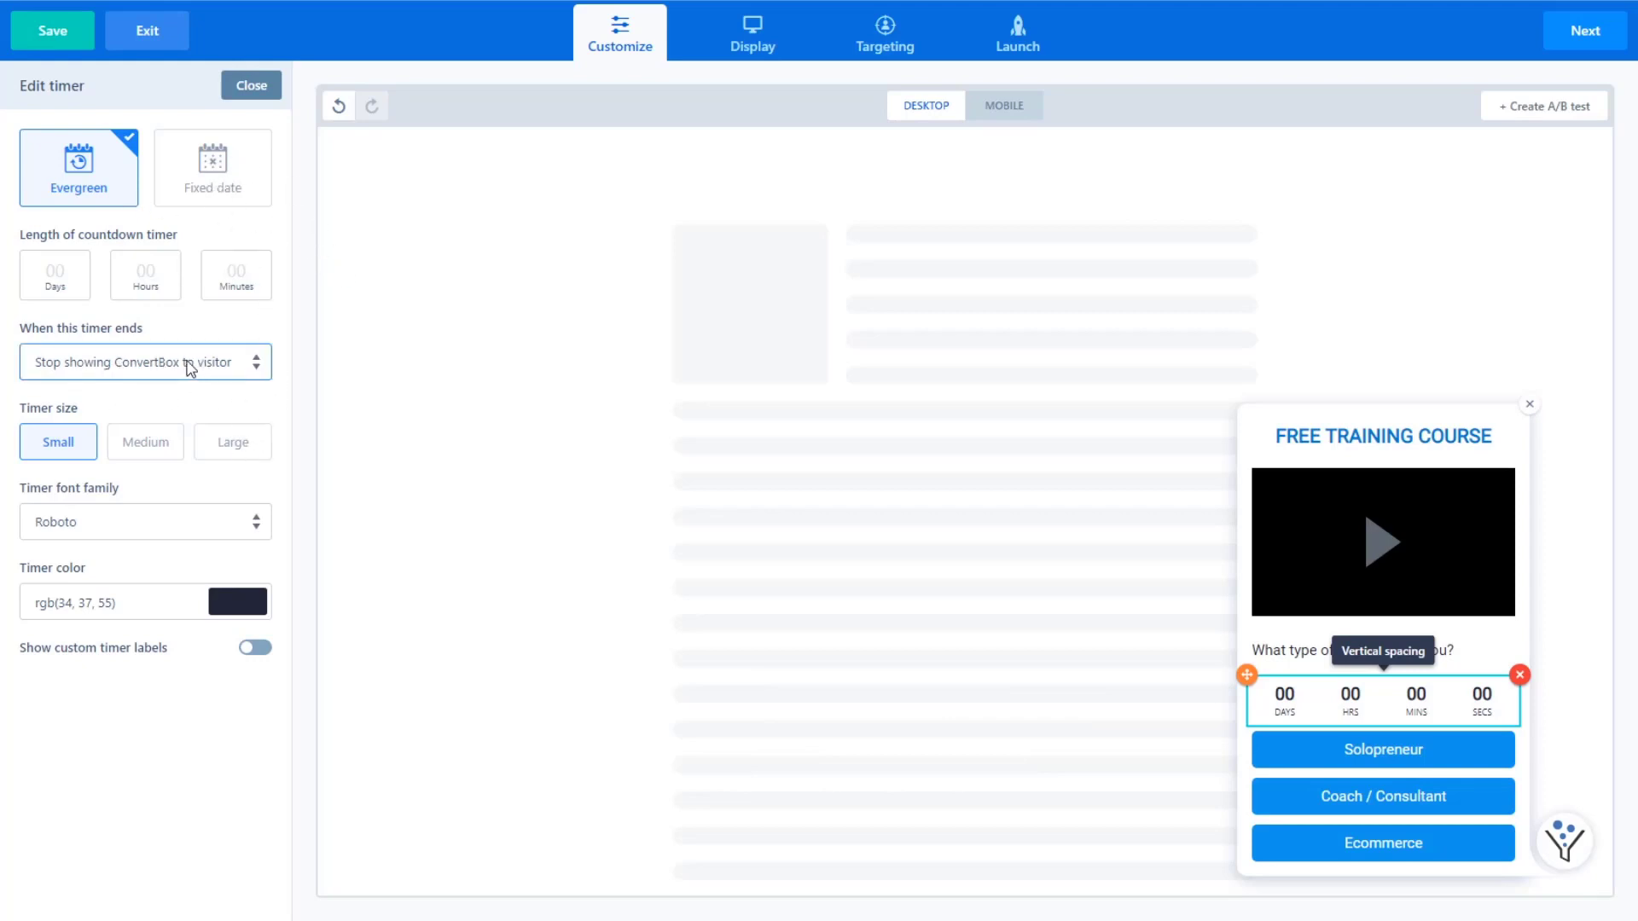
pyautogui.click(199, 332)
pyautogui.click(202, 377)
pyautogui.click(171, 411)
pyautogui.click(144, 430)
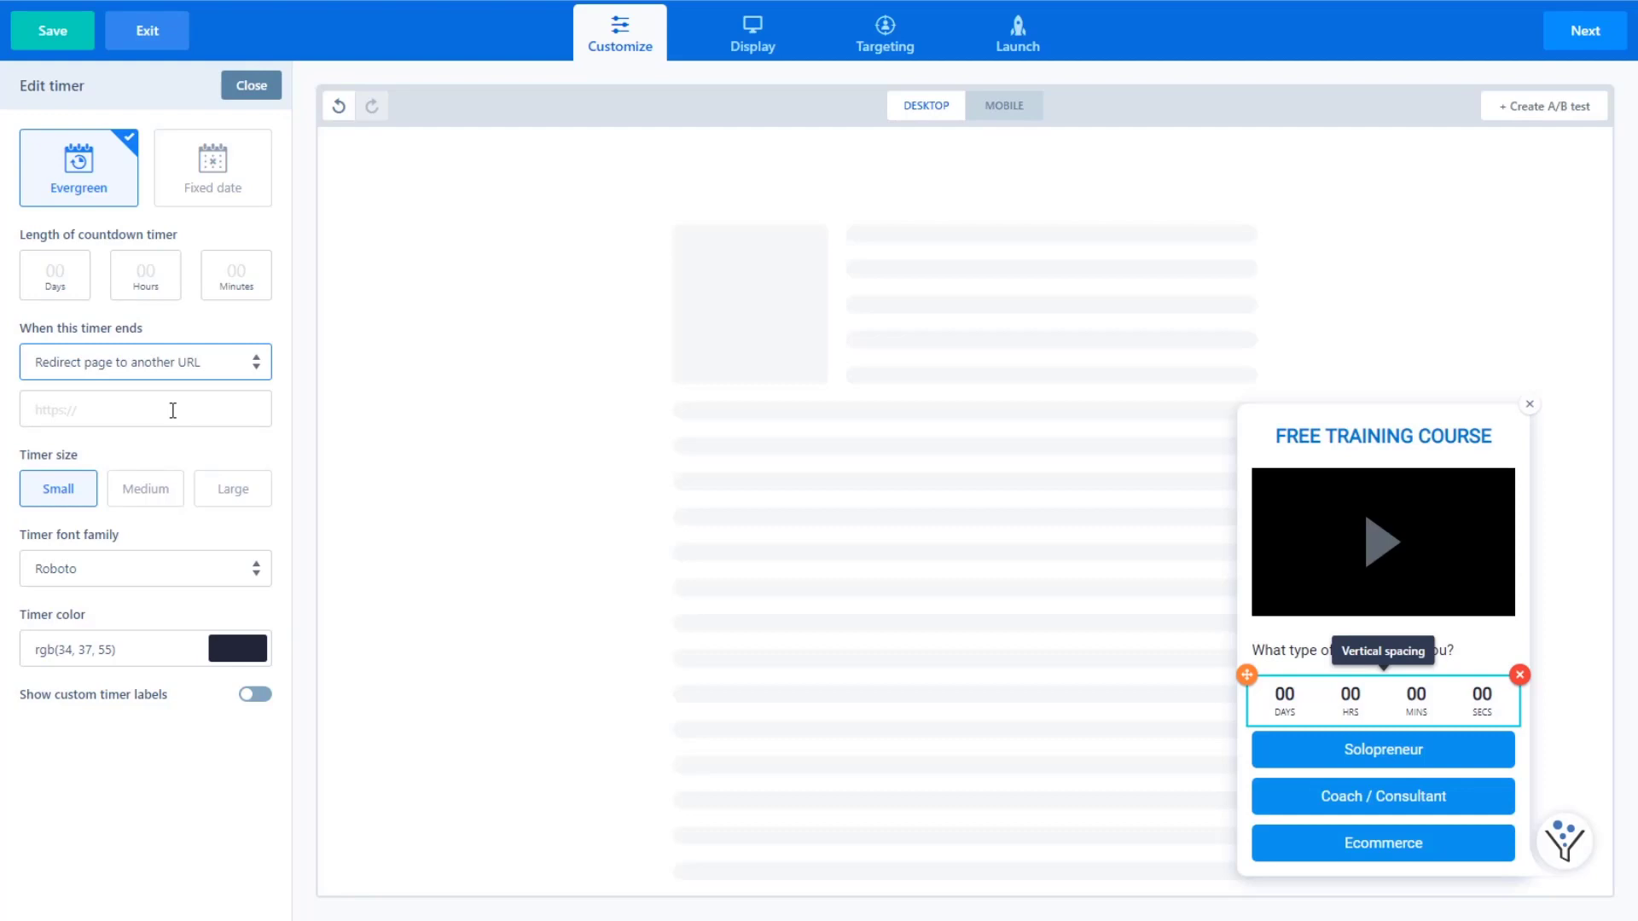
# Step: Change the timer type to Fixed date and add a progress bar between the headline and the video
pyautogui.click(240, 186)
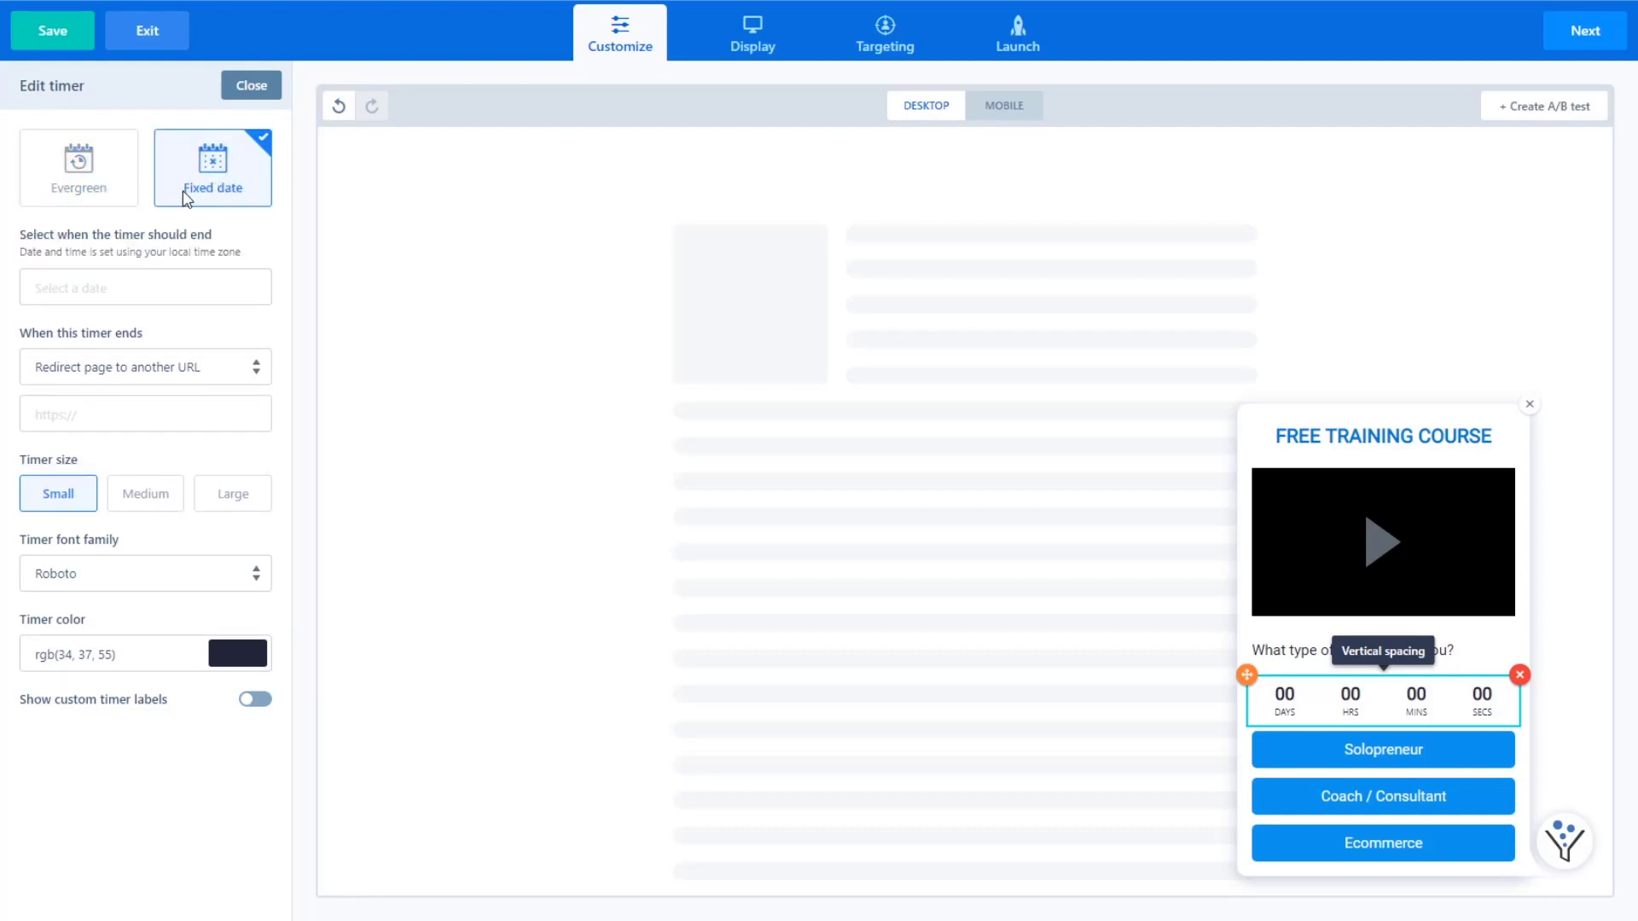
pyautogui.click(250, 86)
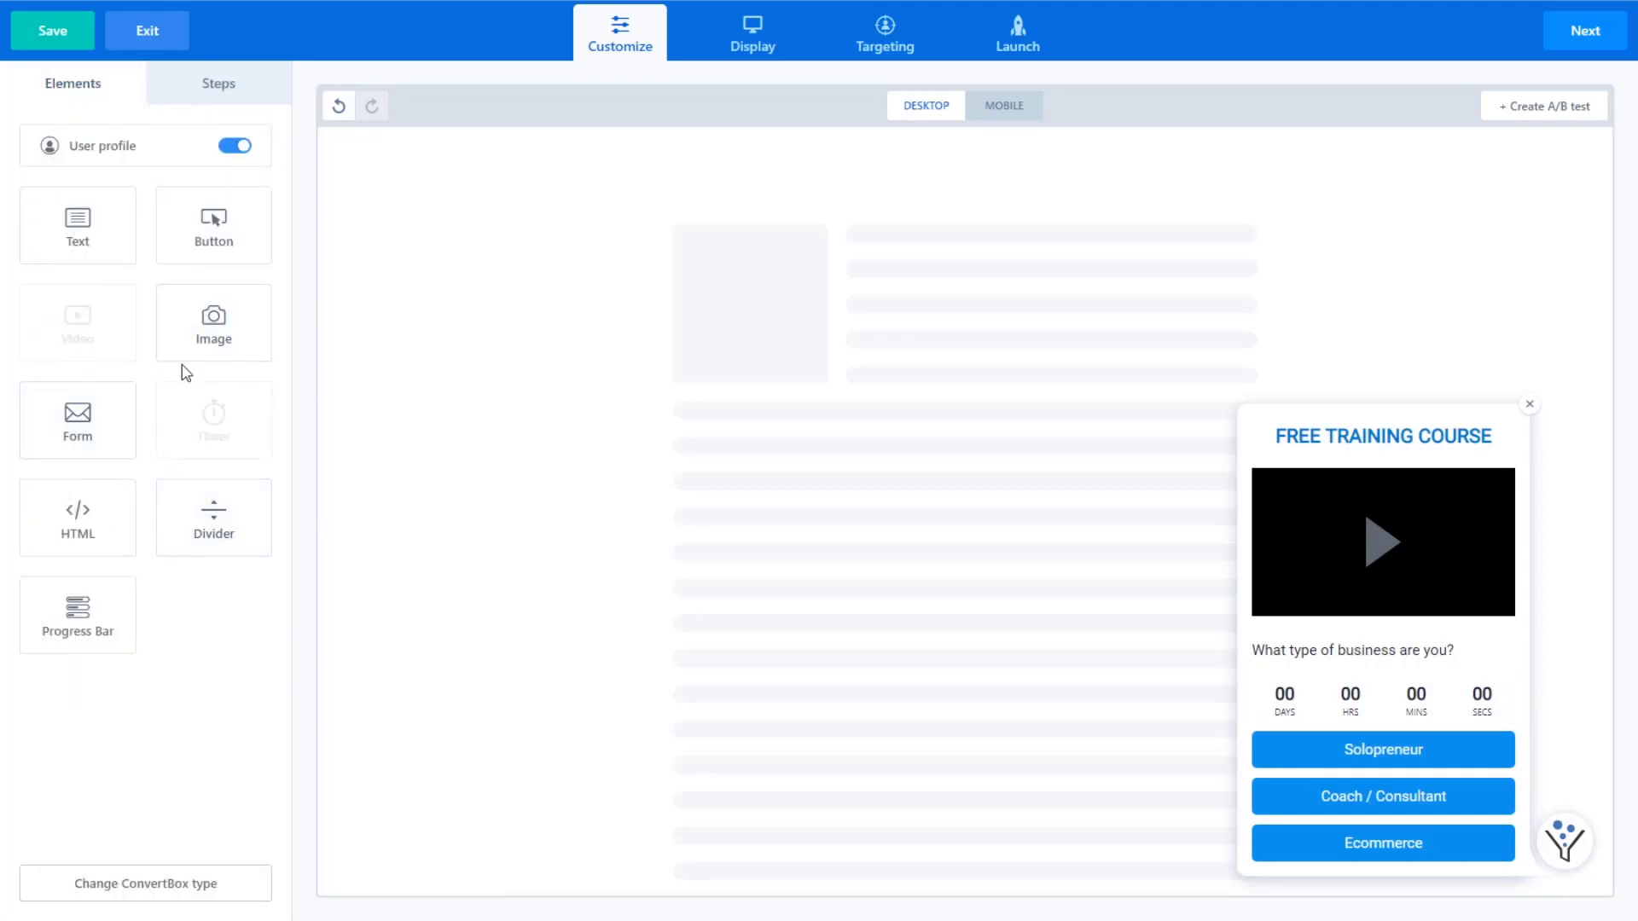
pyautogui.moveTo(77, 610); pyautogui.dragTo(1397, 433)
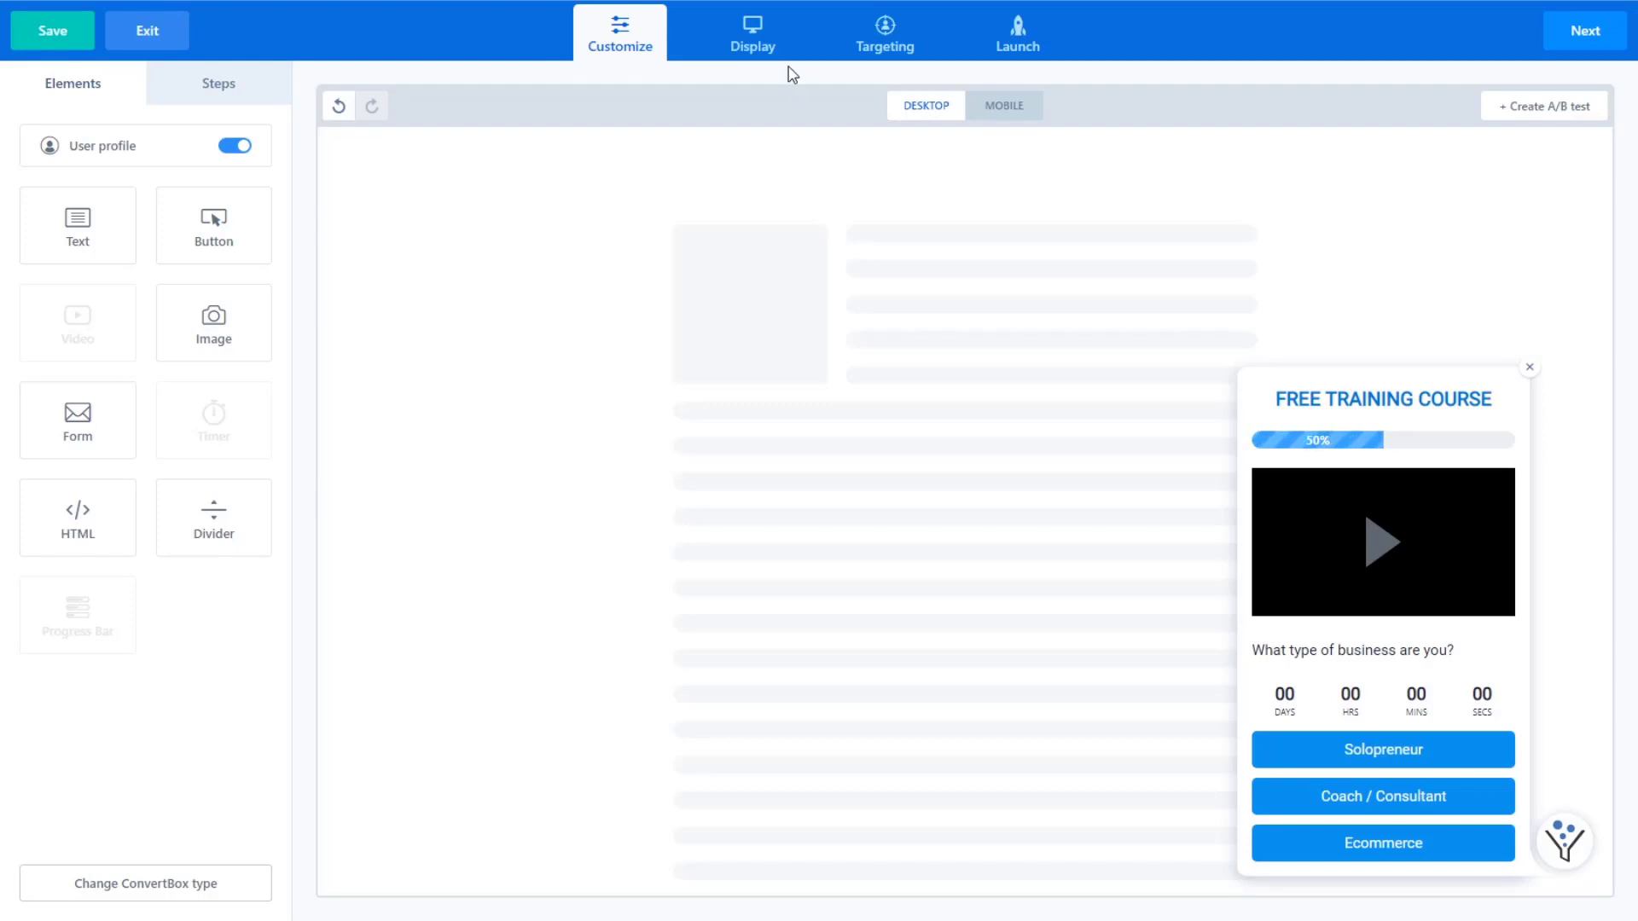
# Step: In the display settings, try the page abandonment and link click triggers, then clear both so only time on page is selected
pyautogui.click(752, 58)
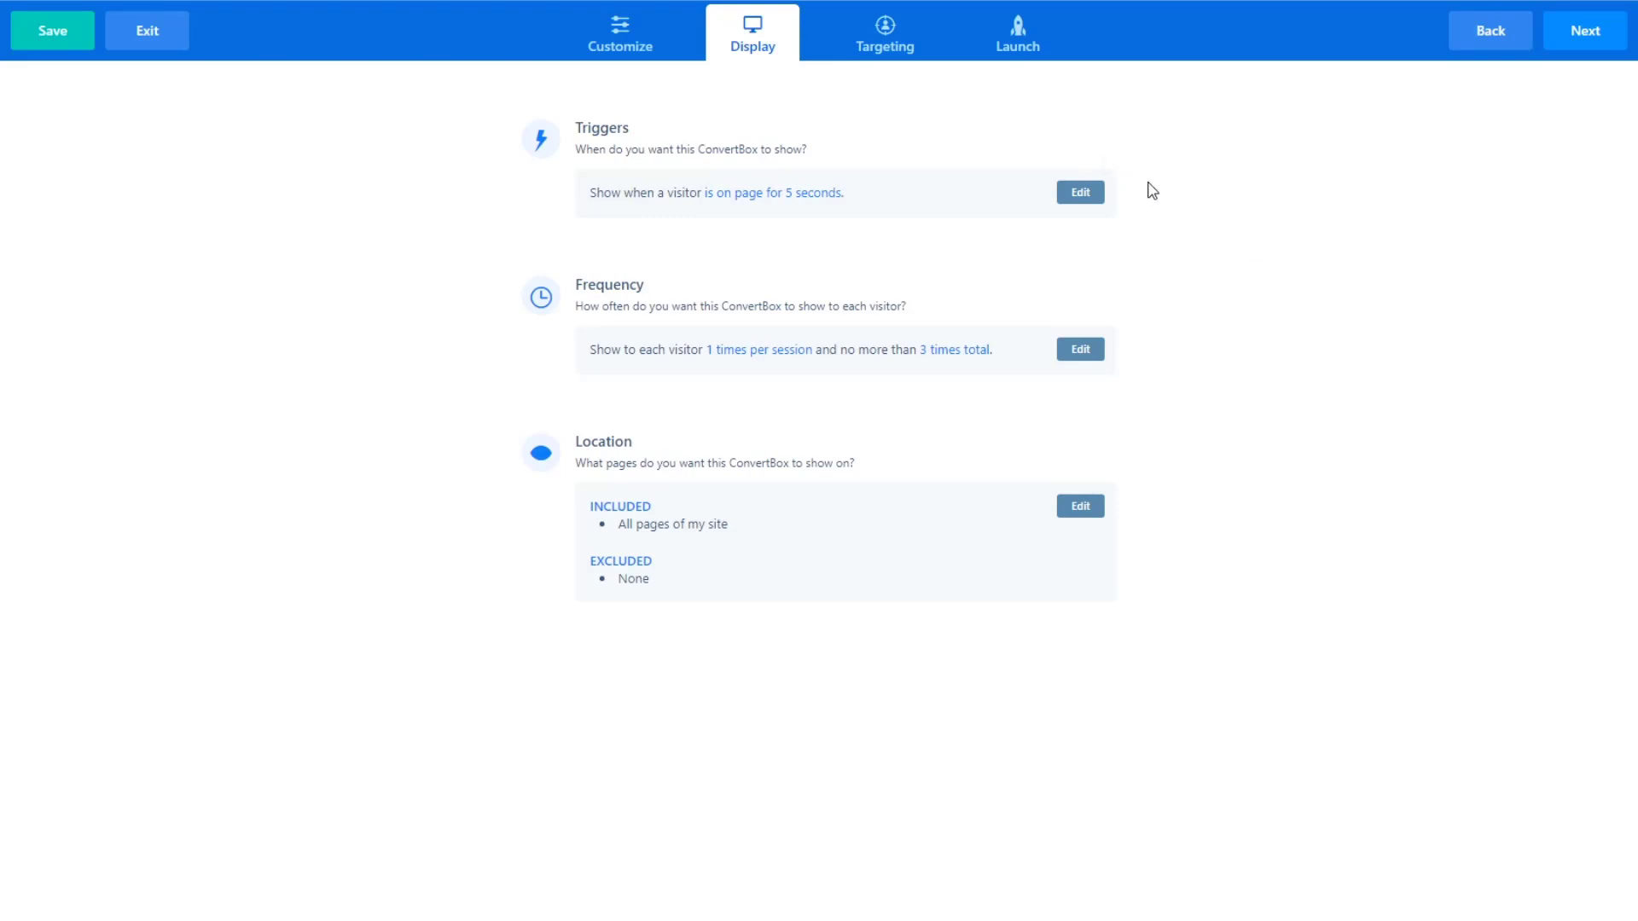
pyautogui.click(1073, 193)
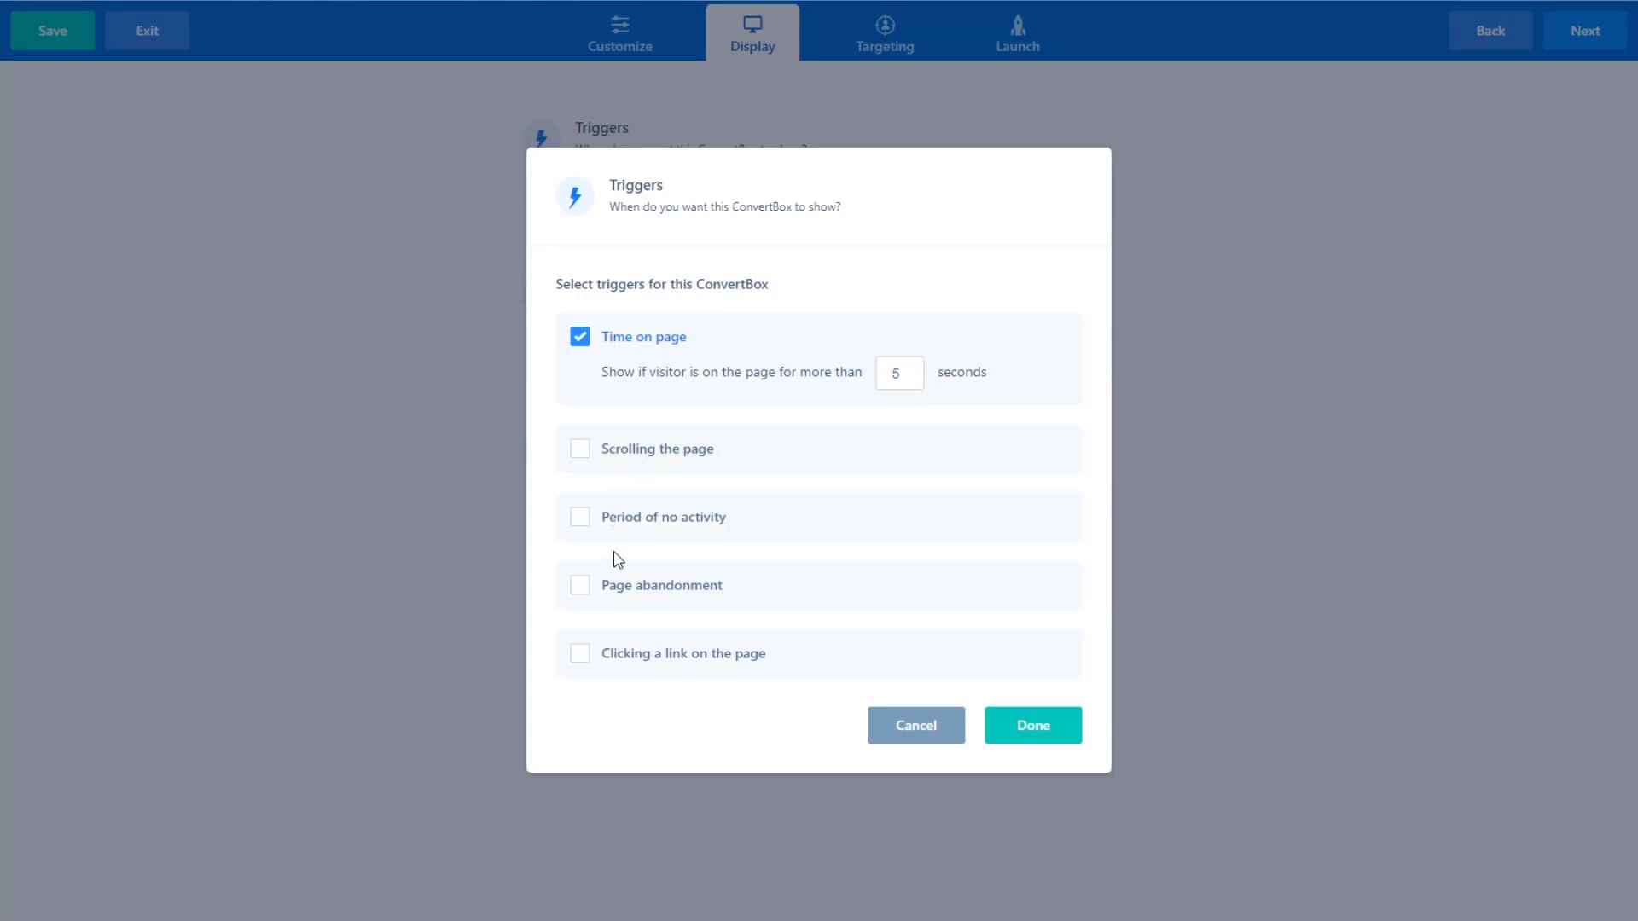
pyautogui.click(580, 589)
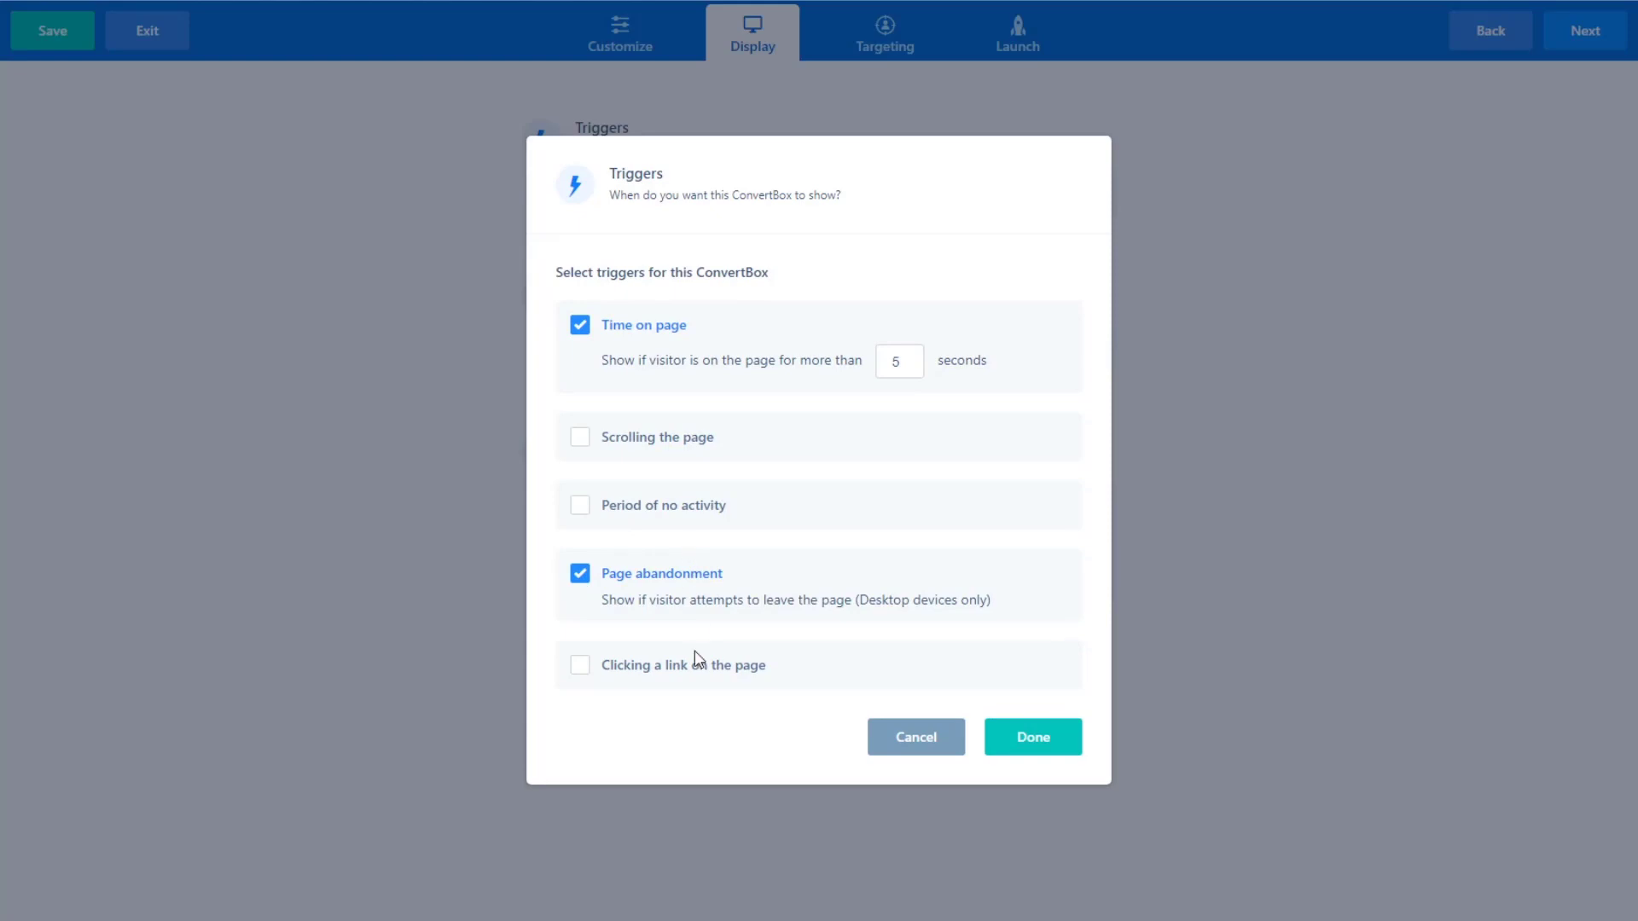
pyautogui.click(584, 673)
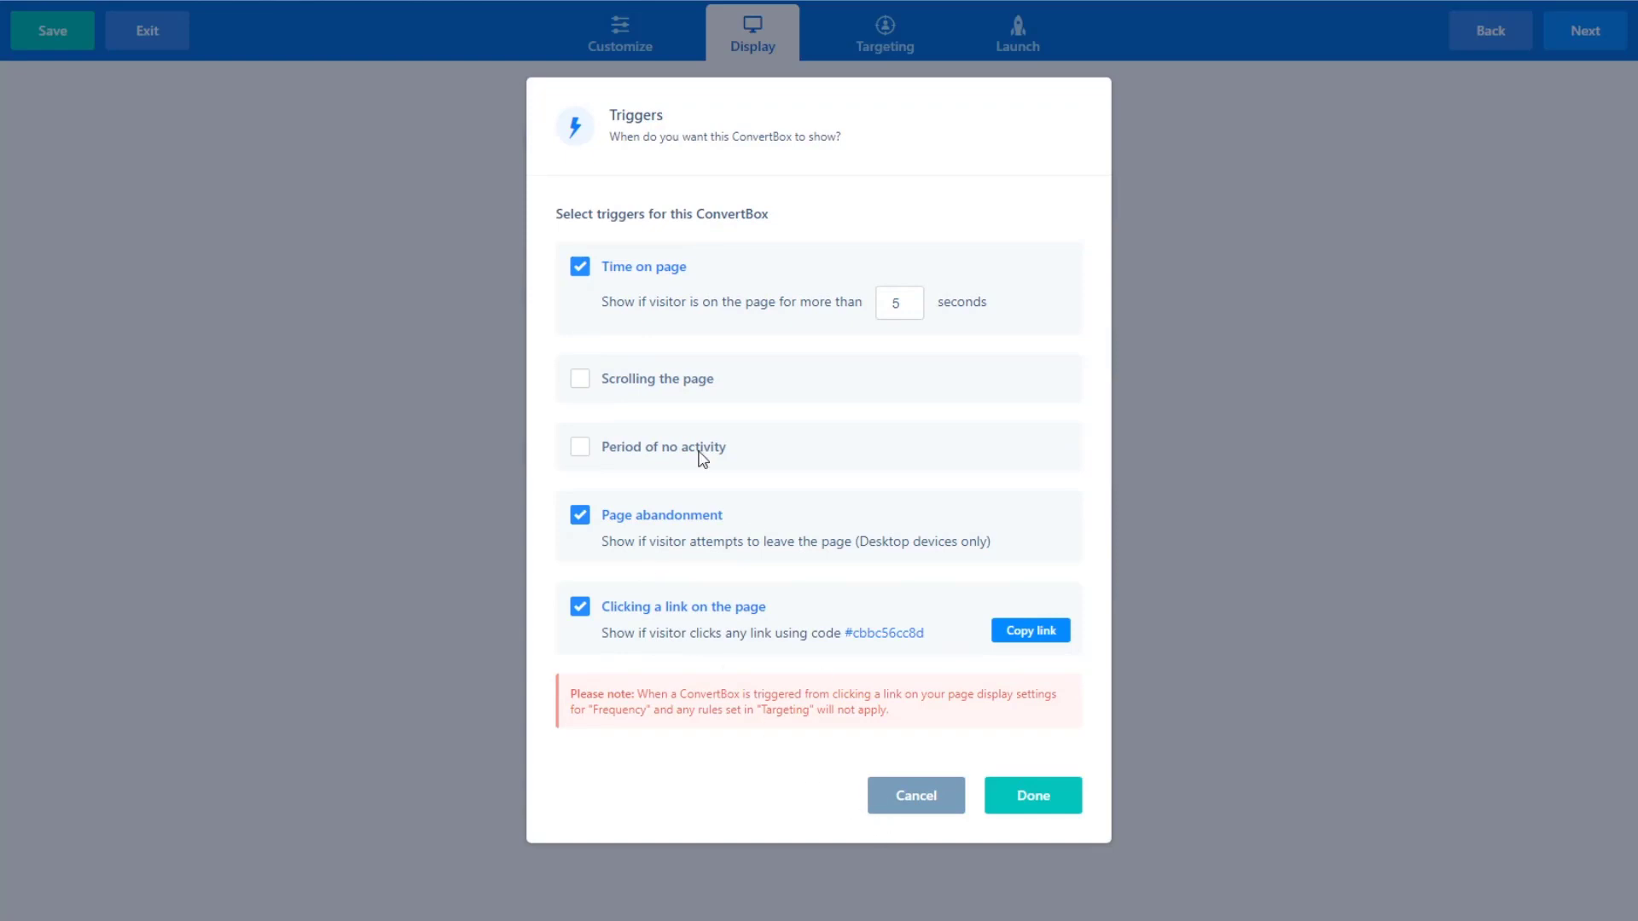
pyautogui.click(579, 517)
pyautogui.click(580, 596)
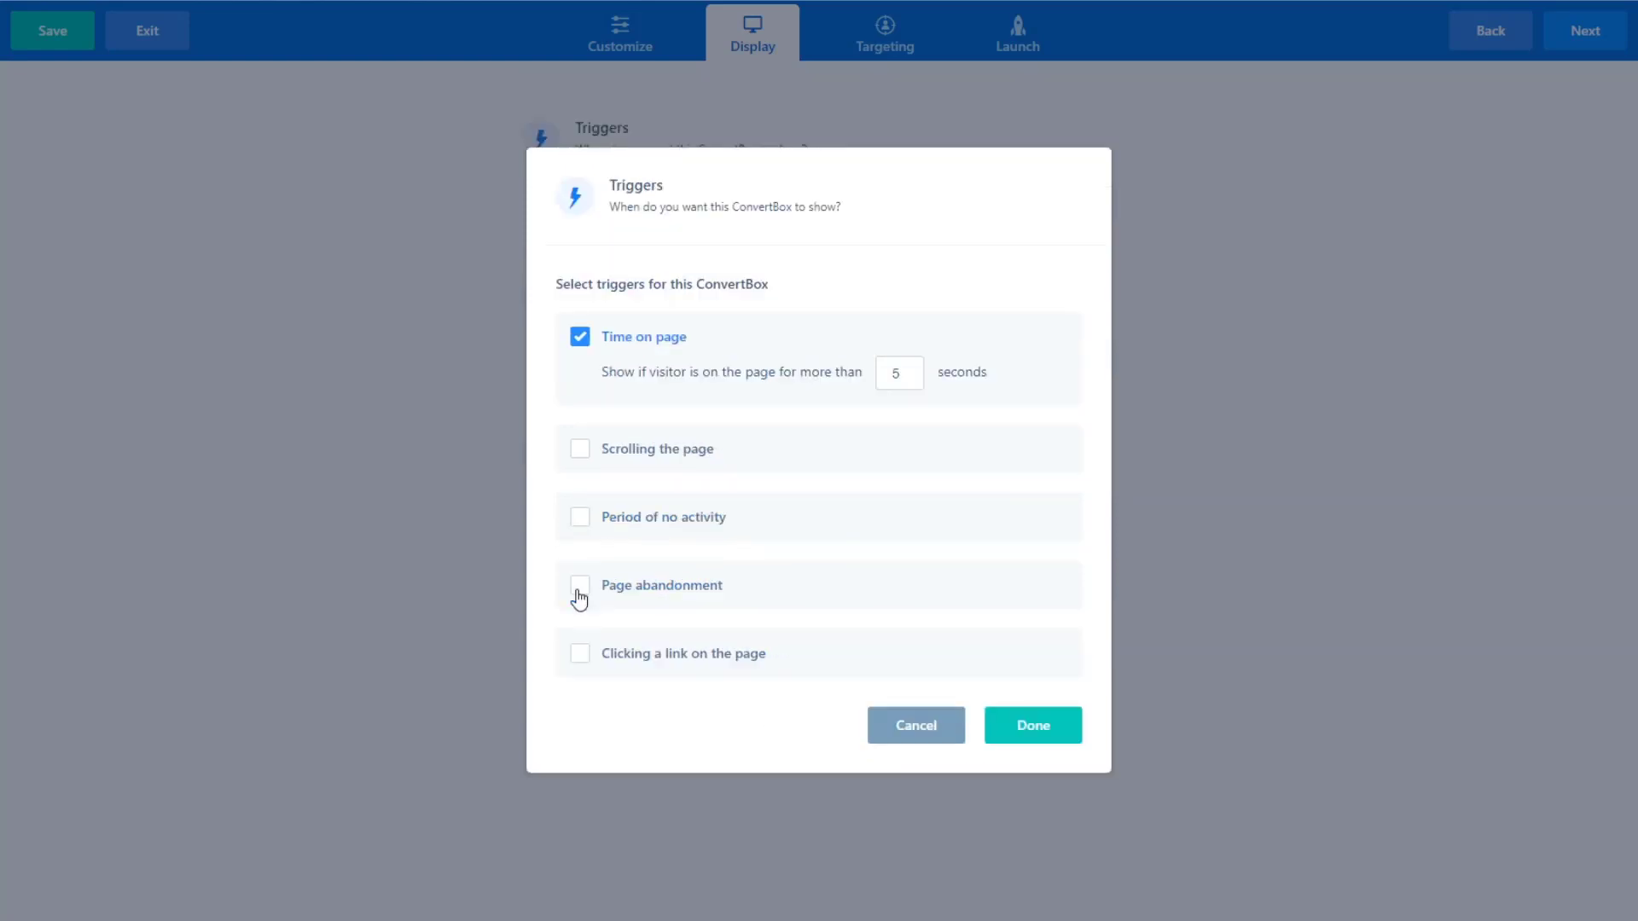
pyautogui.click(1007, 728)
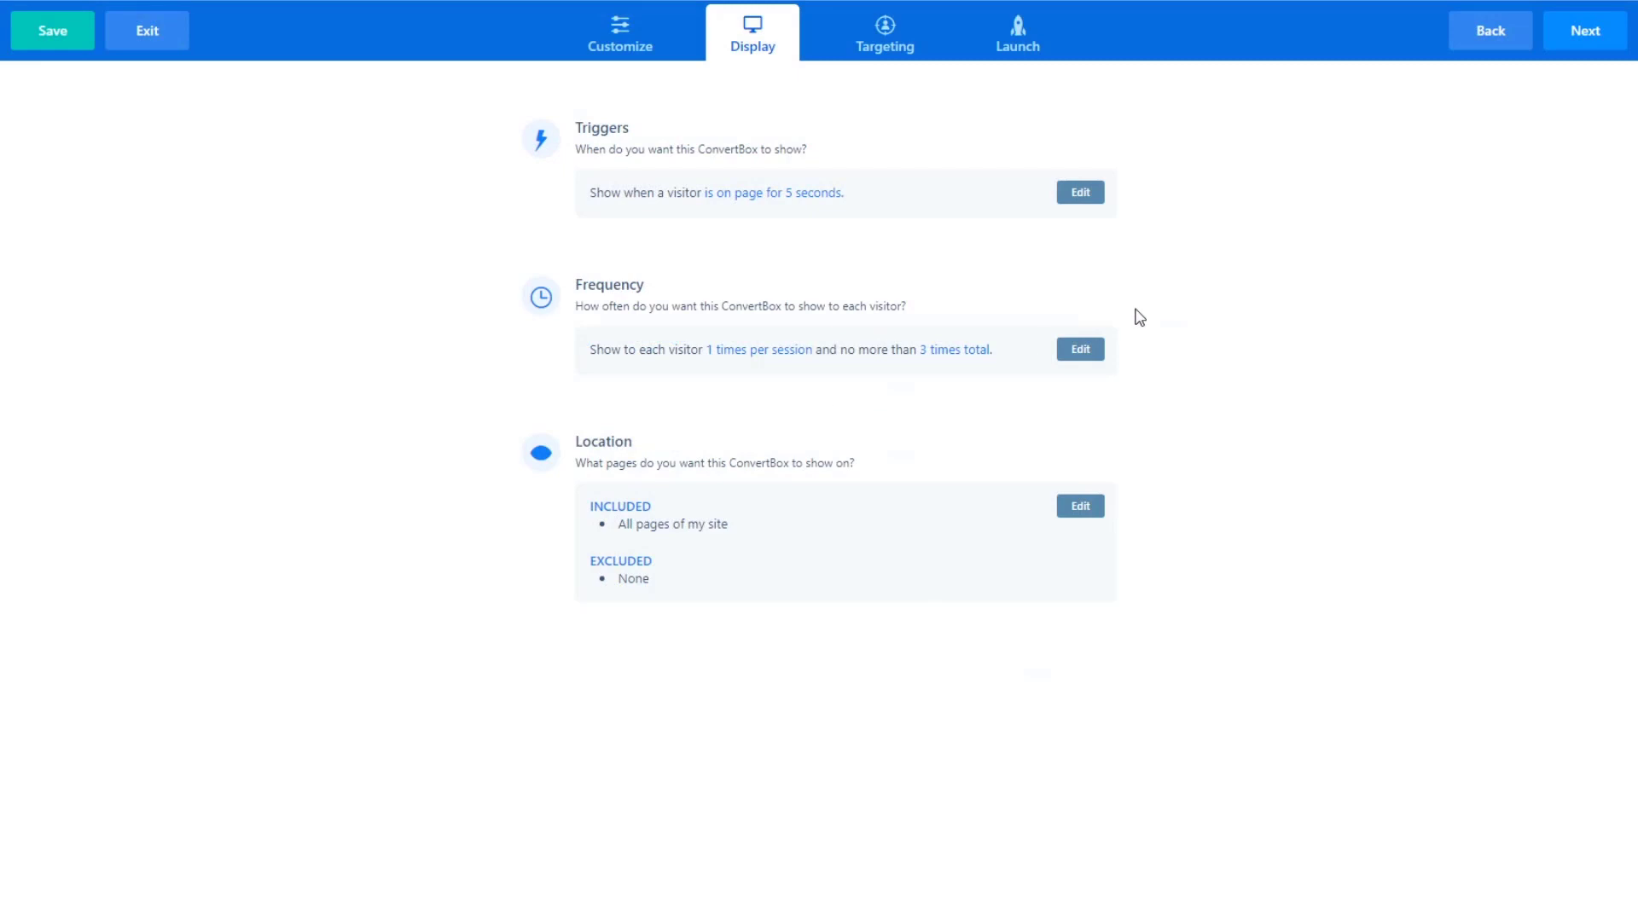
# Step: Review the frequency settings for how often the ConvertBox shows to each visitor
pyautogui.click(1083, 355)
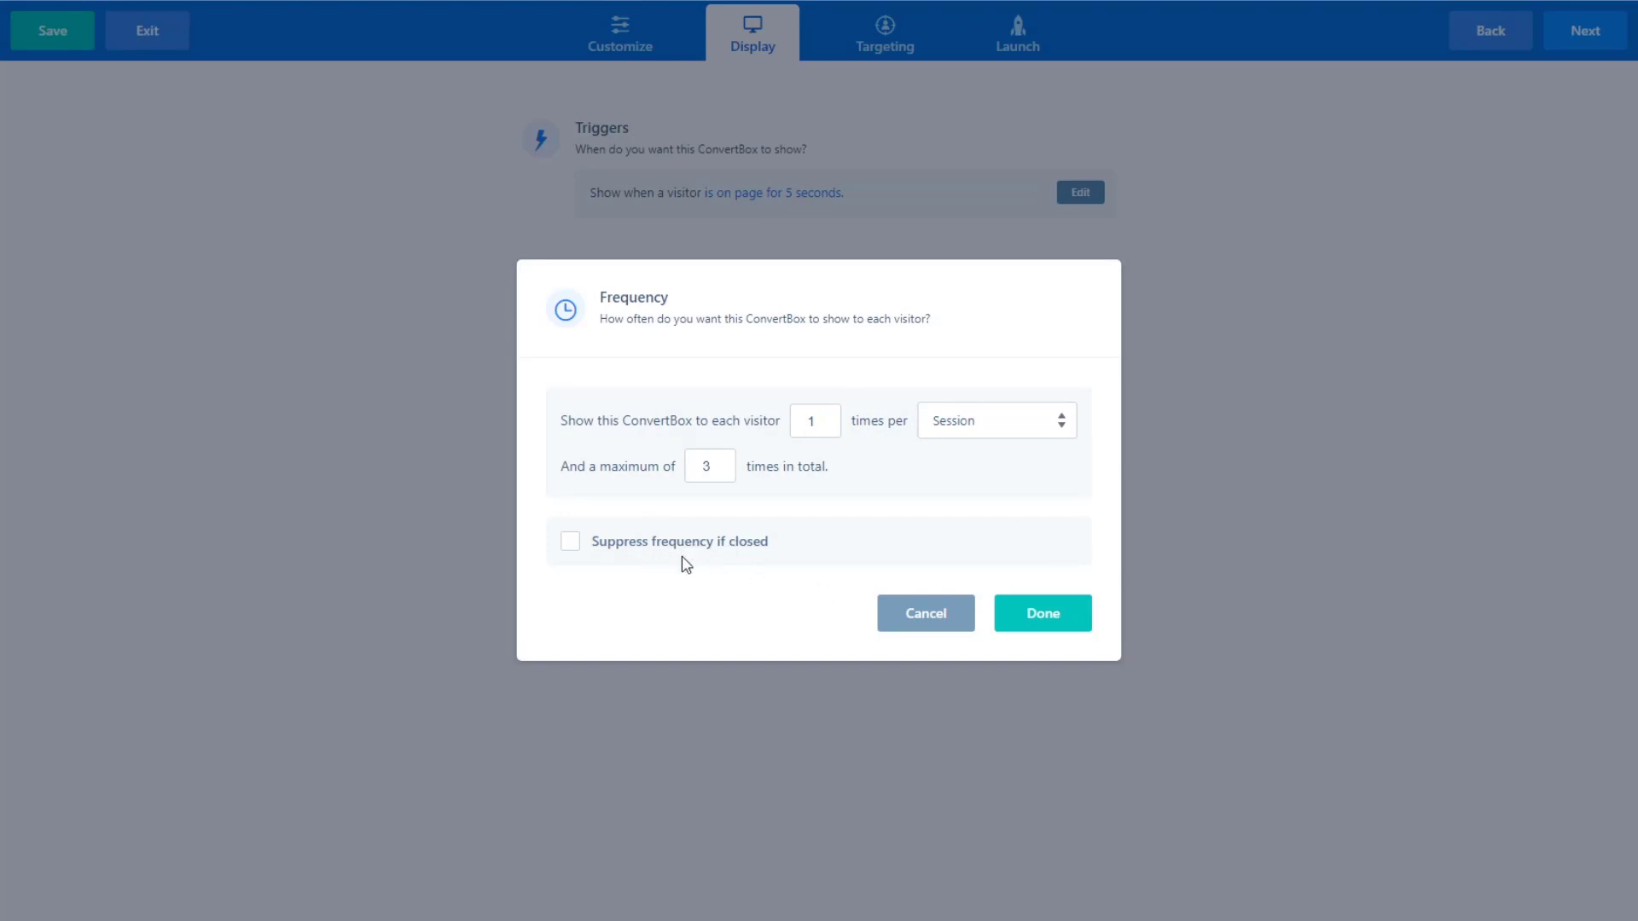
pyautogui.click(1025, 628)
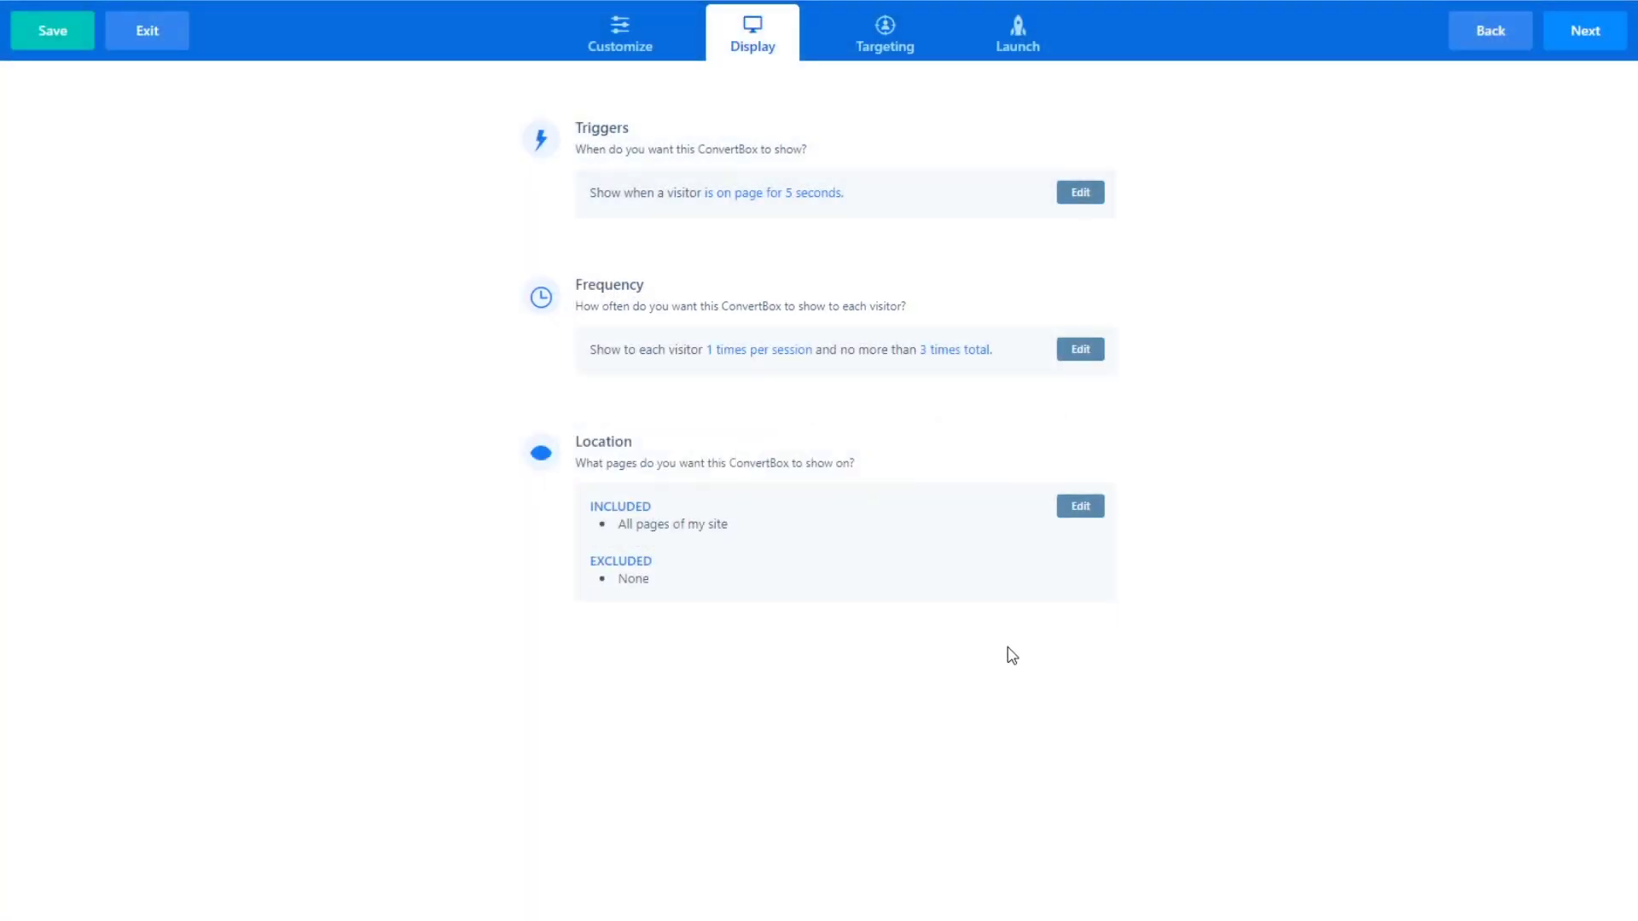
# Step: Review the URL match options for an include rule in the location settings and discard the rule
pyautogui.click(1069, 511)
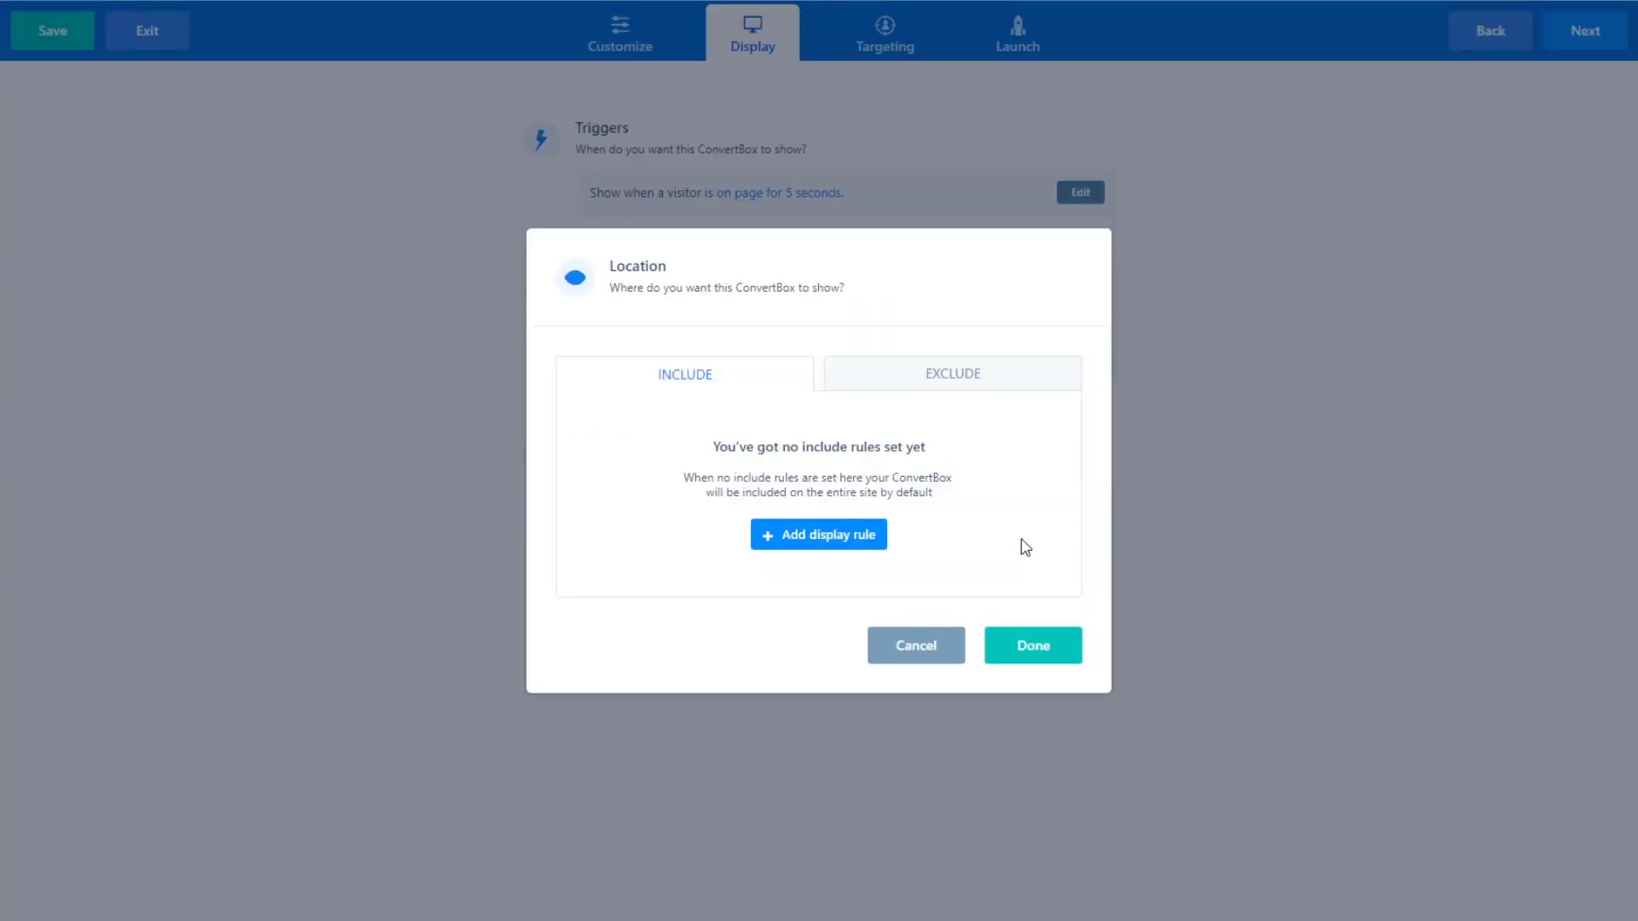
pyautogui.click(824, 534)
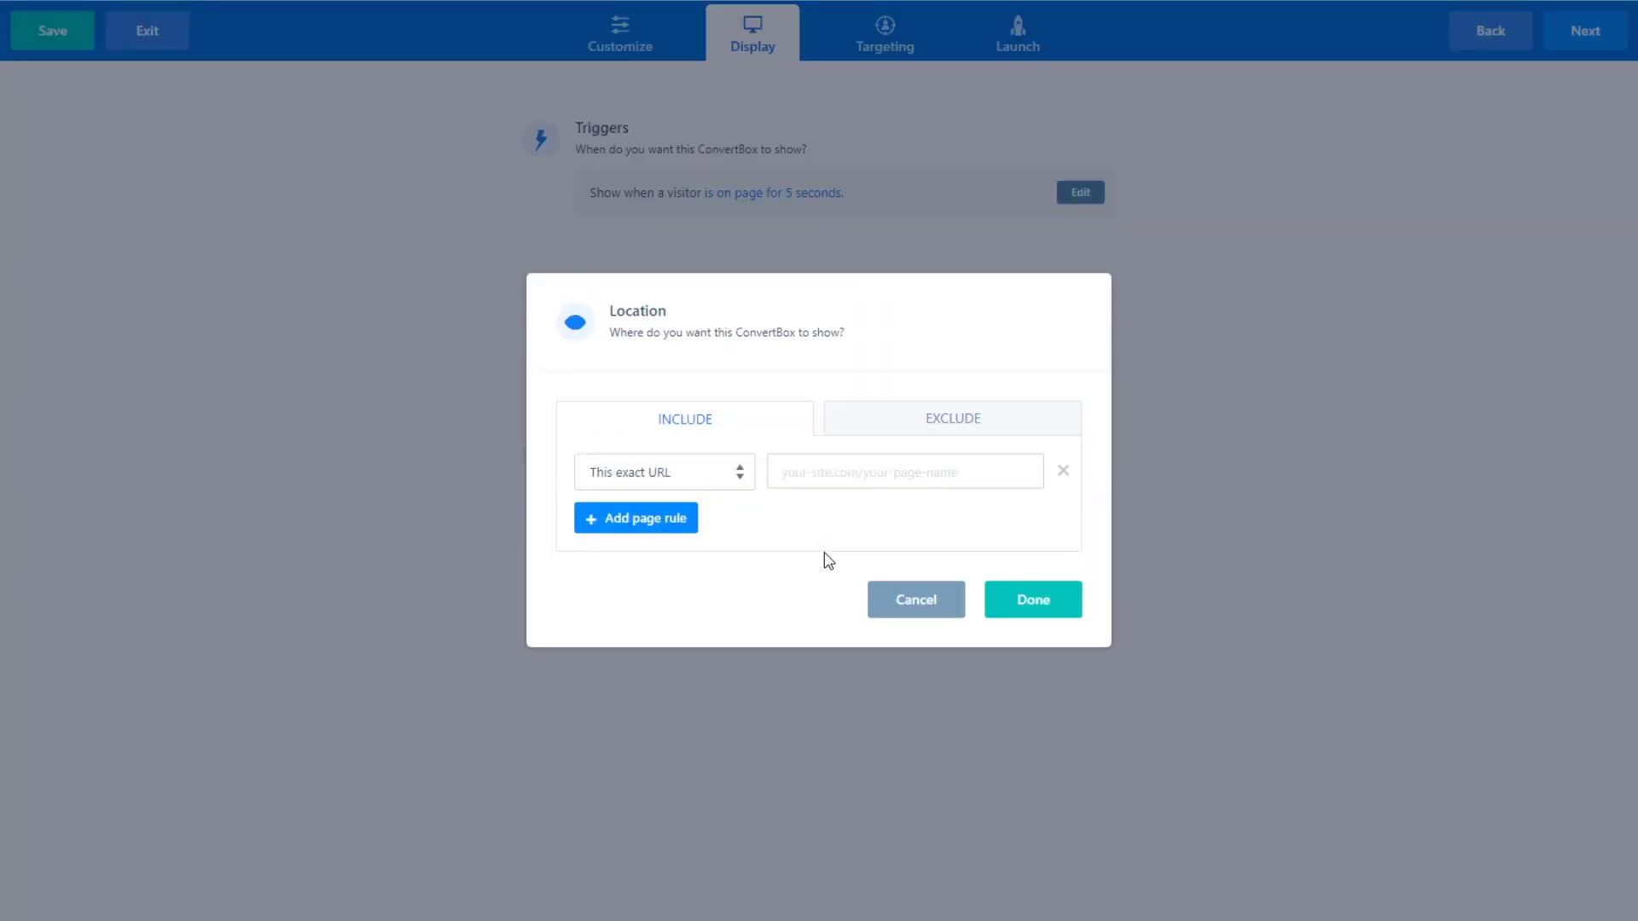
pyautogui.click(711, 478)
pyautogui.press('Down')
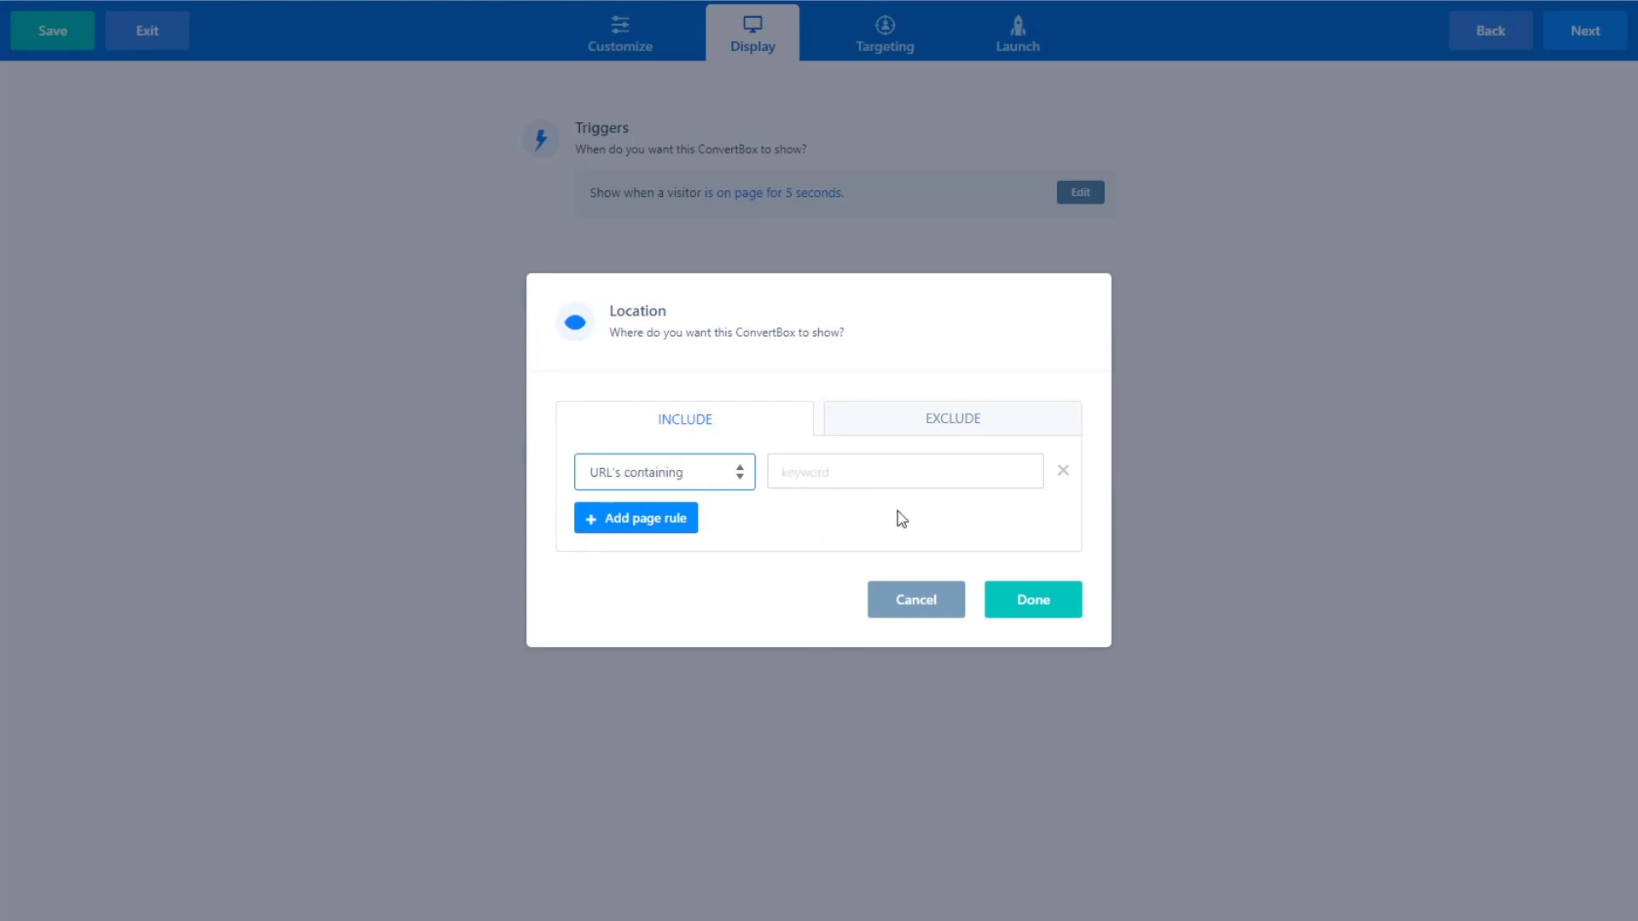
pyautogui.click(909, 479)
pyautogui.click(722, 485)
pyautogui.press('Down')
pyautogui.press('Up')
pyautogui.press('Up')
pyautogui.click(904, 553)
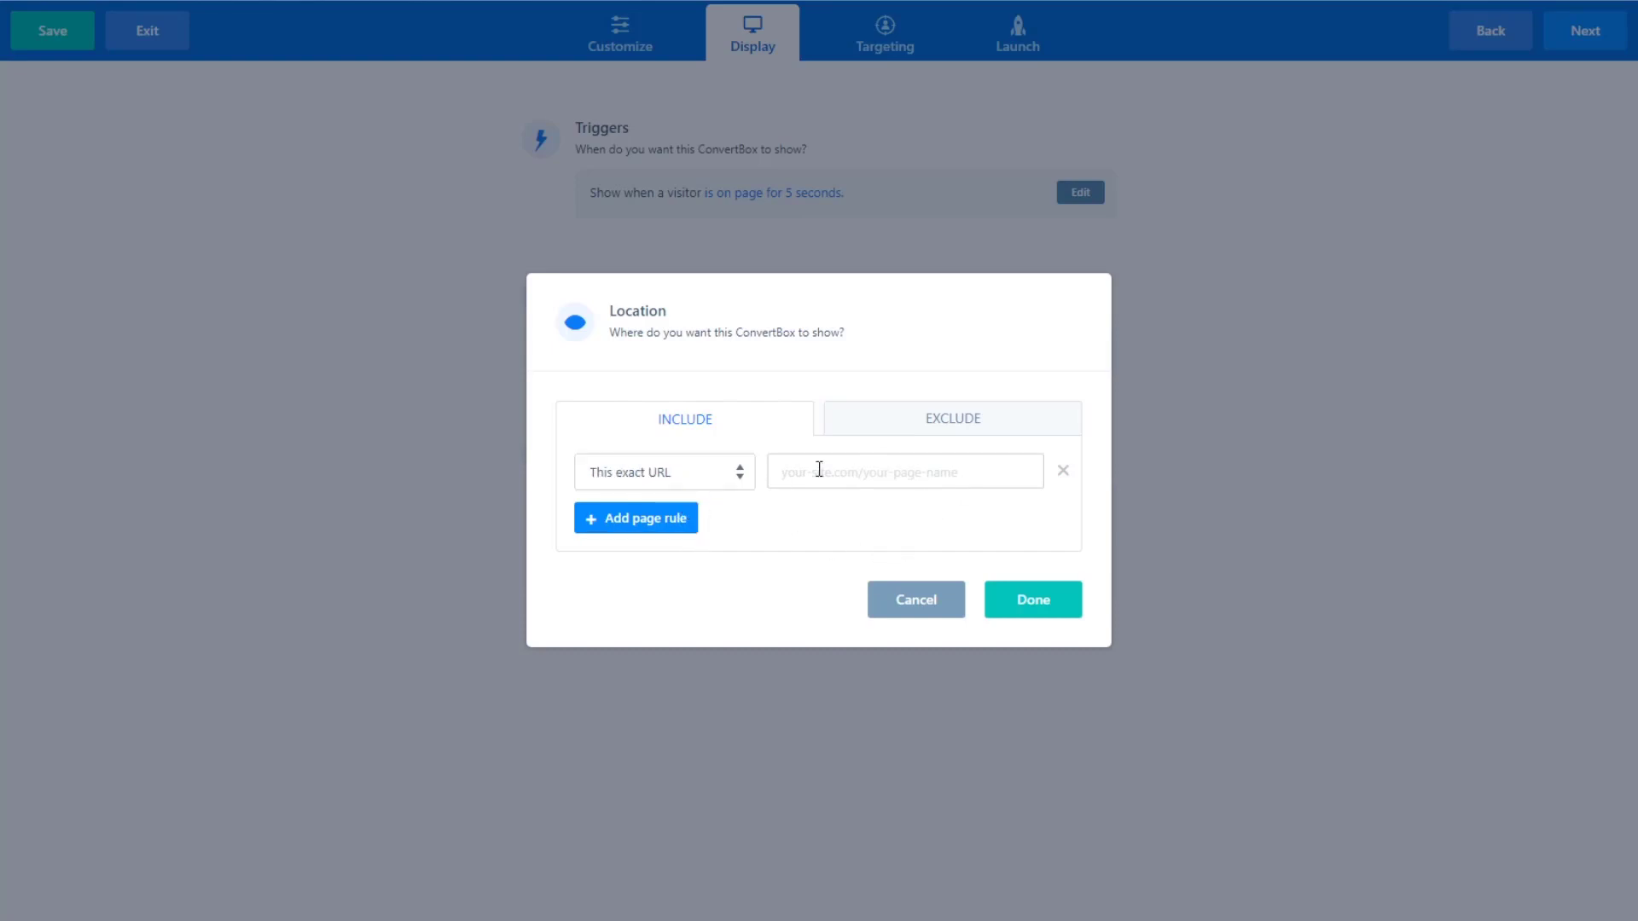
pyautogui.click(913, 603)
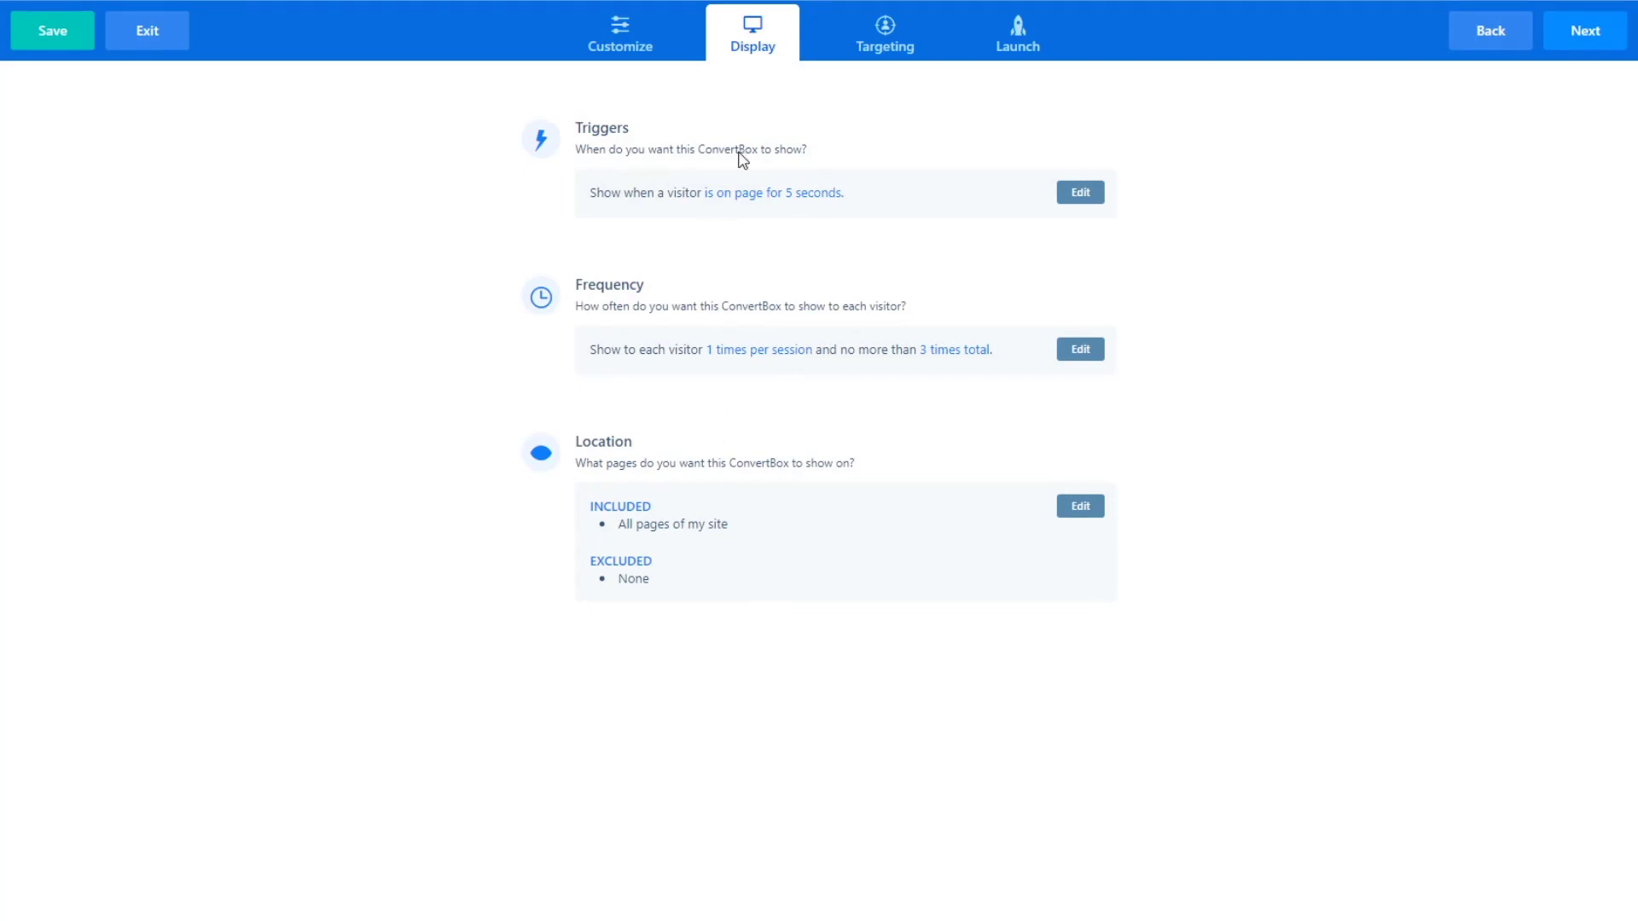
# Step: Set the targeting to specific visitors and start a conditional rule of the type Number of page views is MORE than
pyautogui.click(903, 51)
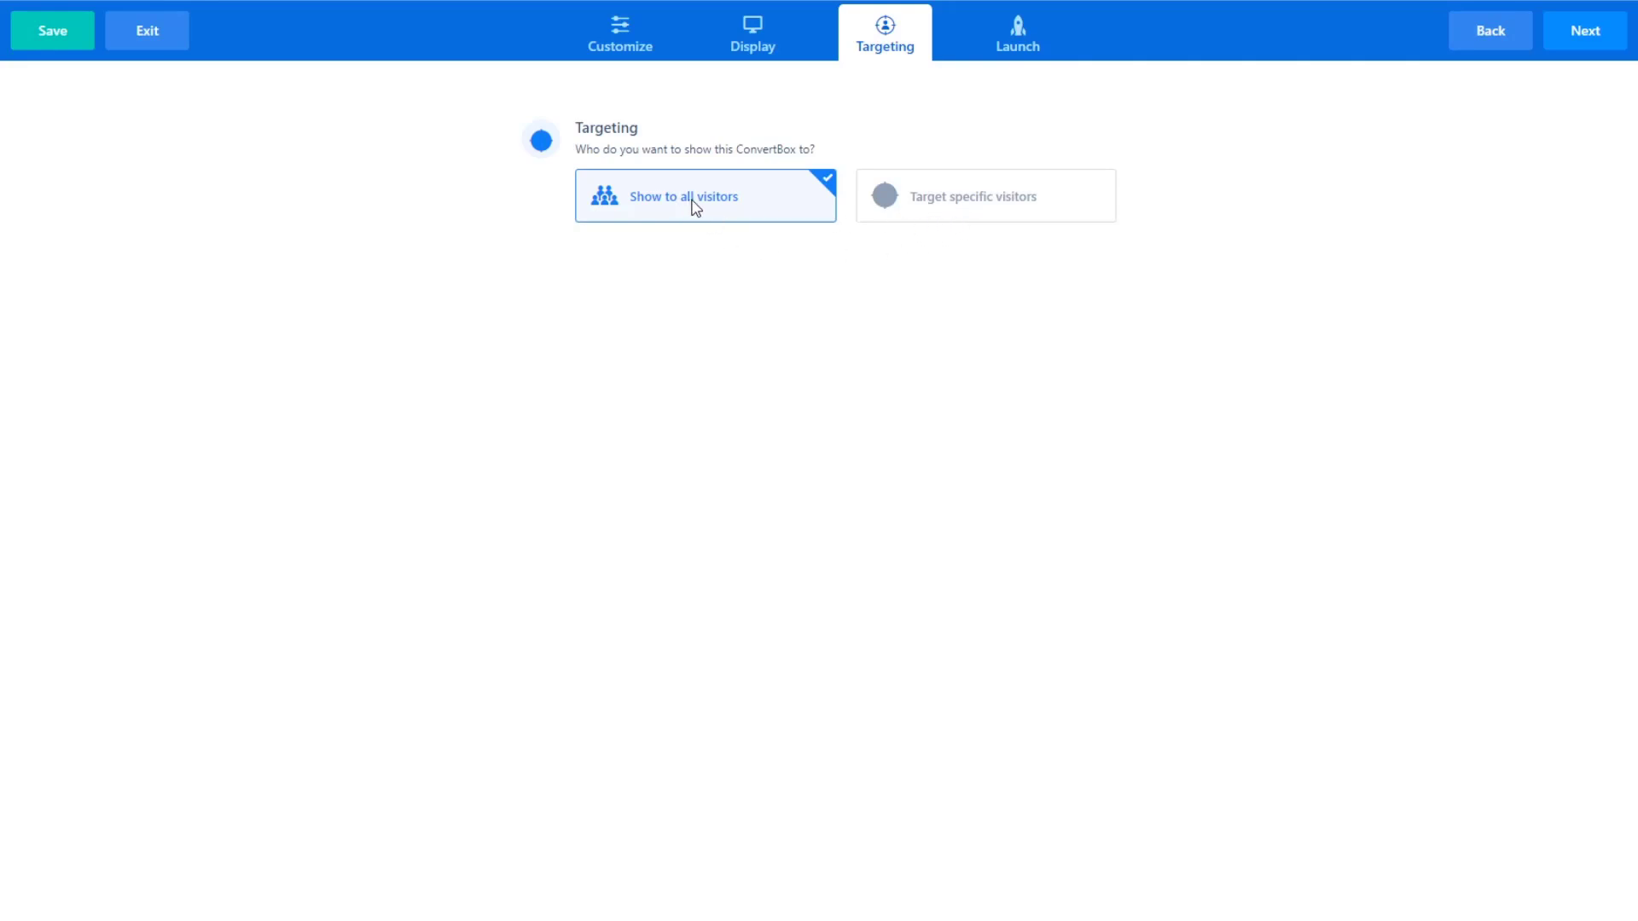
pyautogui.click(1001, 219)
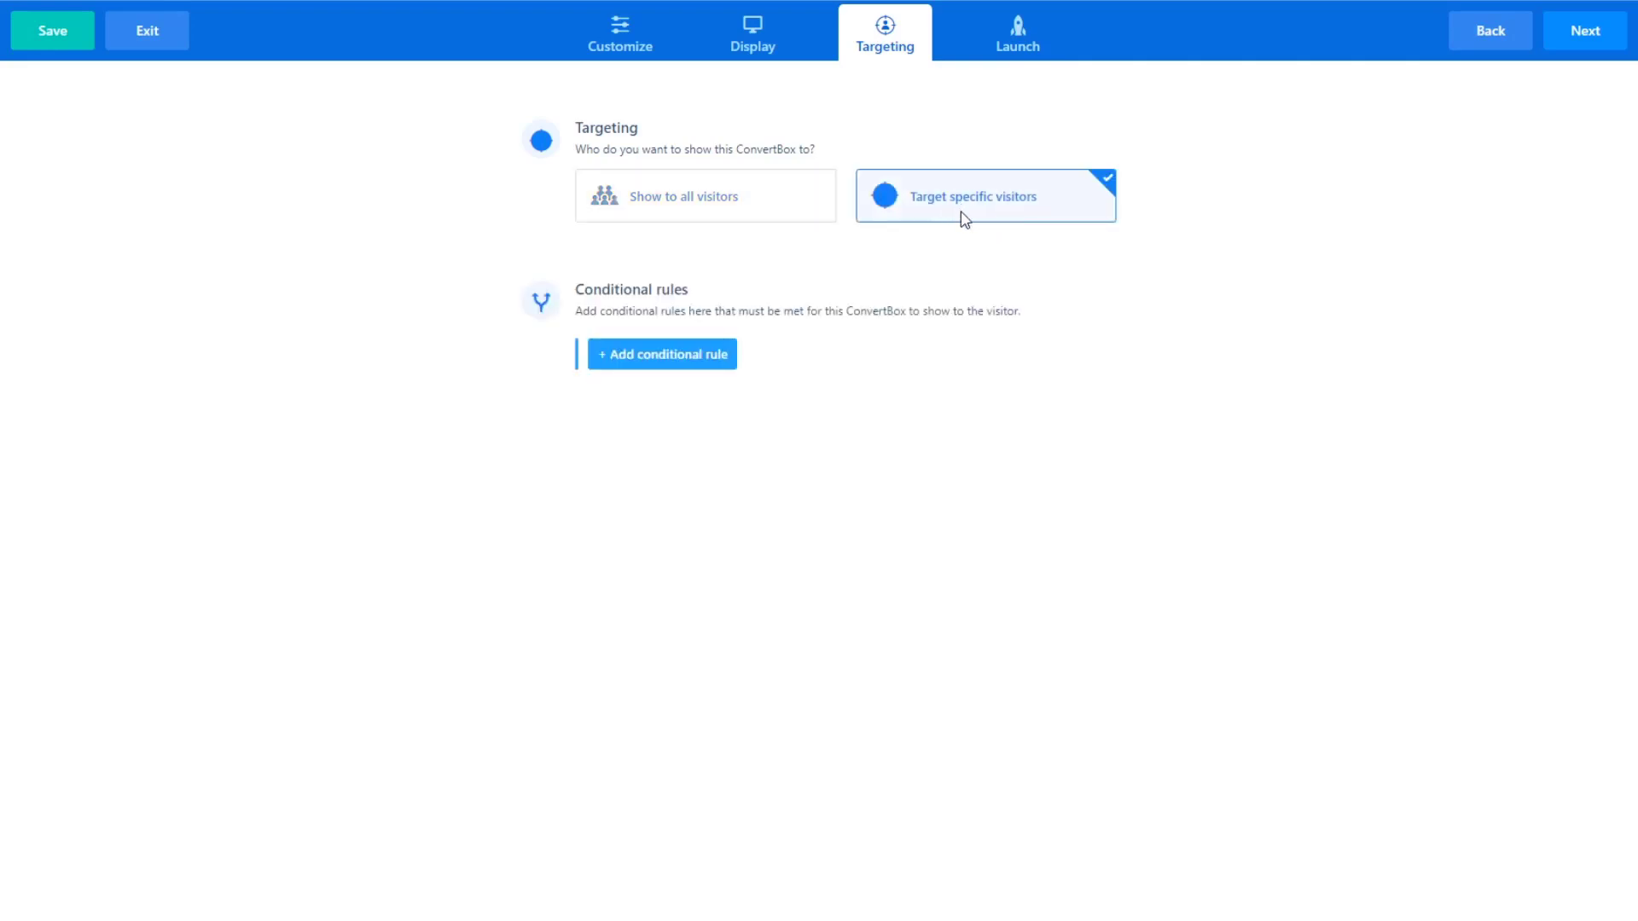
pyautogui.click(676, 369)
pyautogui.click(775, 475)
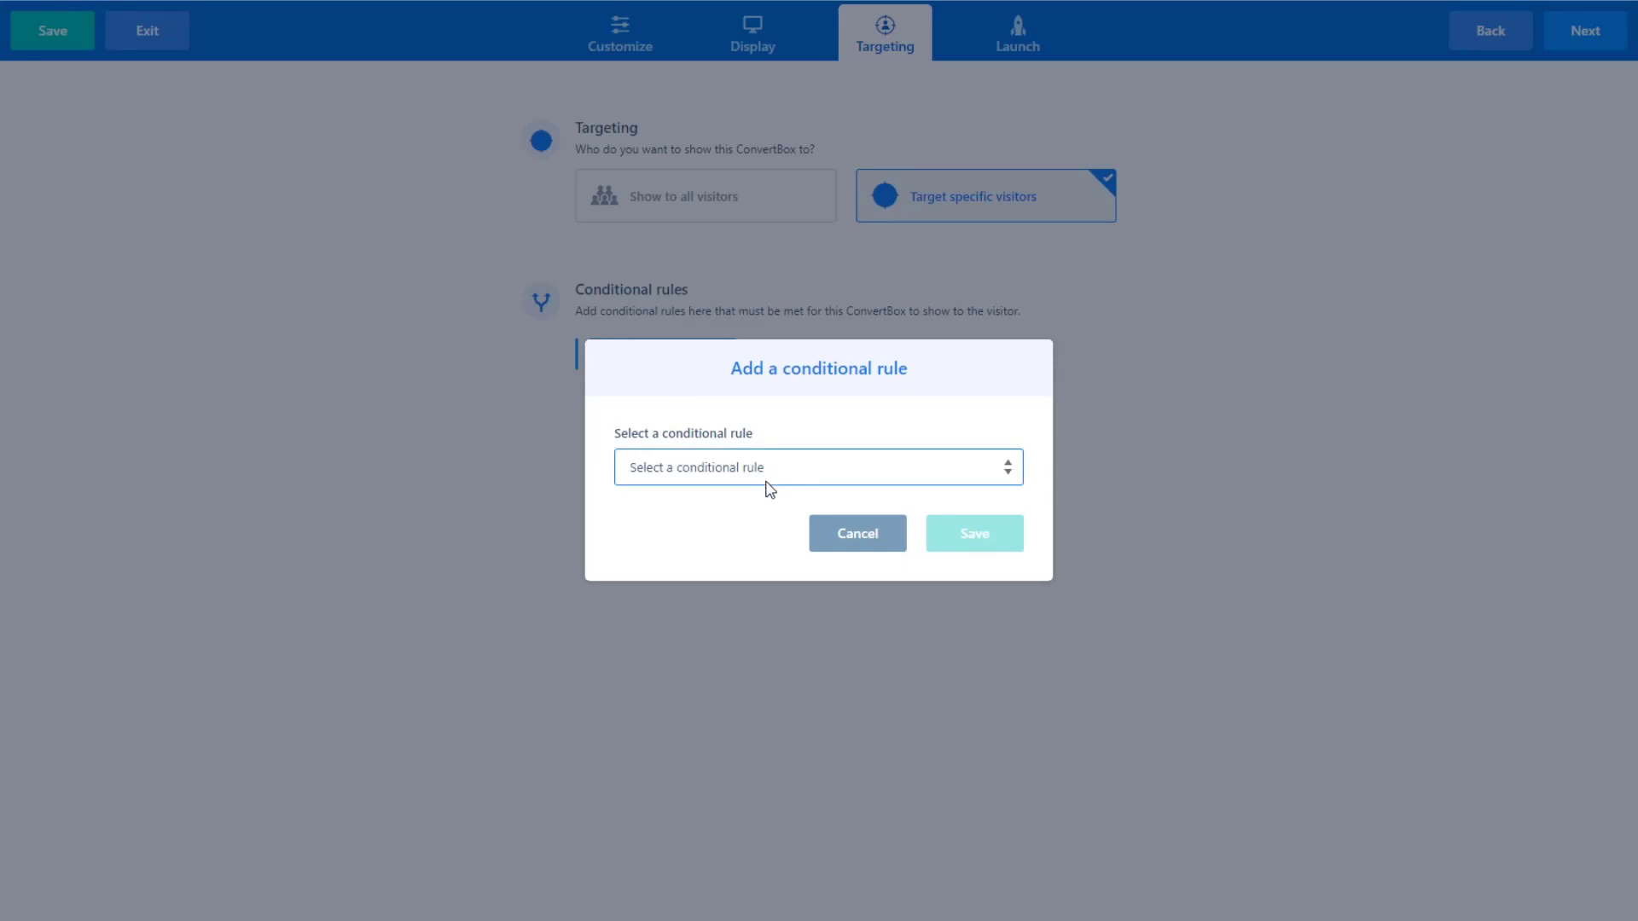
pyautogui.click(840, 507)
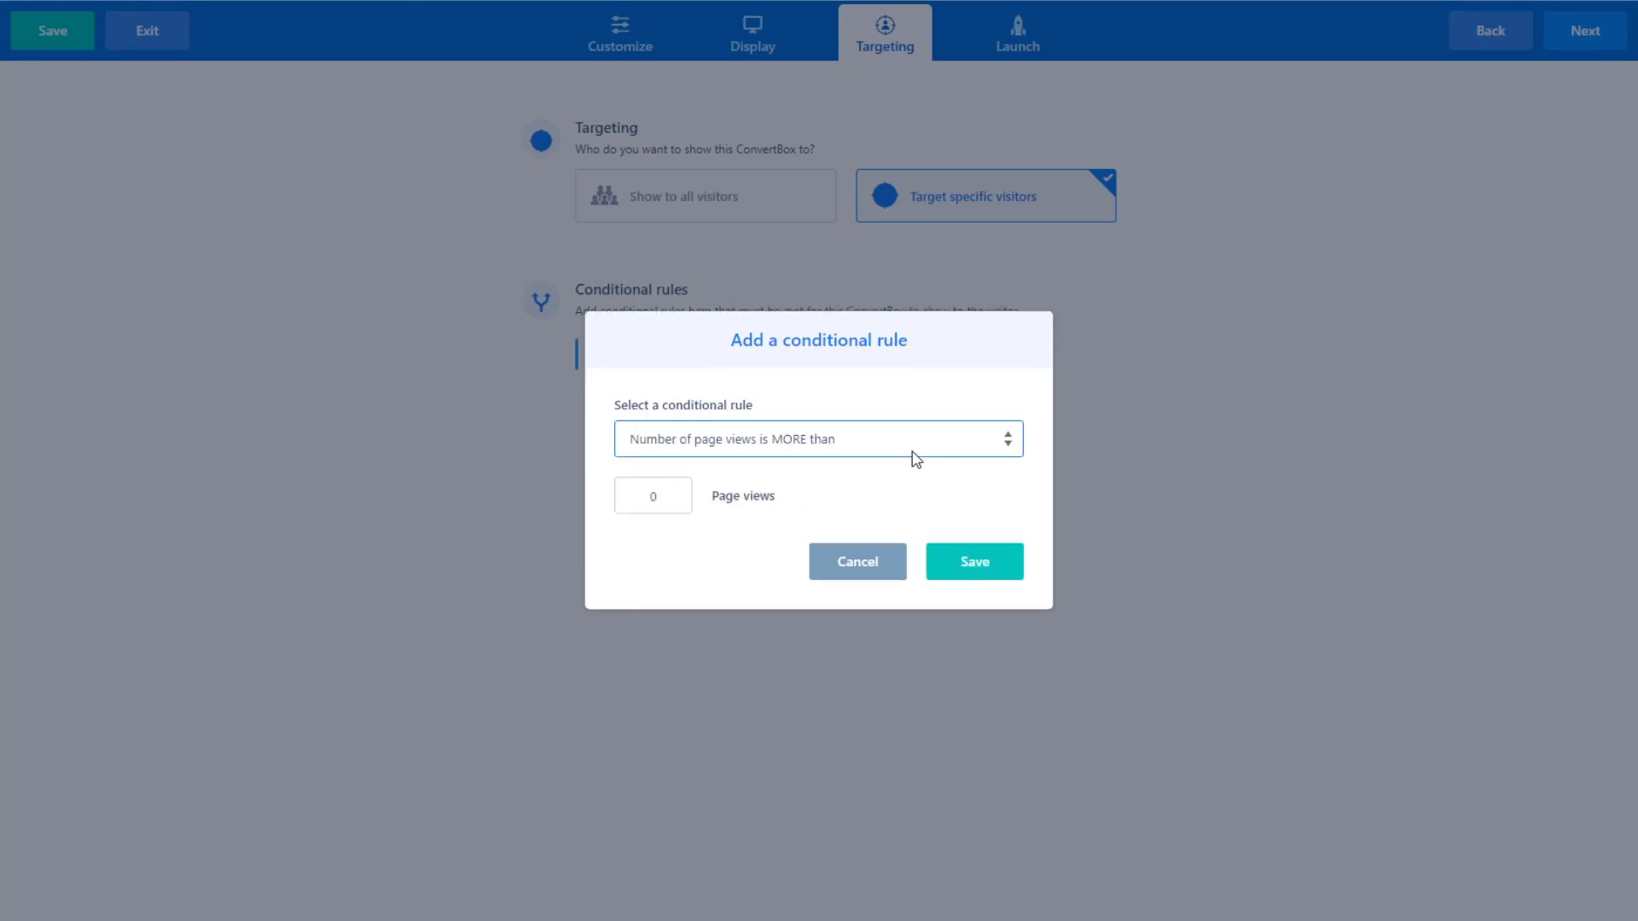
# Step: Look through the other conditional rule types, covering sessions, device, visited pages, URL parameters, referring source, location, ConvertBox activity, WordPress login and cookie values
pyautogui.press('Down')
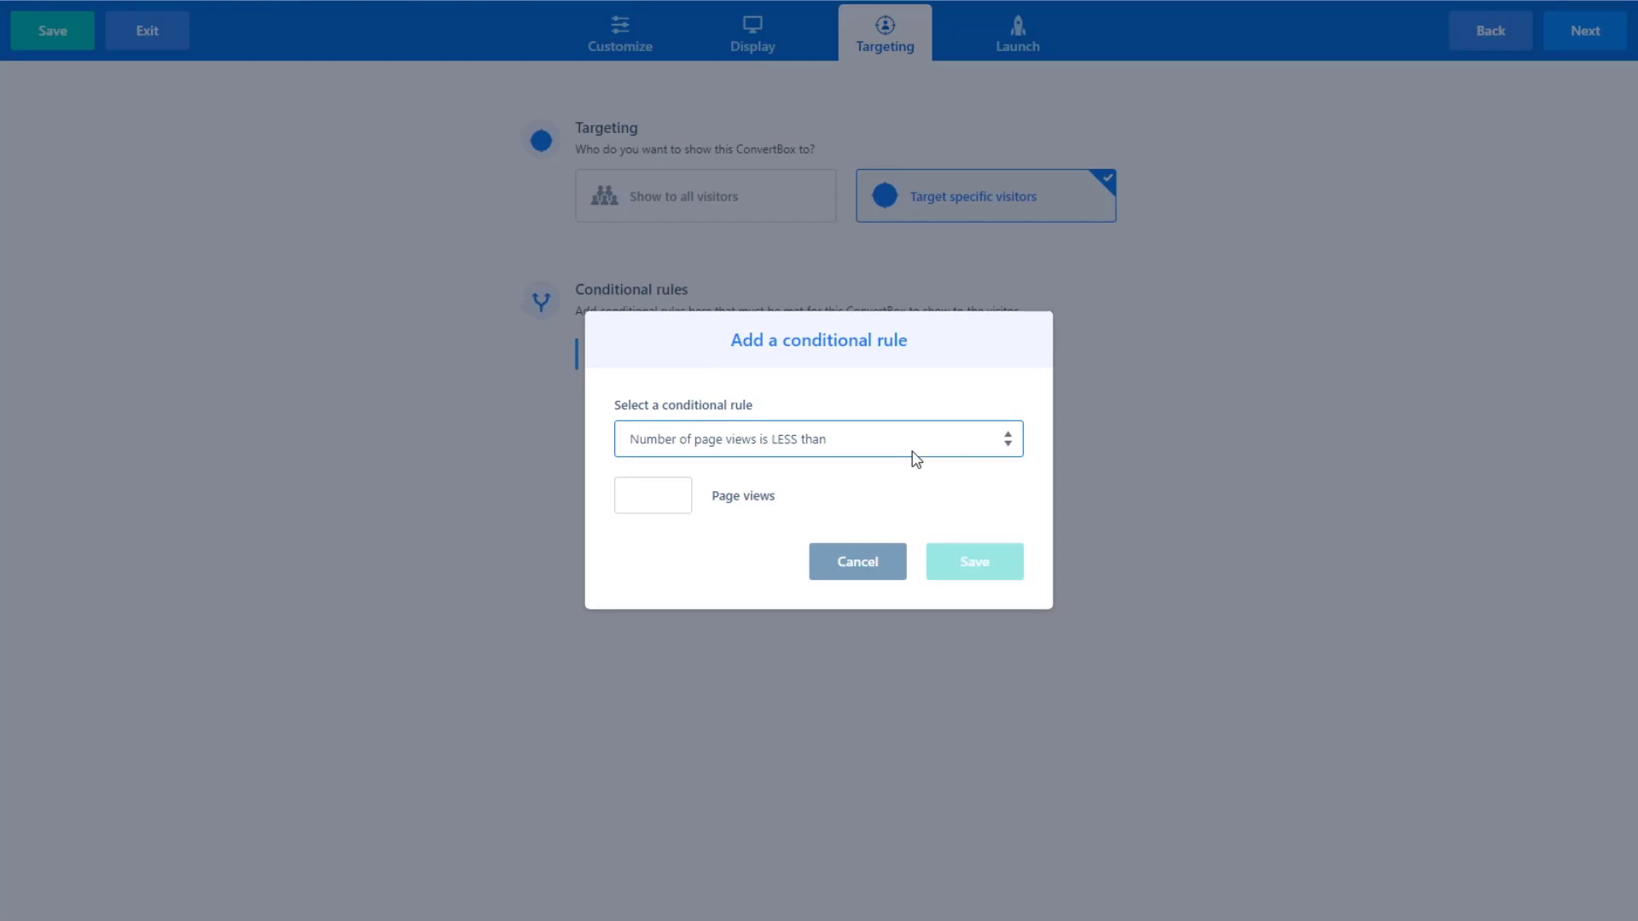
pyautogui.press('Down')
pyautogui.press('Down')
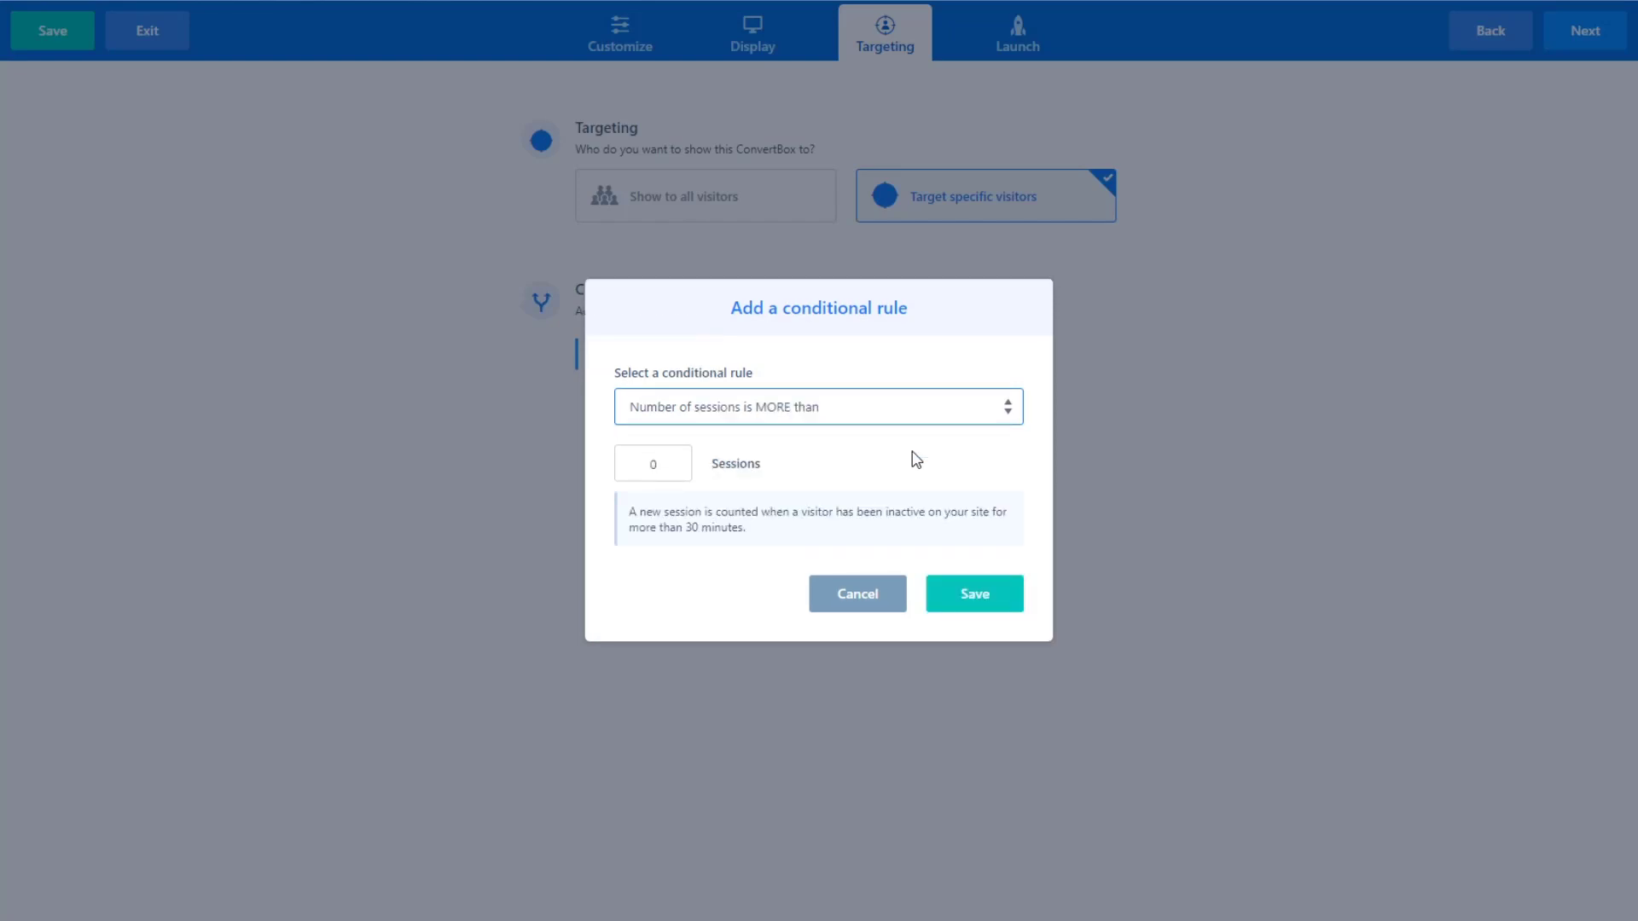
pyautogui.press('Down')
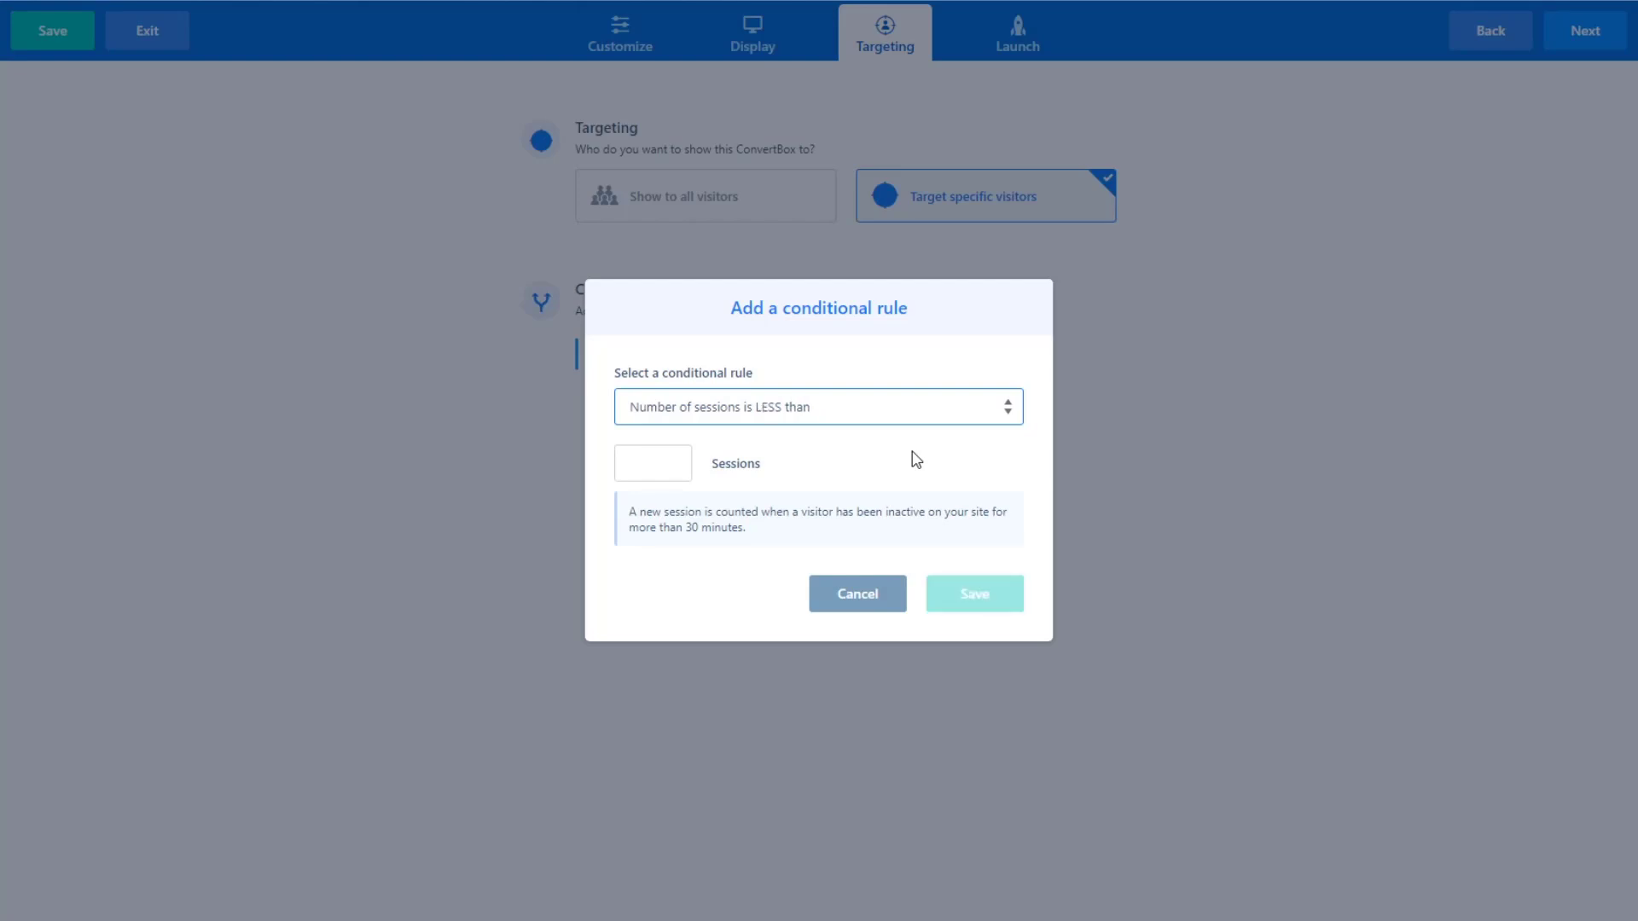
pyautogui.press('Down')
pyautogui.press('Down')
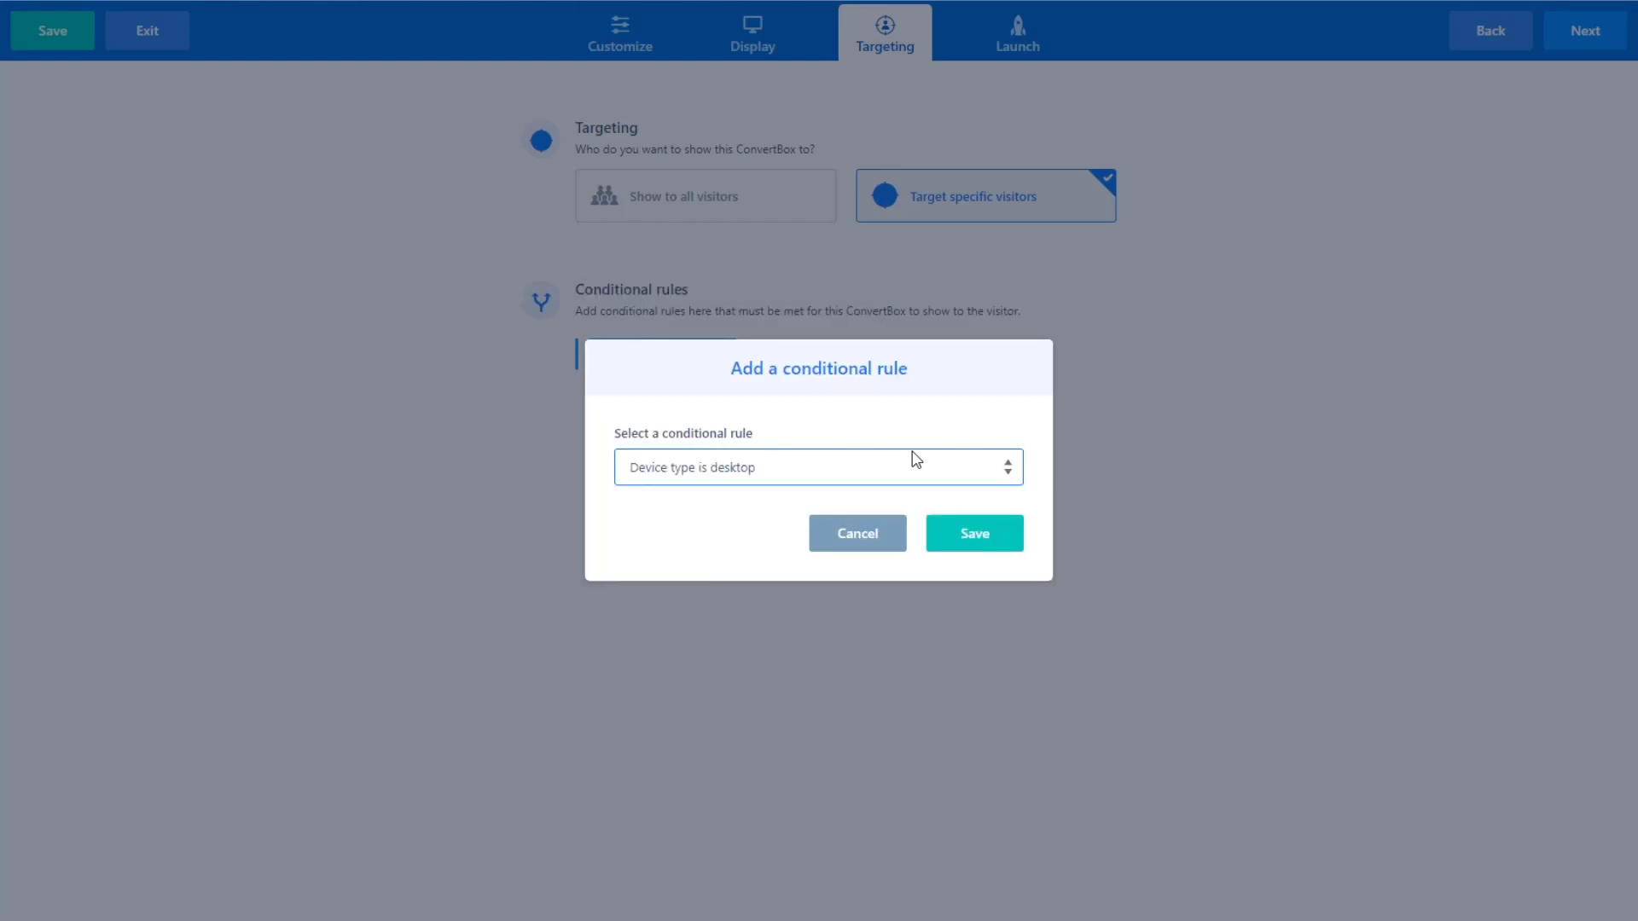
pyautogui.press('Down')
pyautogui.press('Down')
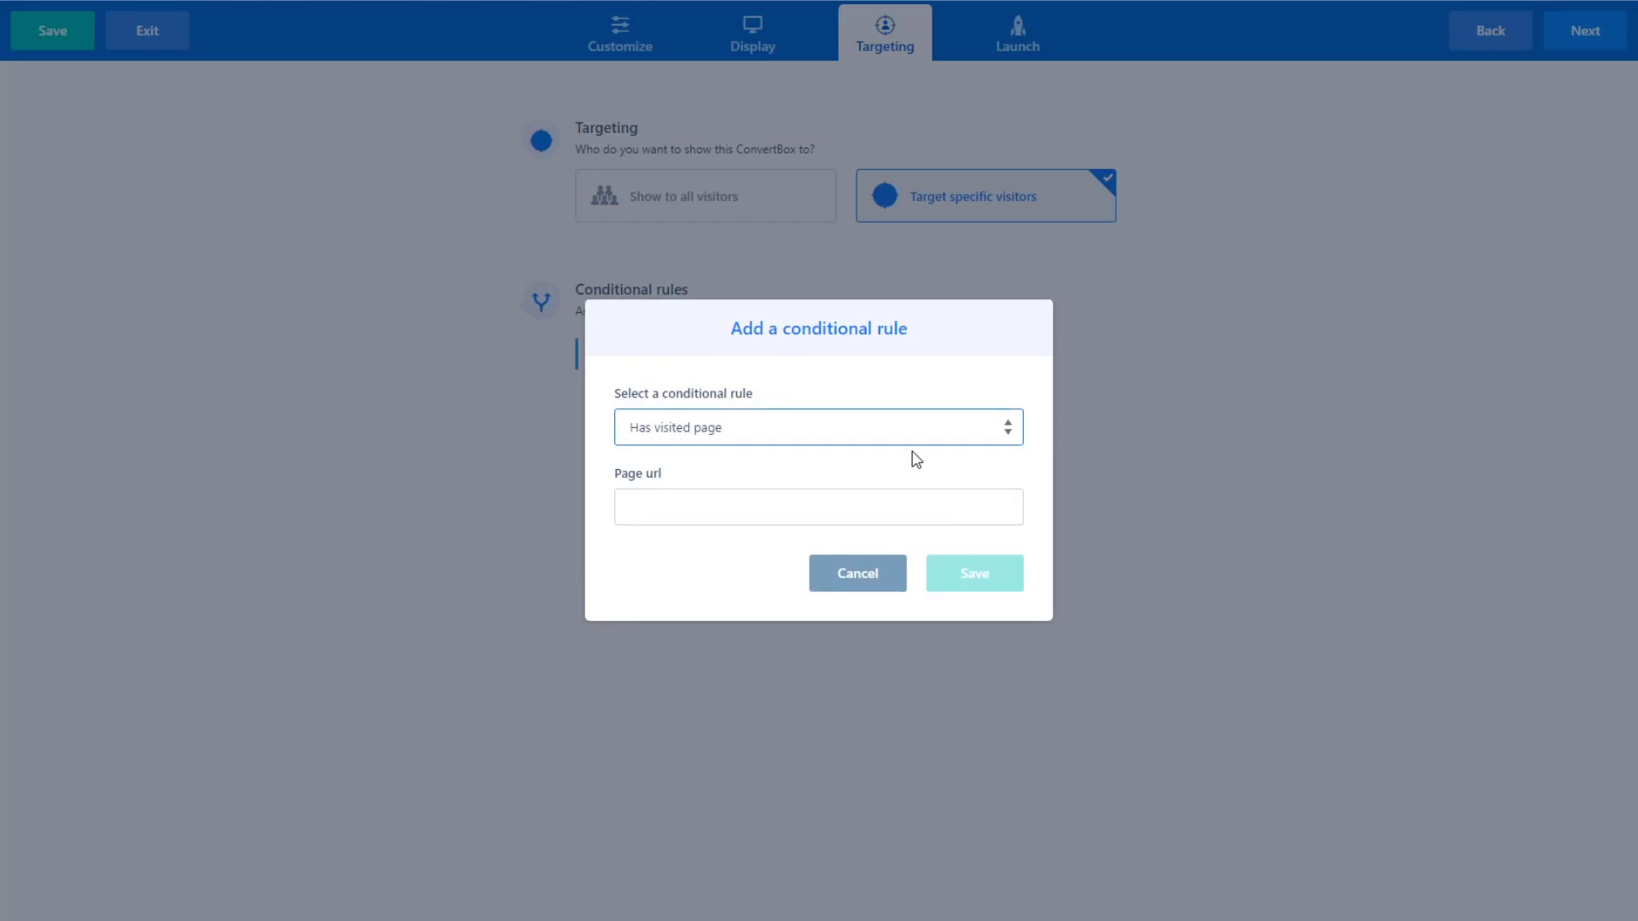
pyautogui.press('Down')
pyautogui.press('Down')
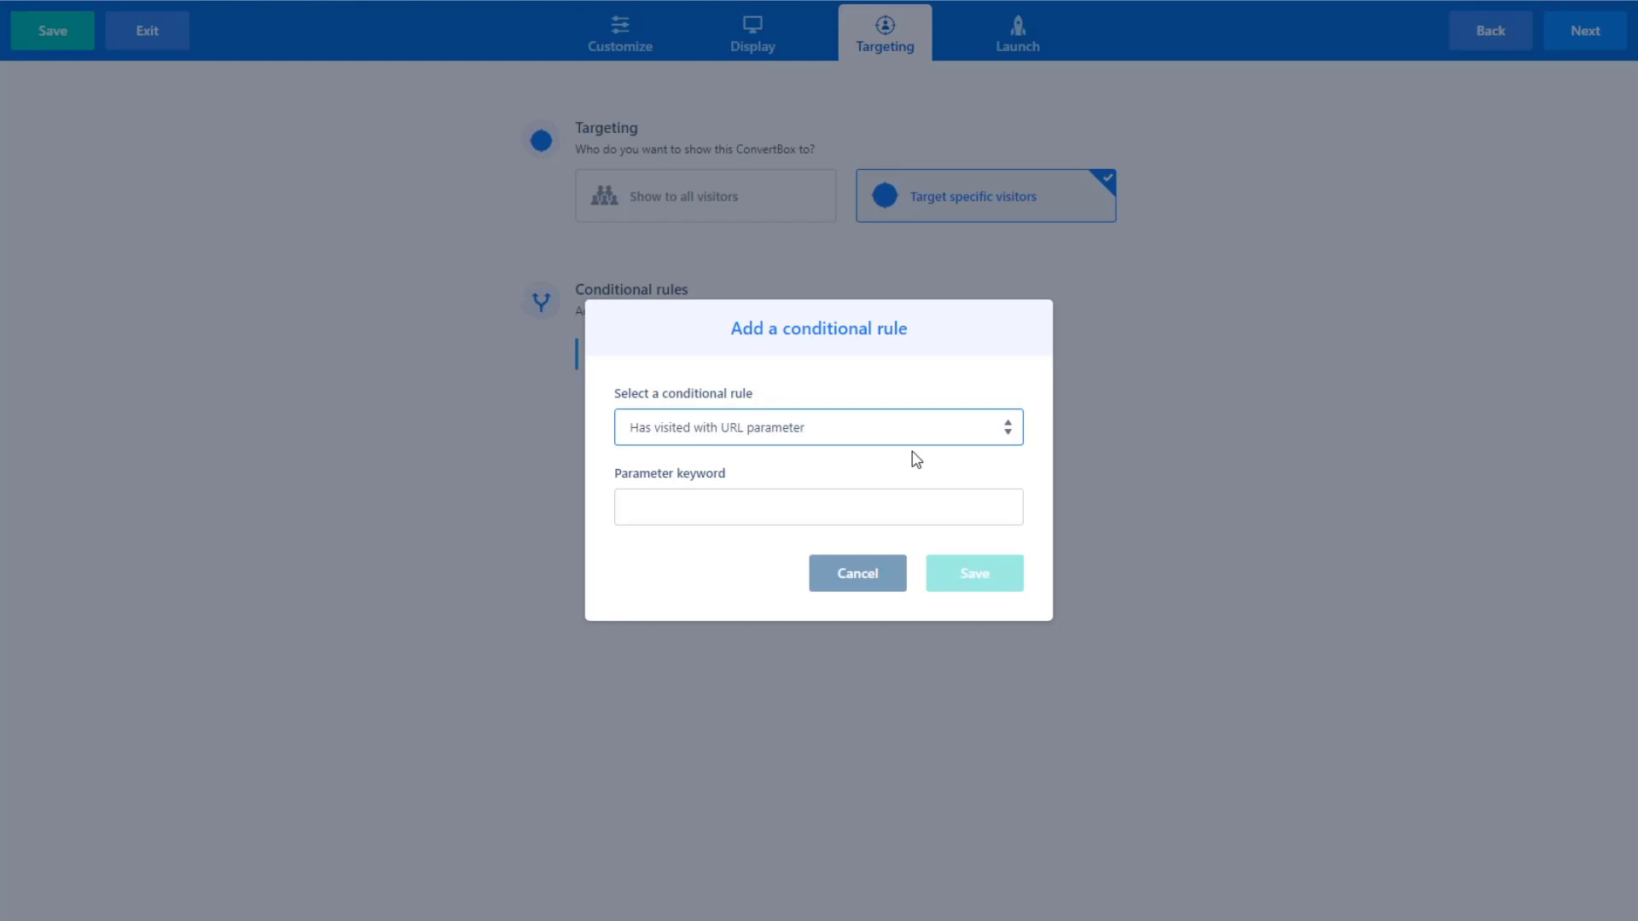
pyautogui.press('Down')
pyautogui.press('Down')
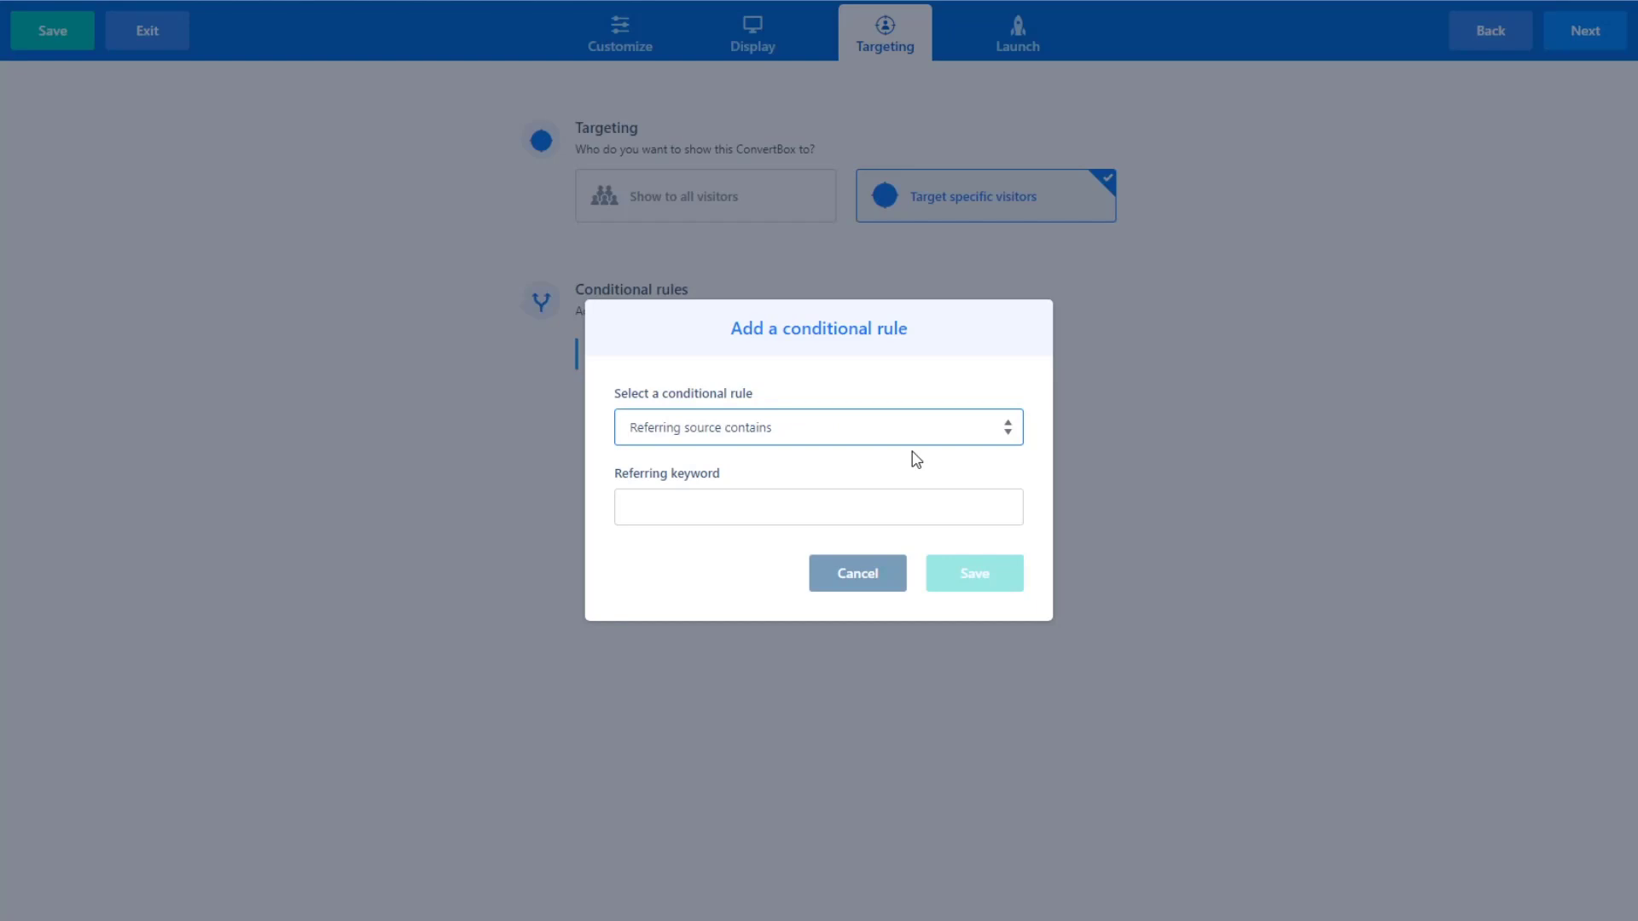
pyautogui.press('Down')
pyautogui.press('Down')
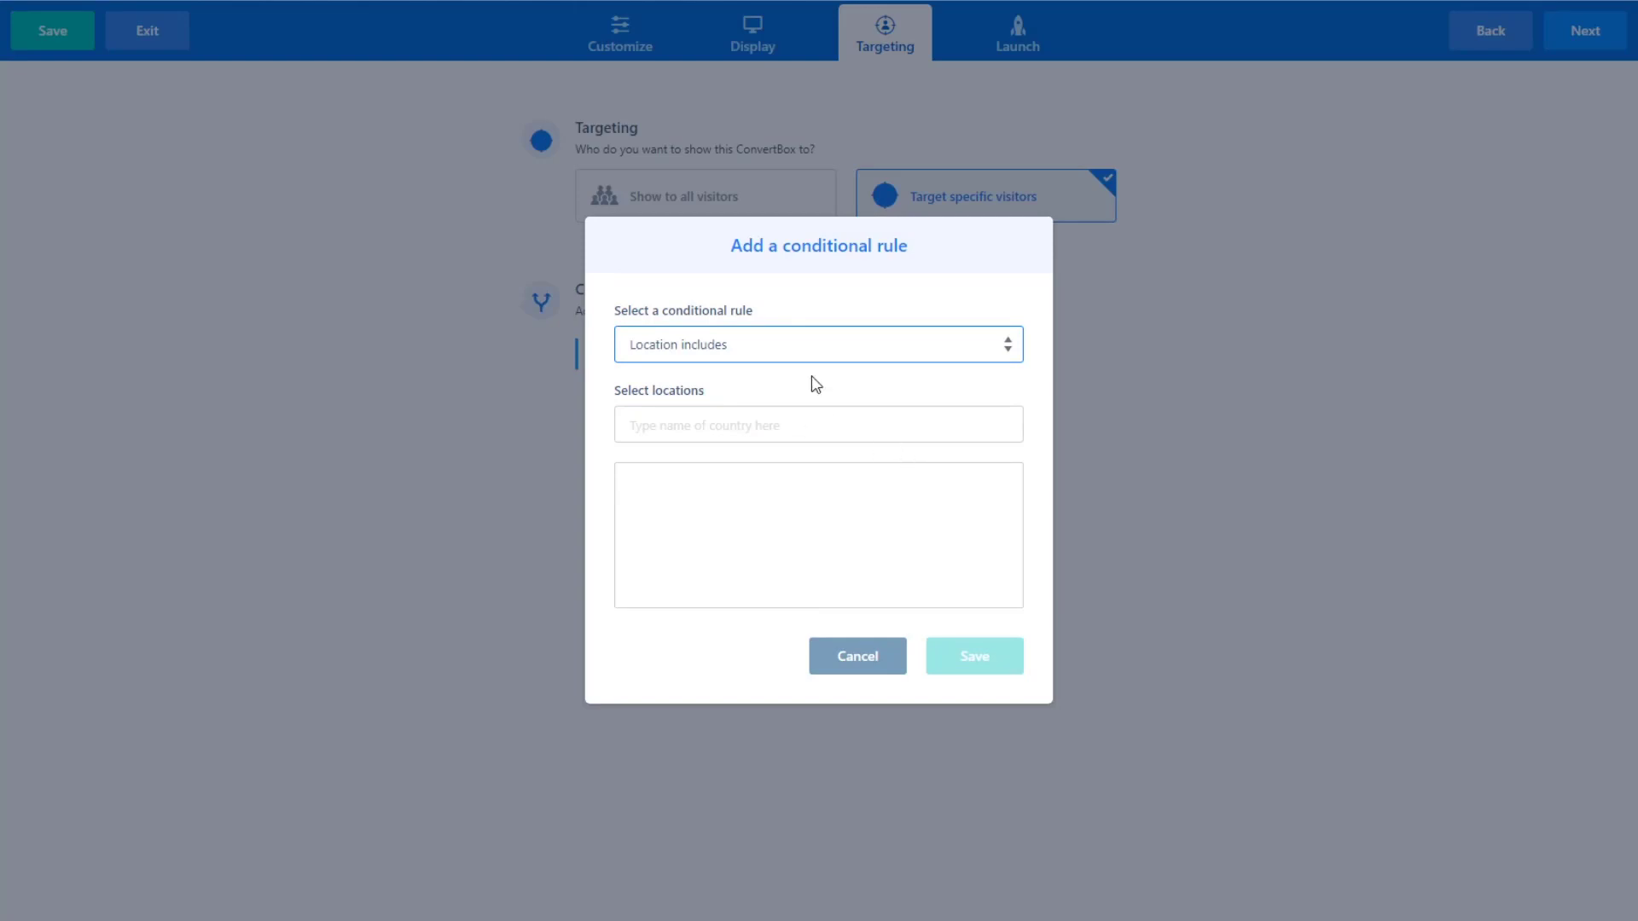
pyautogui.press('Down')
pyautogui.press('Down')
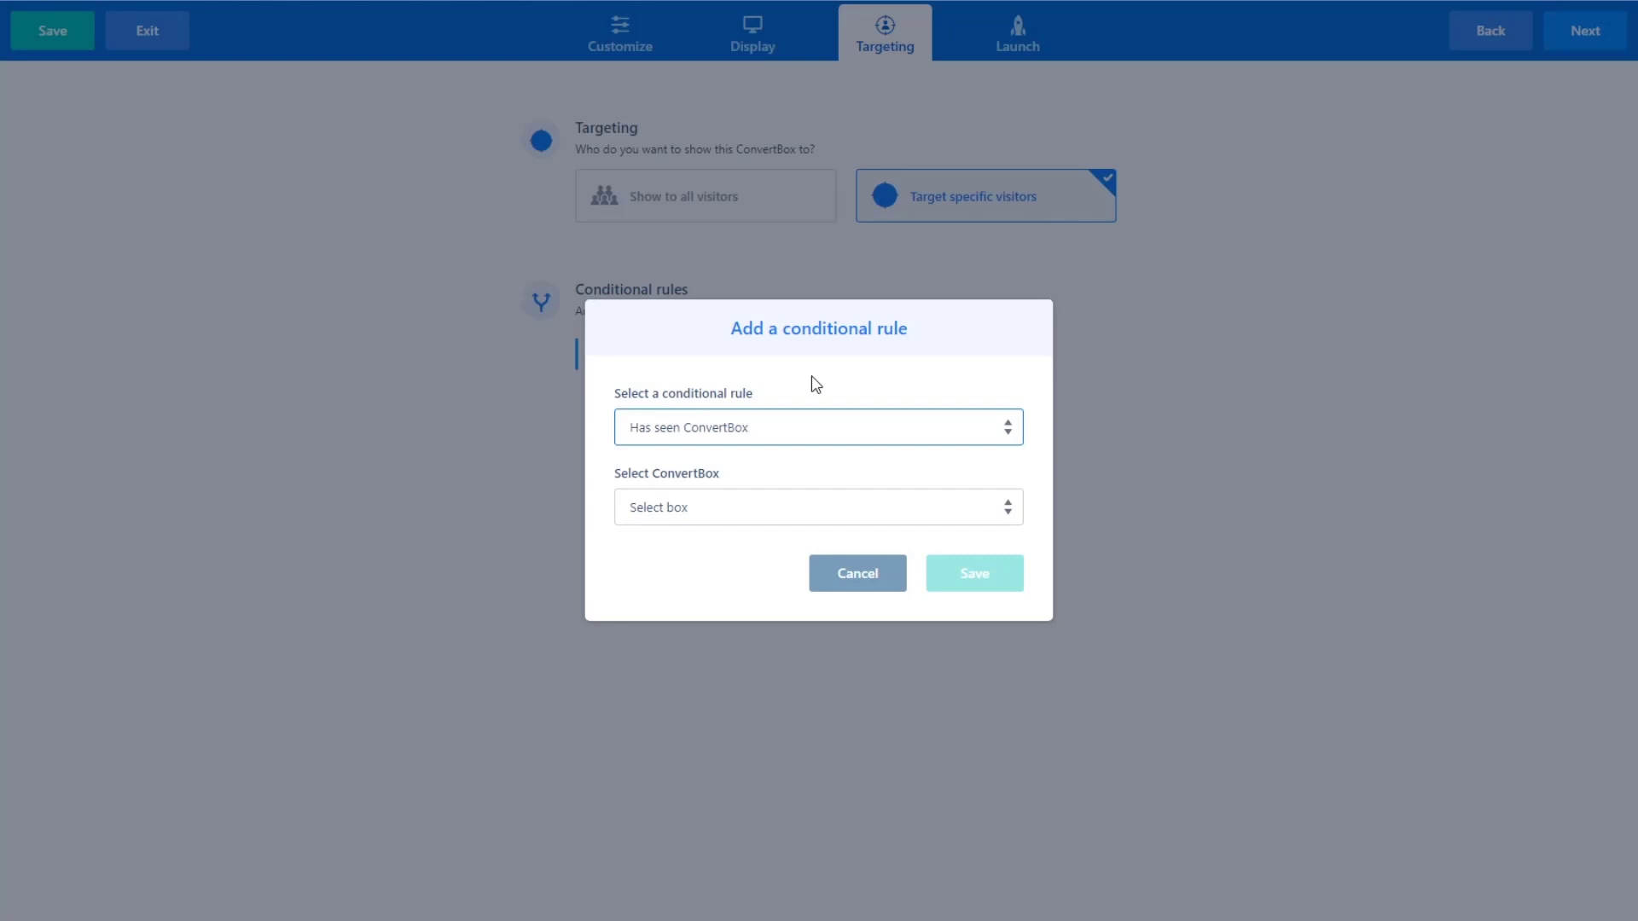
pyautogui.press('Down')
pyautogui.press('Up')
pyautogui.press('Down')
pyautogui.press('Down')
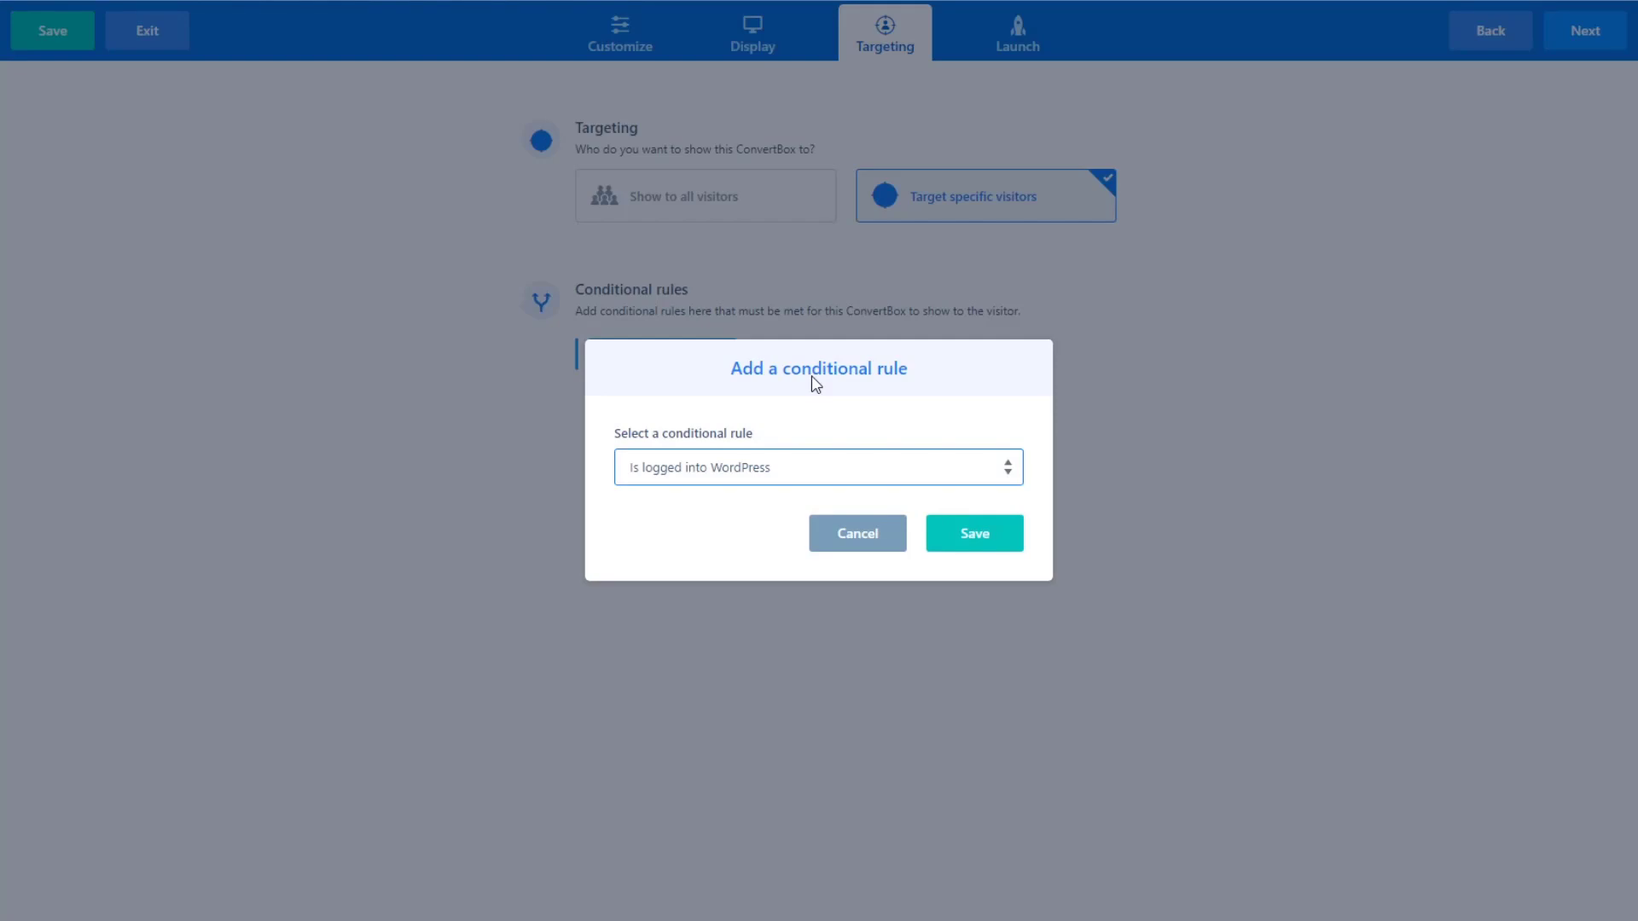
pyautogui.press('Down')
pyautogui.press('Down')
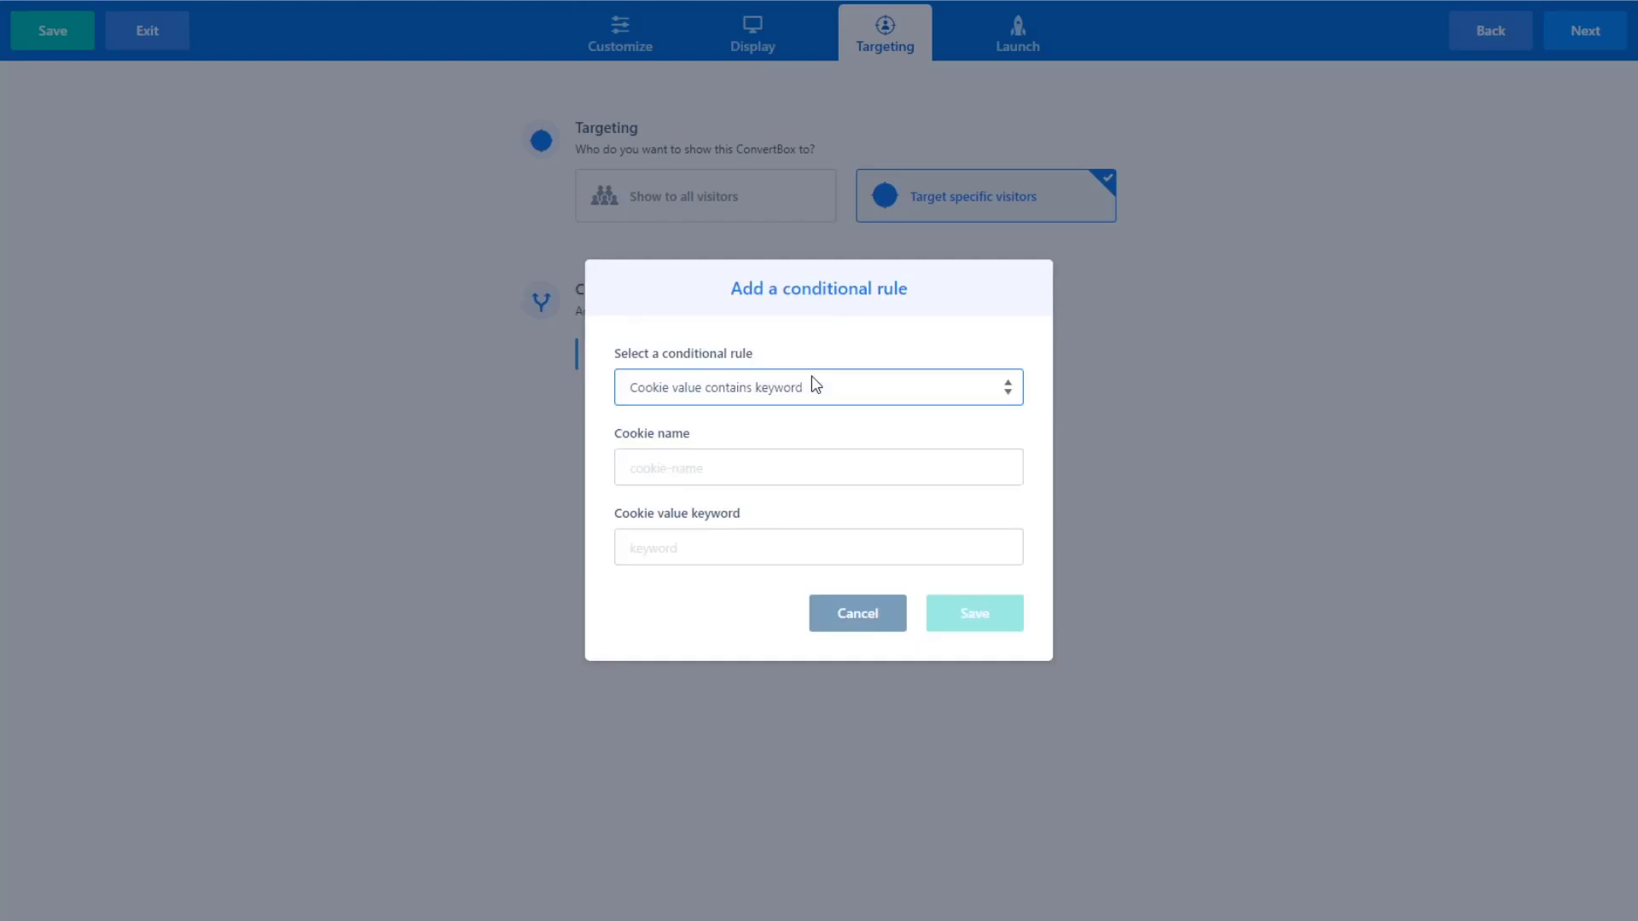
pyautogui.press('Down')
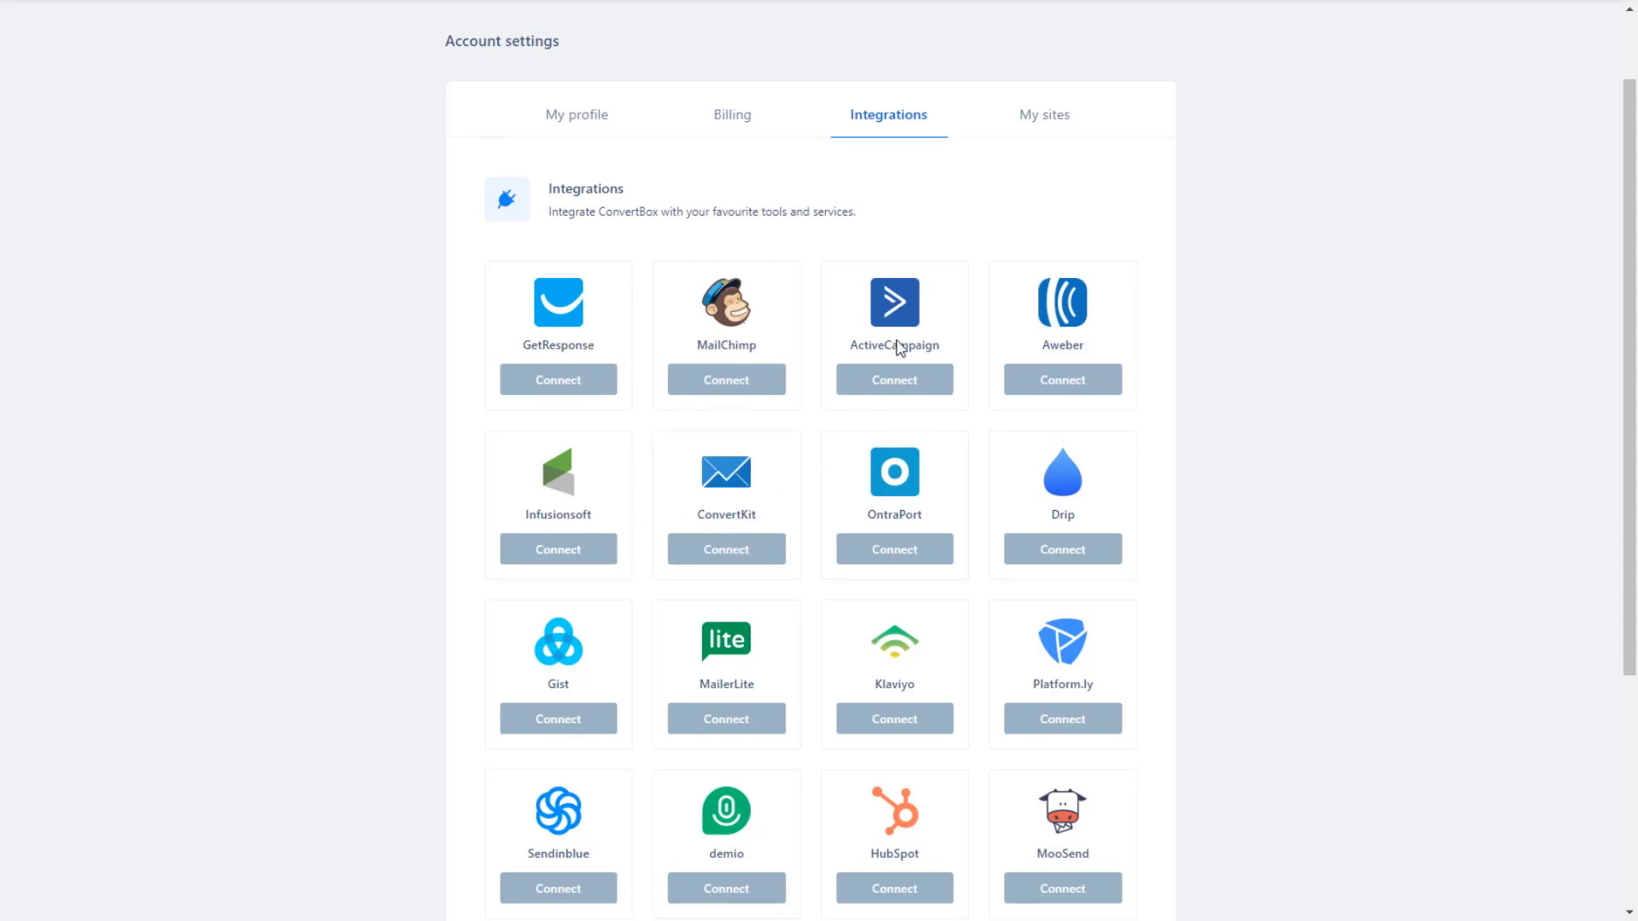
# Step: Look through the available integrations in the account settings and open the Custom HTML form connection
pyautogui.scroll(-2, 899, 358)
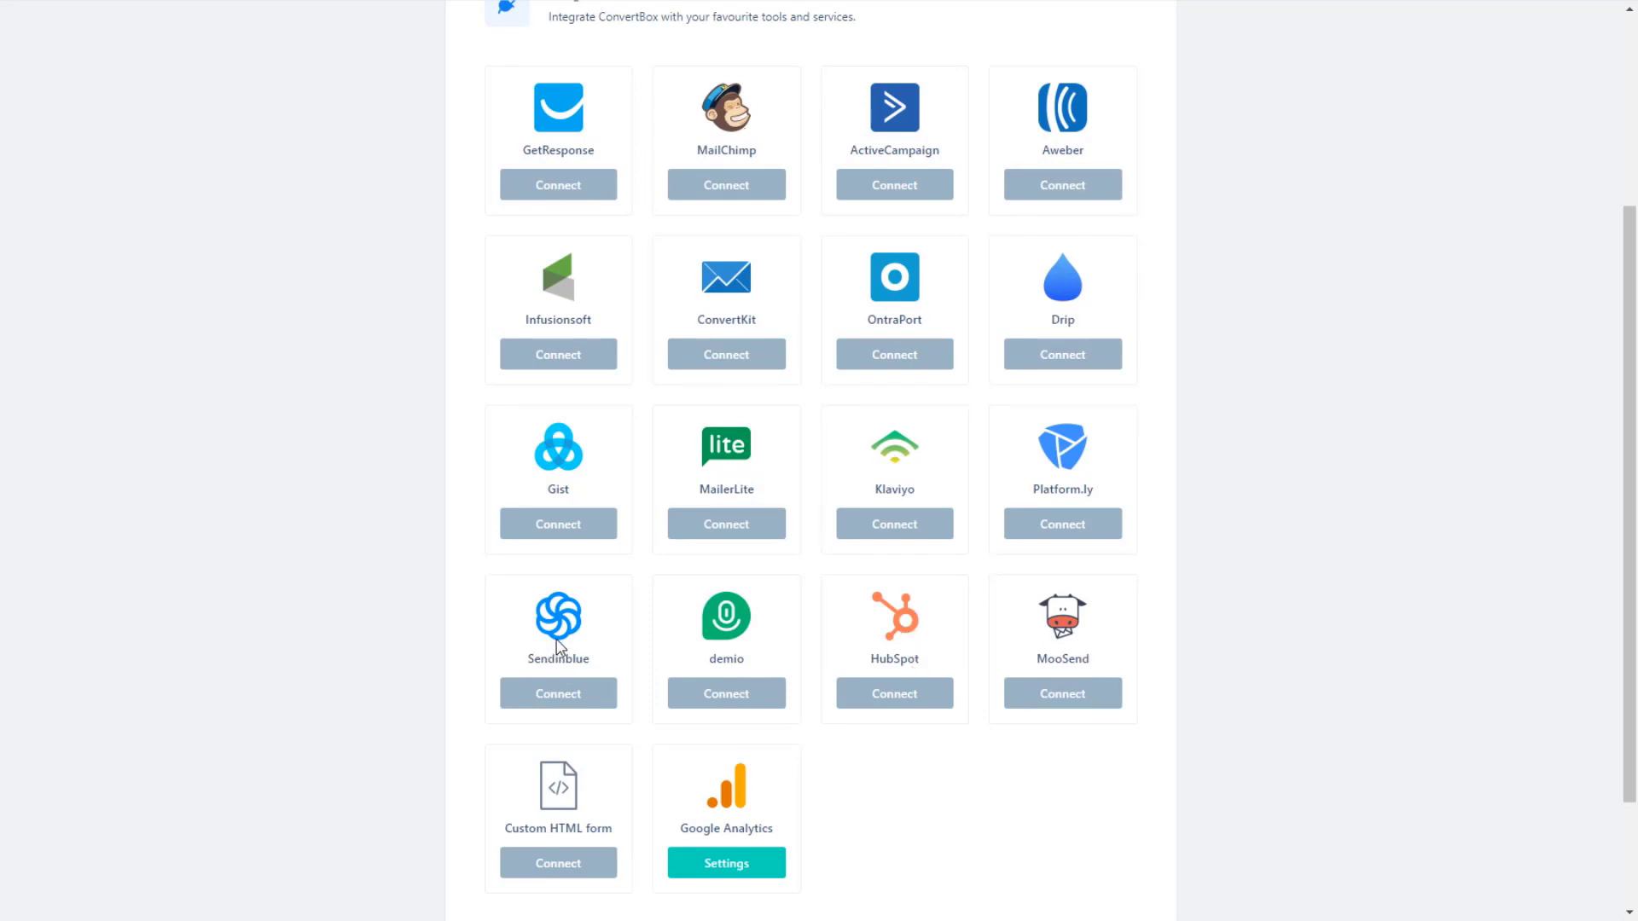
pyautogui.scroll(-1, 559, 648)
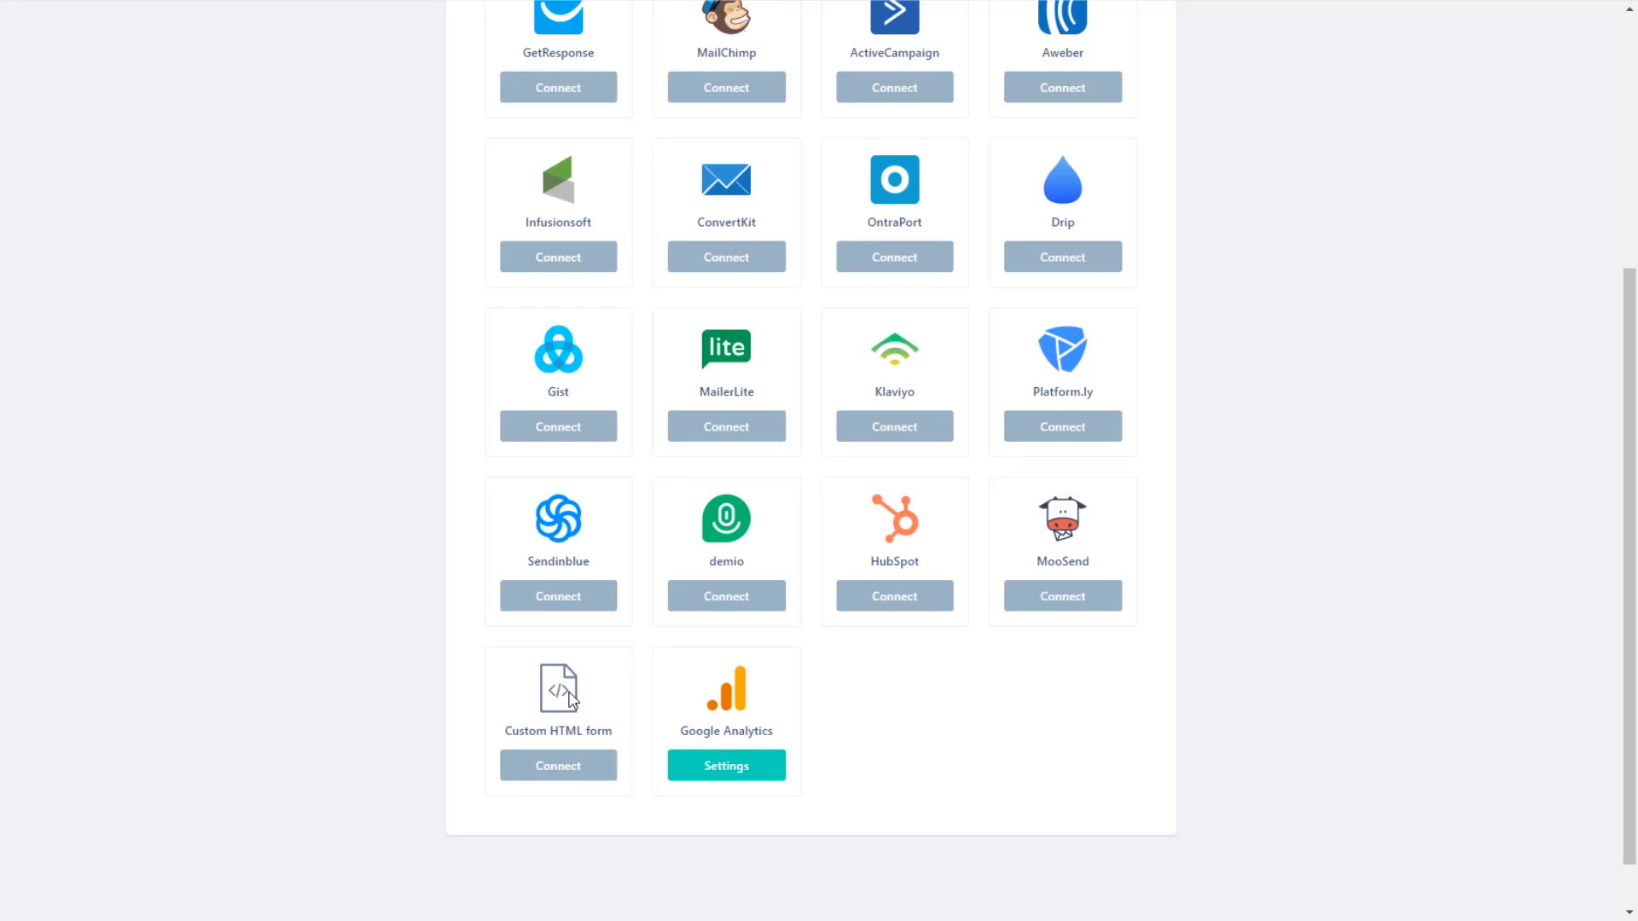
pyautogui.scroll(2, 940, 380)
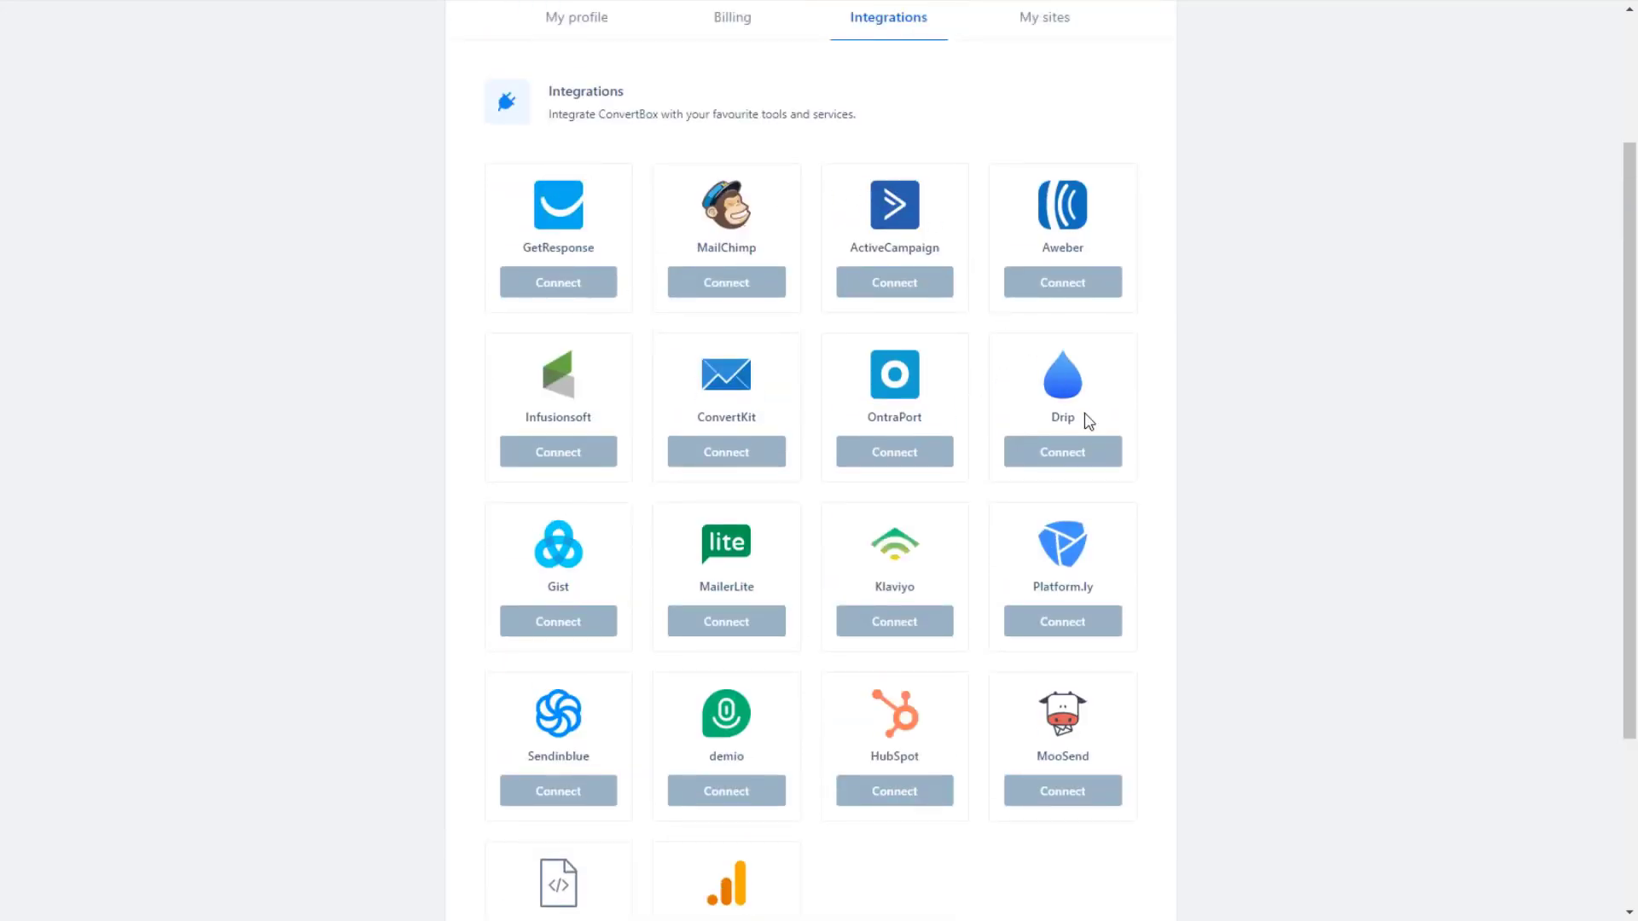
pyautogui.scroll(-1, 1184, 540)
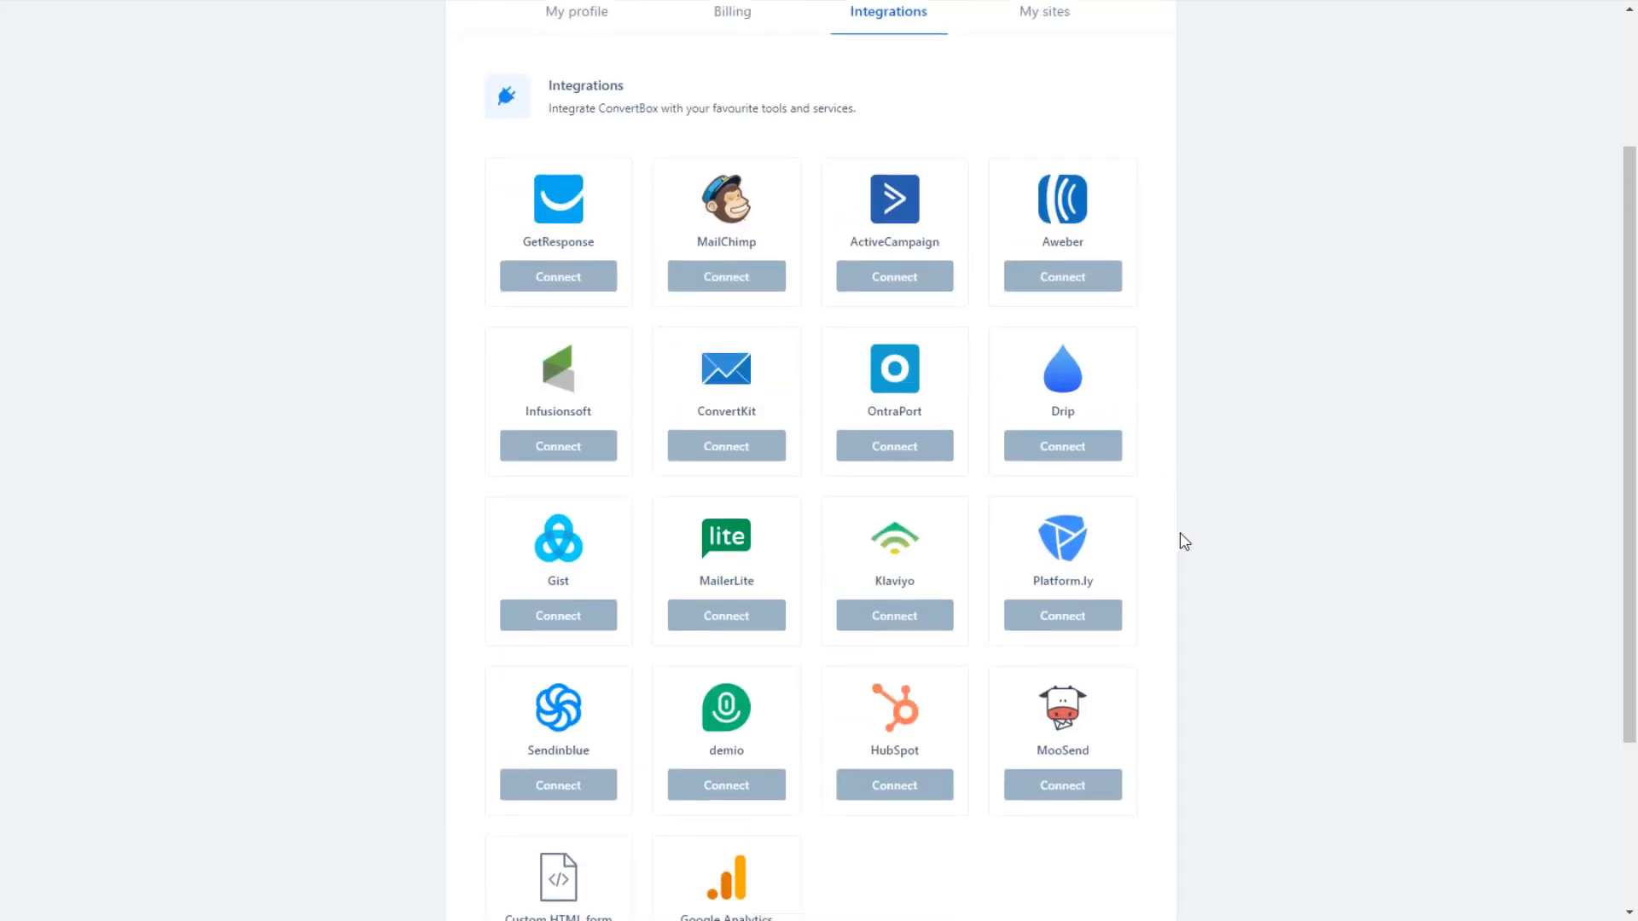
pyautogui.scroll(-2, 1184, 541)
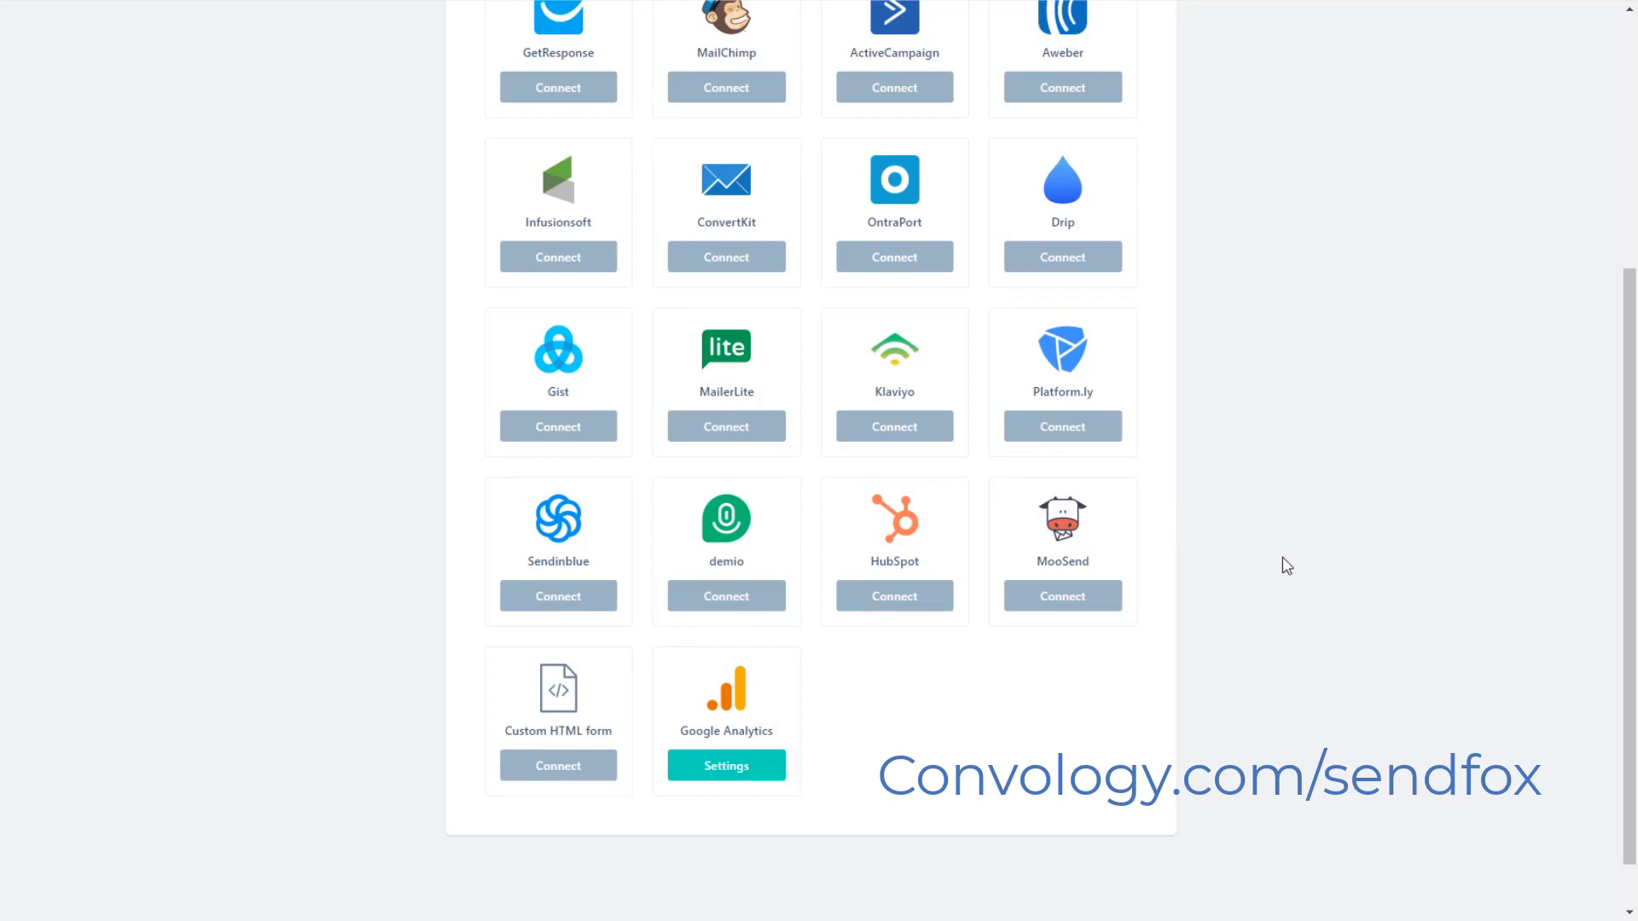
pyautogui.click(574, 771)
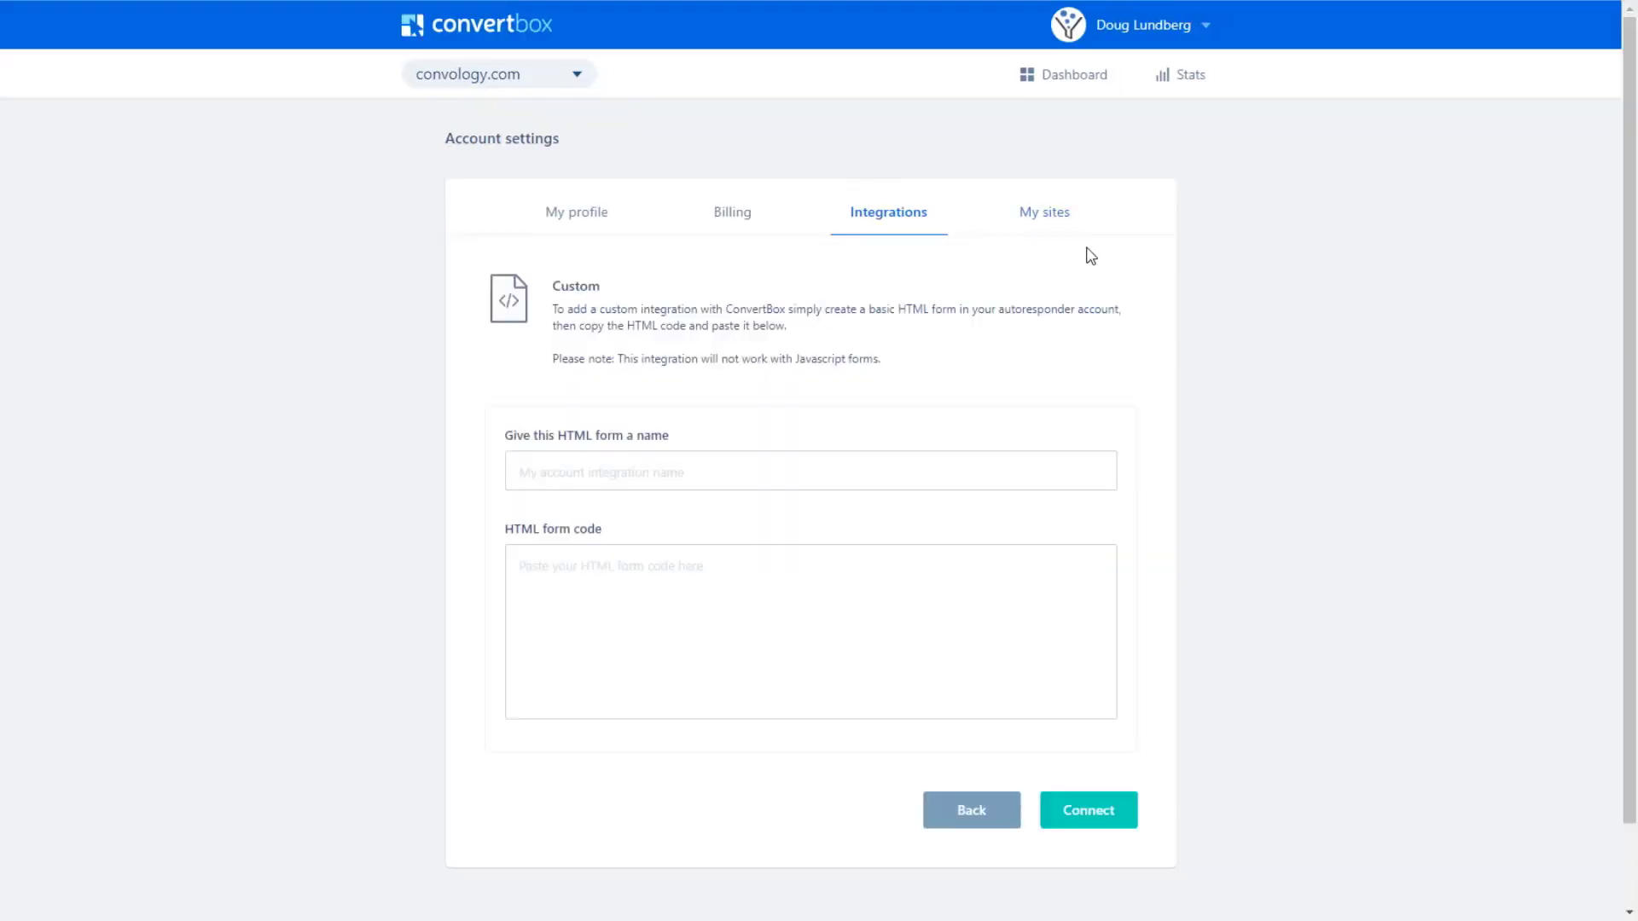
# Step: Skim the Convology article on ConvertBox, covering its features, intelligent targeting rules and case study examples
pyautogui.scroll(-1, 1086, 255)
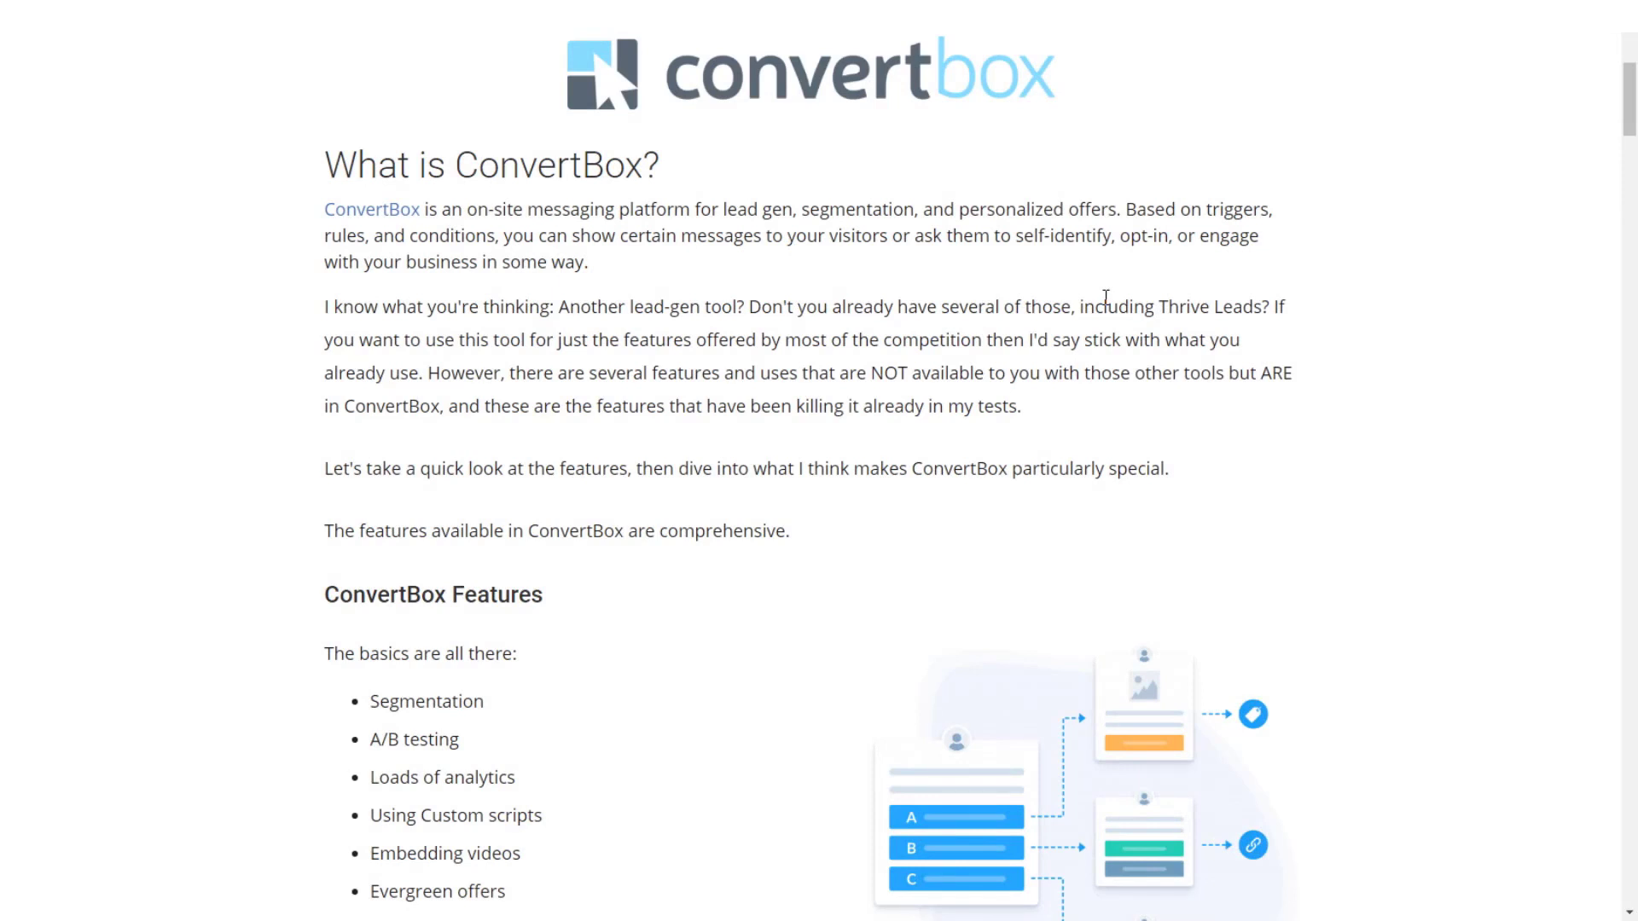
pyautogui.scroll(-5, 965, 437)
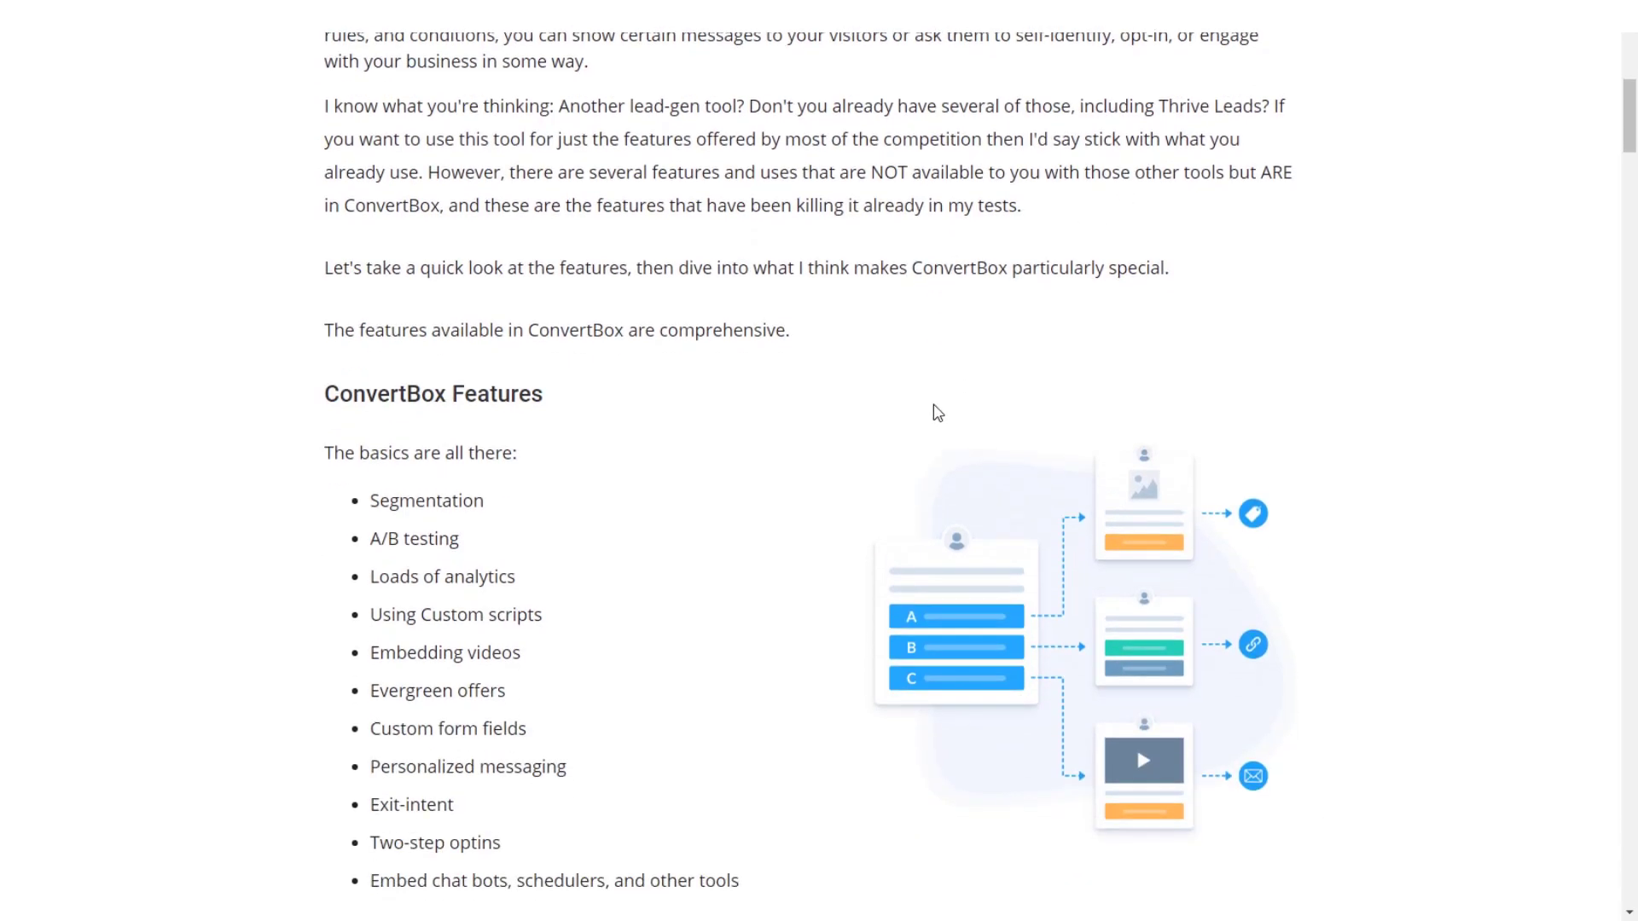
pyautogui.scroll(-10, 977, 407)
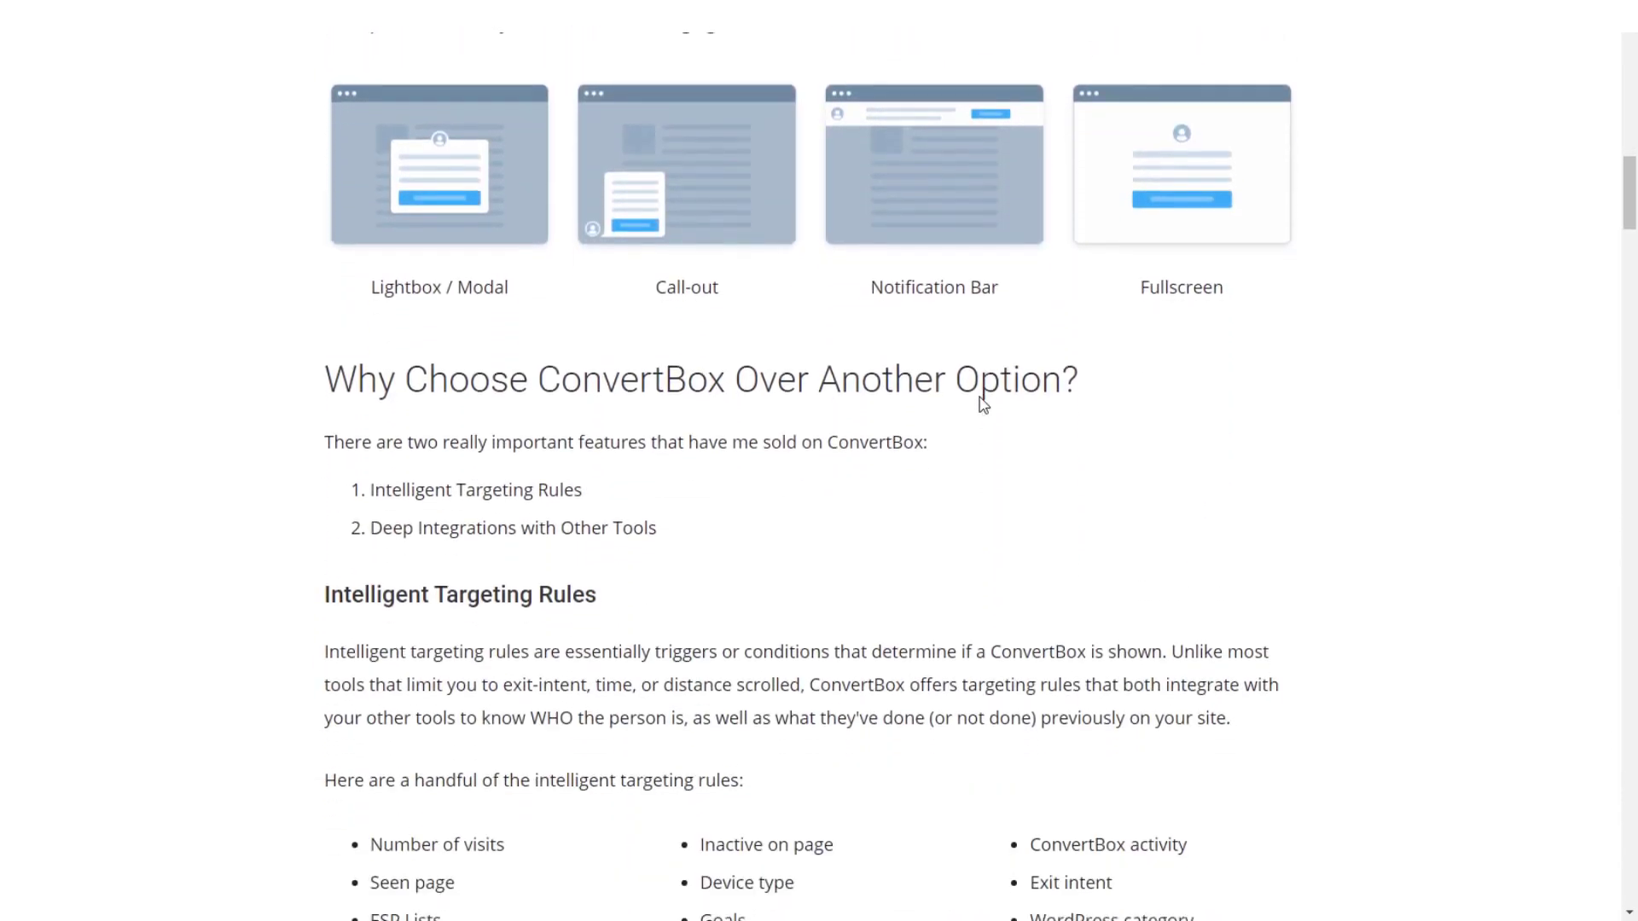
pyautogui.scroll(-10, 983, 405)
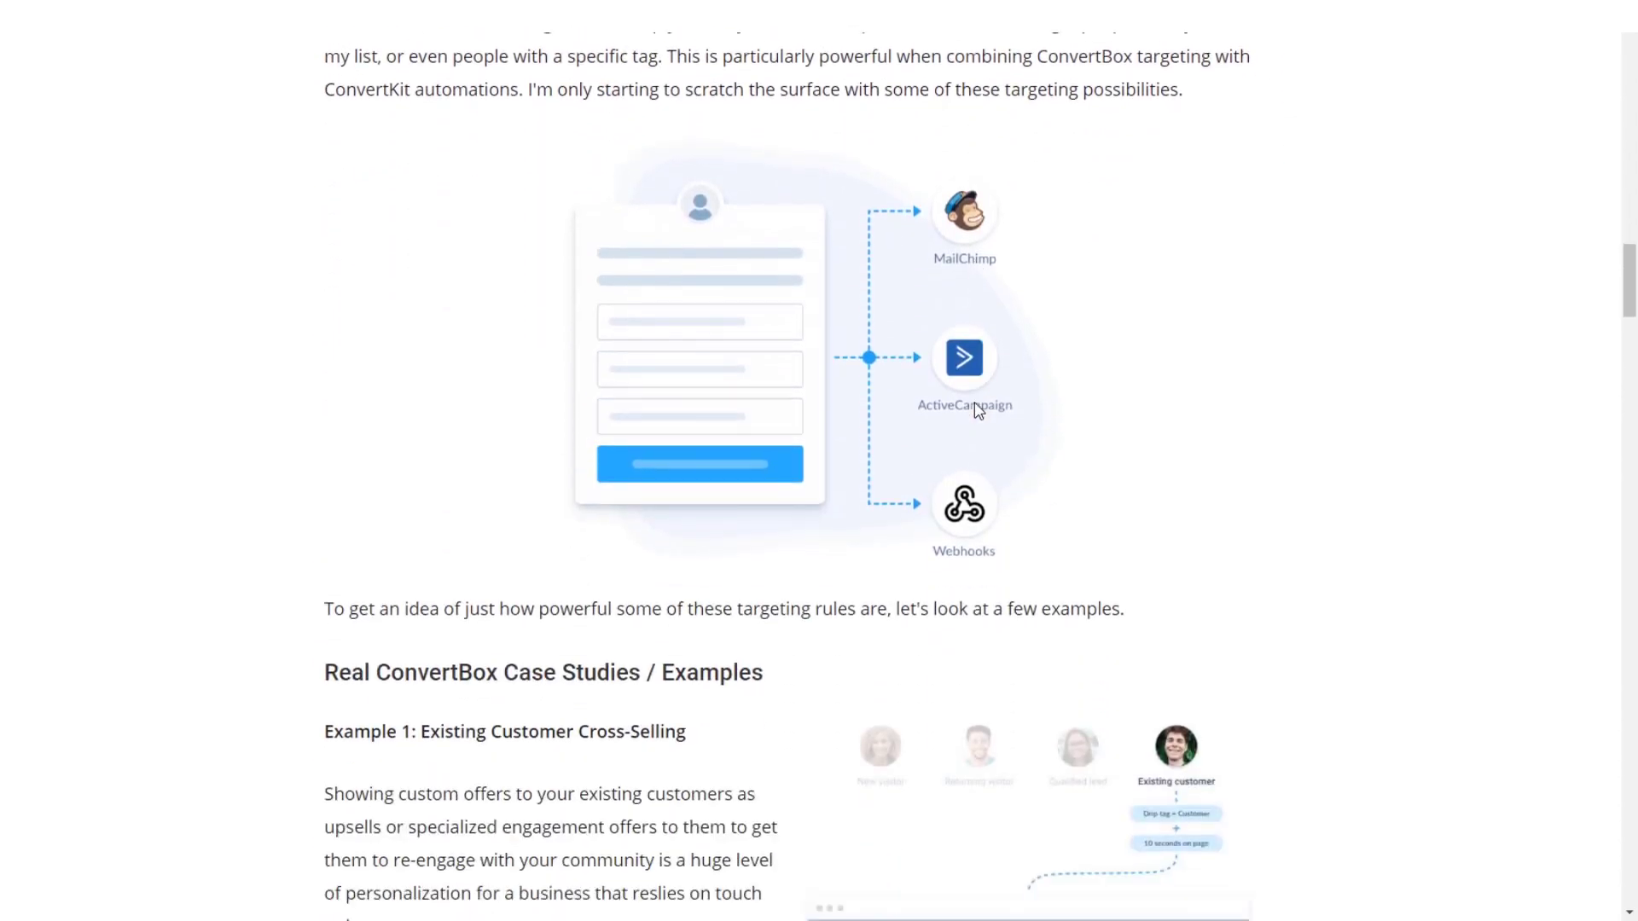
pyautogui.scroll(-4, 975, 409)
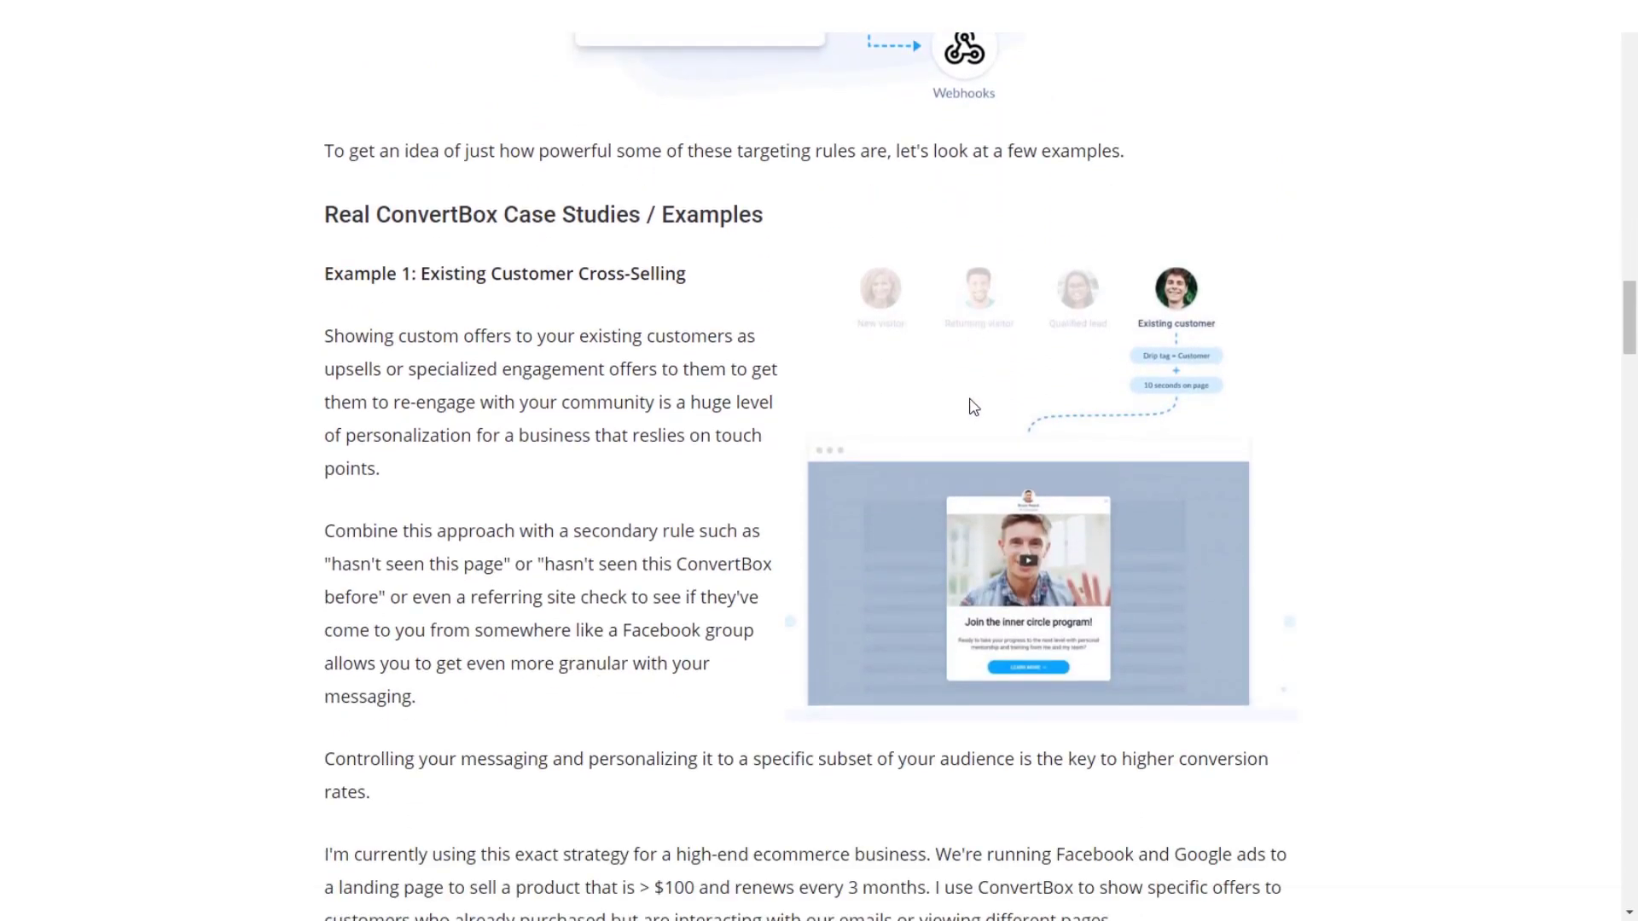
pyautogui.scroll(-5, 973, 408)
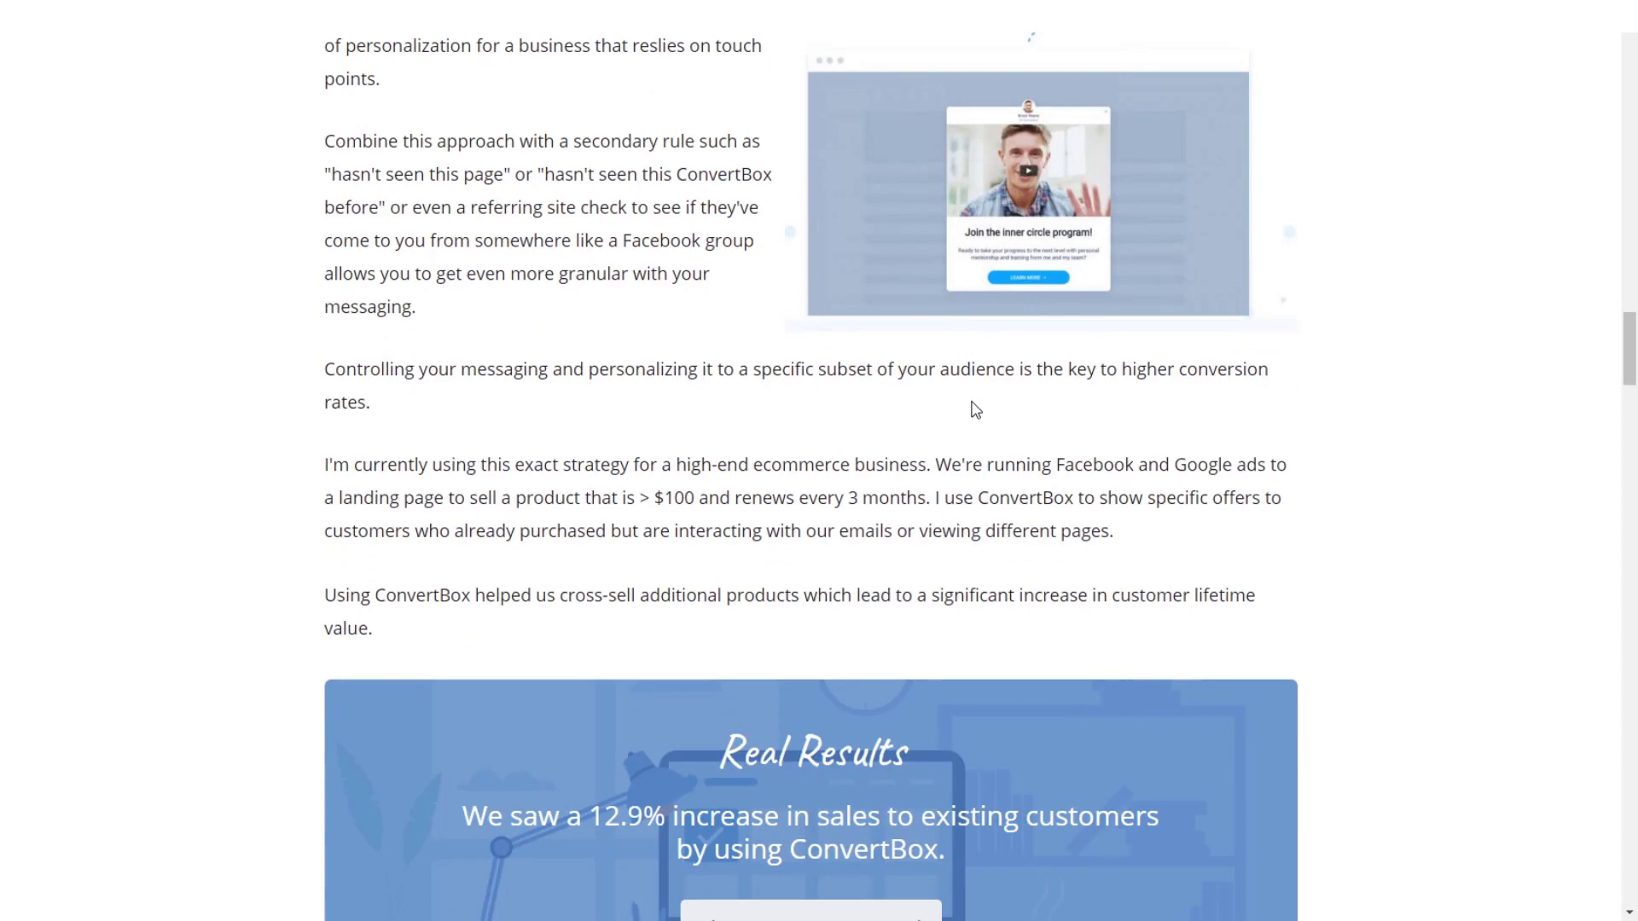
pyautogui.scroll(-5, 975, 407)
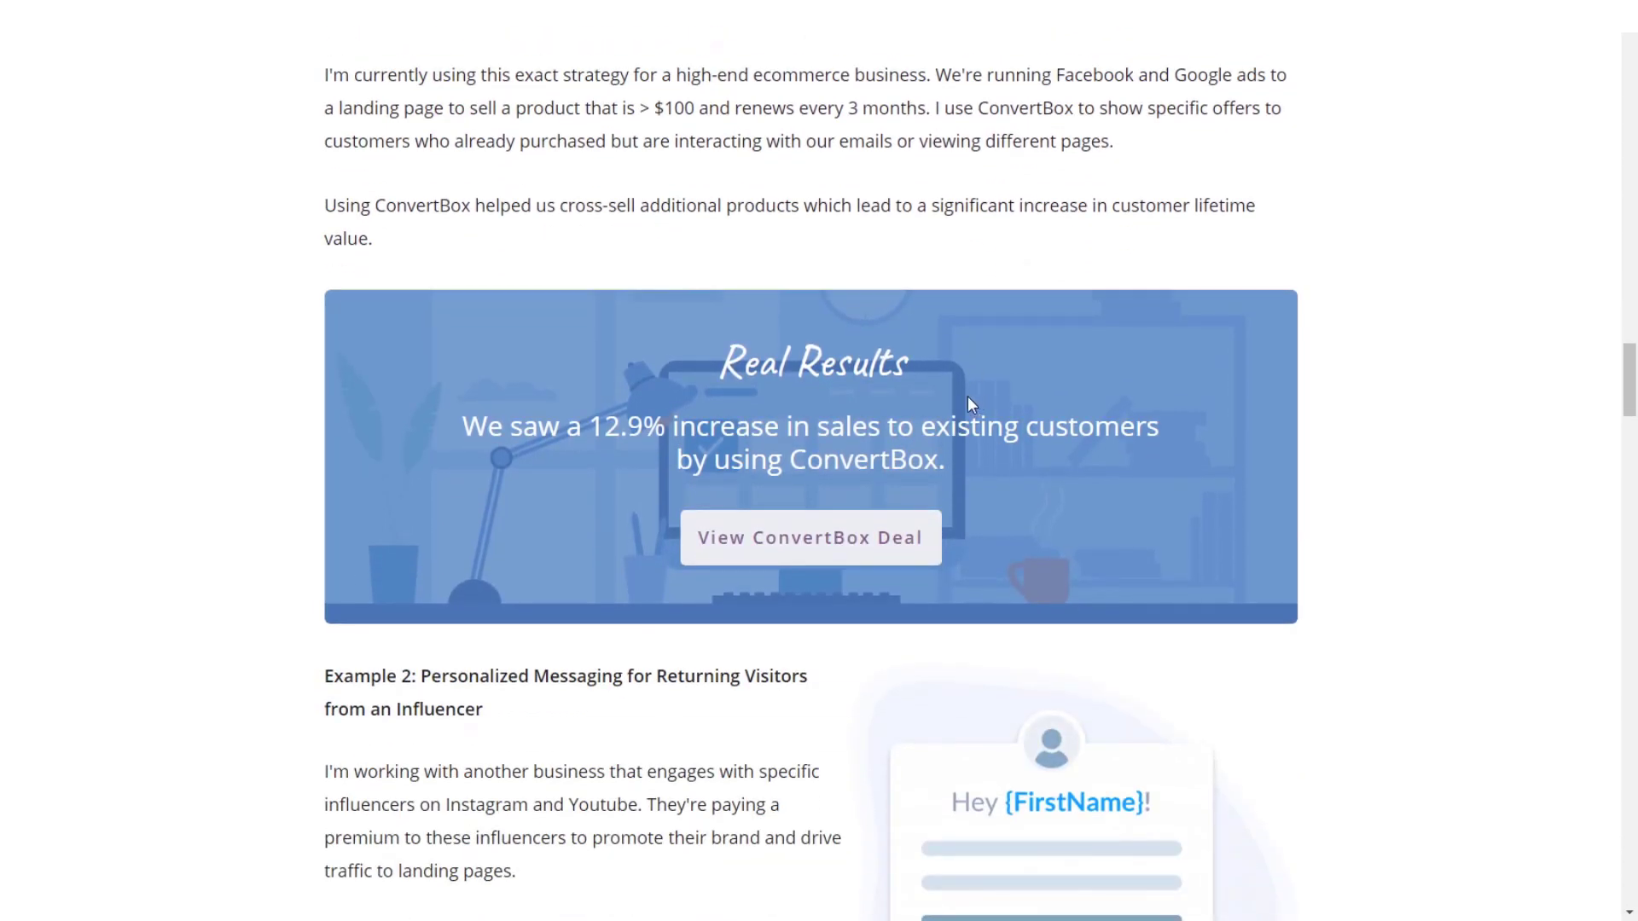
pyautogui.scroll(5, 750, 358)
pyautogui.scroll(1, 727, 415)
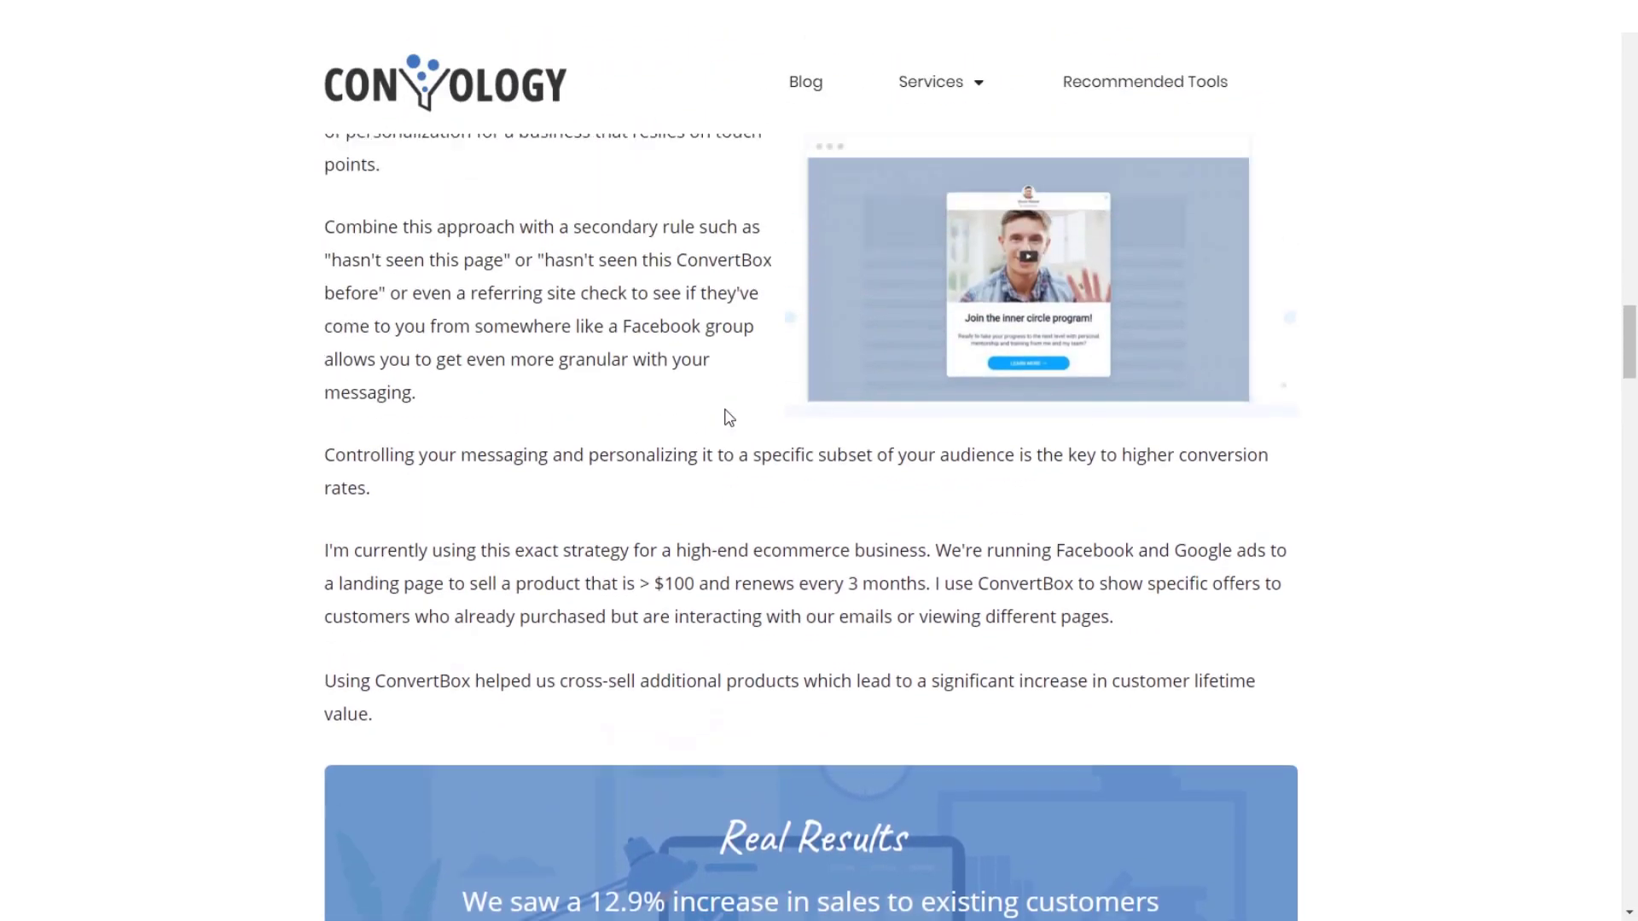
# Step: Read through the rest of the Convology article, covering the remaining examples, templates, design limitations, multiple integrations, final thoughts and the lifetime deal
pyautogui.scroll(-7, 730, 408)
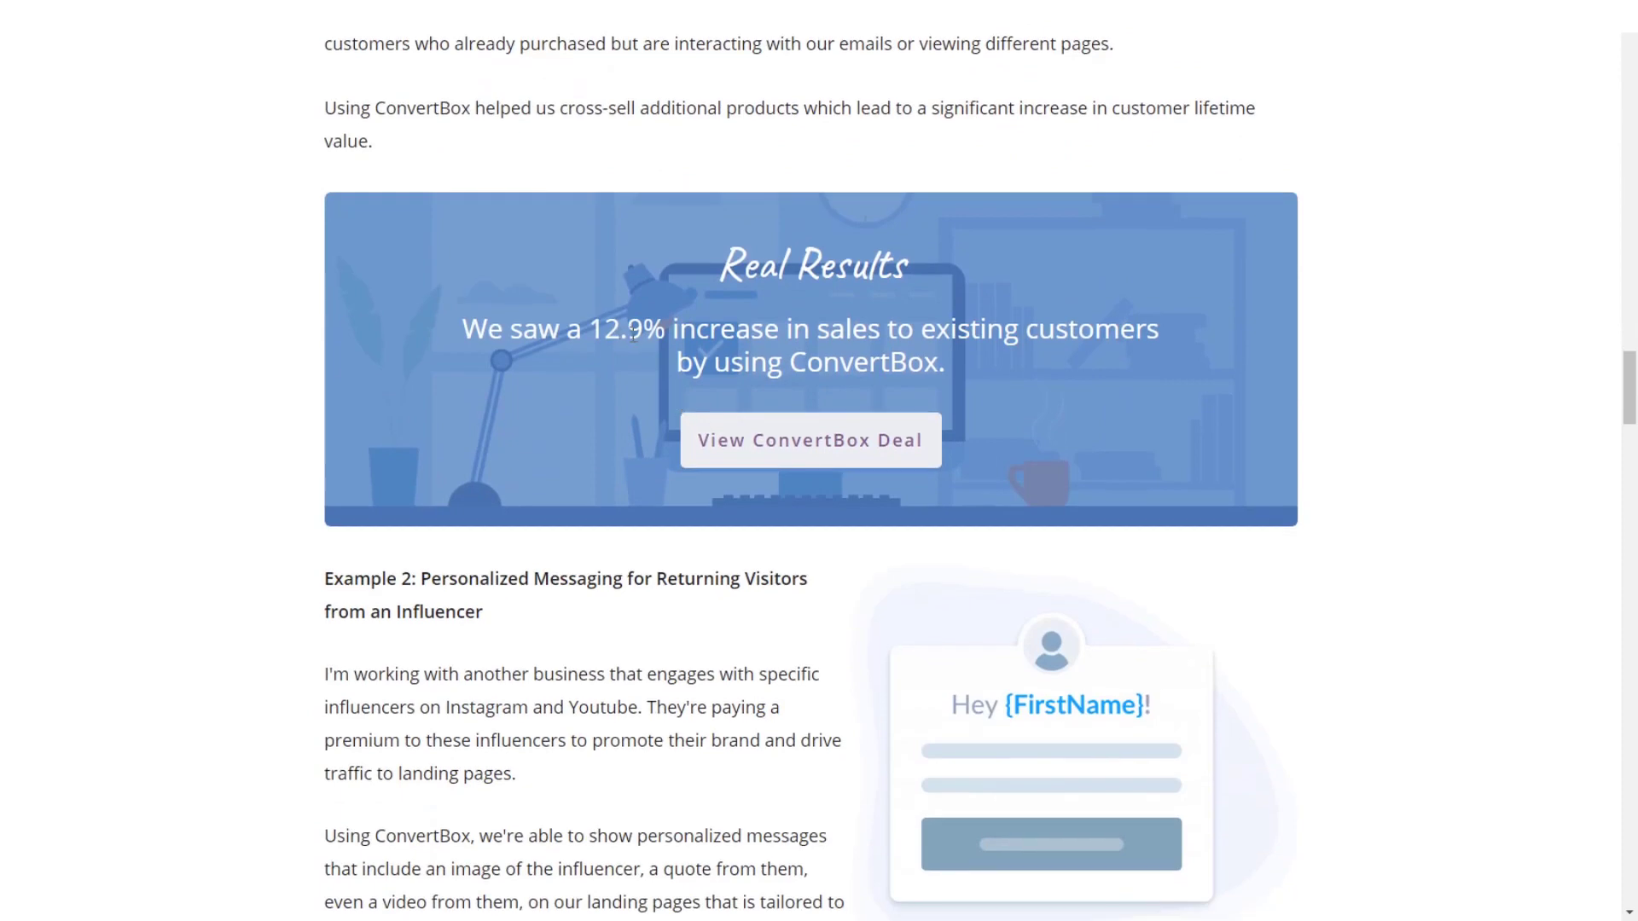
pyautogui.scroll(-1, 760, 360)
pyautogui.scroll(-4, 742, 375)
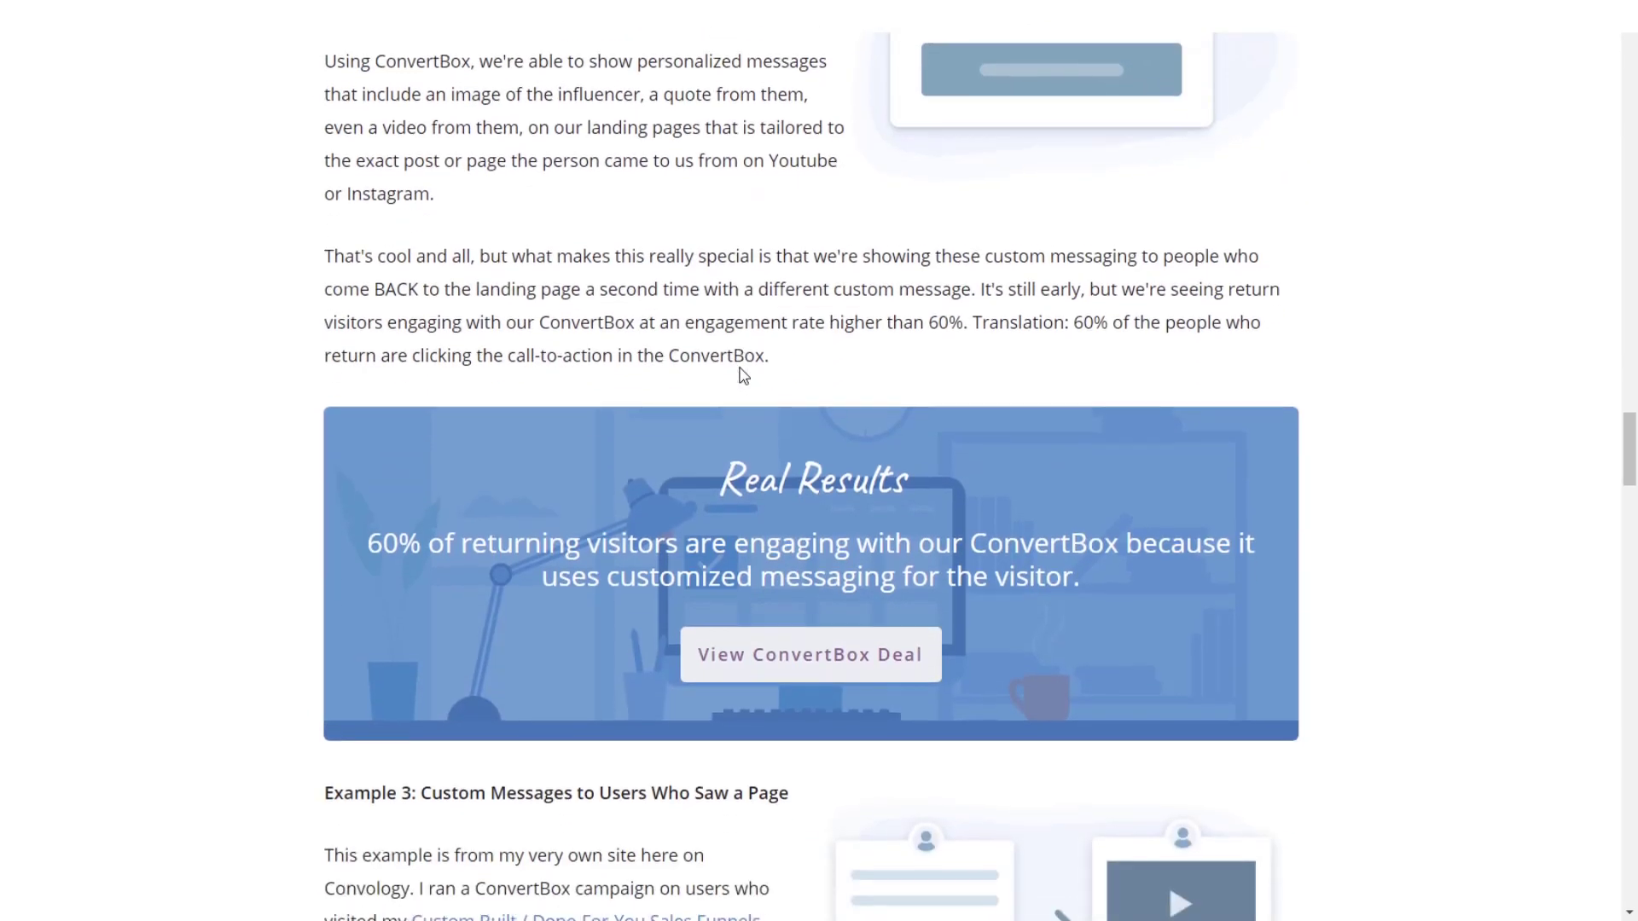
pyautogui.scroll(-10, 687, 494)
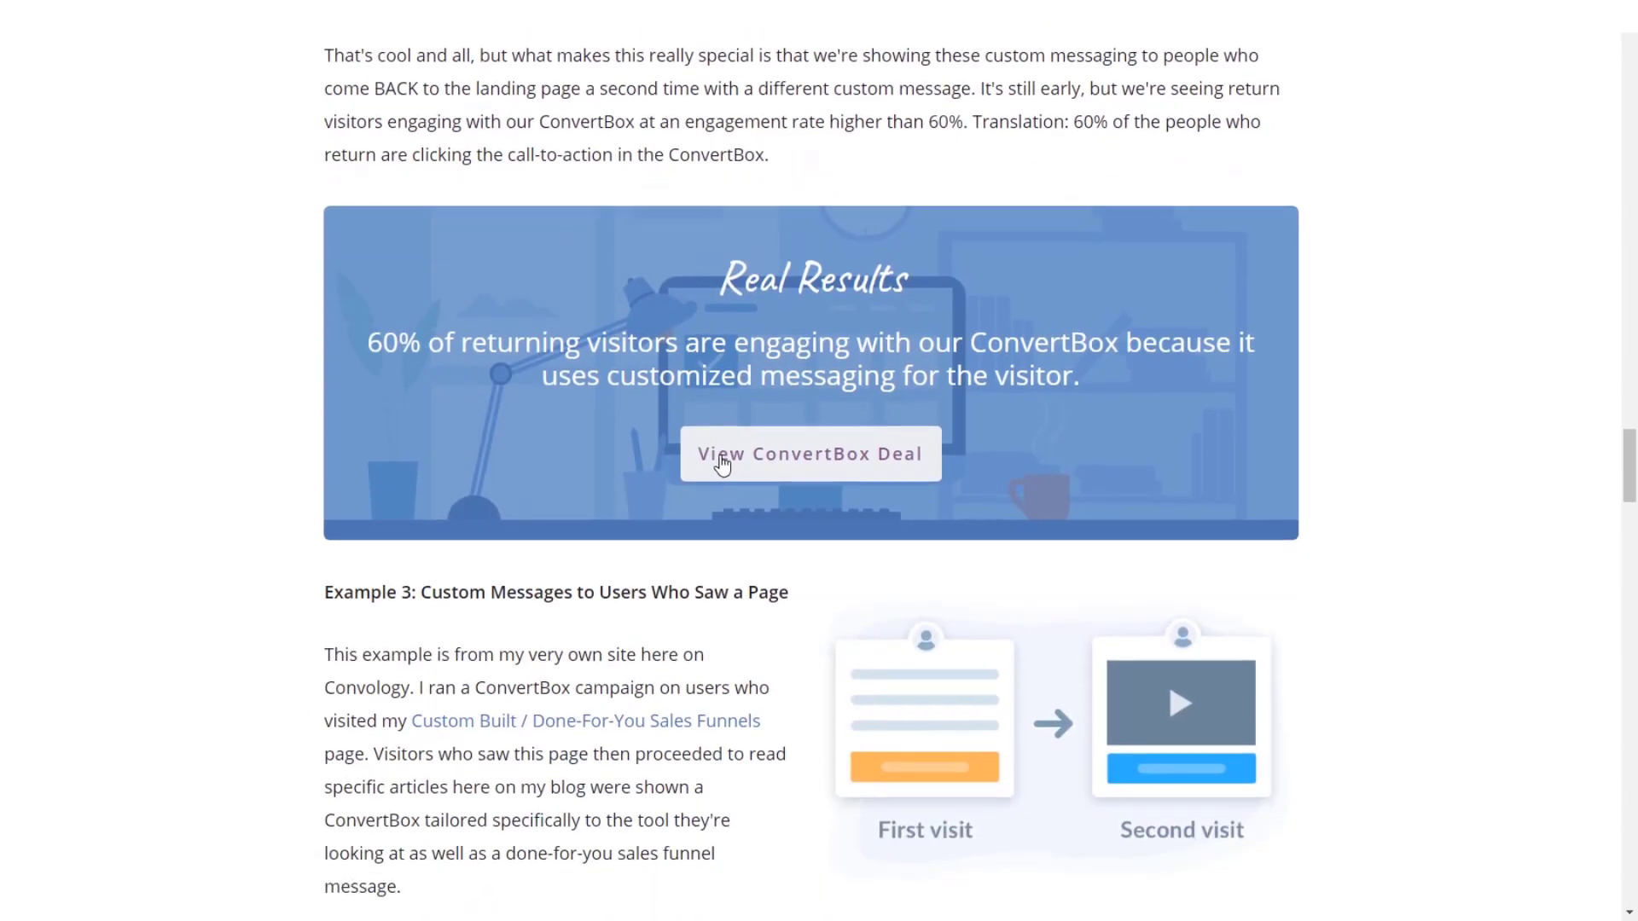
pyautogui.scroll(-7, 732, 447)
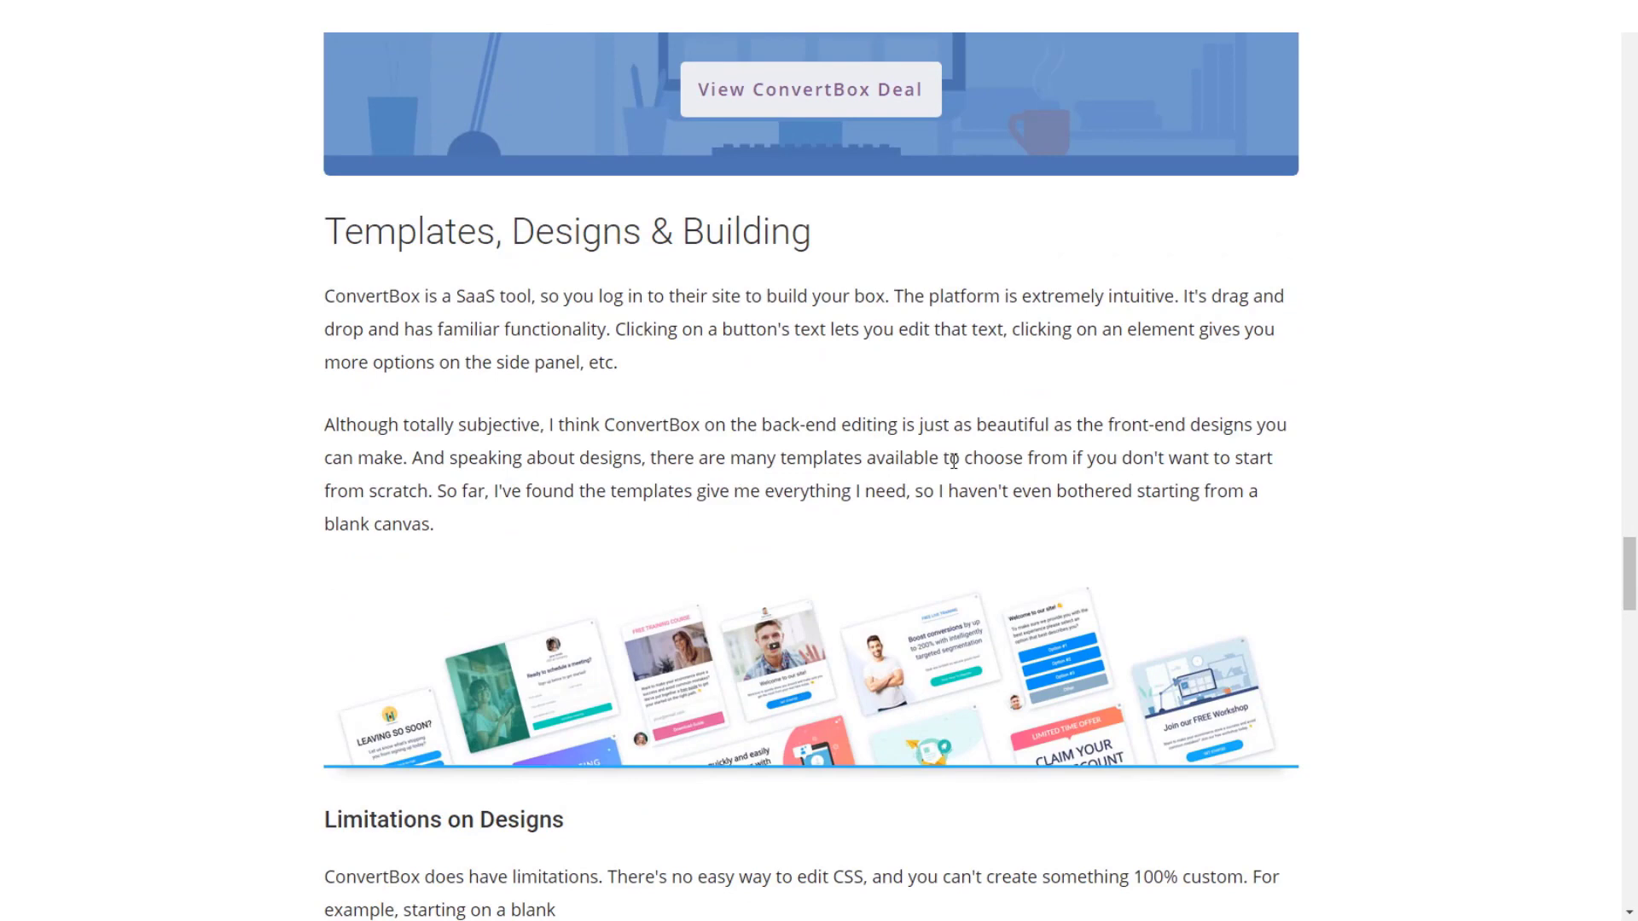
pyautogui.scroll(-4, 981, 460)
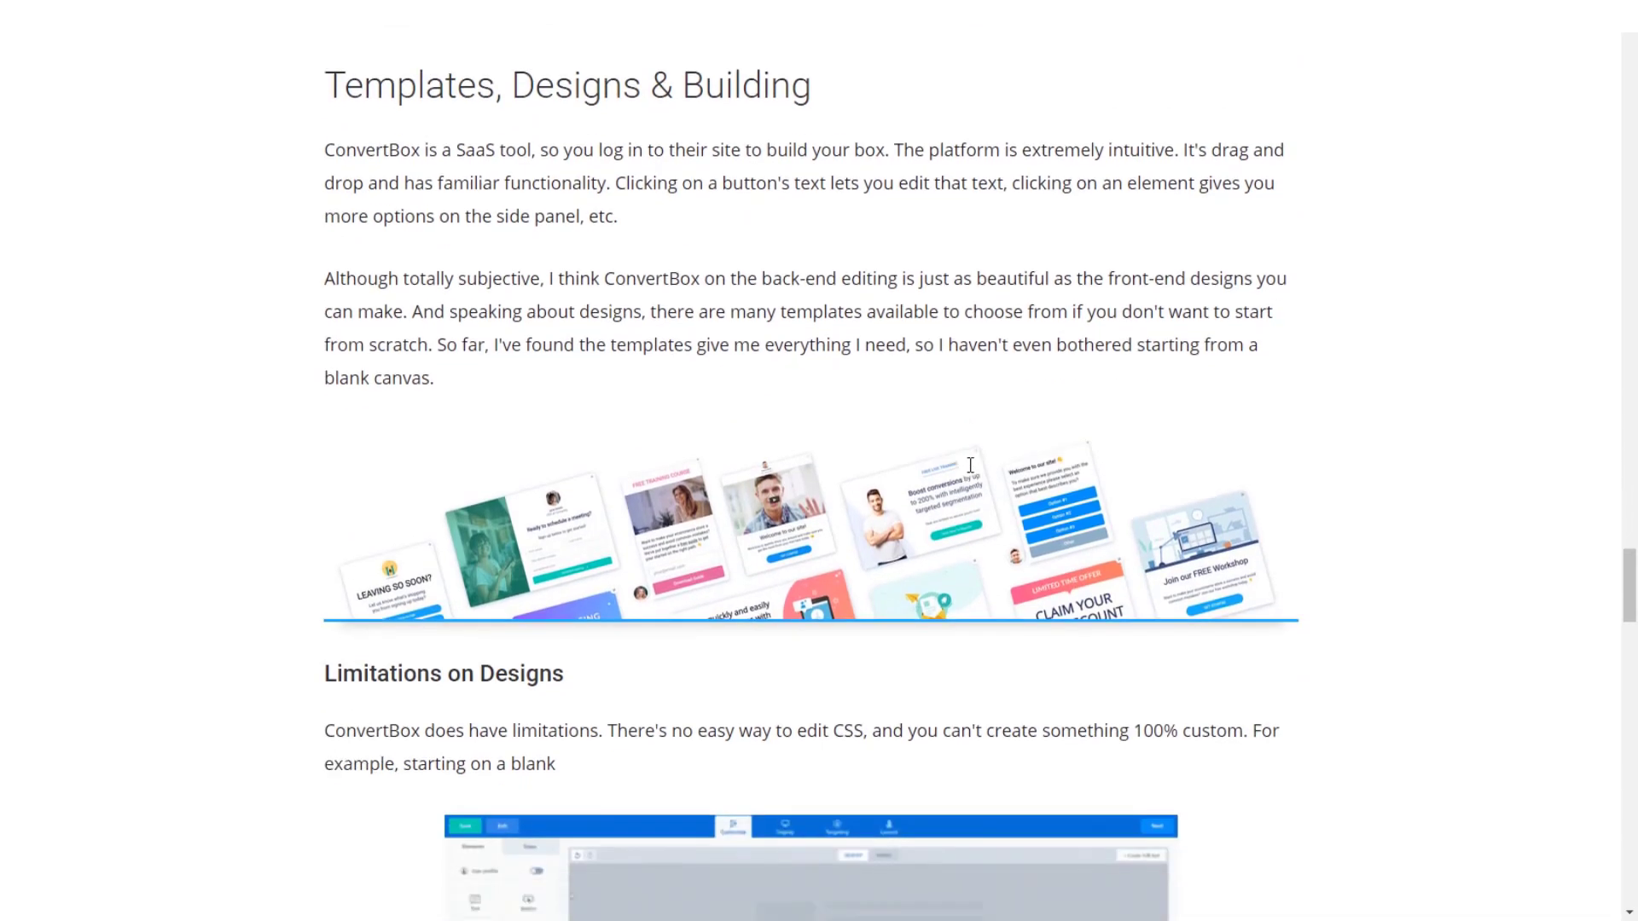
pyautogui.scroll(-5, 988, 457)
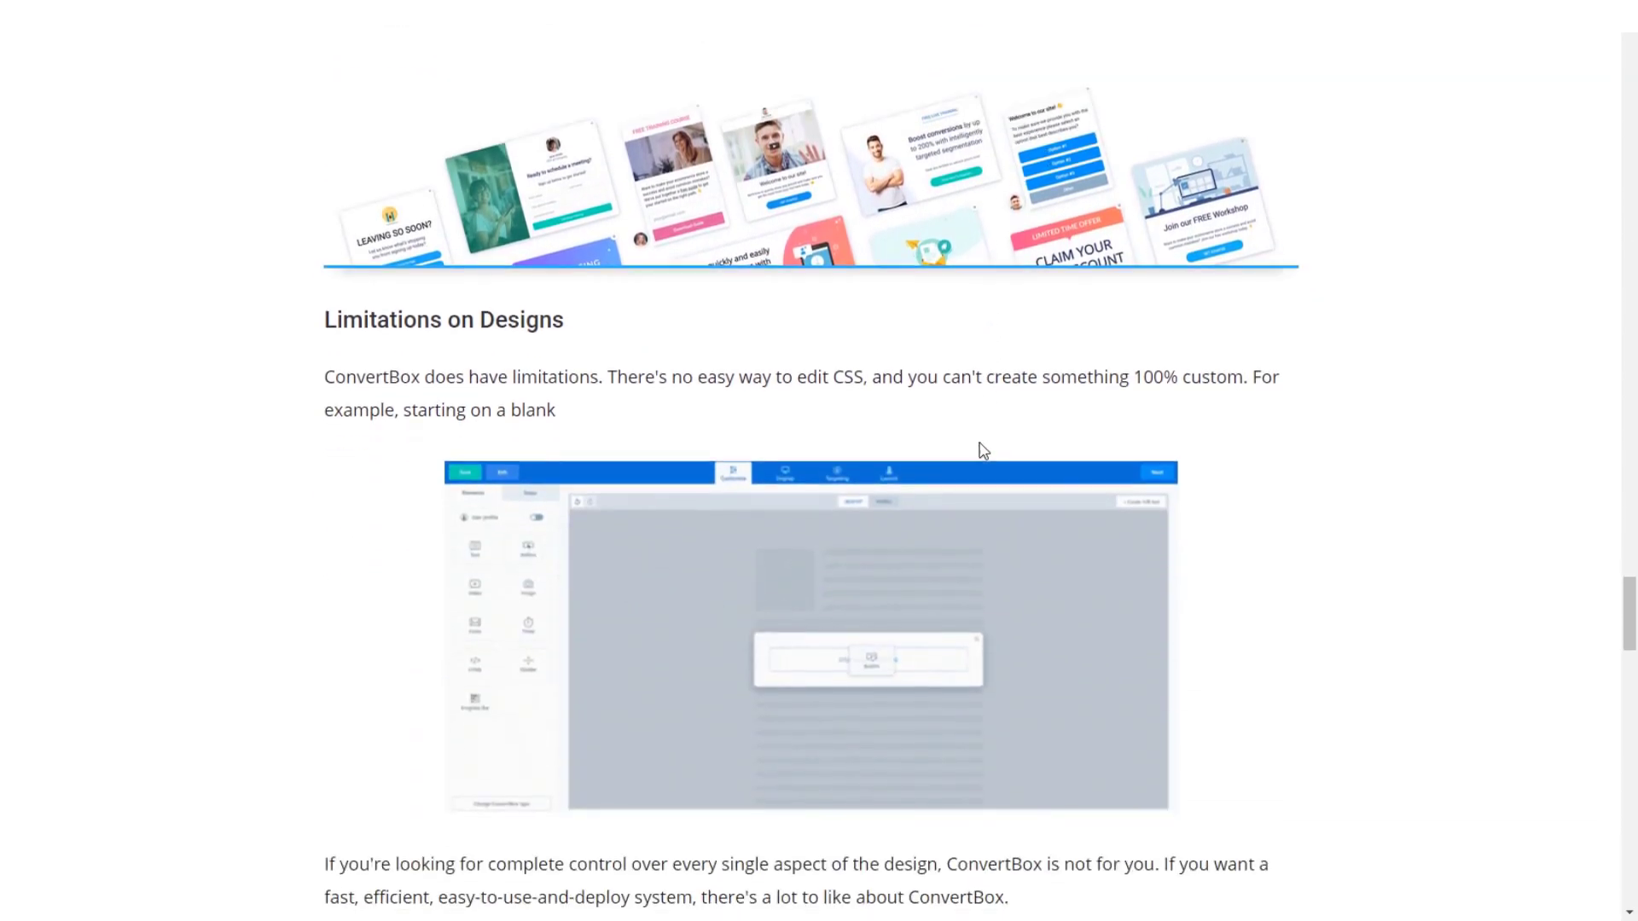
pyautogui.scroll(-3, 985, 450)
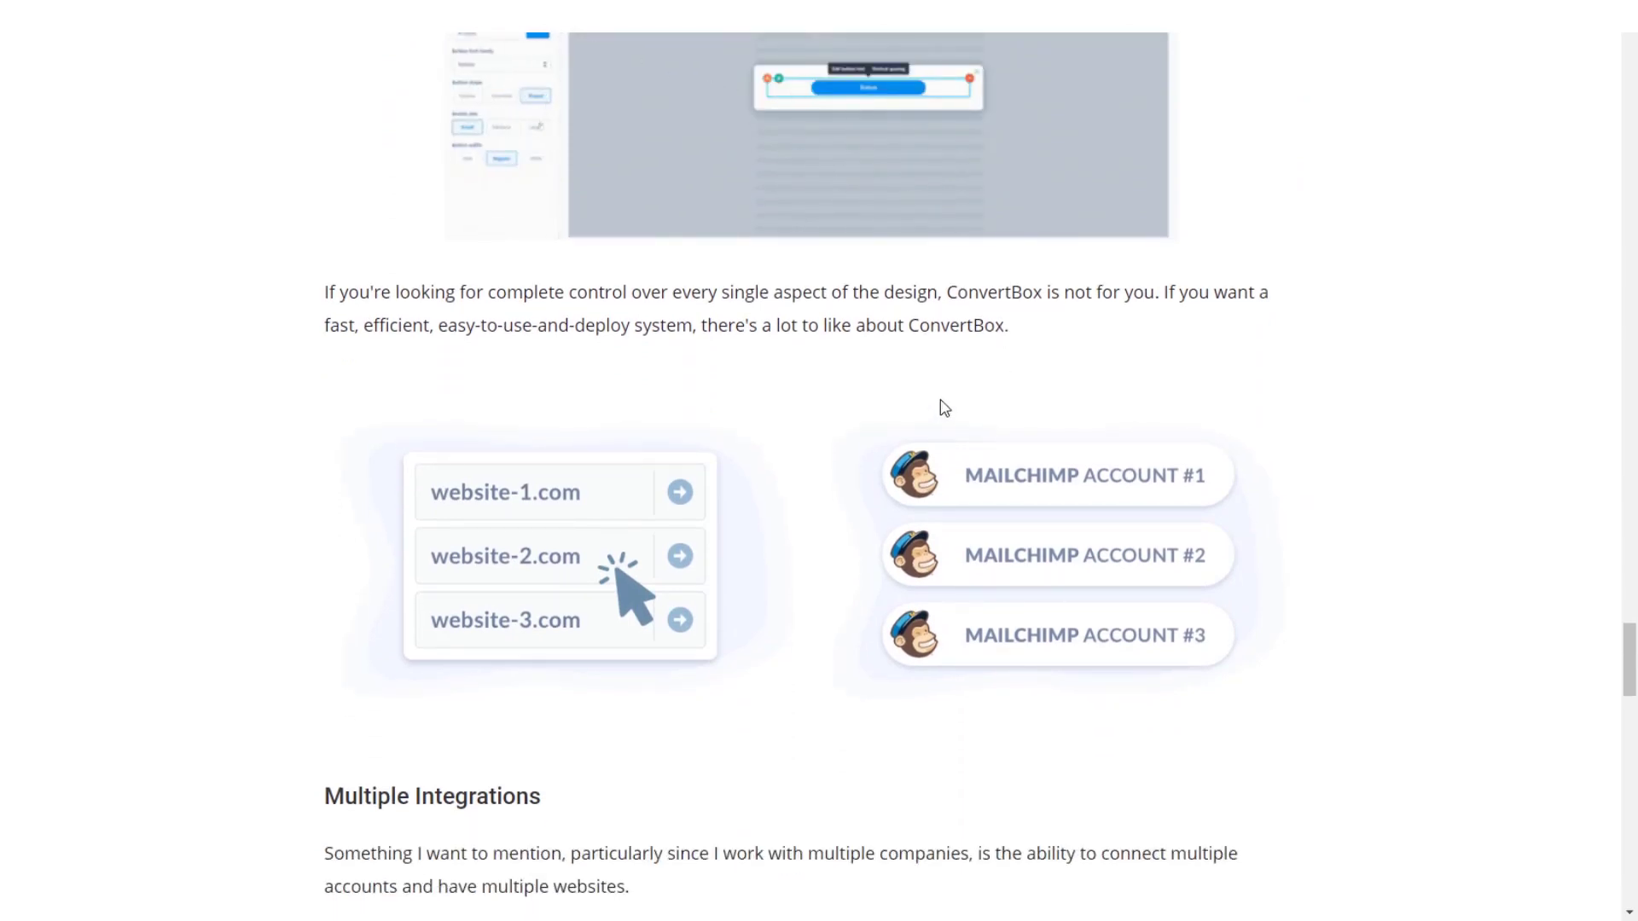
pyautogui.scroll(-7, 1050, 414)
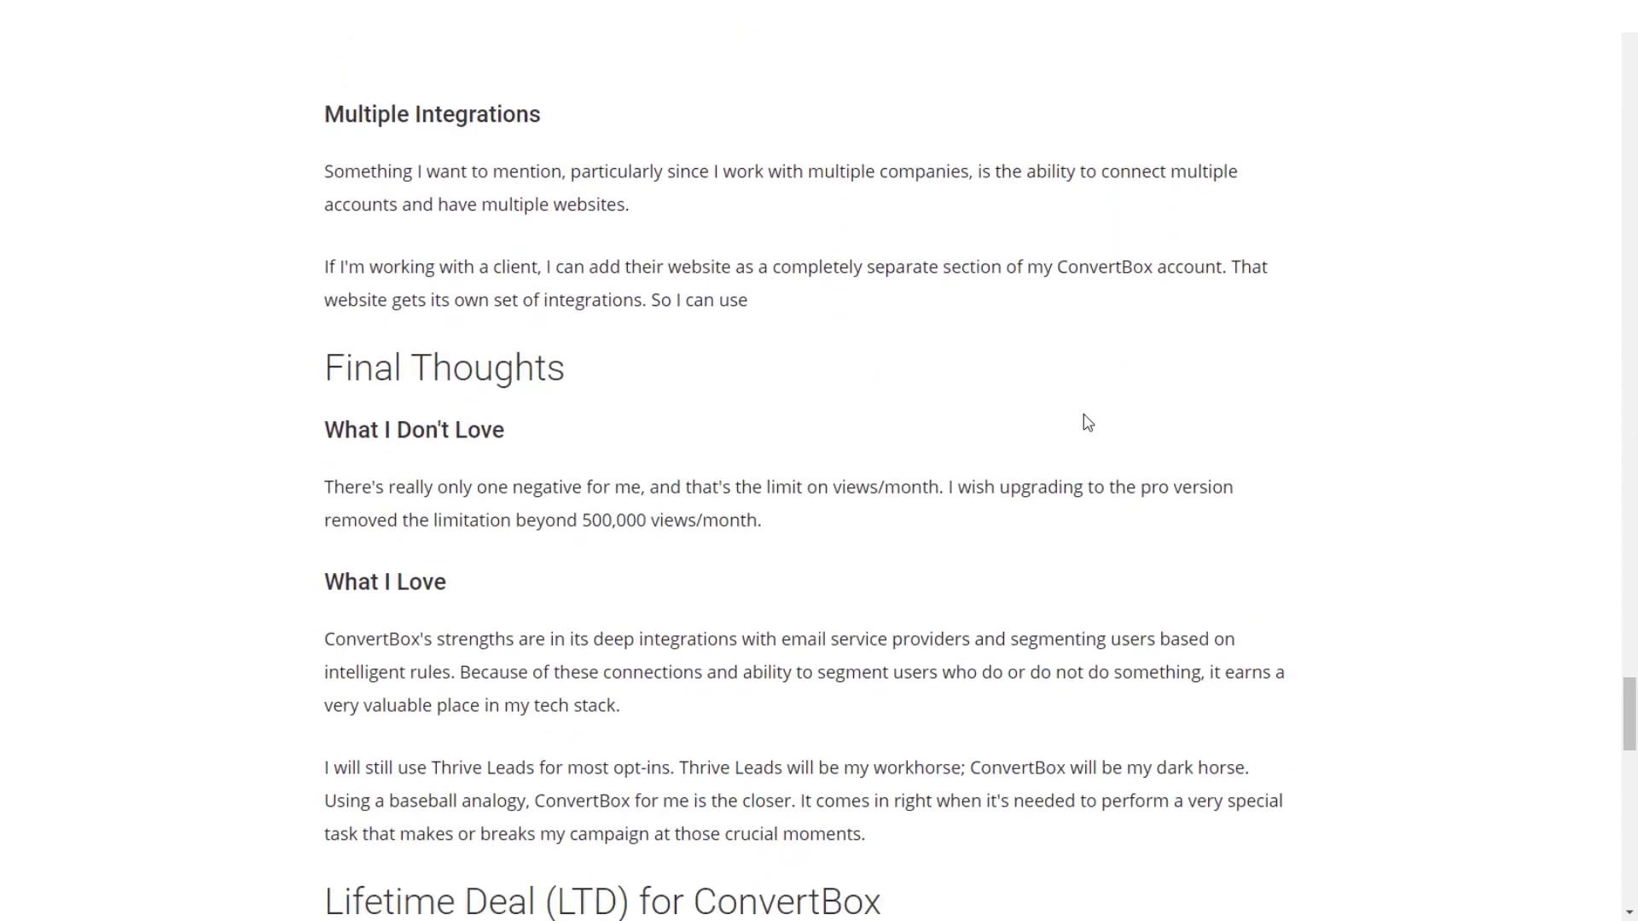
pyautogui.scroll(-3, 1087, 423)
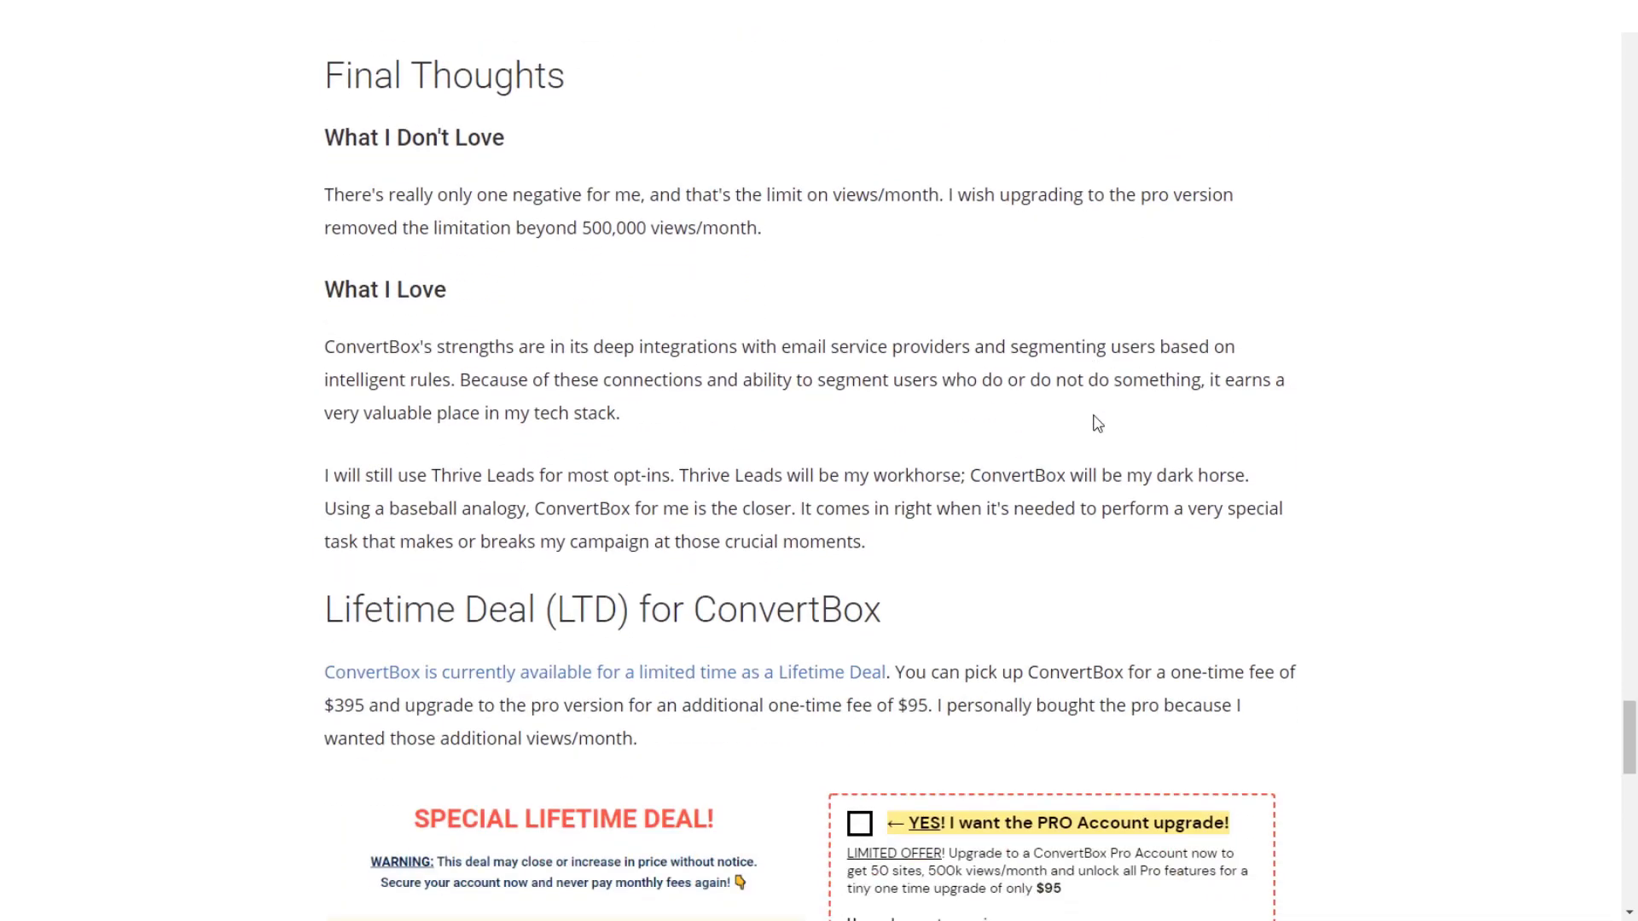